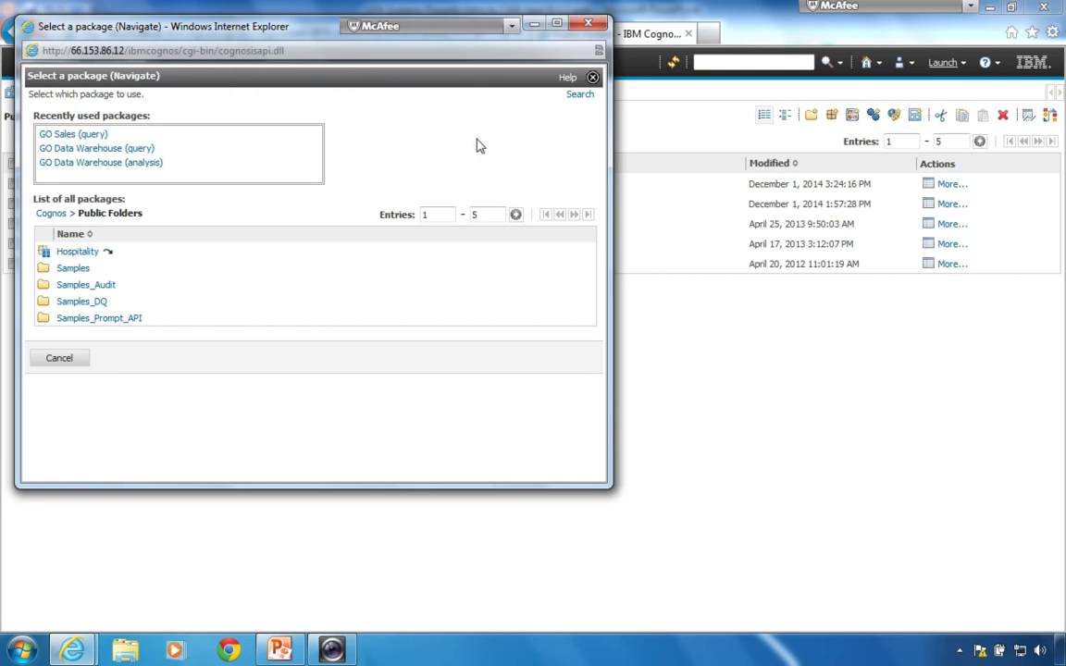
- Open the GO Sales (query) package in Cognos Workspace Advanced, always allowing the site's pop-ups and granting clipboard access
left_click(79, 136)
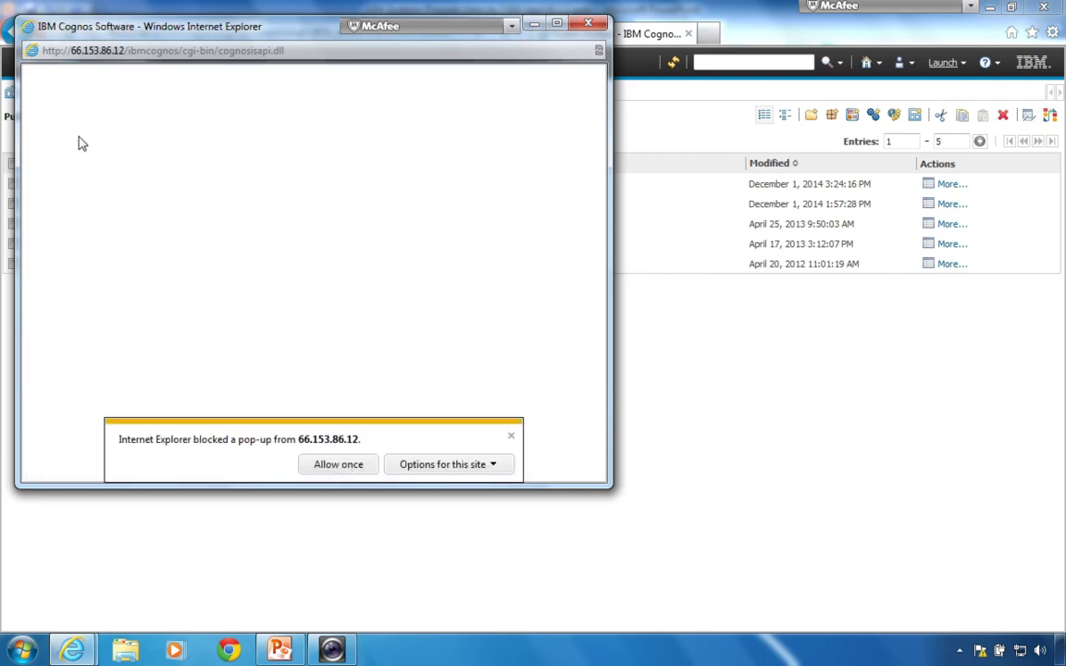
left_click(442, 469)
left_click(442, 487)
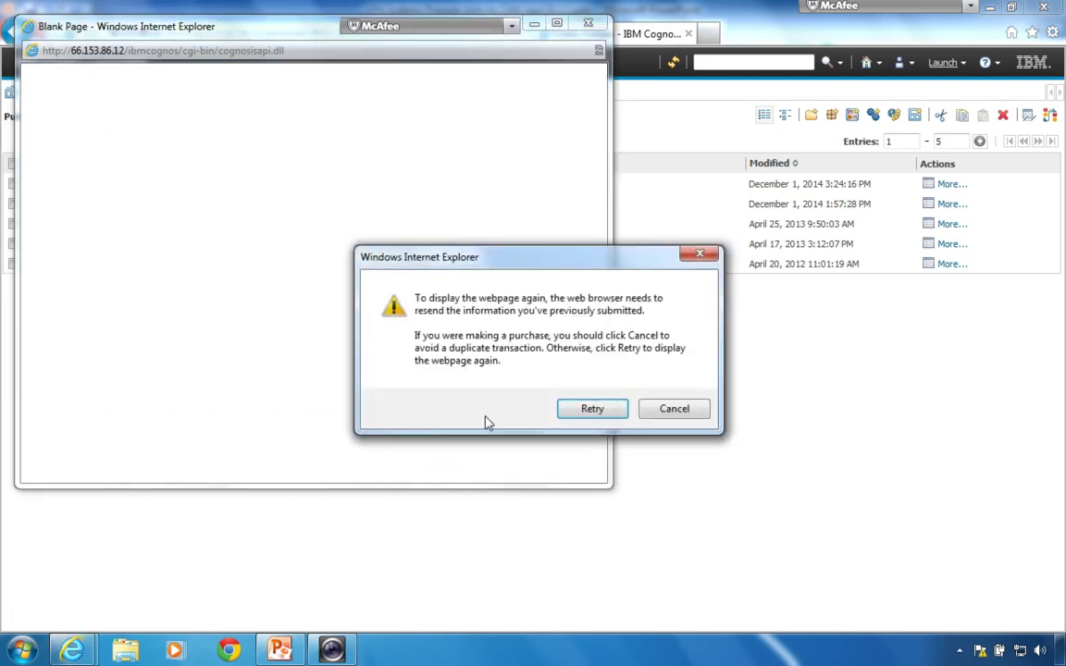
left_click(606, 409)
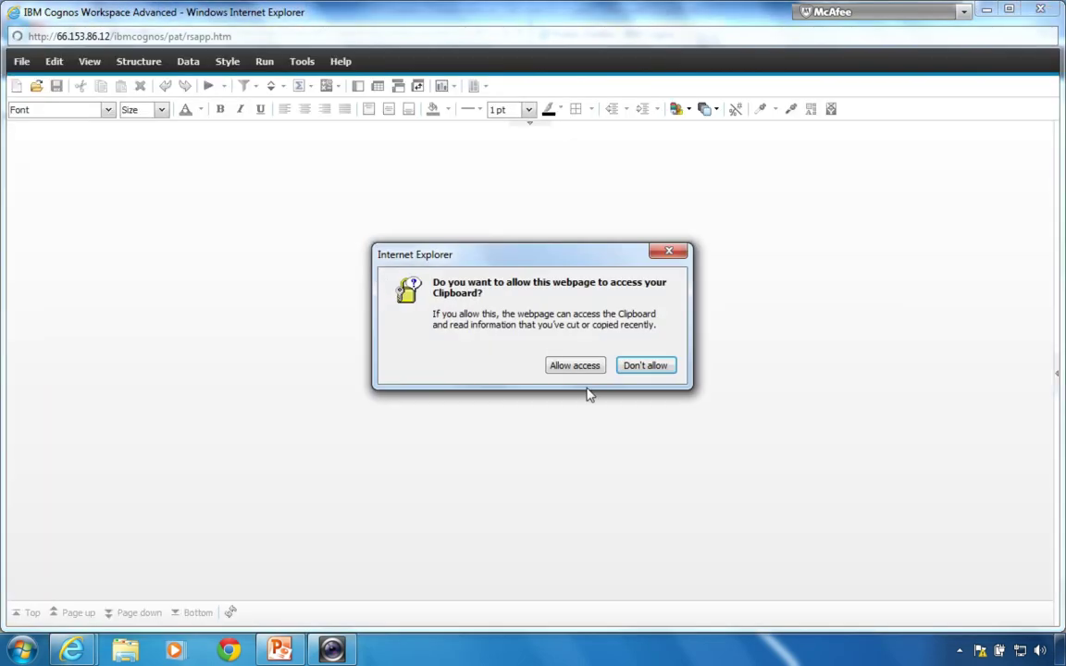
left_click(571, 370)
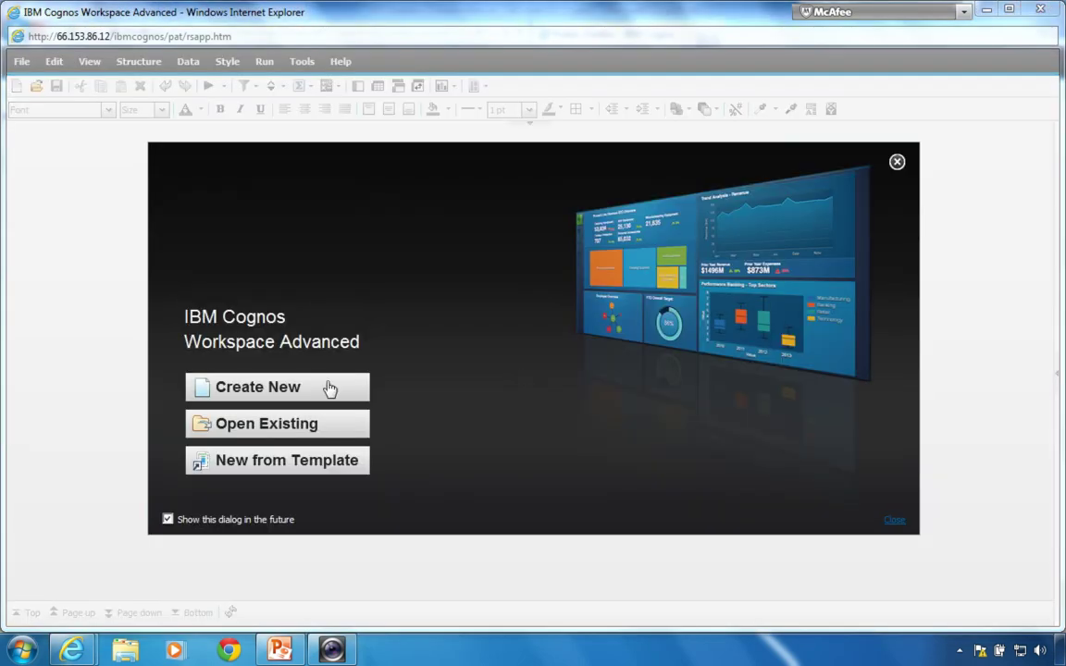
- Create a new crosstab report from the GO Sales (query) package
left_click(240, 393)
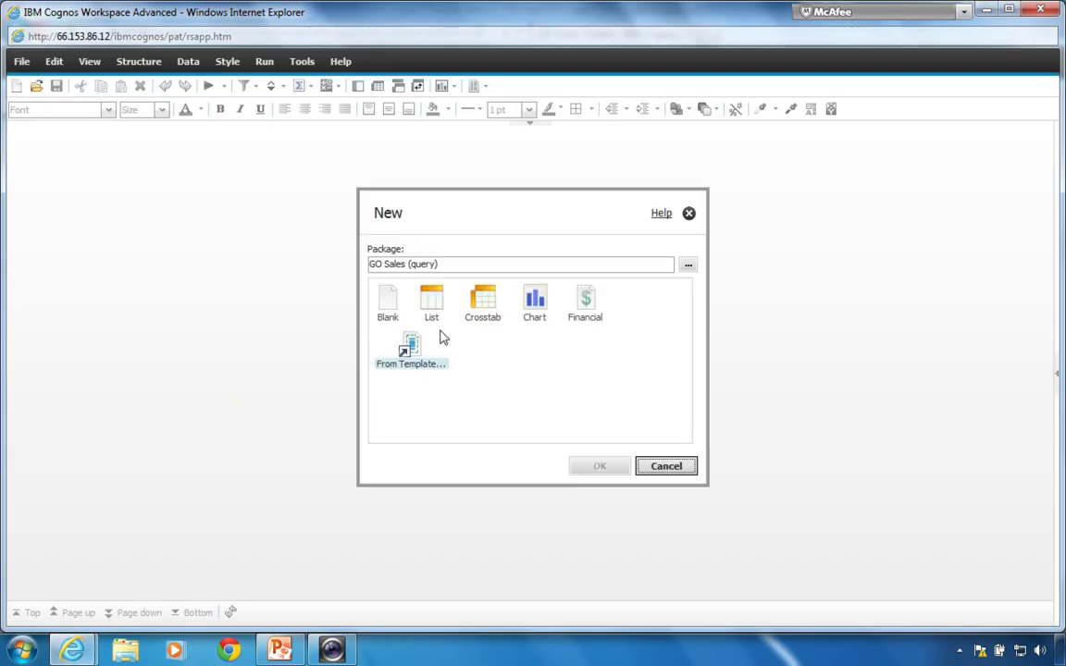
left_click(480, 307)
double_click(480, 307)
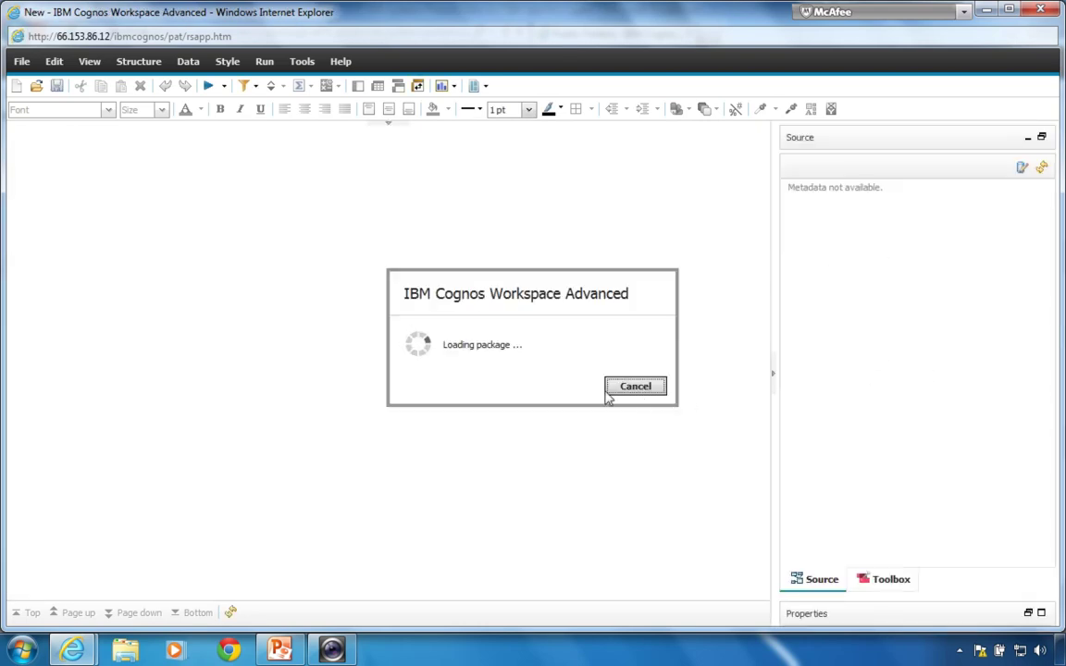
- Turn off the option that positions the pane on the right
left_click(301, 62)
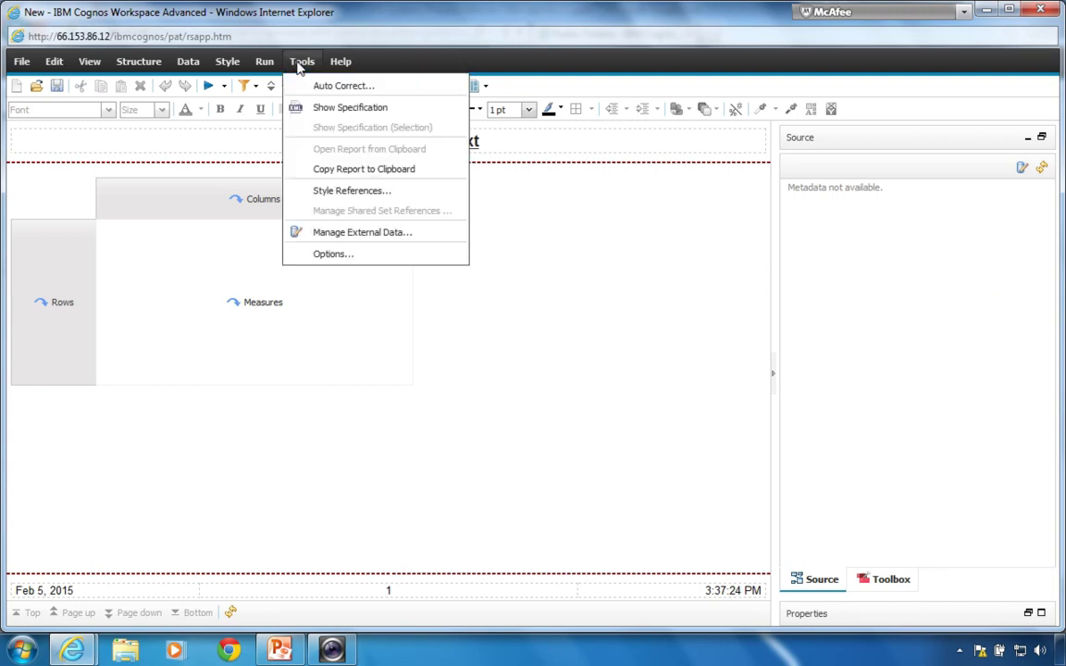
left_click(330, 262)
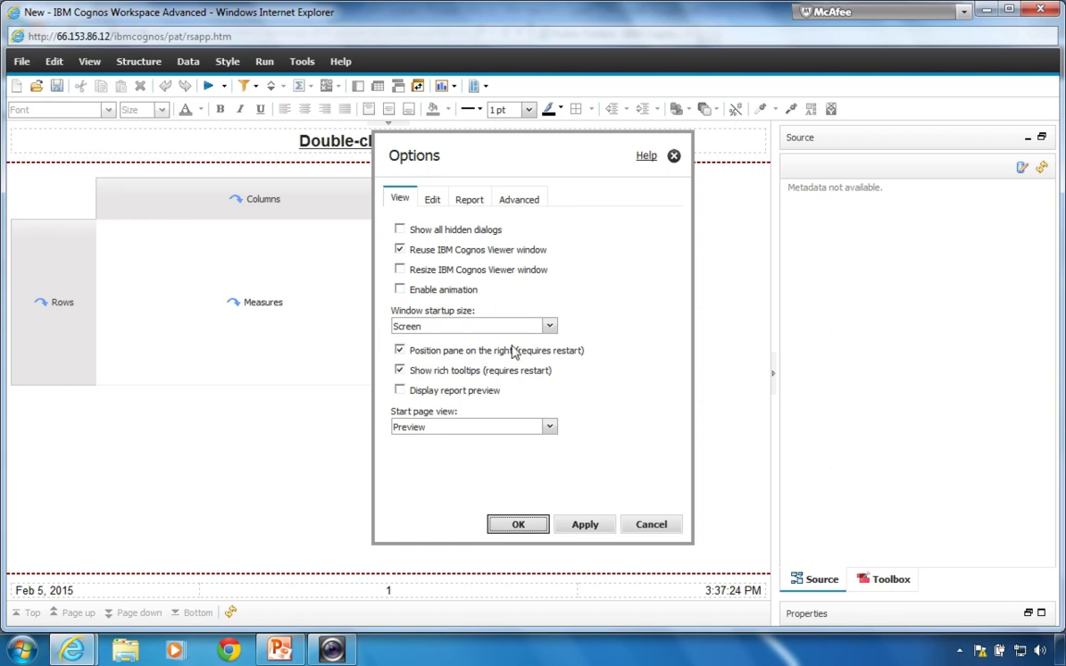
left_click(401, 350)
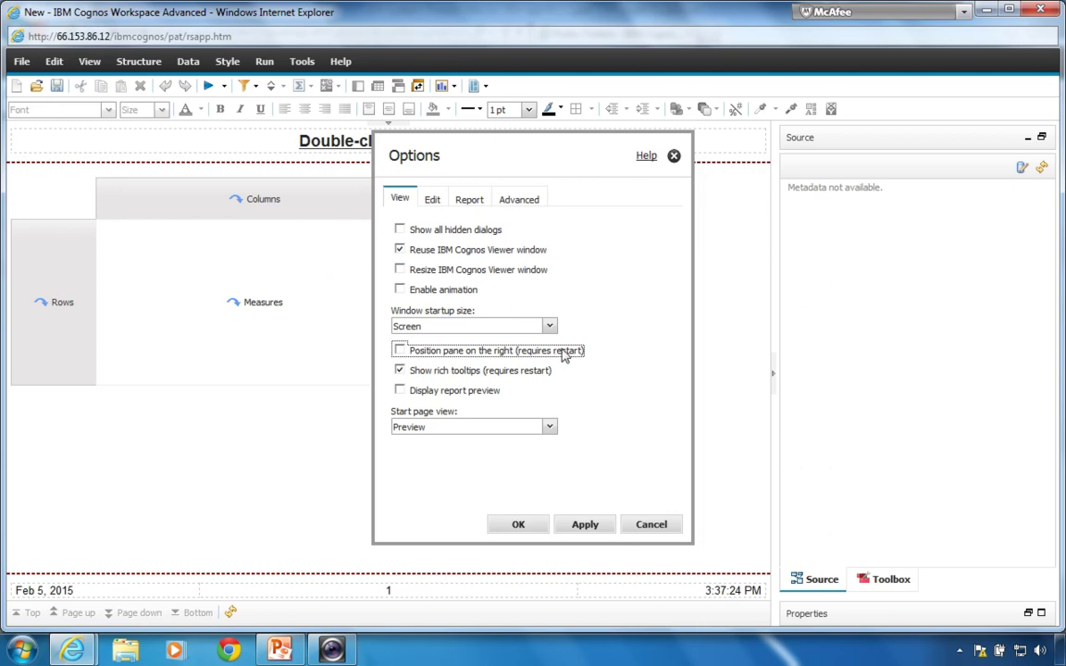
left_click(511, 526)
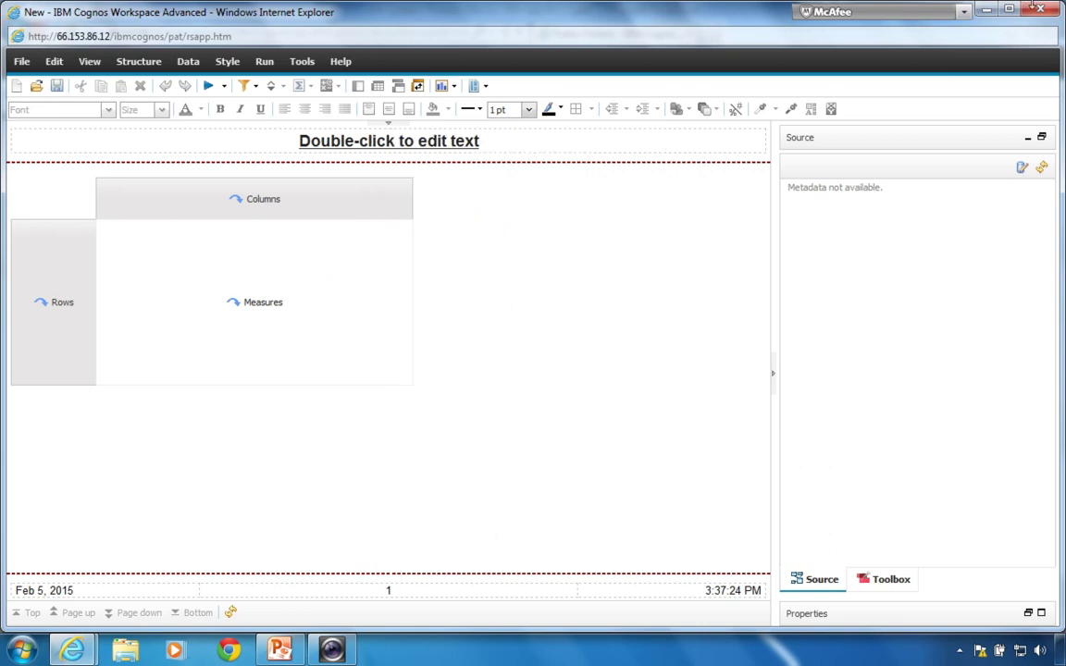
- Close the report window and relaunch Cognos Workspace Advanced with the GO Sales (query) package, allowing clipboard access
left_click(1050, 16)
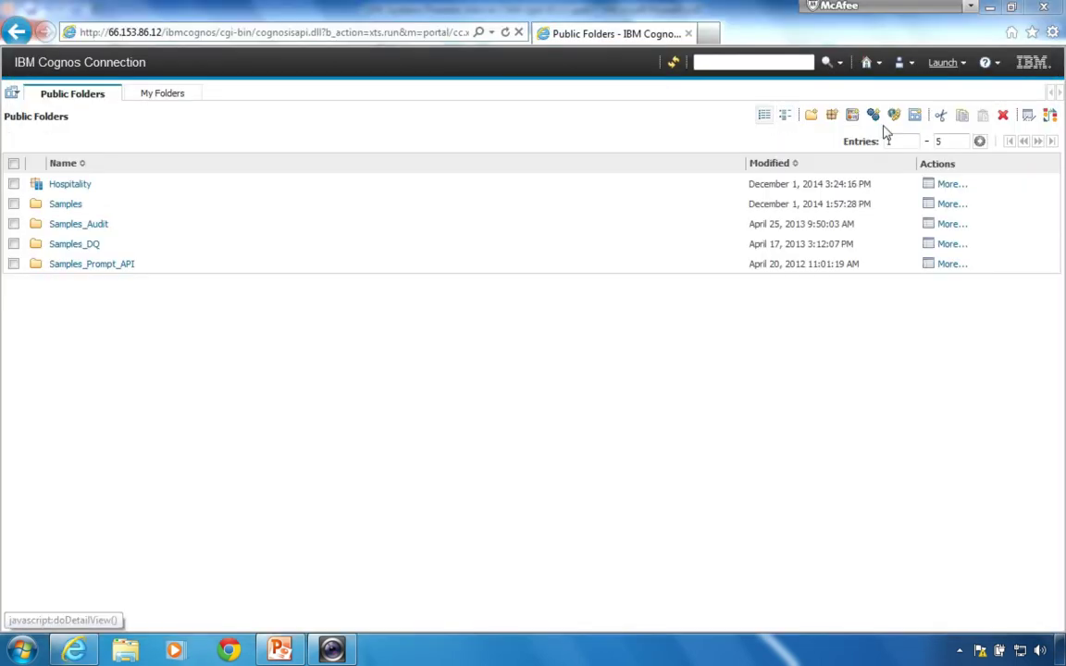
left_click(942, 64)
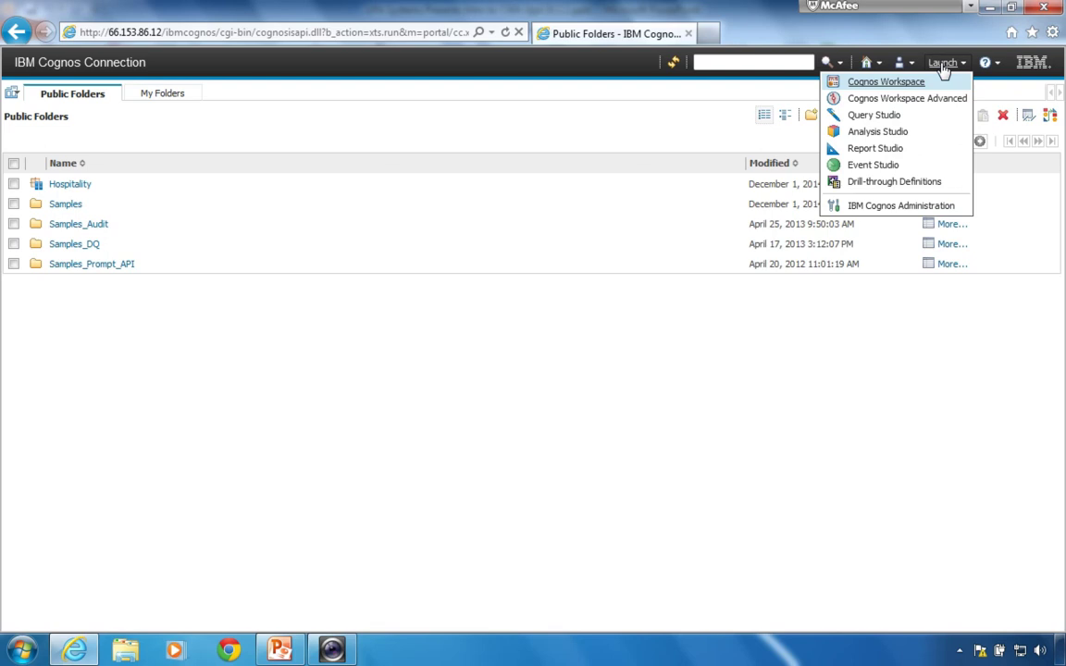
left_click(869, 99)
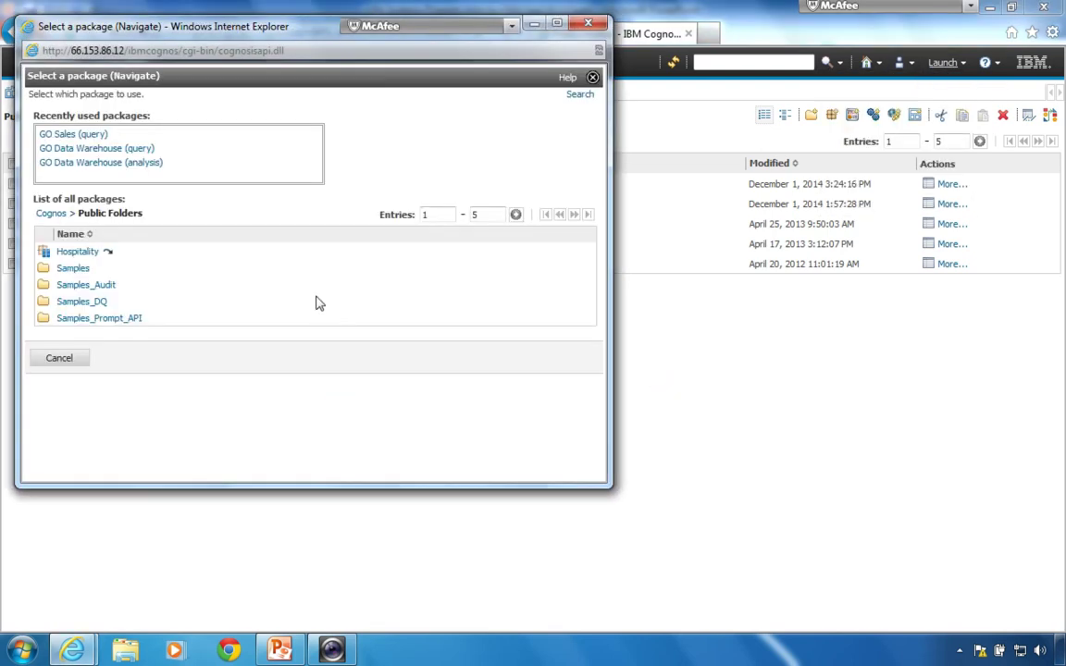
left_click(75, 135)
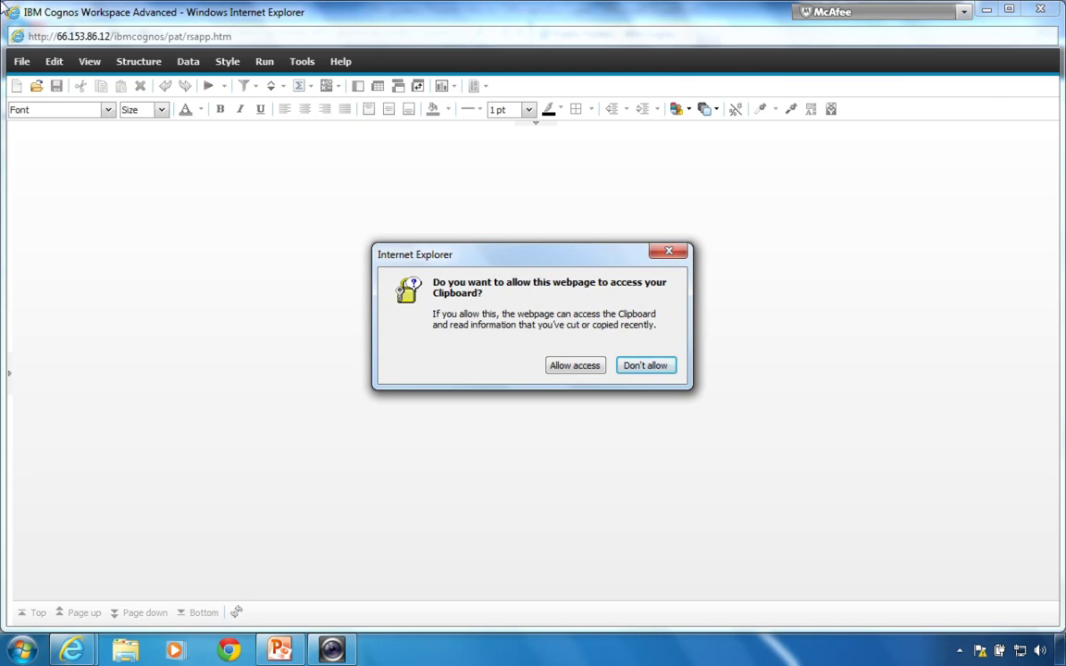
left_click(571, 367)
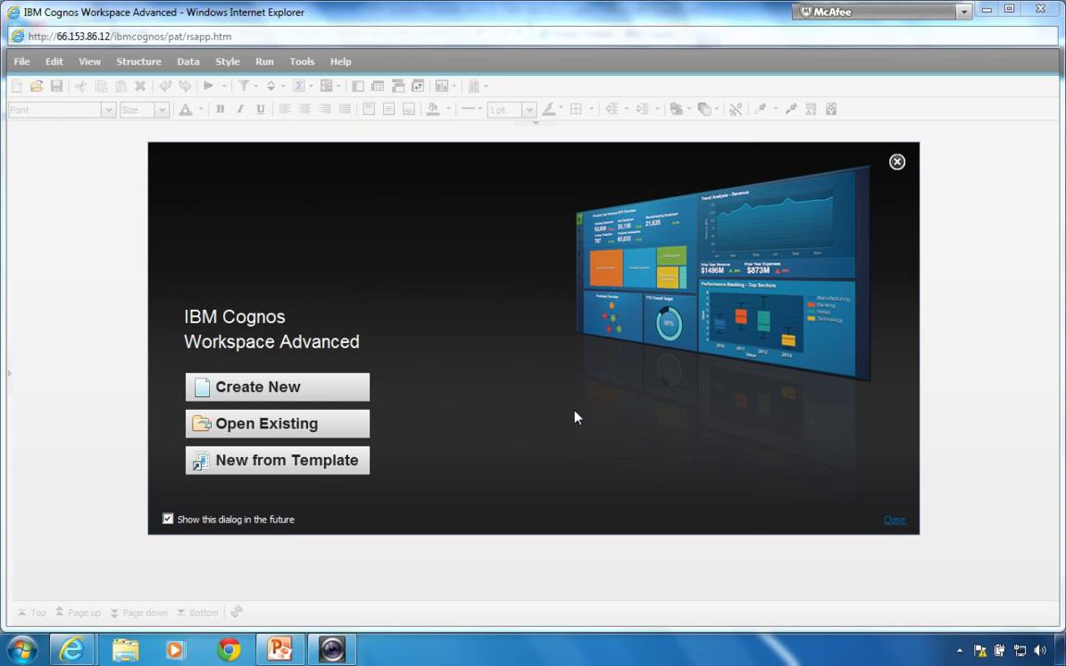
- Create a new list report from the GO Sales (query) package
left_click(243, 386)
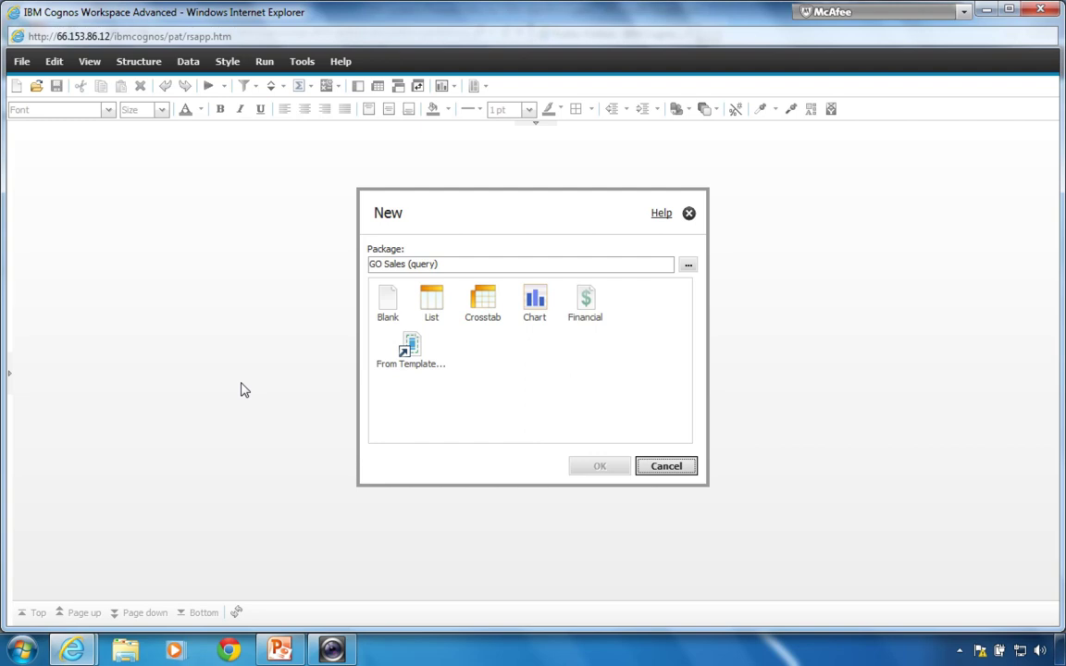
left_click(430, 309)
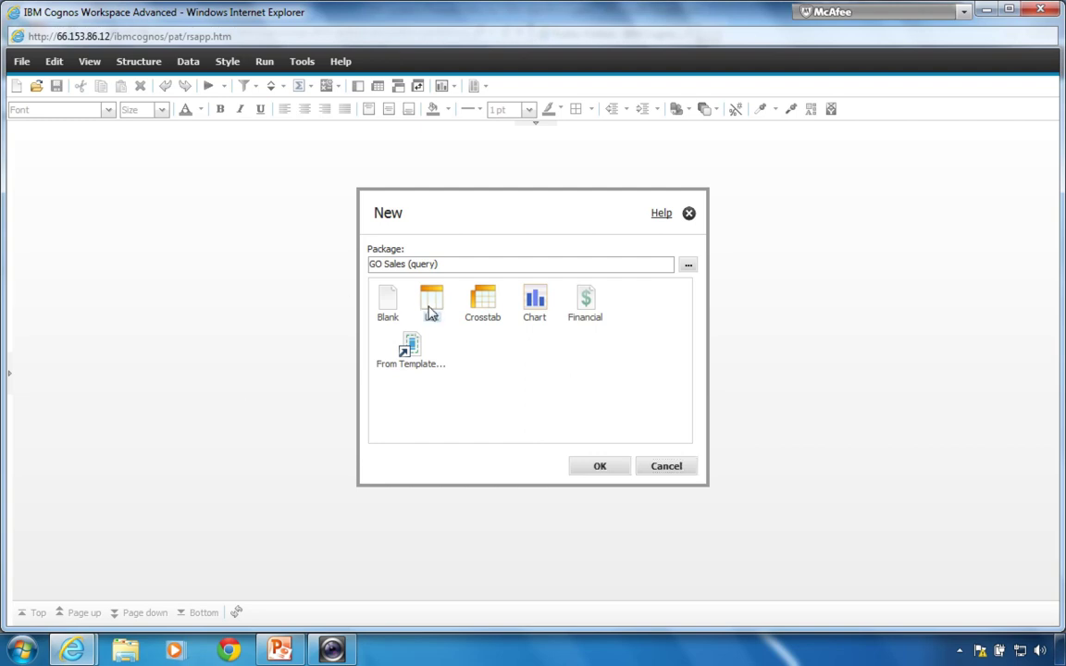
double_click(429, 311)
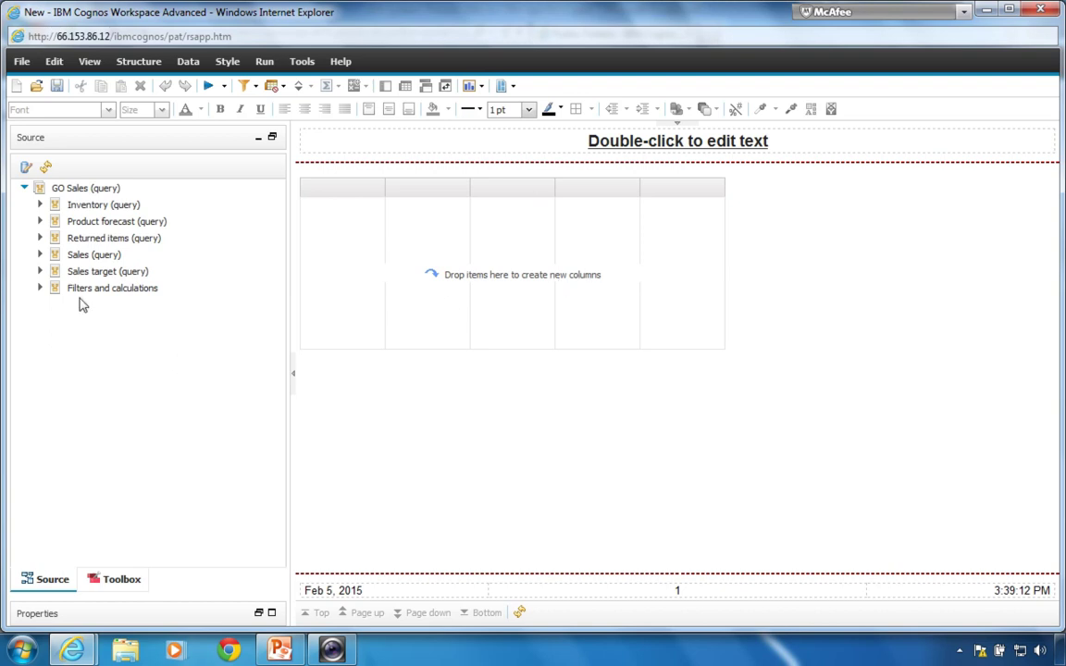
- Add Product line and Product type from the Products items of Sales (query) as the first two list columns
left_click(40, 254)
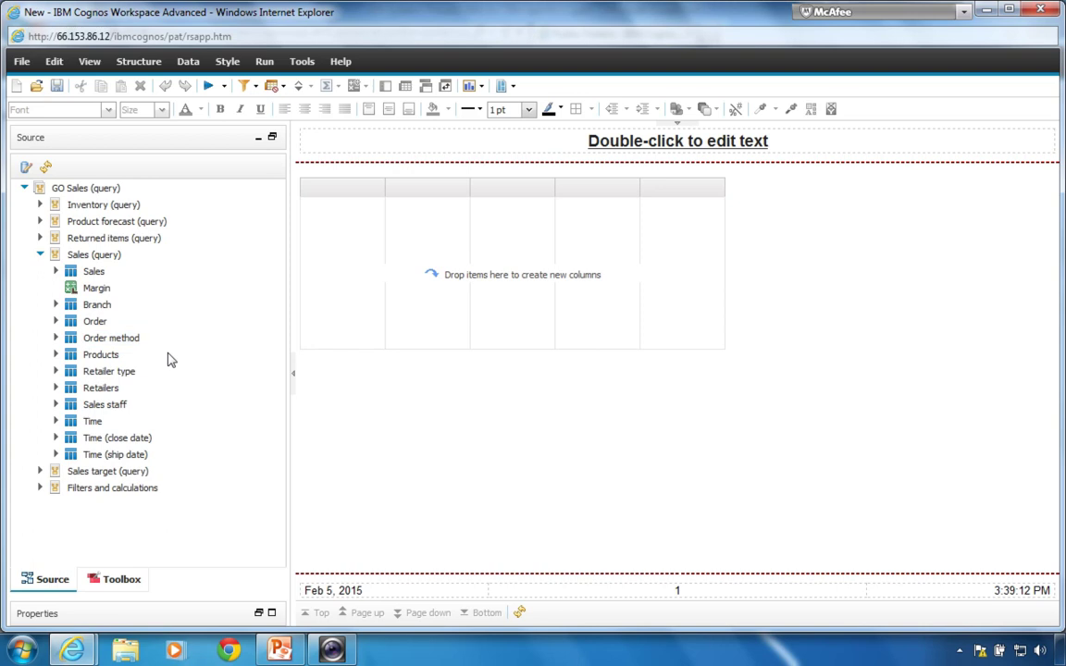
left_click(55, 354)
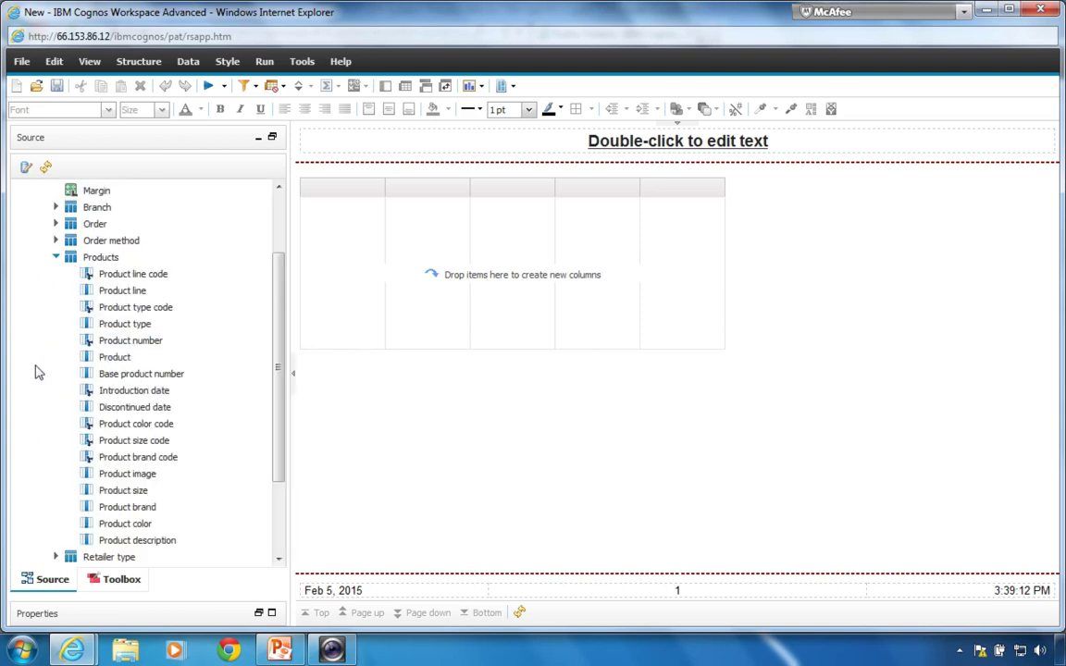
left_click_drag(126, 292, 360, 287)
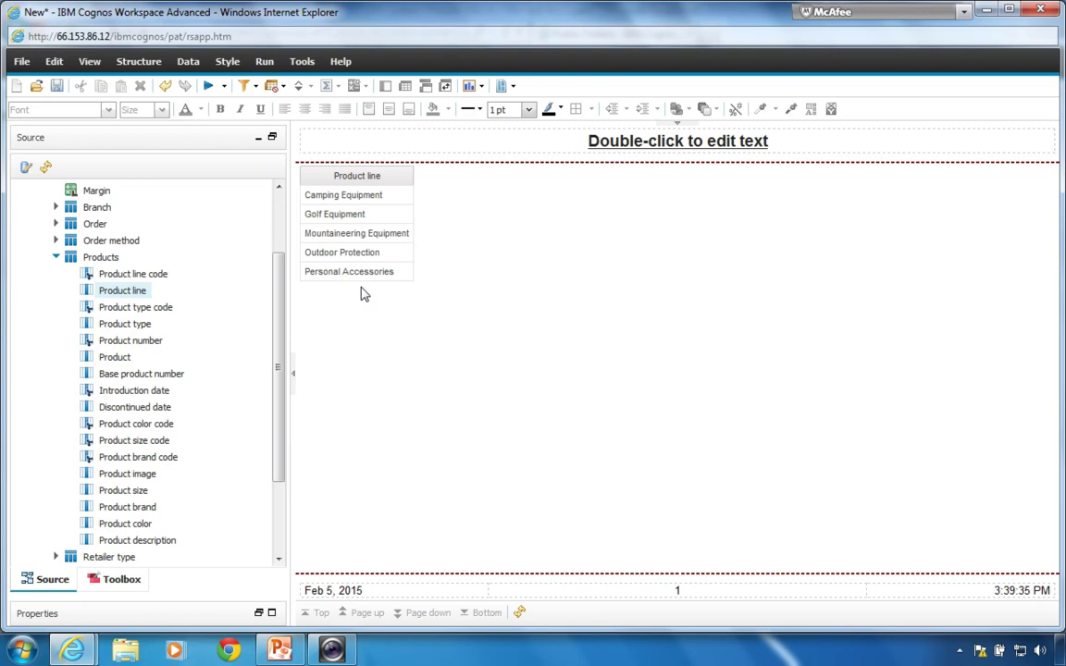
left_click_drag(111, 324, 413, 215)
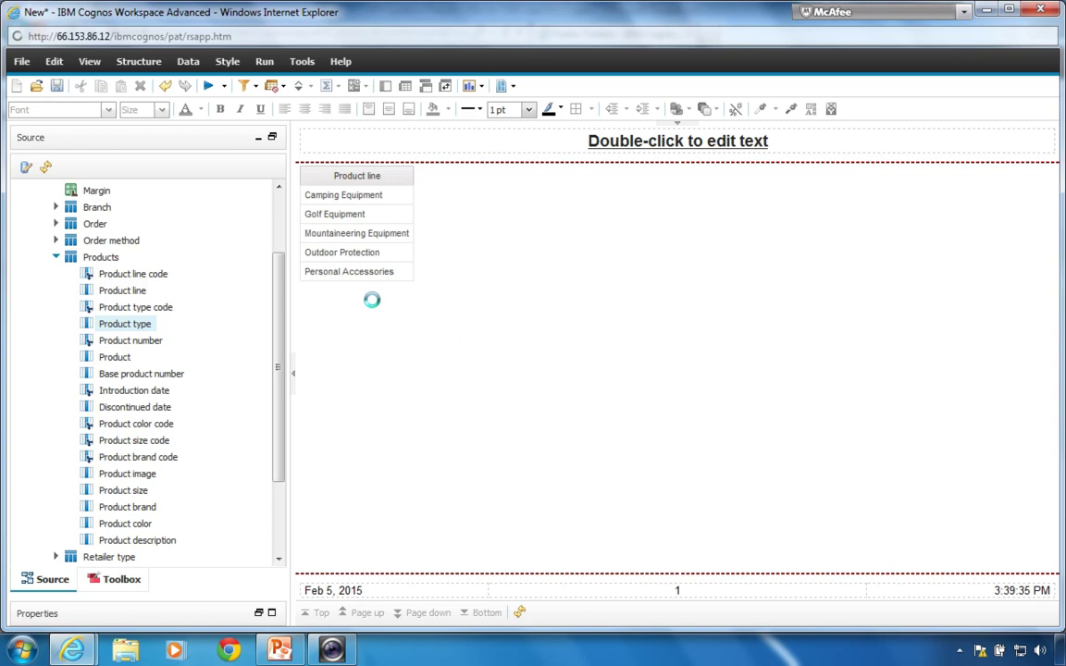
- Add Order method type from Order method as the list column after Product type
left_click(55, 257)
left_click(55, 338)
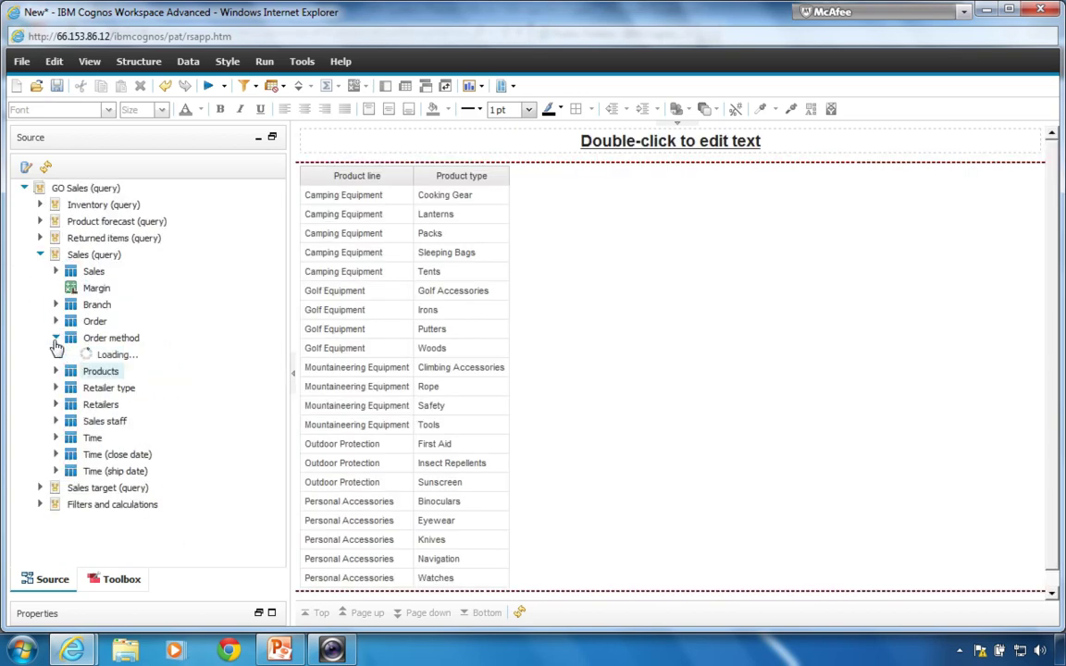
left_click_drag(151, 374, 59, 331)
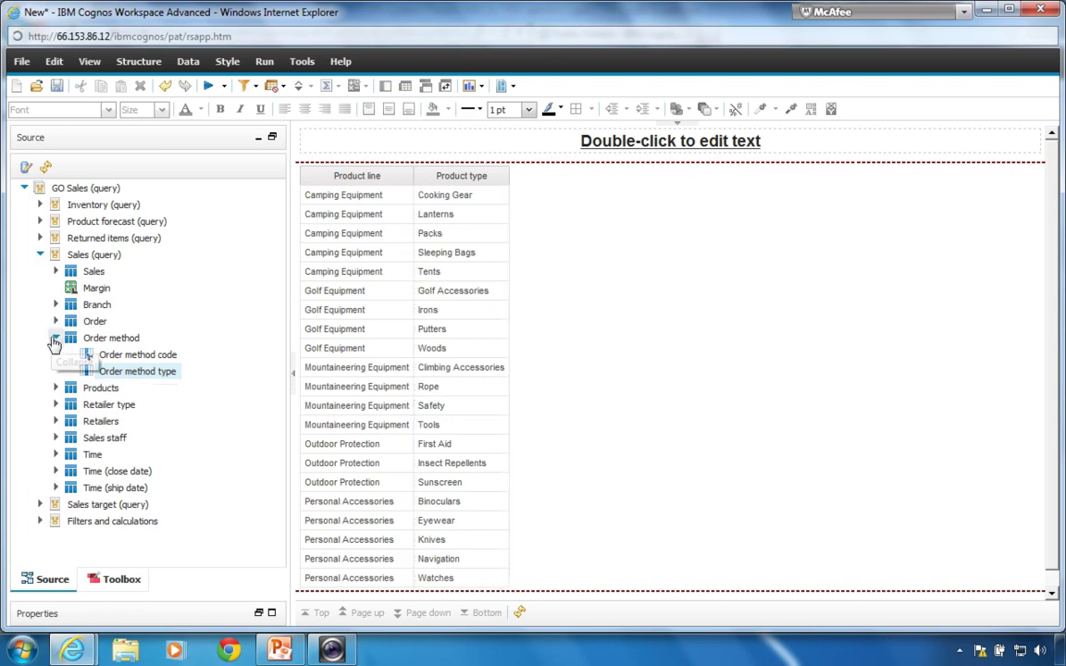
- Add the Sales measures Revenue, Planned revenue and Gross profit together as columns after Order method type
left_click(55, 339)
left_click(57, 271)
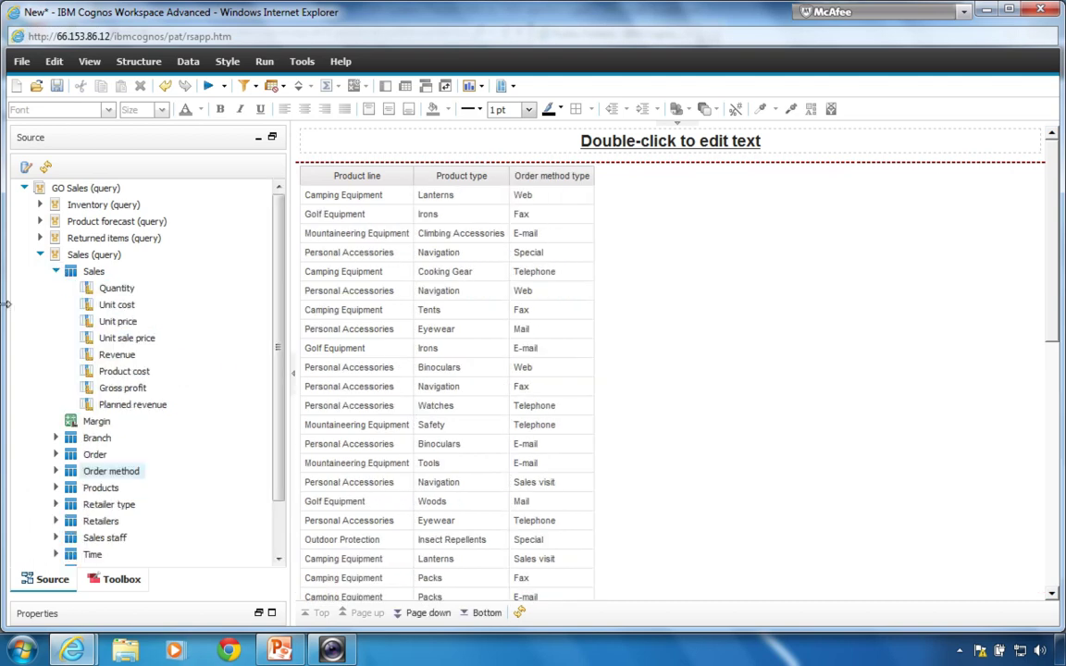
left_click(111, 358)
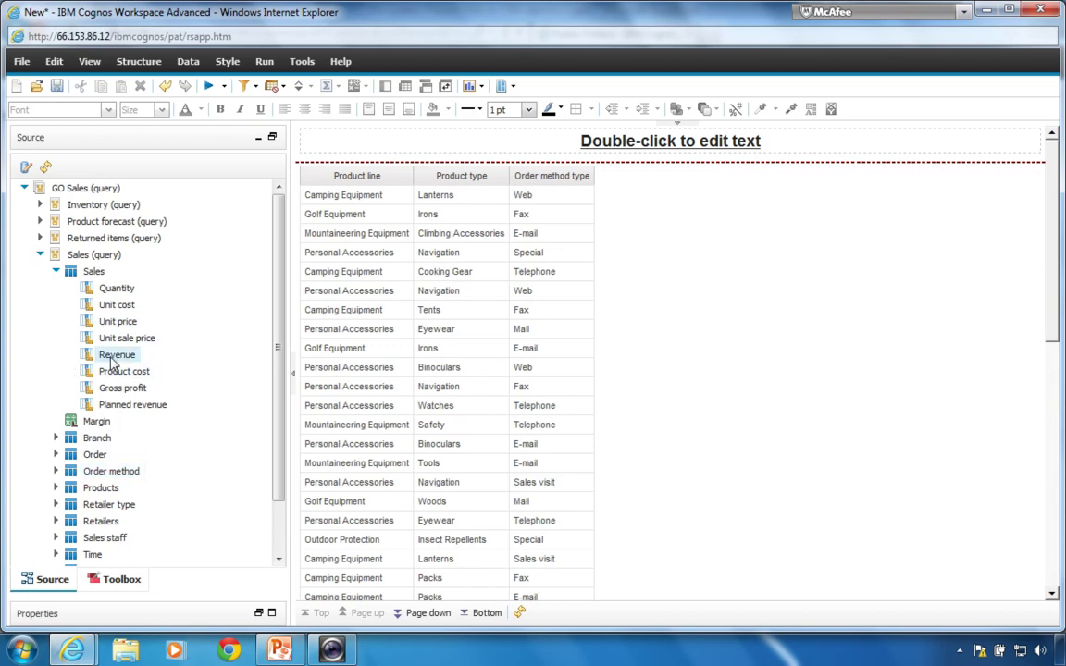
left_click(112, 407, "ctrl")
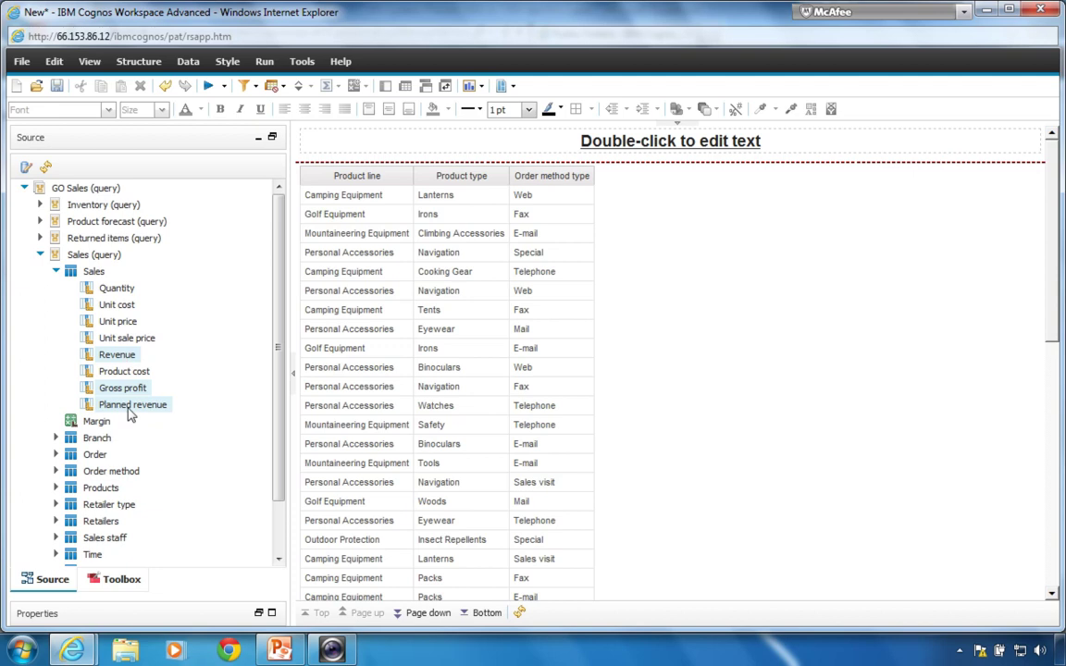
left_click(111, 392, "ctrl")
left_click_drag(112, 388, 574, 265)
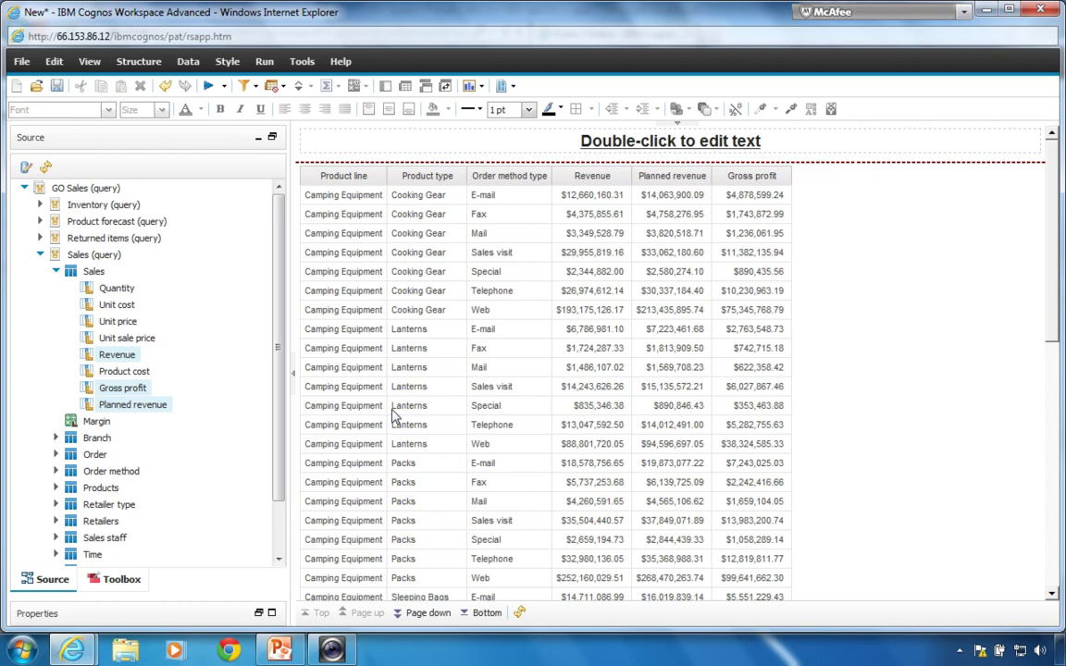
- Group the list by Product line and by Product type
left_click(329, 300)
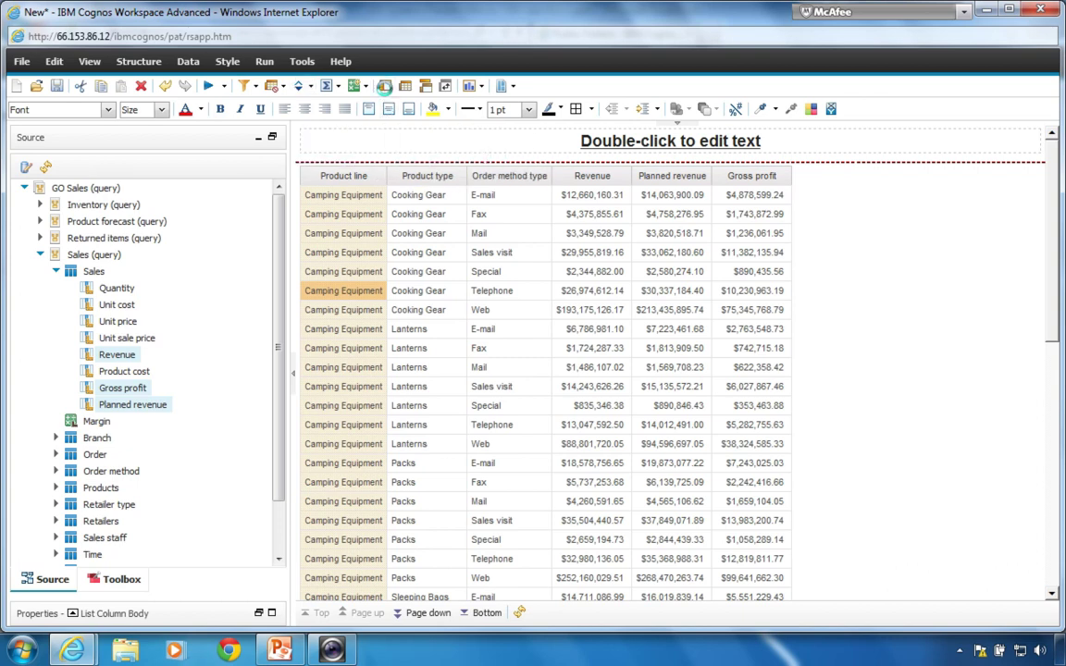
left_click(386, 90)
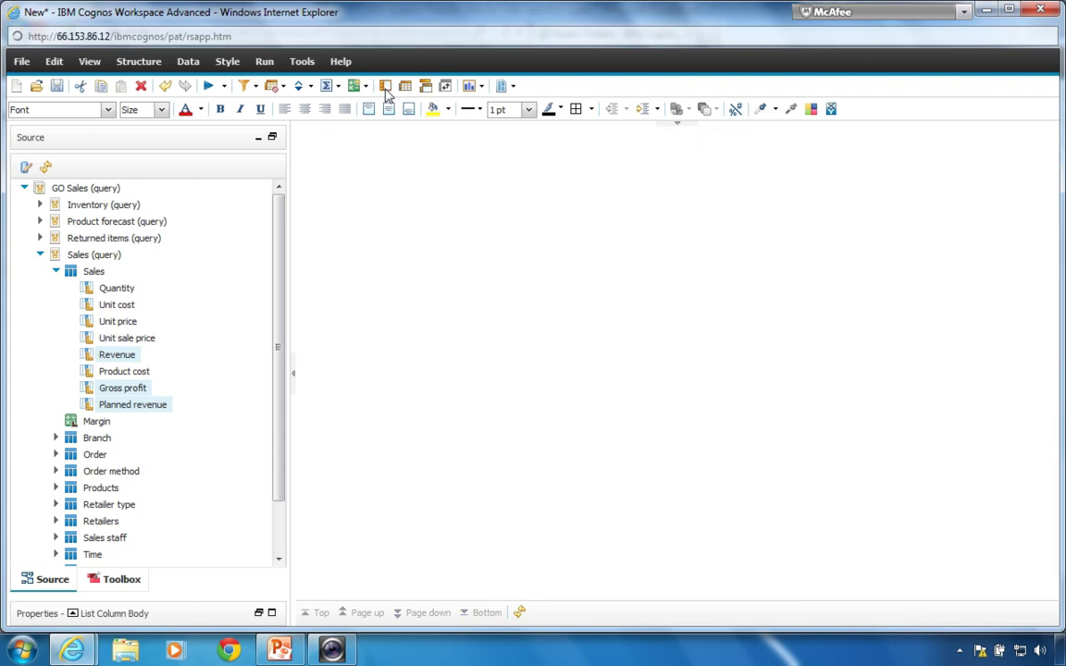
left_click(412, 255)
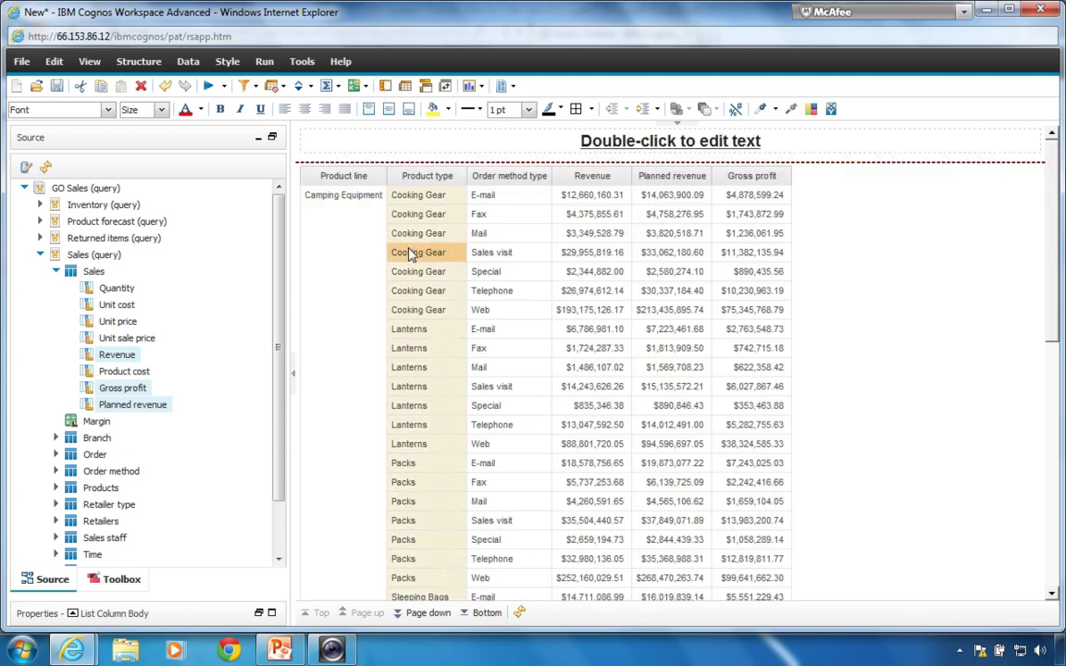
left_click(386, 83)
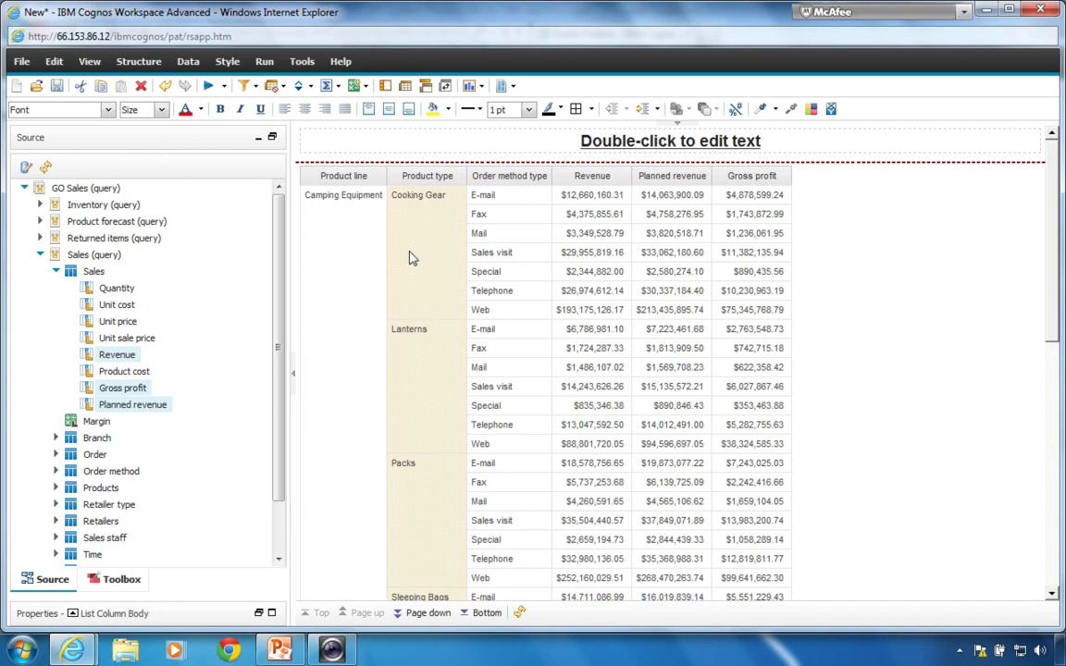
scroll(412, 258, "down", 5)
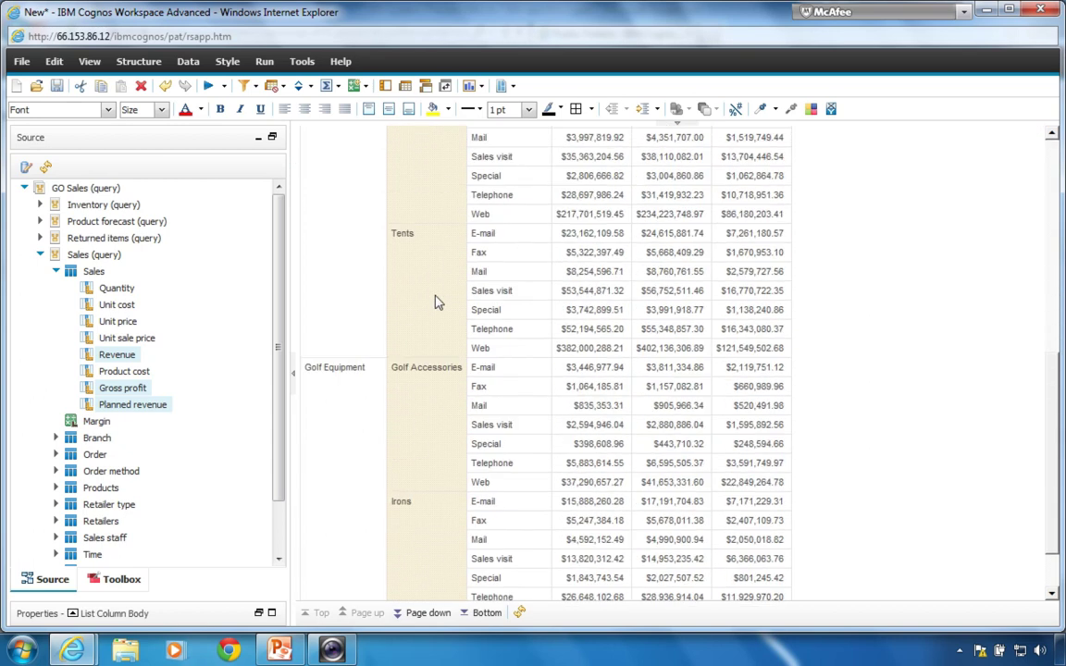
scroll(434, 299, "down", 7)
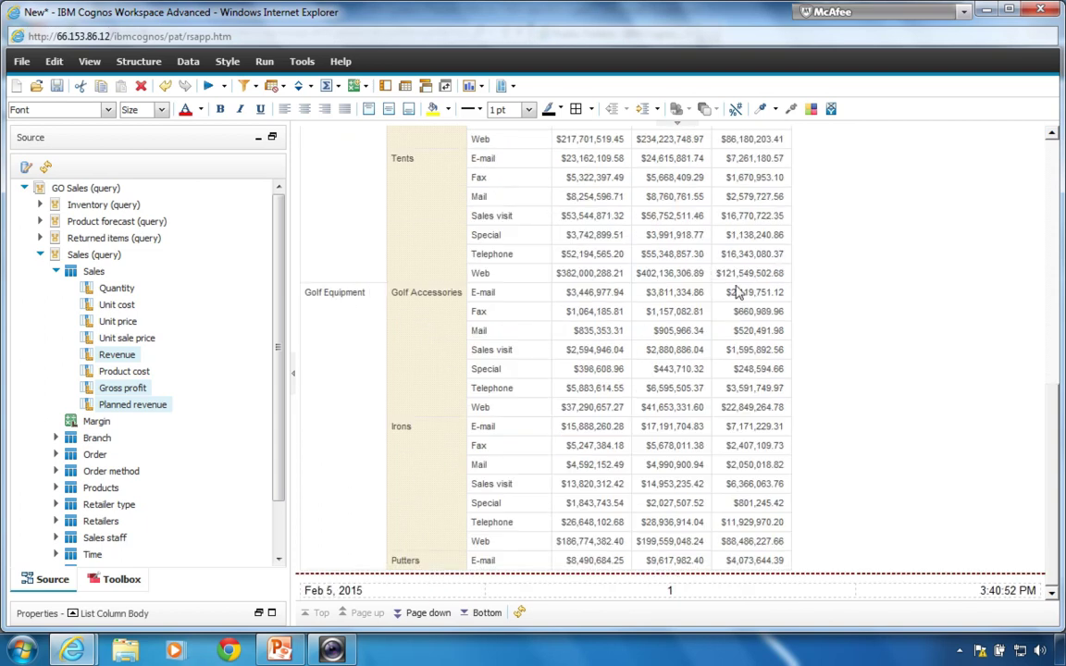
scroll(442, 374, "up", 8)
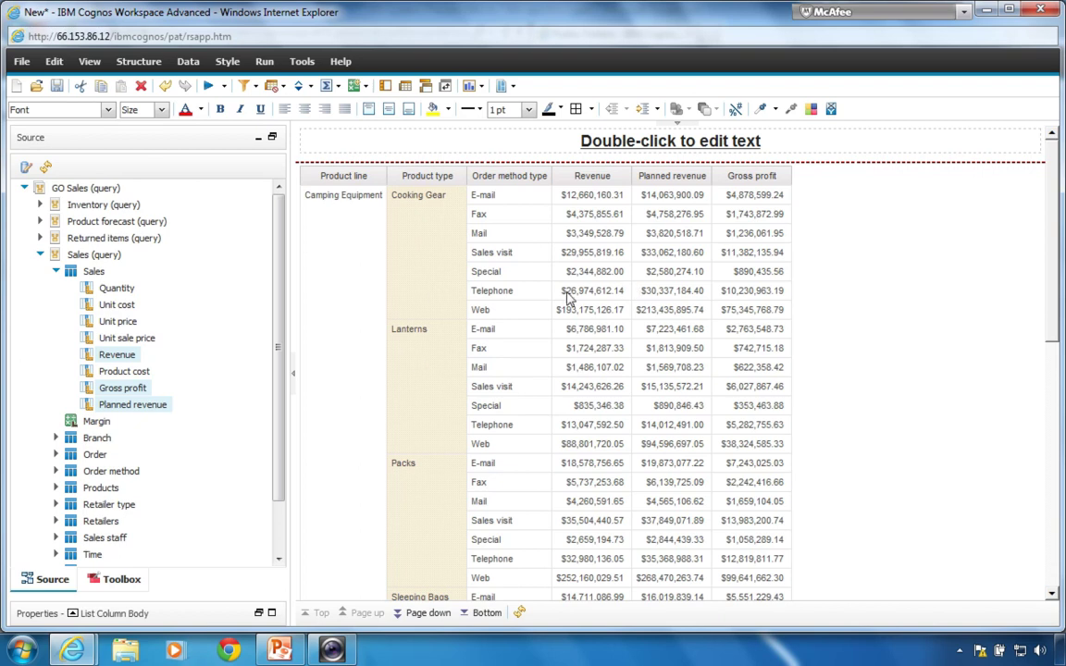
- Add Total and Average summaries for the Revenue, Planned revenue and Gross profit columns
left_click_drag(609, 255, 785, 248)
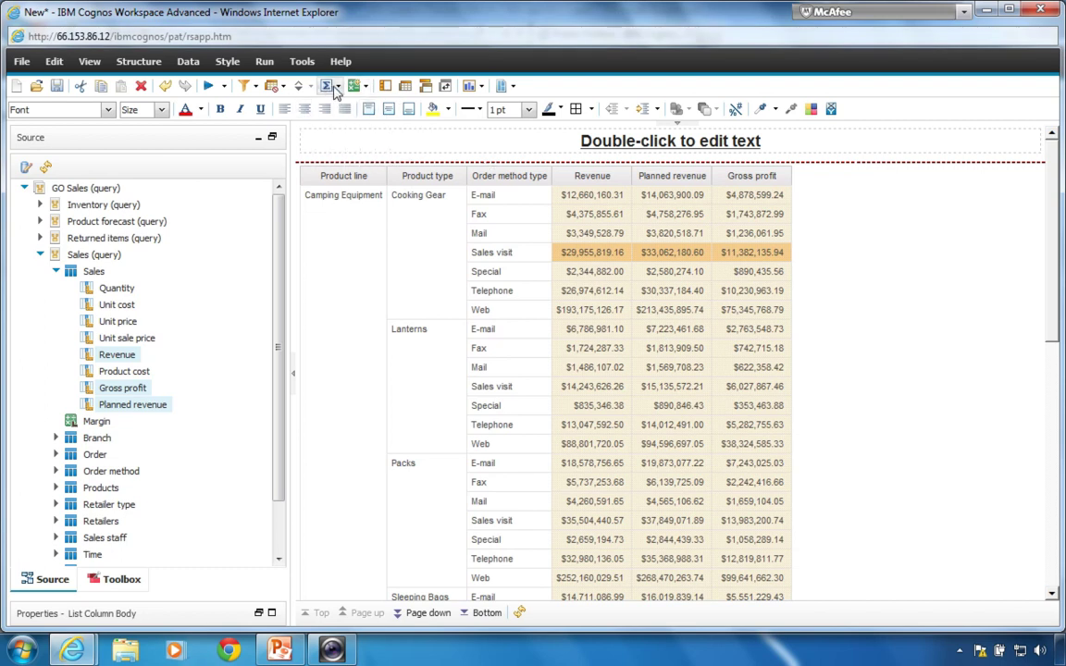
left_click(337, 87)
left_click(359, 131)
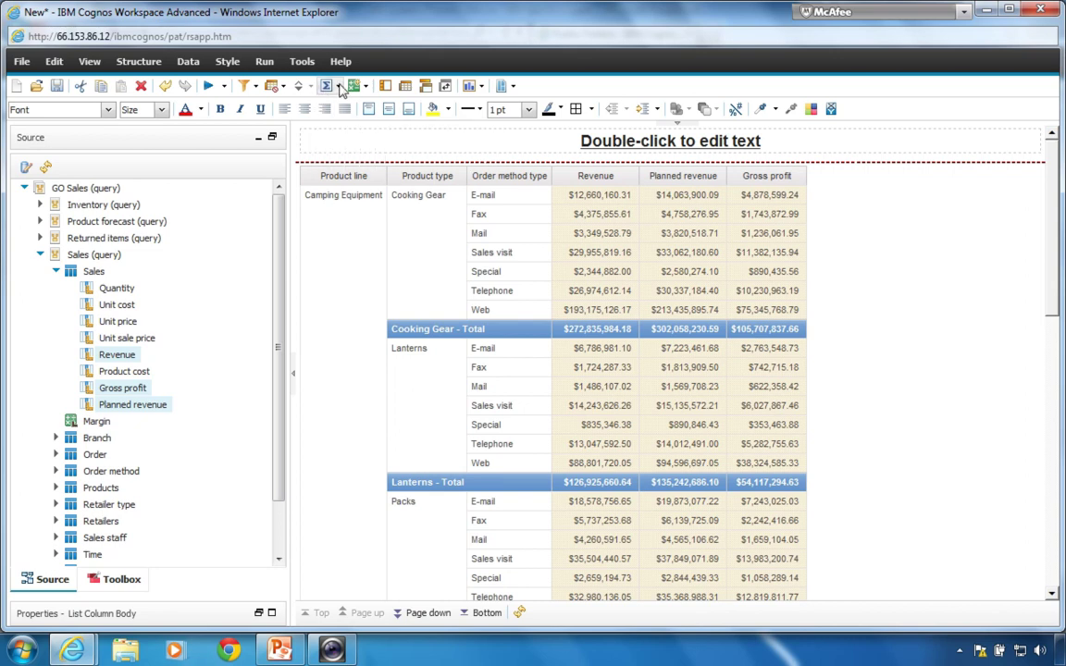
left_click(339, 87)
left_click(363, 172)
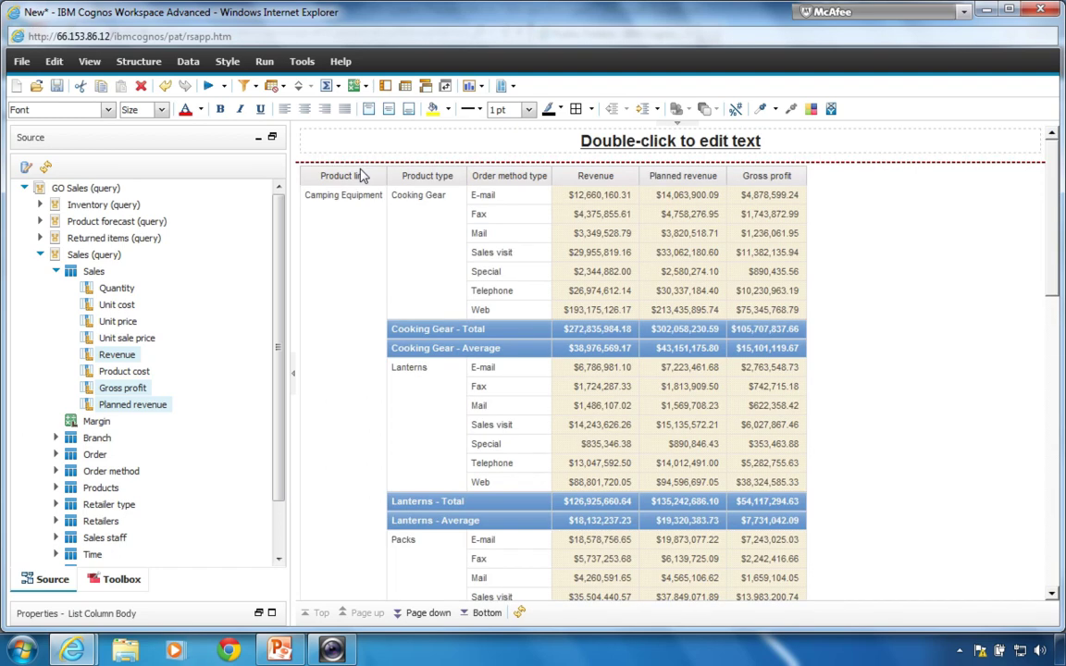
- Examine the total and average rows per product type and product line, and the overall summaries on the report's last page
scroll(342, 266, "down", 10)
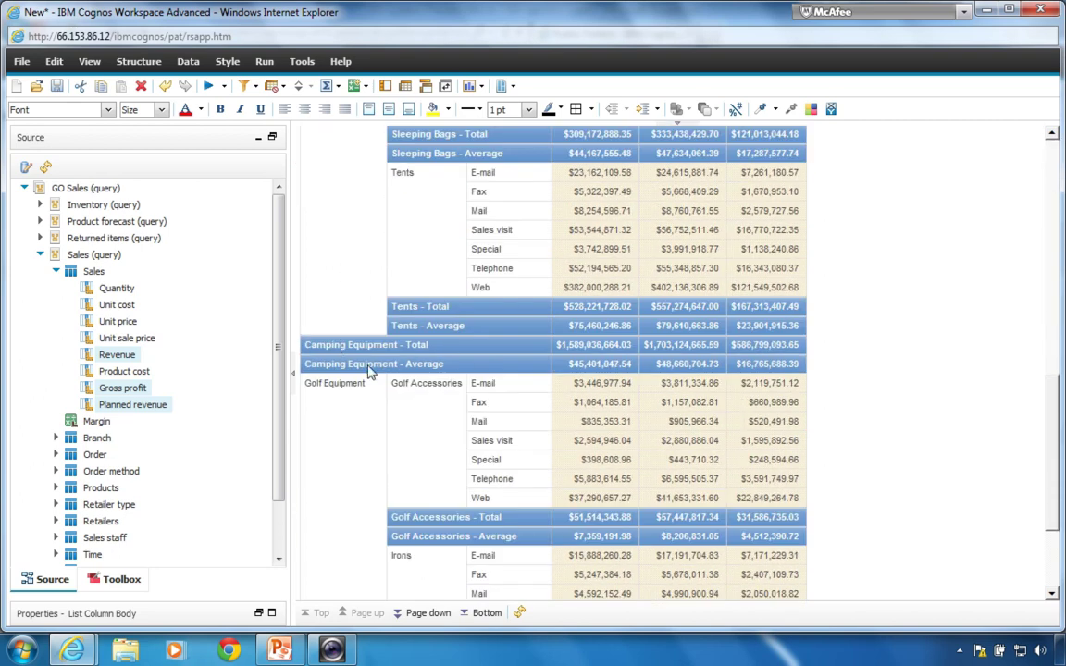
scroll(314, 410, "down", 3)
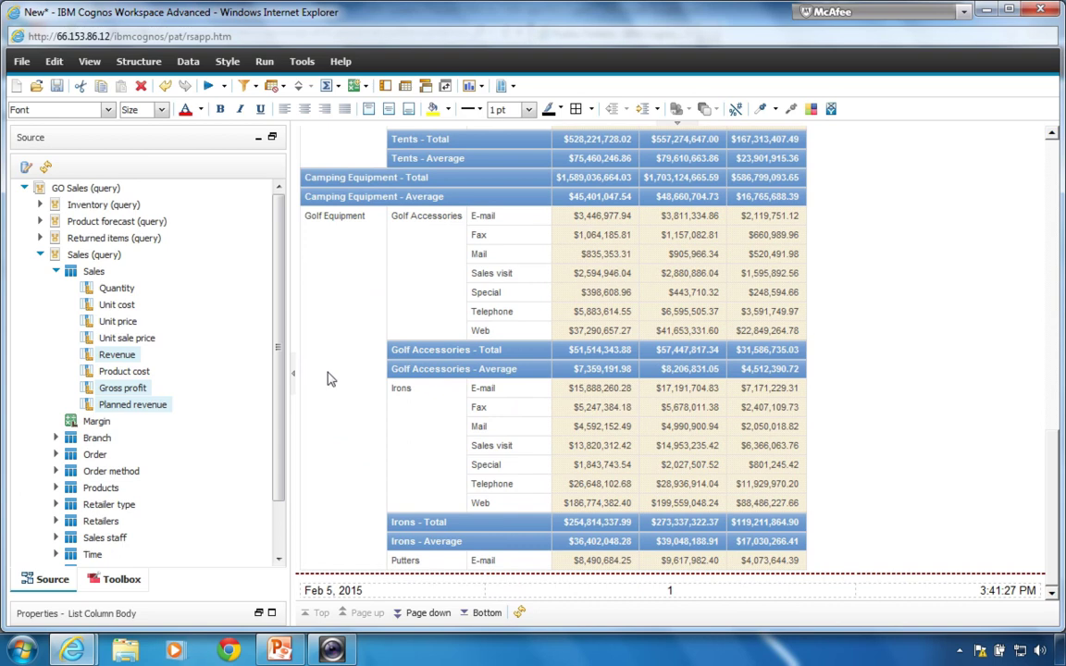
left_click(486, 615)
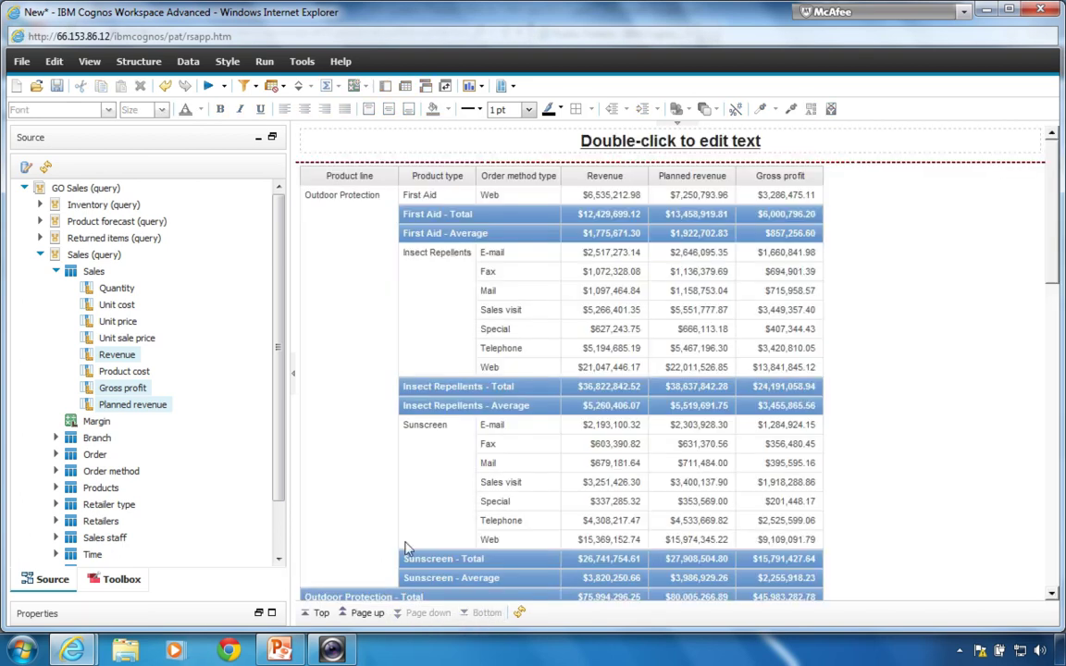
scroll(468, 468, "down", 5)
scroll(468, 468, "down", 7)
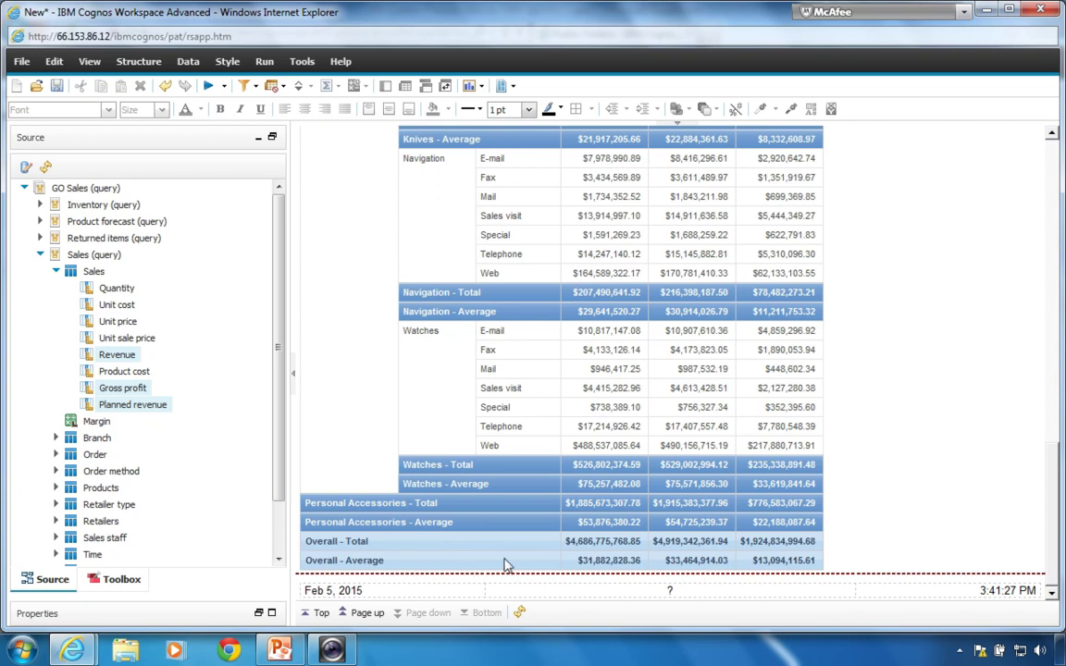
scroll(507, 518, "up", 10)
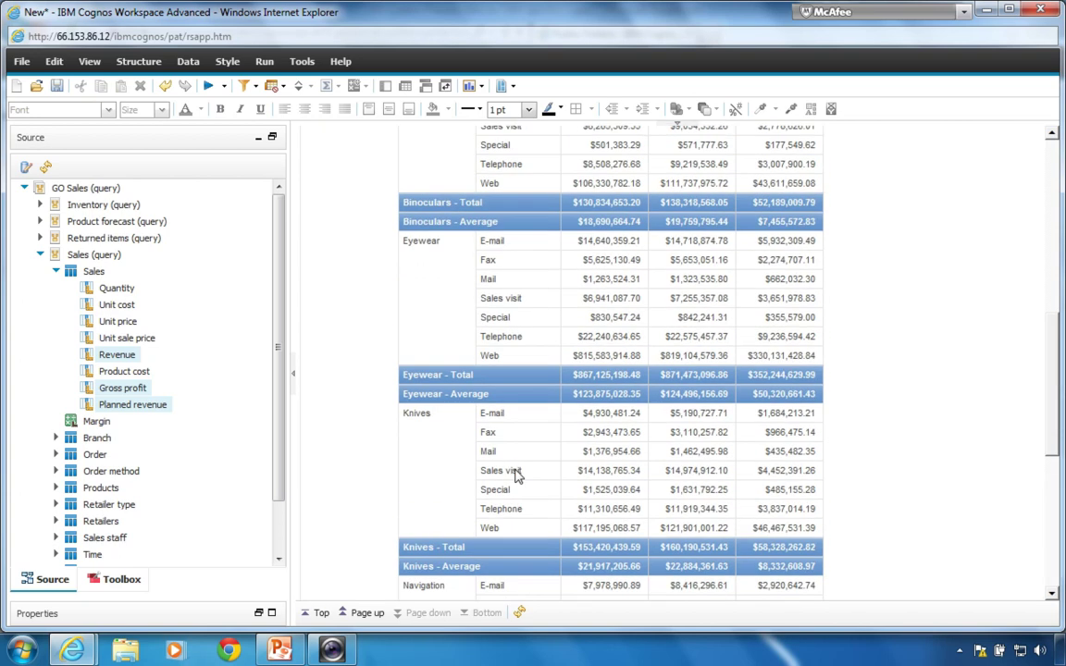
scroll(511, 459, "up", 3)
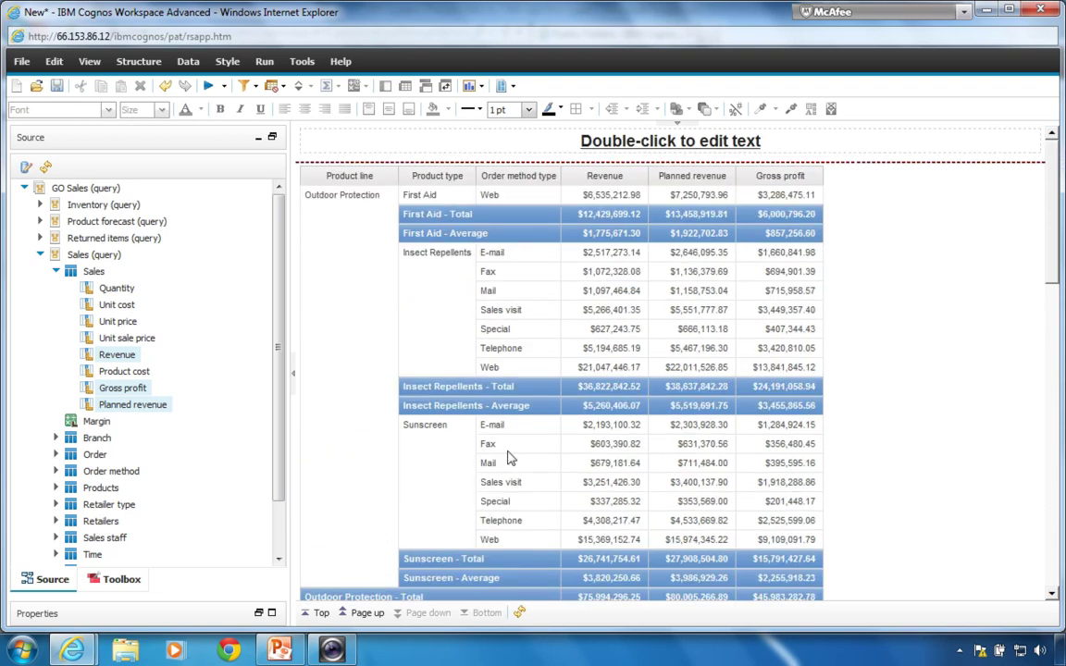
scroll(507, 458, "down", 15)
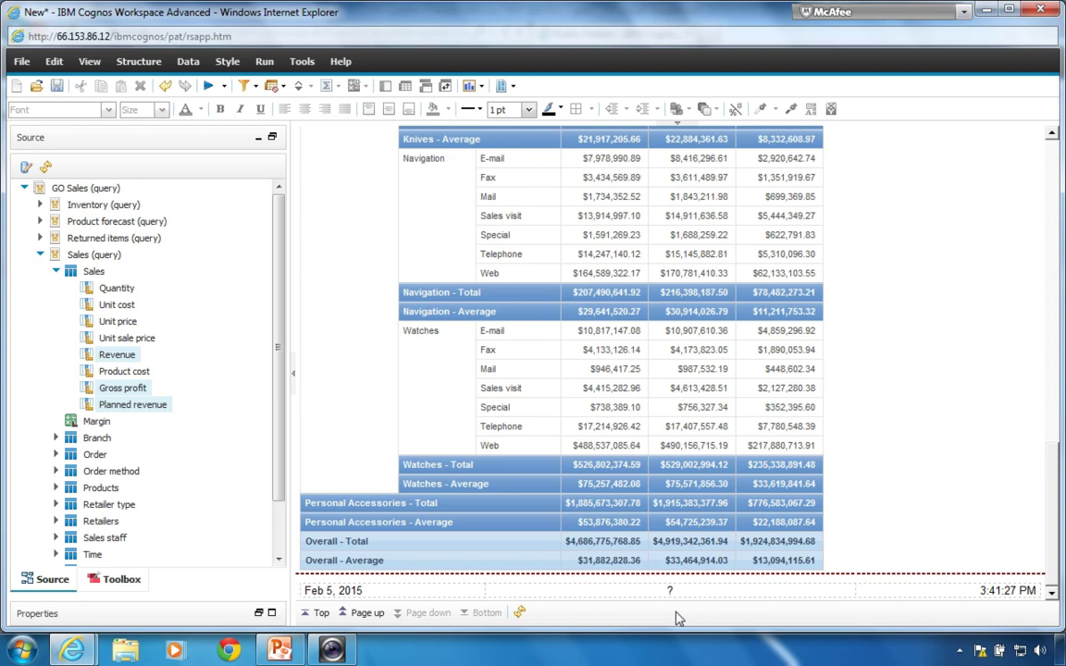
scroll(571, 453, "up", 15)
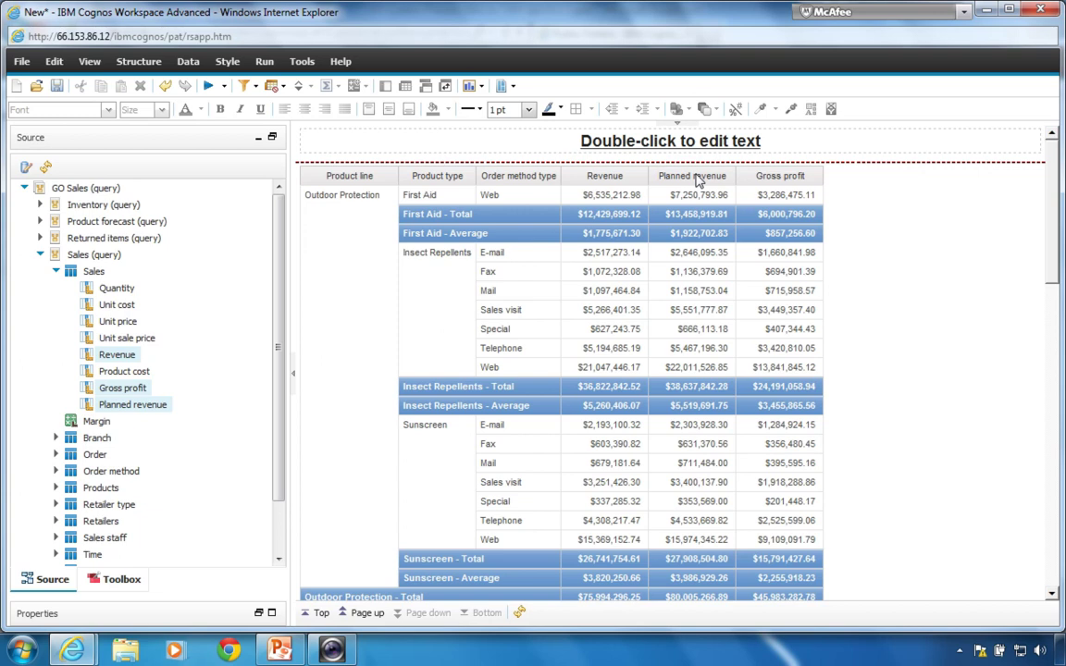
- Try a Revenue + Planned revenue calculated column from the Revenue and Planned revenue columns and undo it
left_click(622, 176)
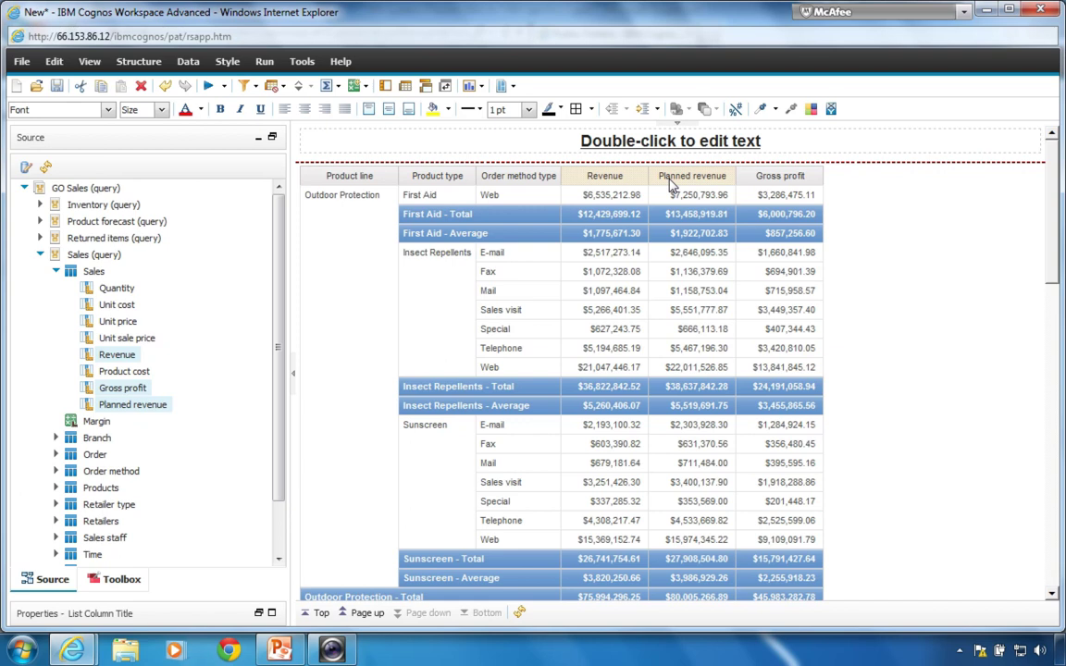
left_click(356, 87)
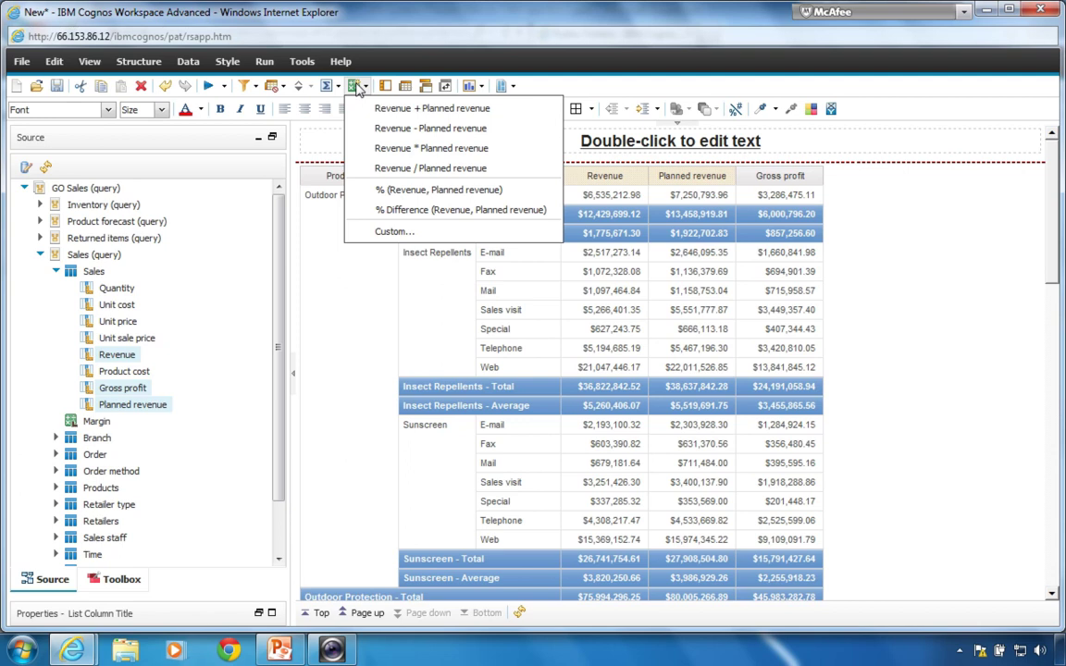
left_click(393, 108)
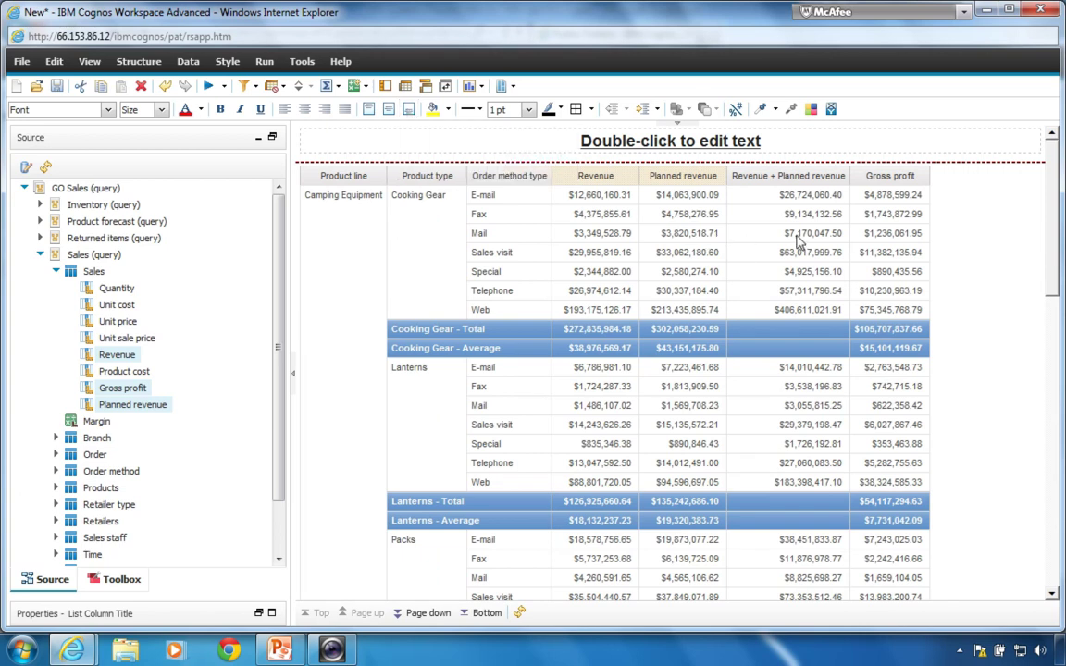
left_click(165, 86)
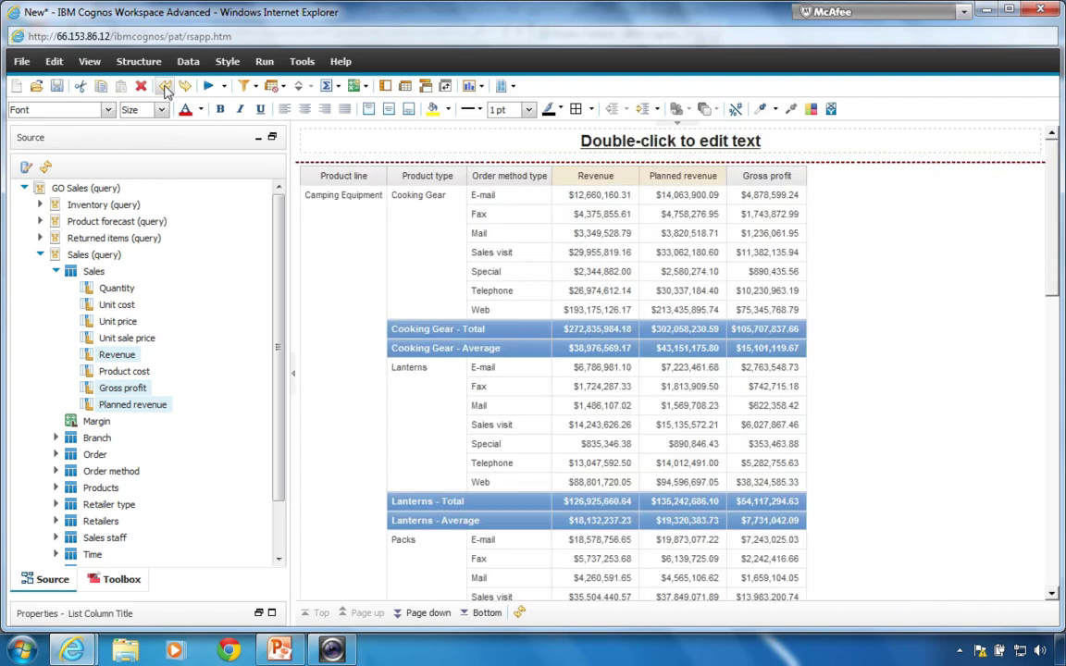
- Add a calculated column for Revenue - Planned revenue from the two selected columns
left_click(353, 86)
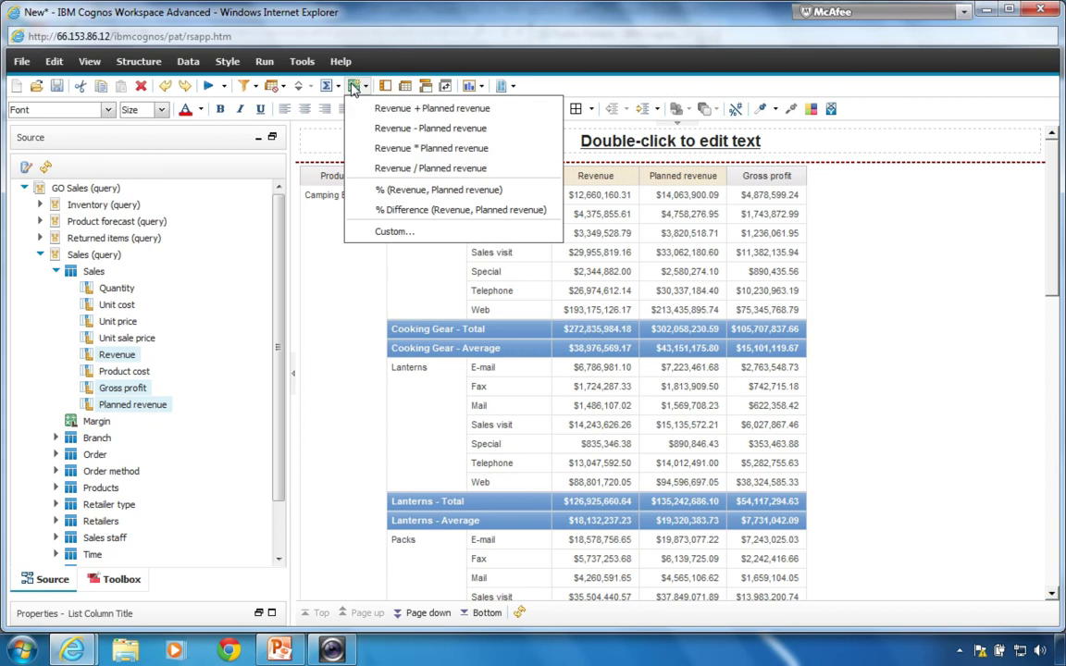
left_click(413, 129)
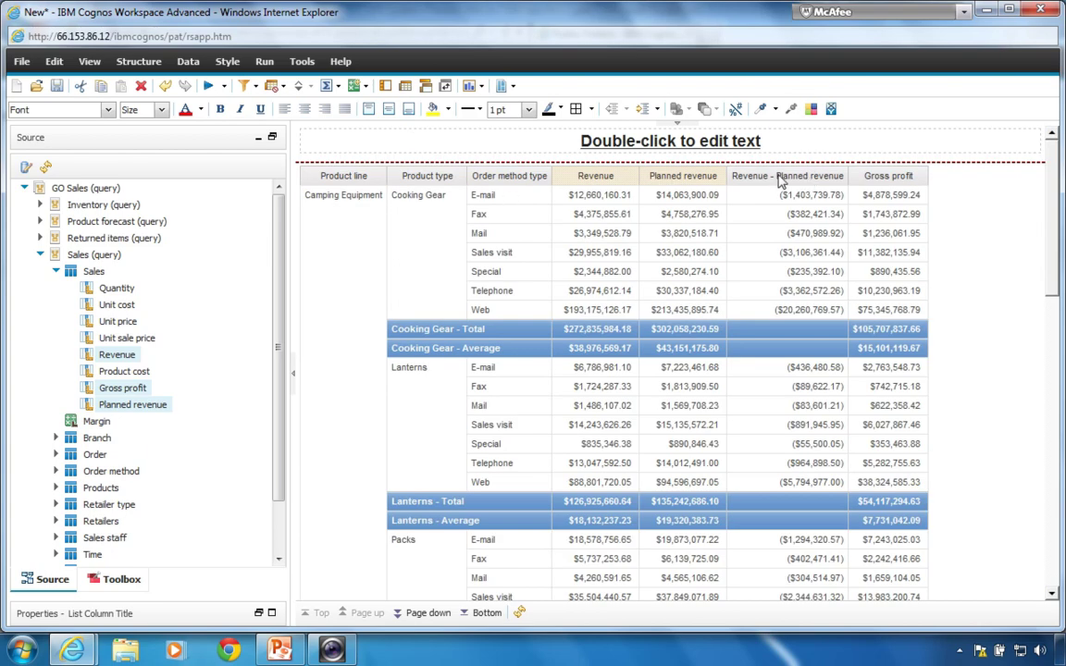
- Restore the Properties pane and enlarge it to show more of the column title's properties
left_click(259, 613)
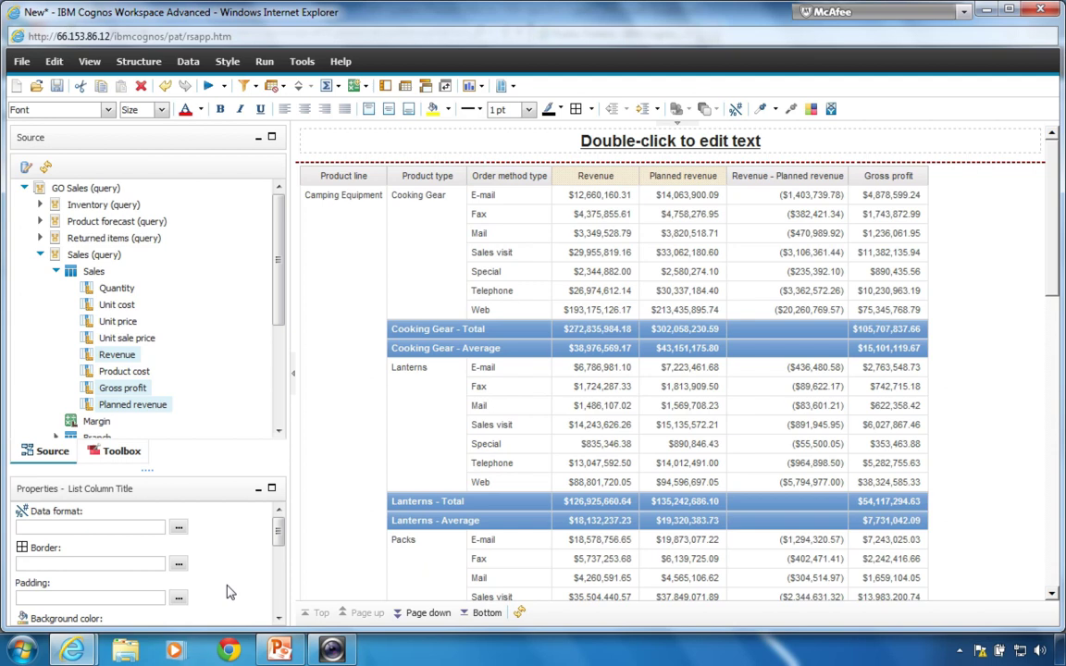
left_click(258, 488)
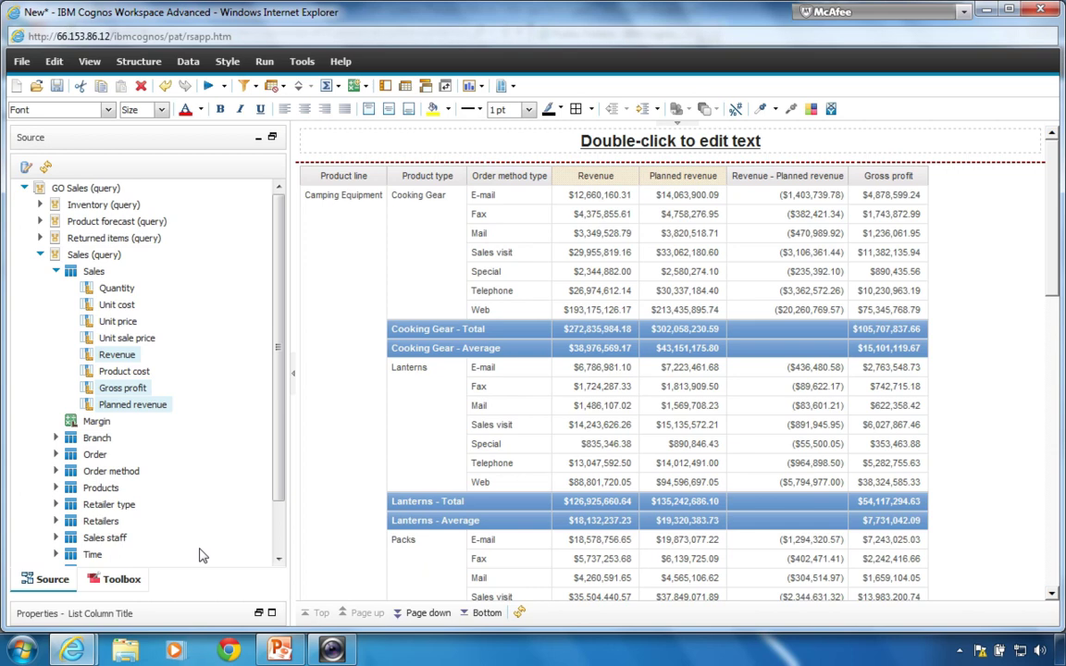
left_click(258, 612)
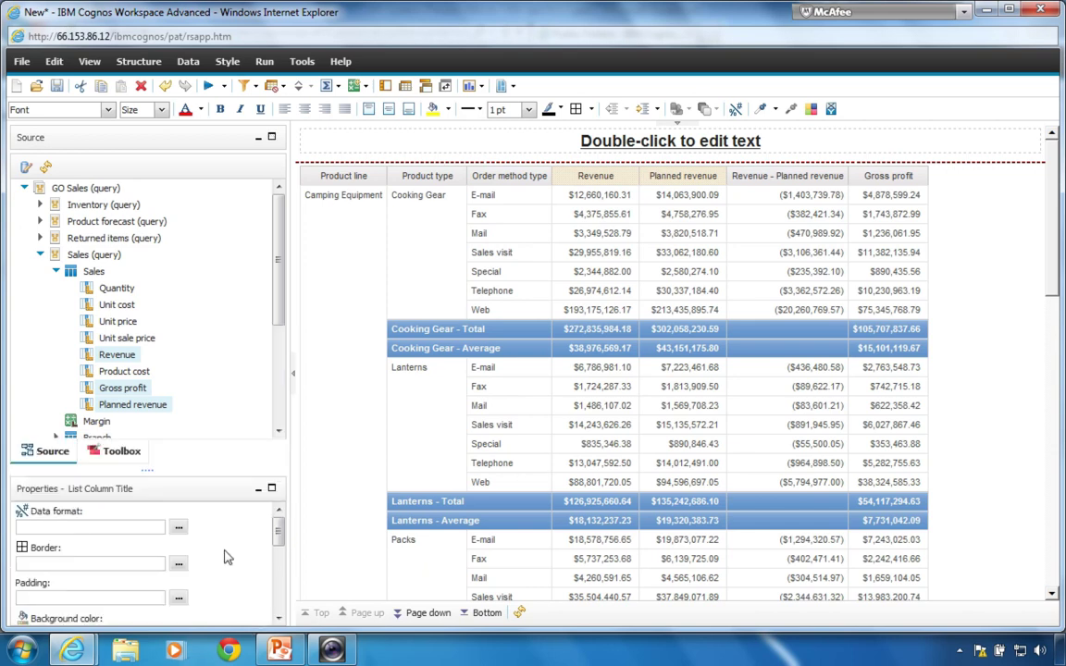
left_click_drag(147, 468, 147, 423)
mouse_move(278, 506)
left_mouse_down()
mouse_move(282, 599)
mouse_move(281, 496)
left_mouse_up()
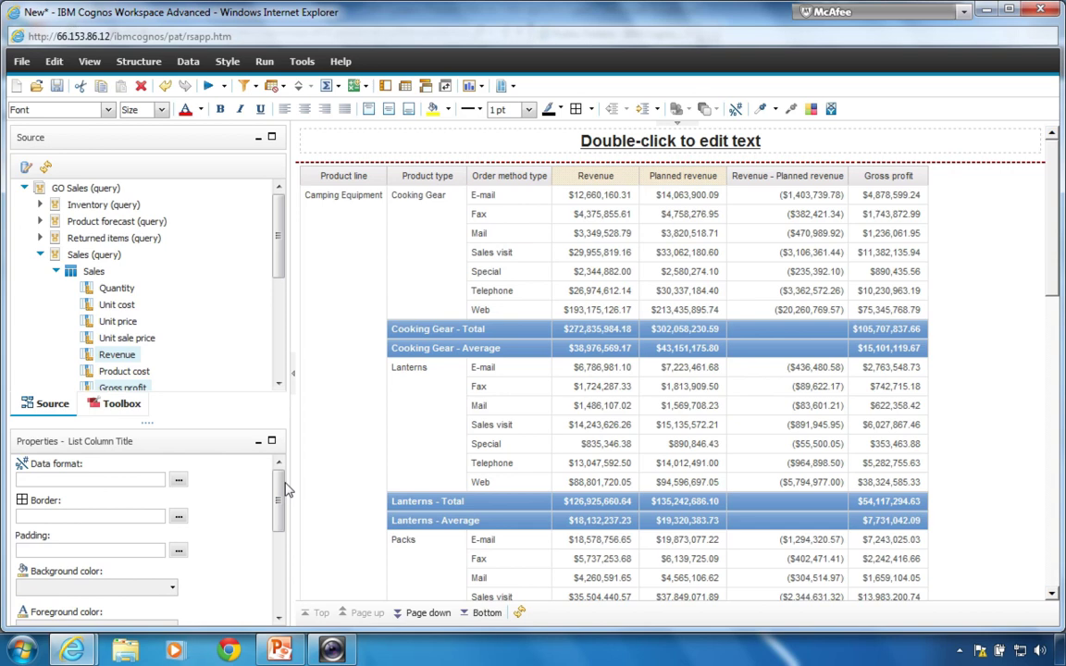
- Set the data item label of the Revenue - Planned revenue column to Variance
right_click(767, 181)
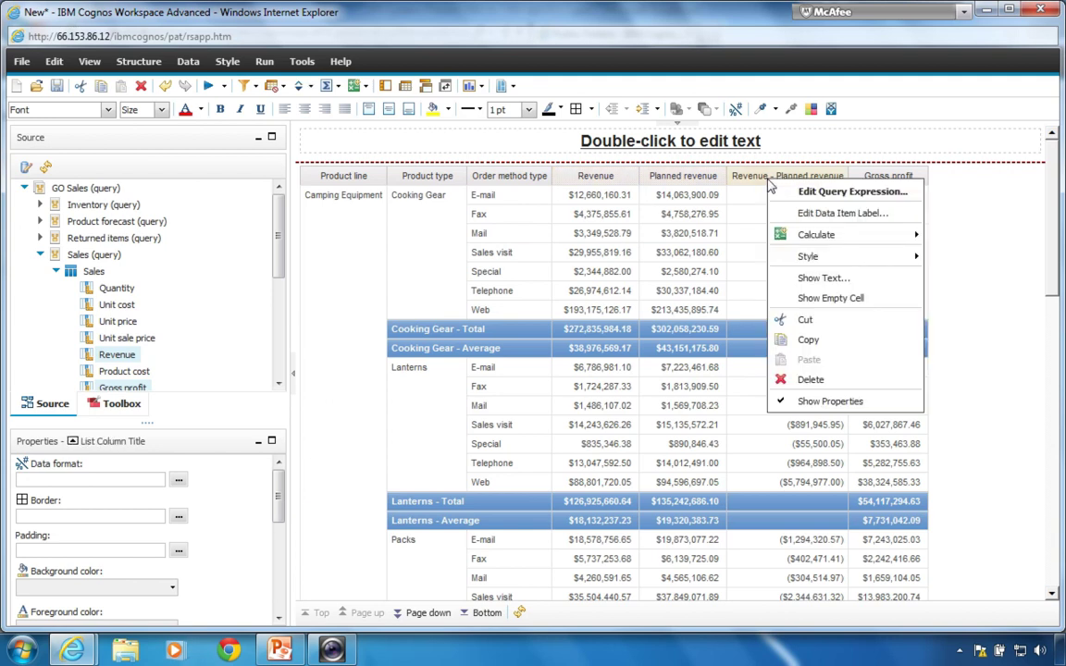
left_click(819, 217)
left_click(428, 304)
type("Variance")
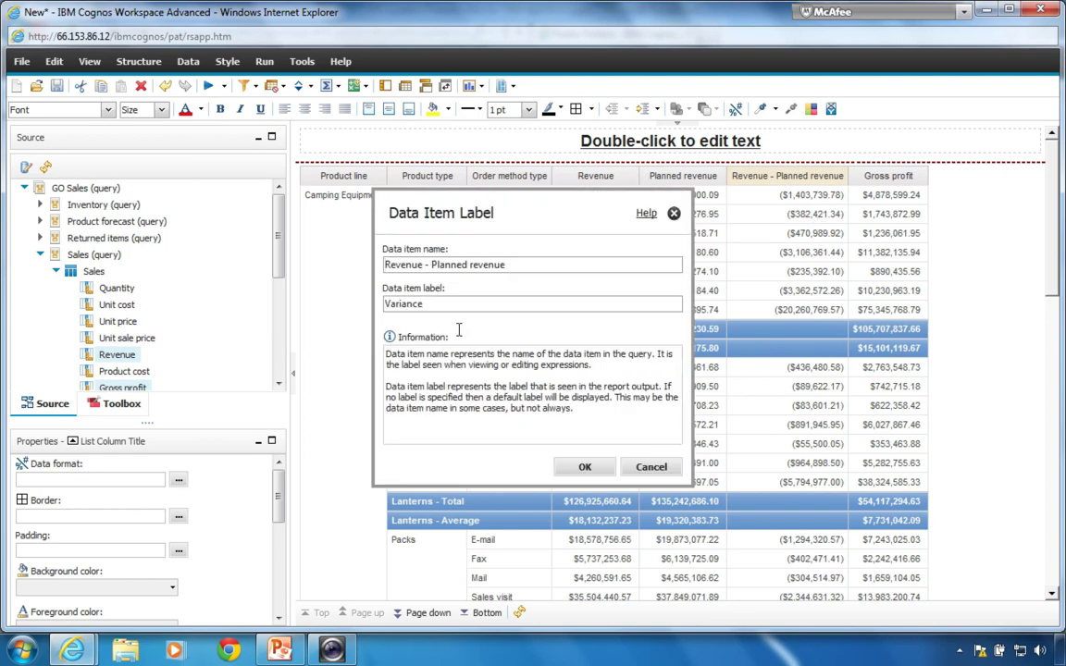
left_click(577, 465)
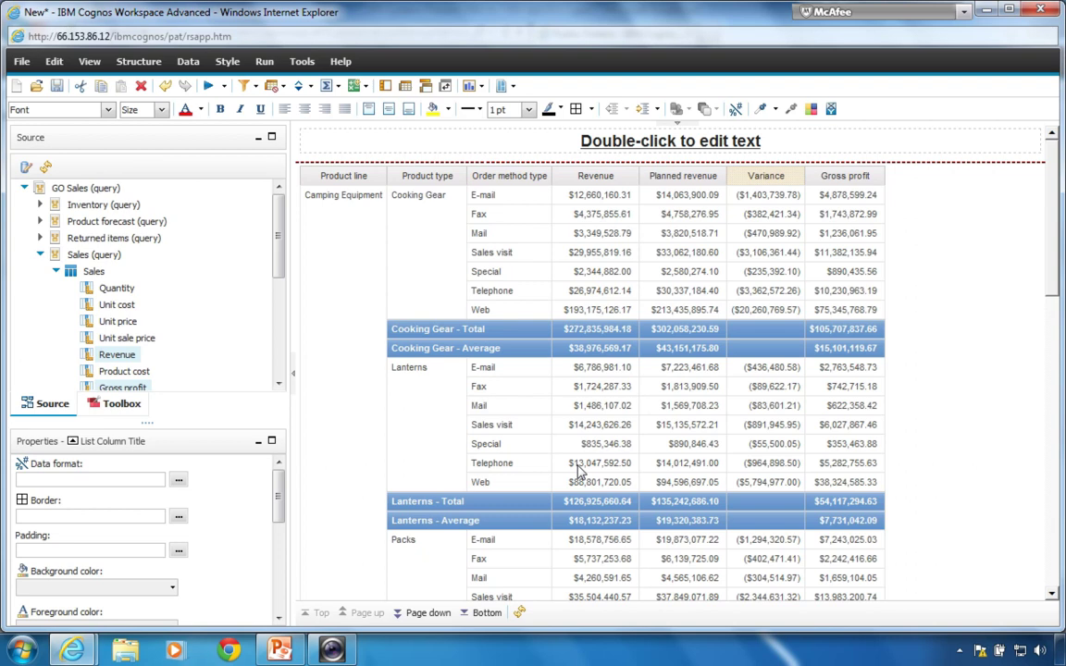
- Insert a query calculation into the list and name its data item Margin %
left_click(119, 412)
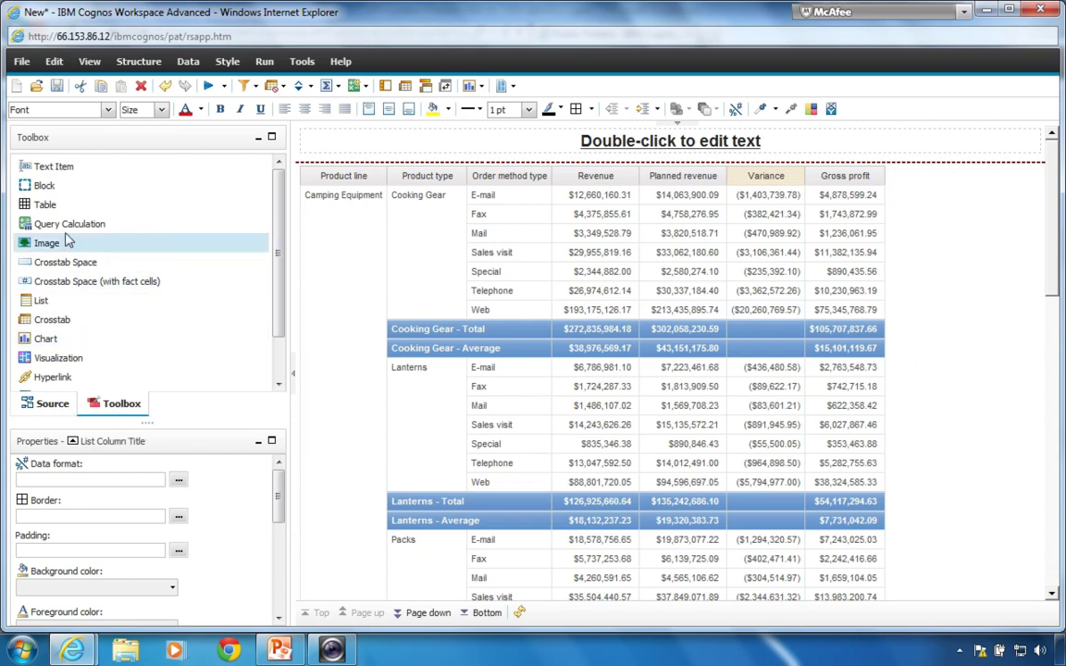
left_click_drag(72, 226, 744, 270)
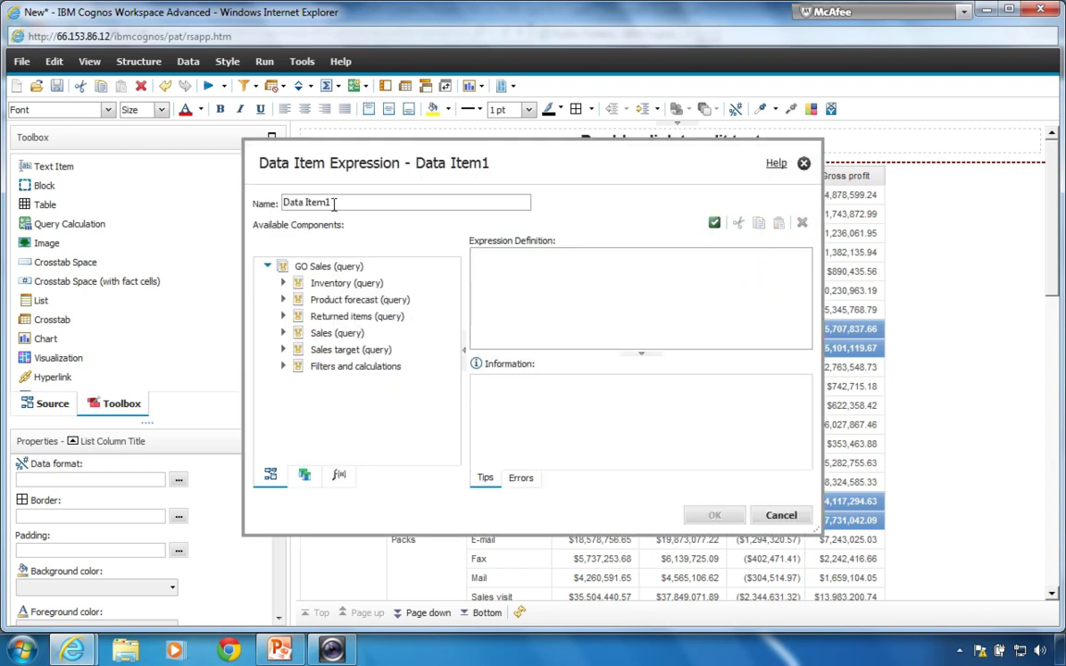
left_click_drag(333, 202, 259, 205)
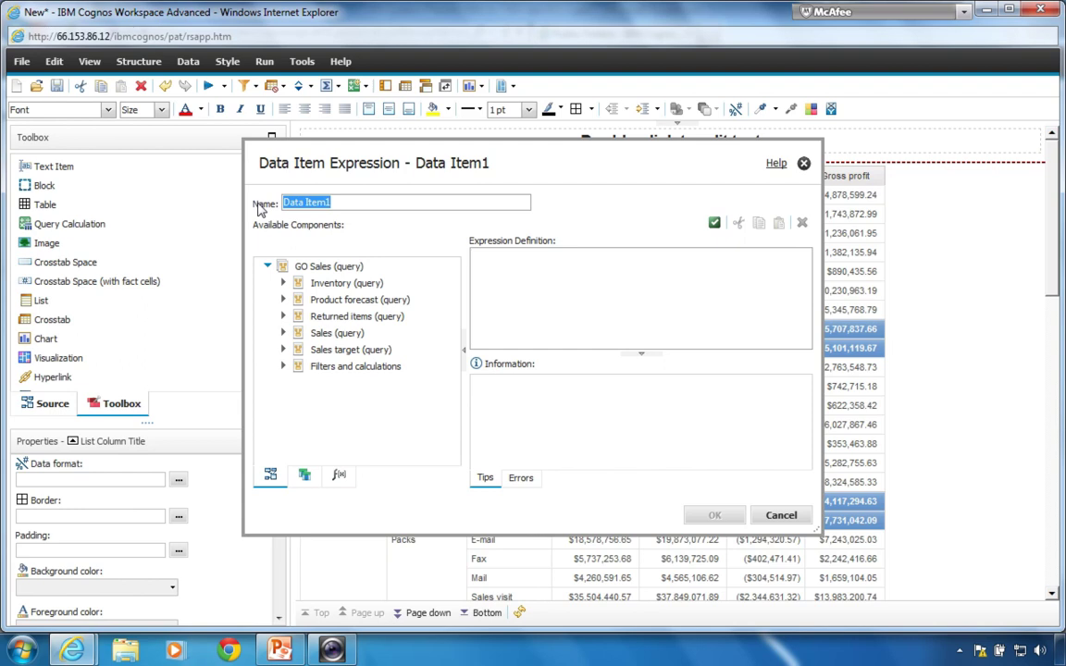
type("Margin %")
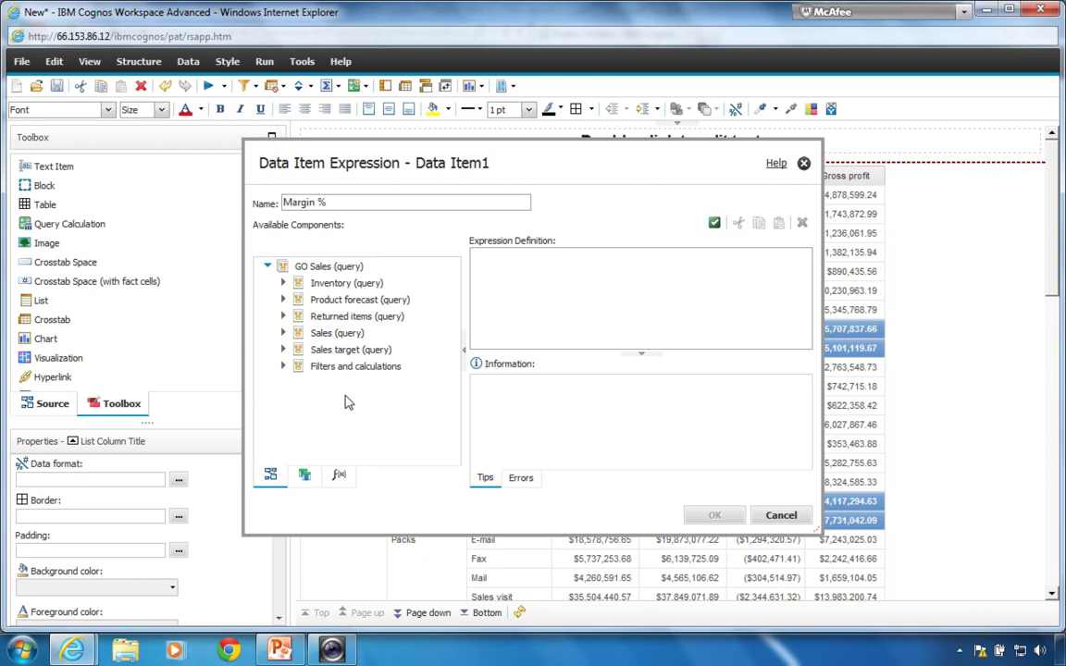
- Look through the source items, data items and functions available for the Margin % expression
left_click(302, 476)
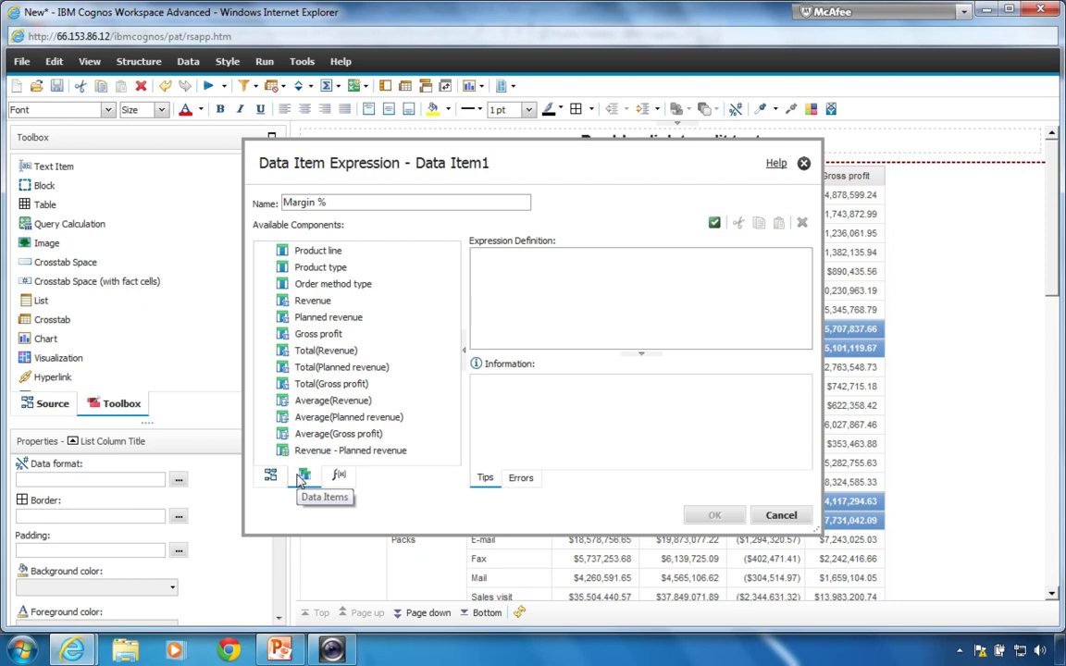
left_click(272, 475)
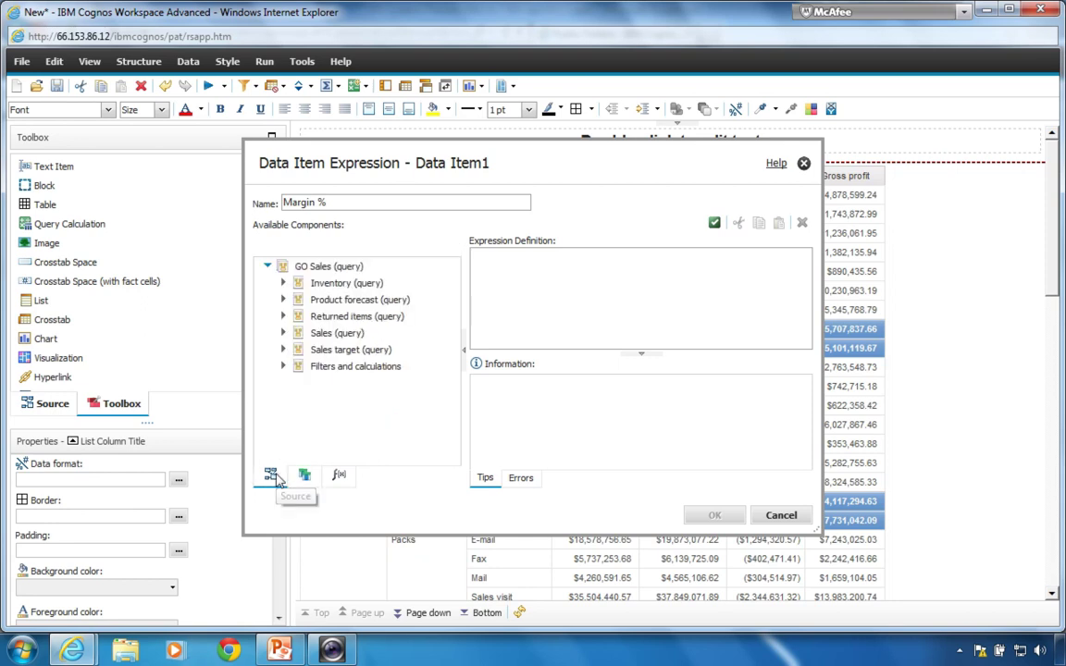
left_click(339, 476)
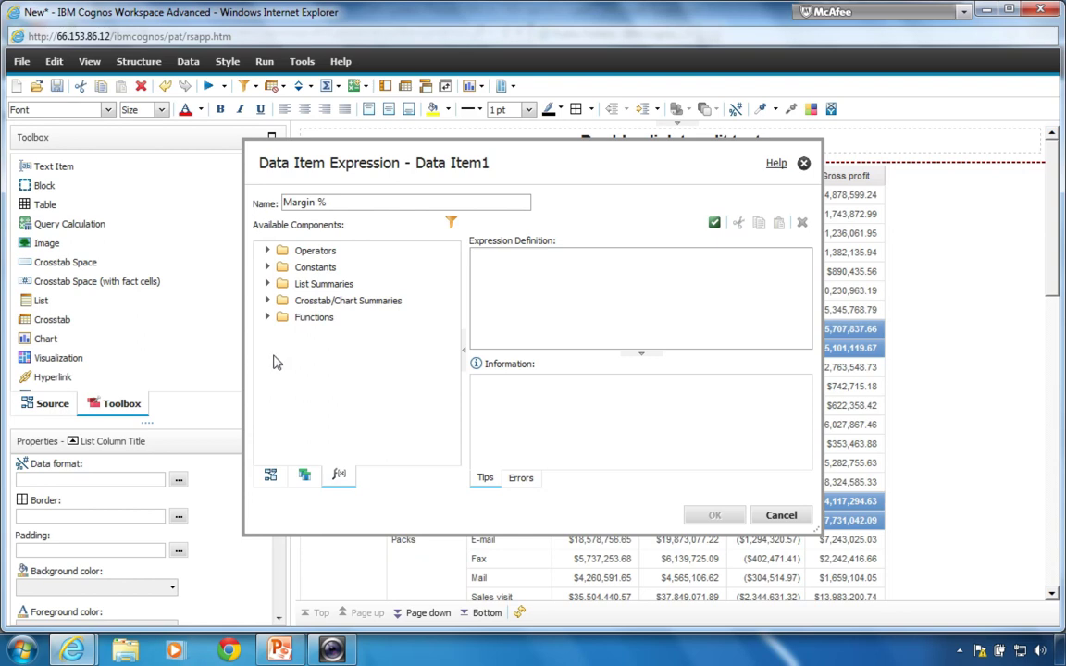
left_click(268, 317)
left_click_drag(453, 372, 453, 444)
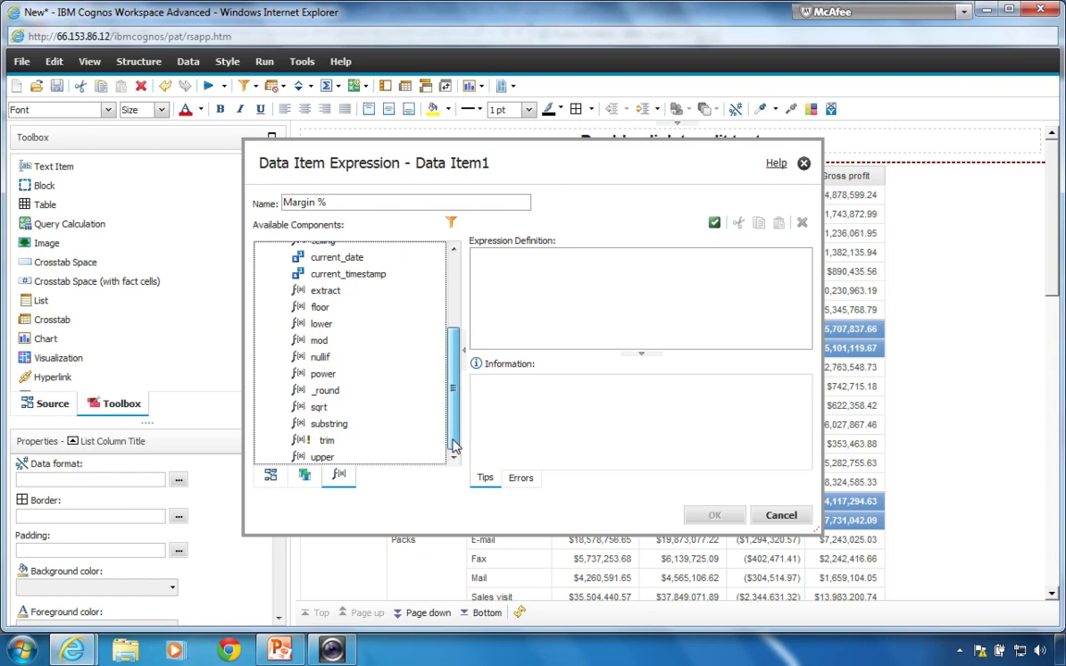
left_click_drag(454, 444, 460, 338)
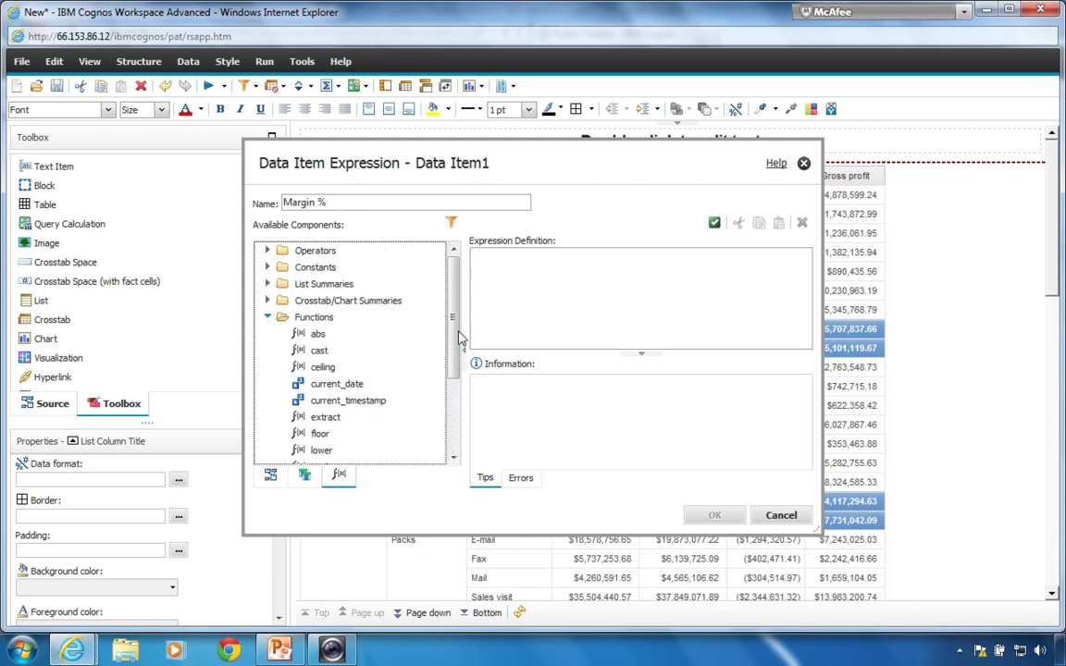
left_click(268, 316)
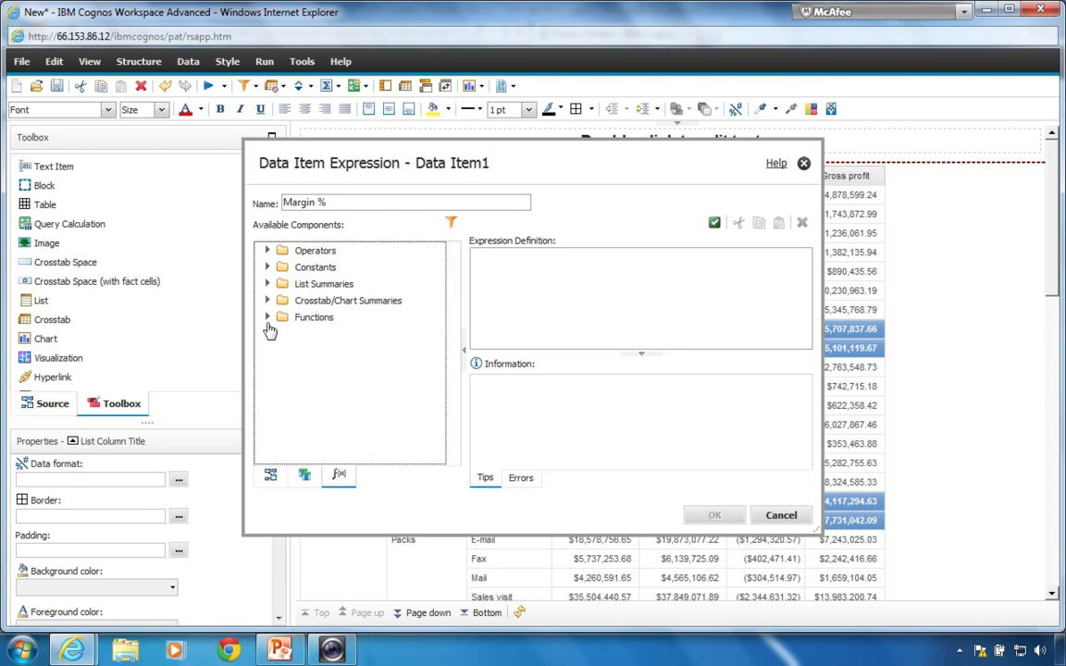
left_click(306, 475)
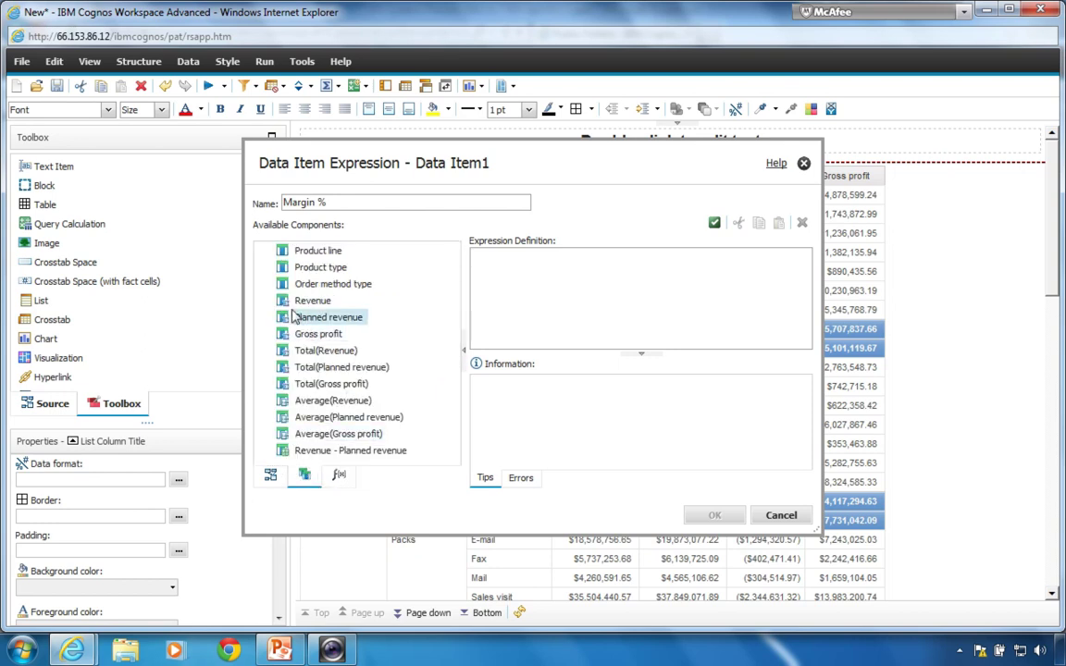
- Define the Margin % expression as [Gross profit] / [Revenue] and add the calculation to the list
left_click_drag(315, 334, 514, 303)
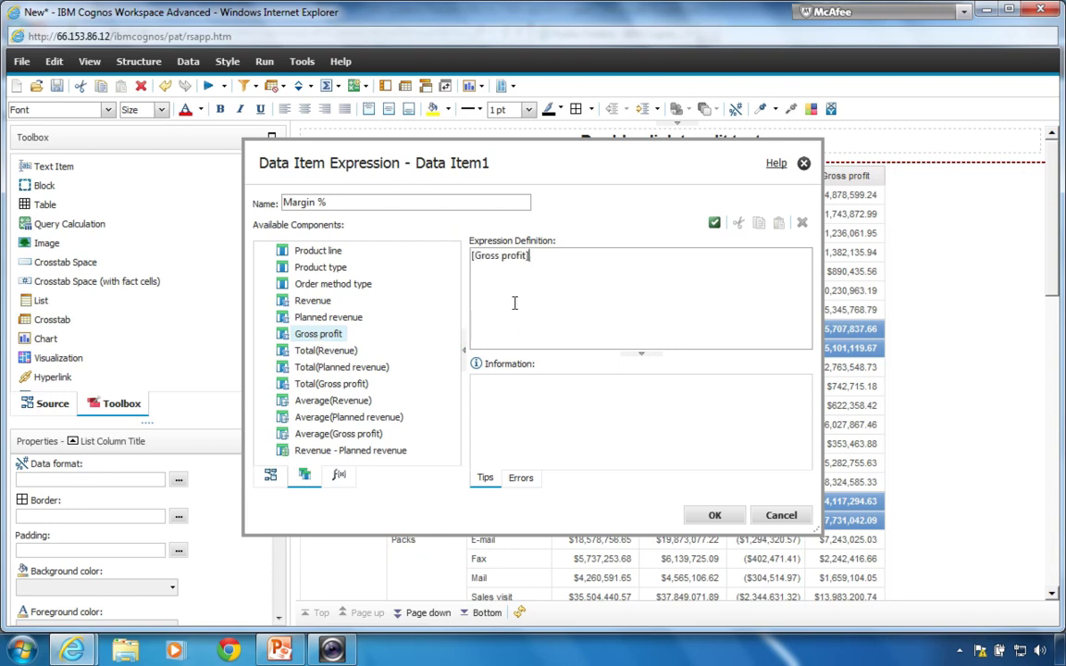
type("/")
left_click_drag(305, 301, 577, 294)
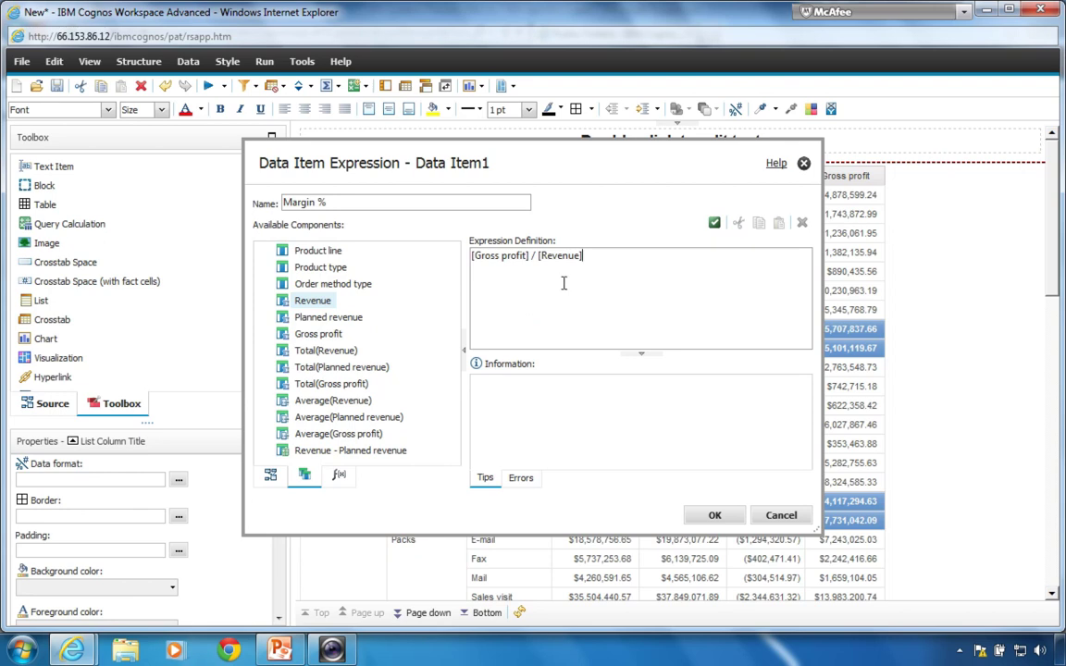
left_click(708, 516)
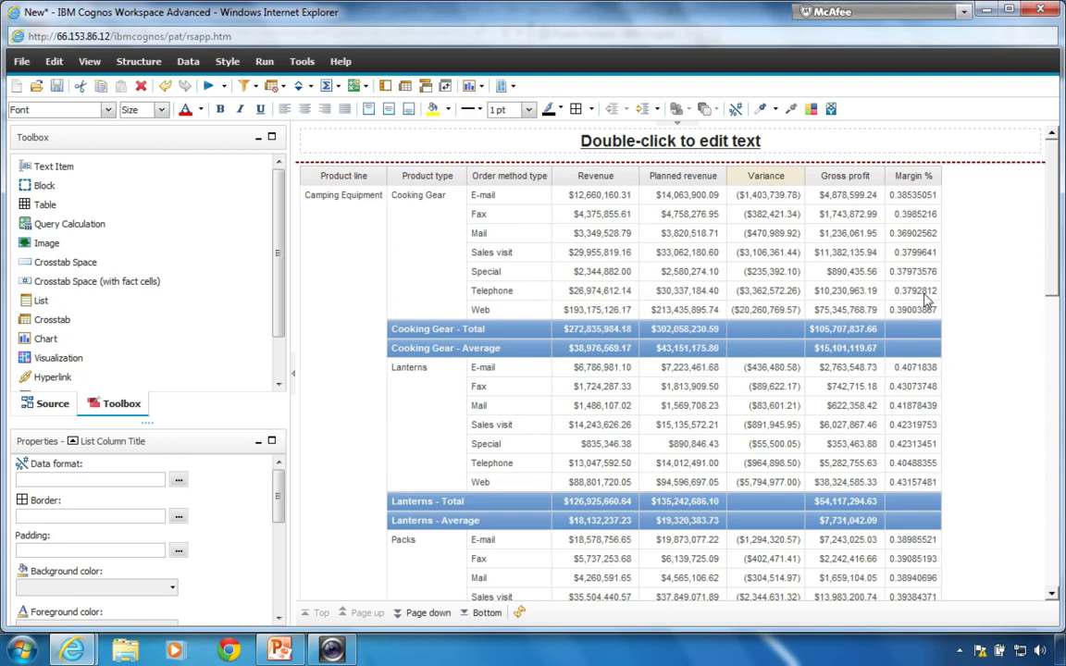
- Format the Margin % column's values as Percent with 2 decimal places
left_click(902, 257)
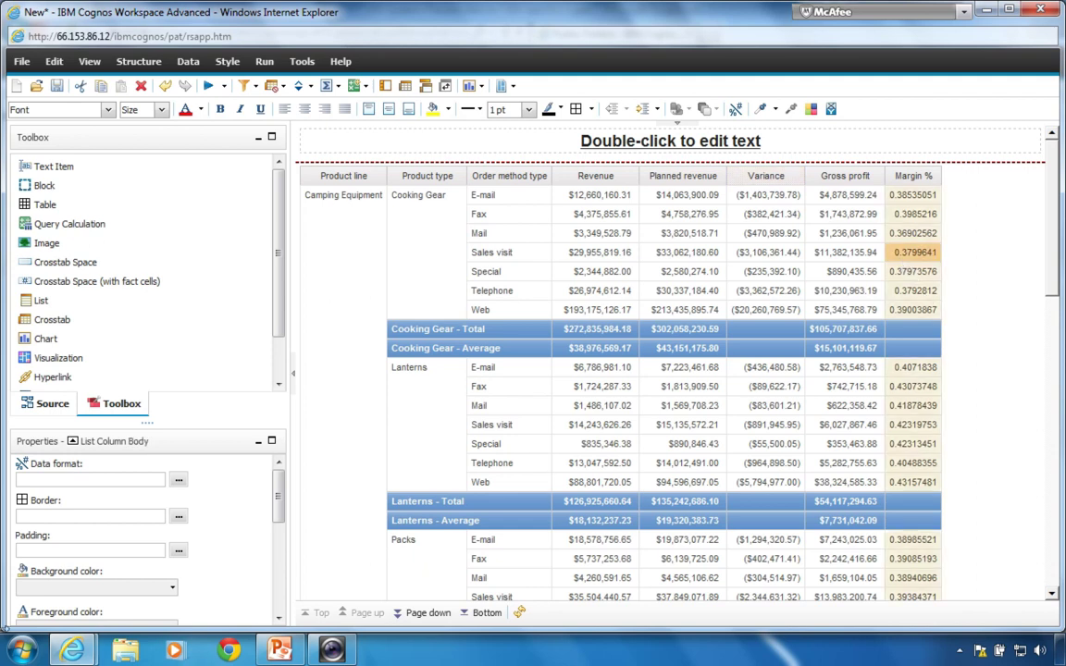
left_click(259, 442)
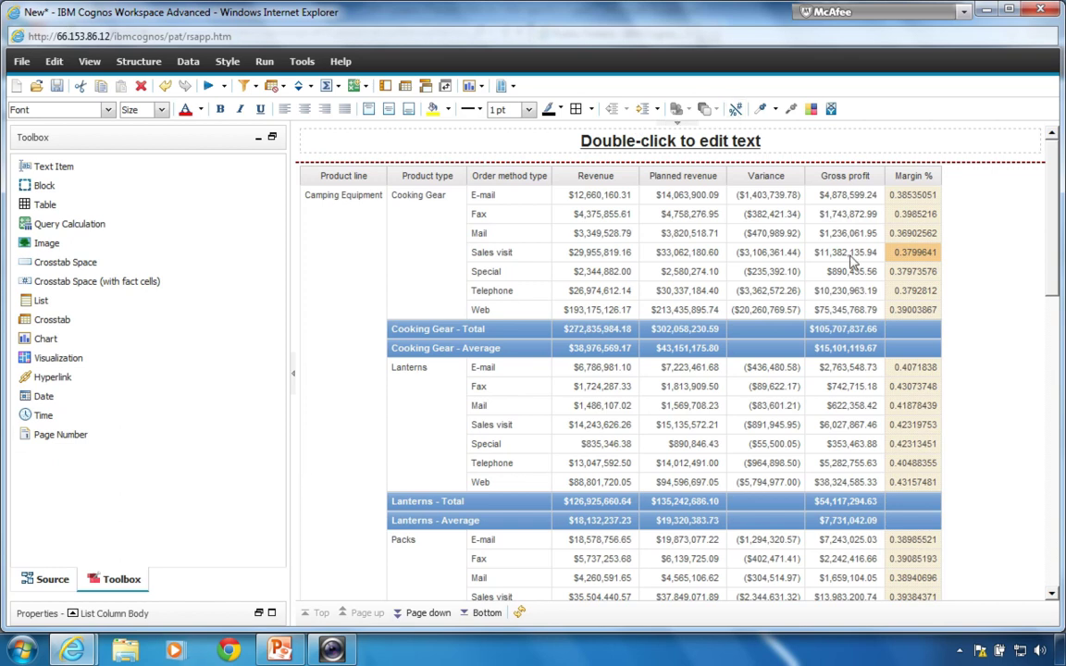
right_click(921, 257)
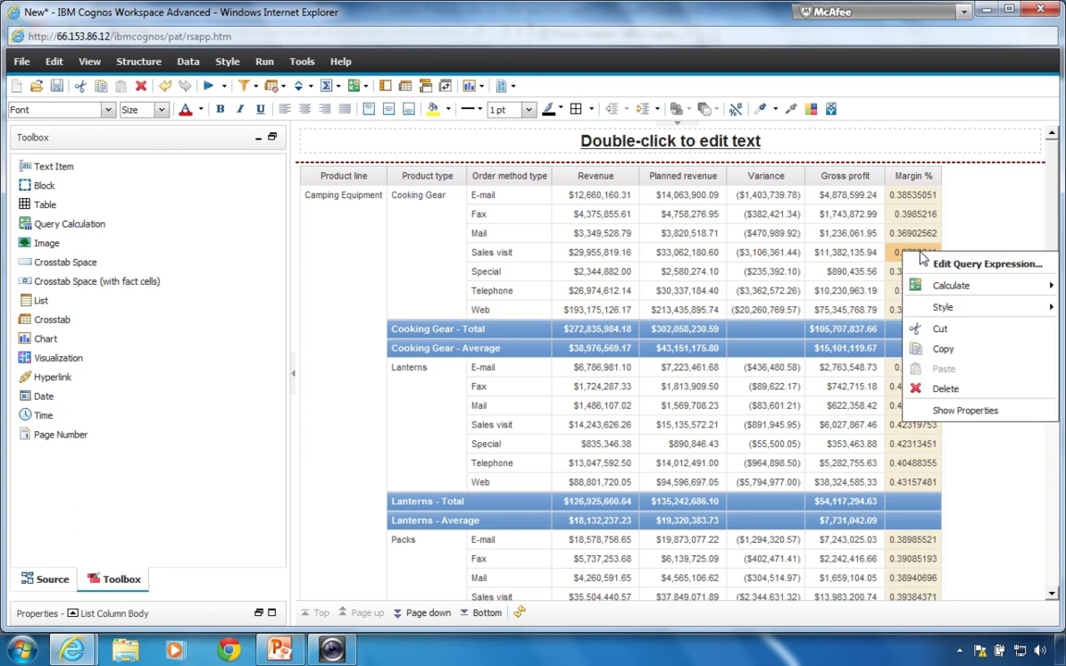
mouse_move(925, 307)
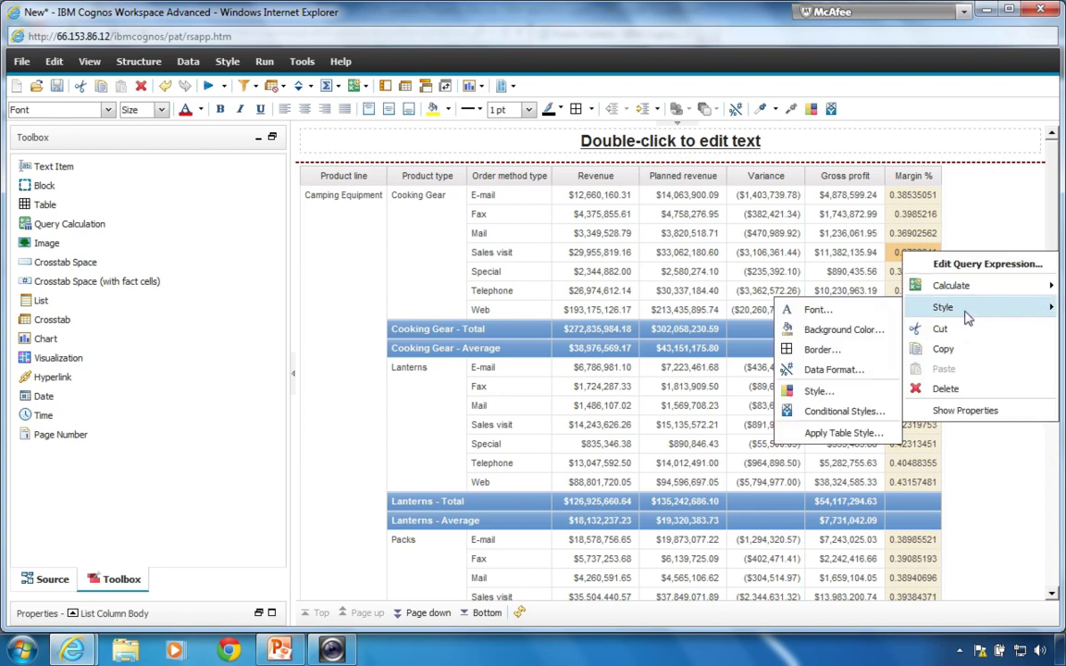
left_click(826, 370)
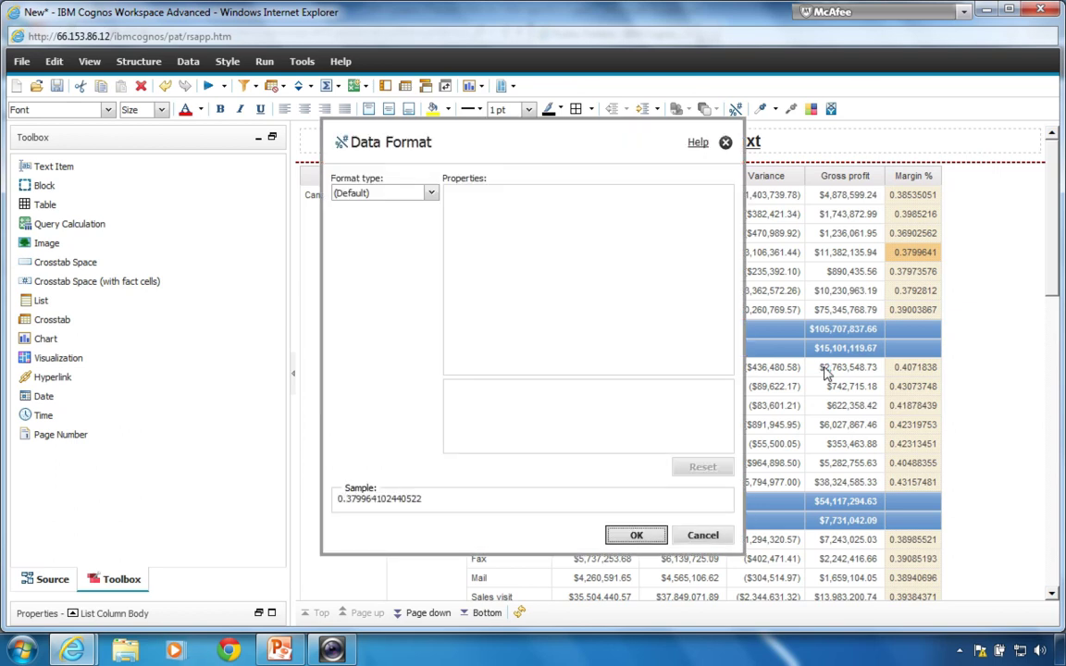
left_click(431, 193)
left_click(376, 252)
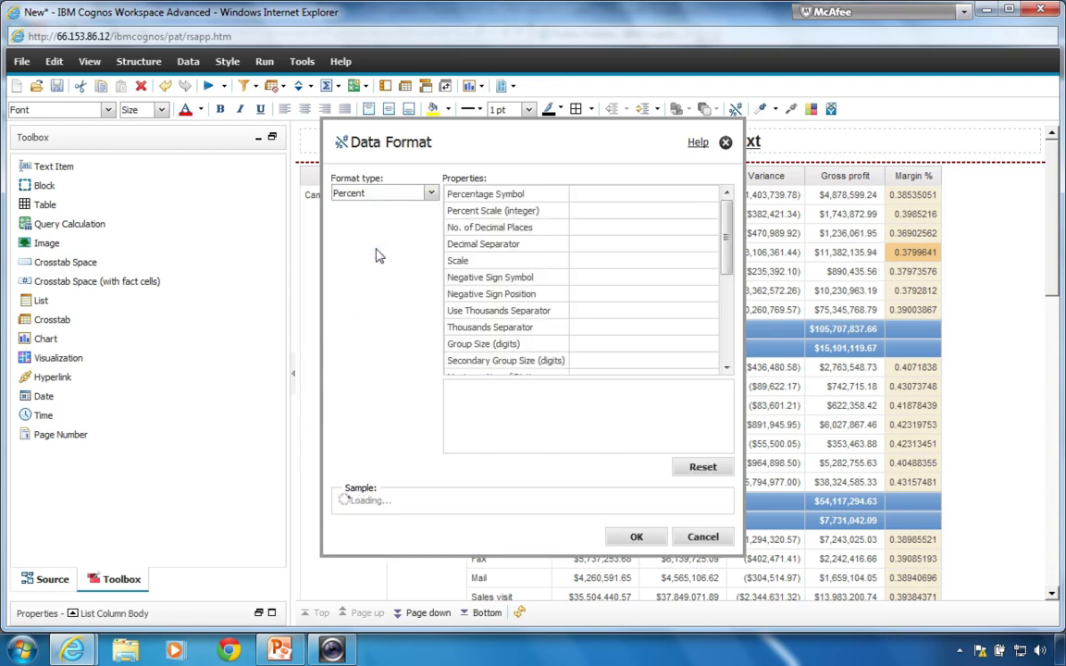
left_click(630, 228)
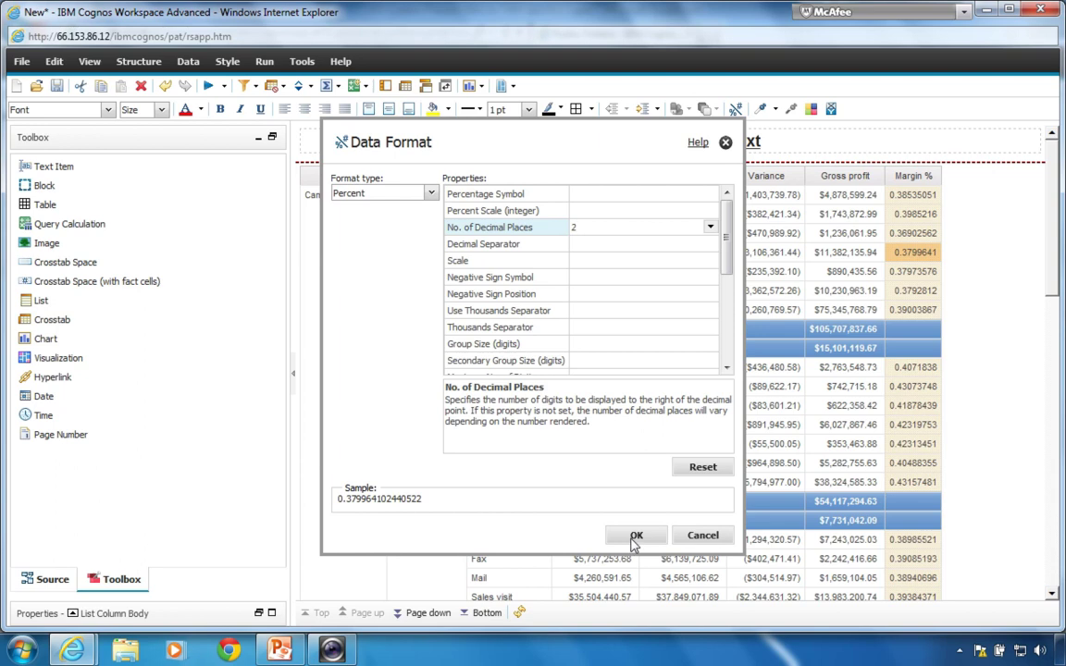
left_click(521, 480)
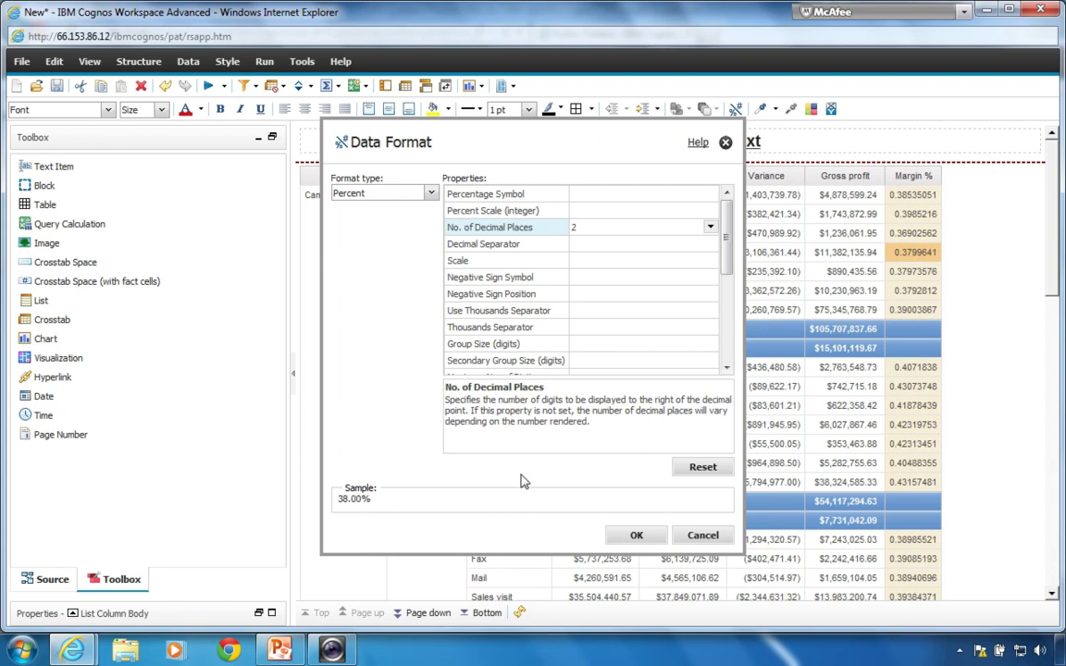
left_click(632, 535)
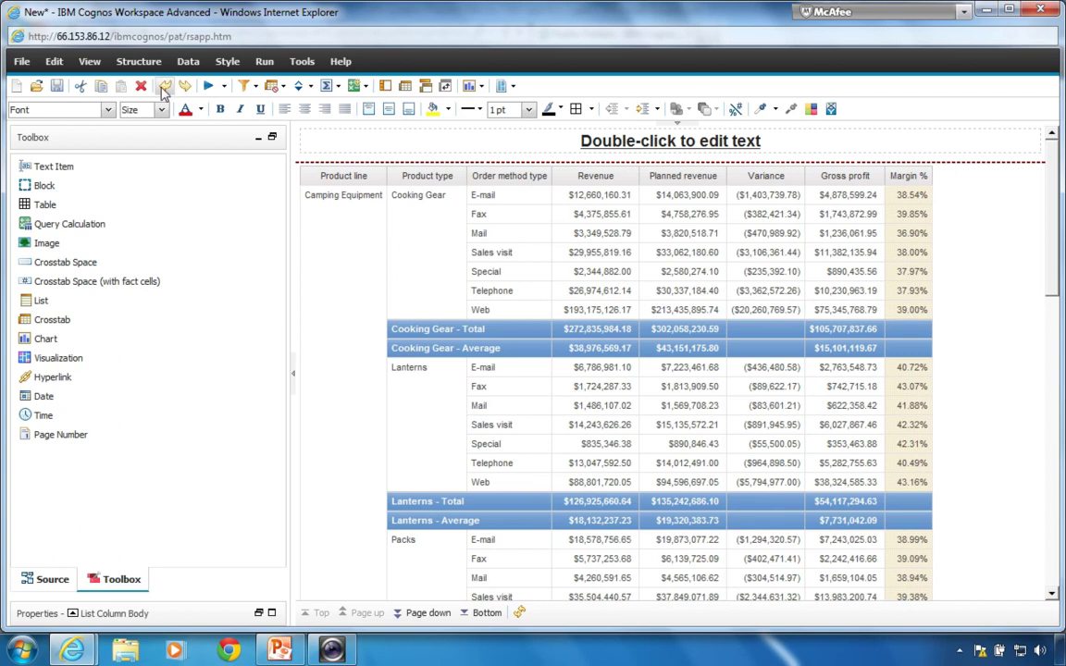
- Apply the page layout that has two cells side by side above one full-width cell
left_click(510, 88)
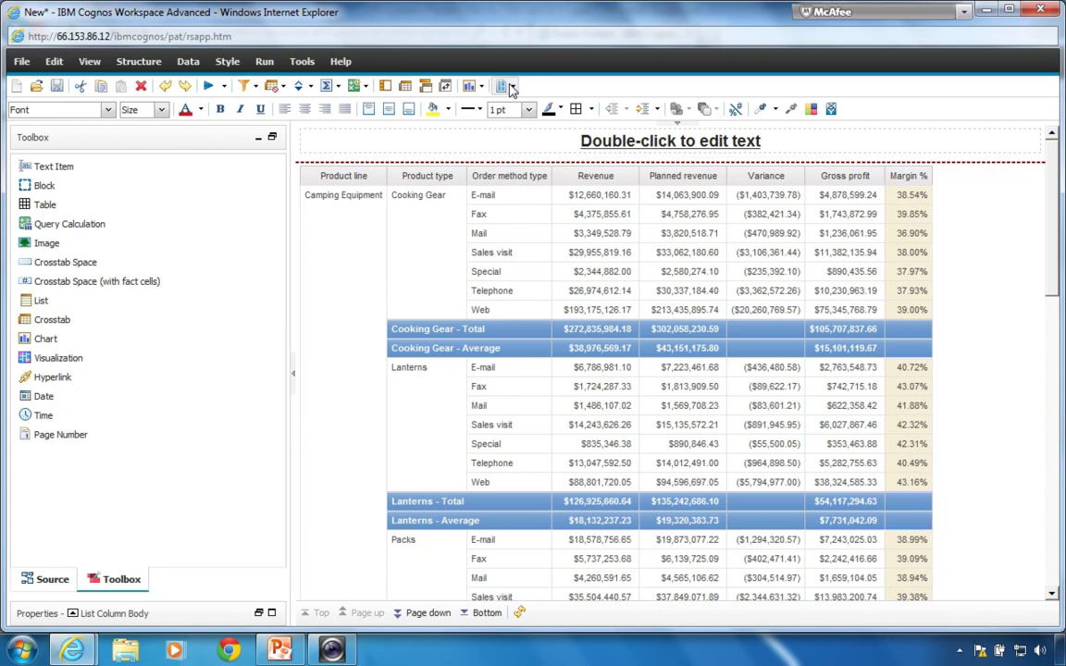
left_click(513, 87)
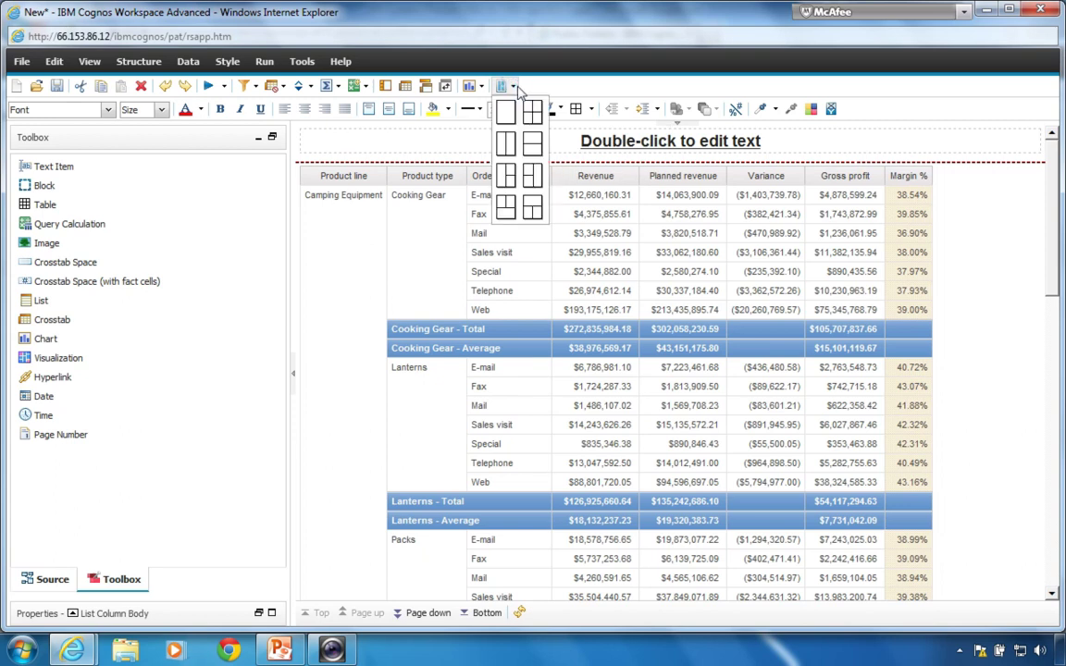
left_click(505, 209)
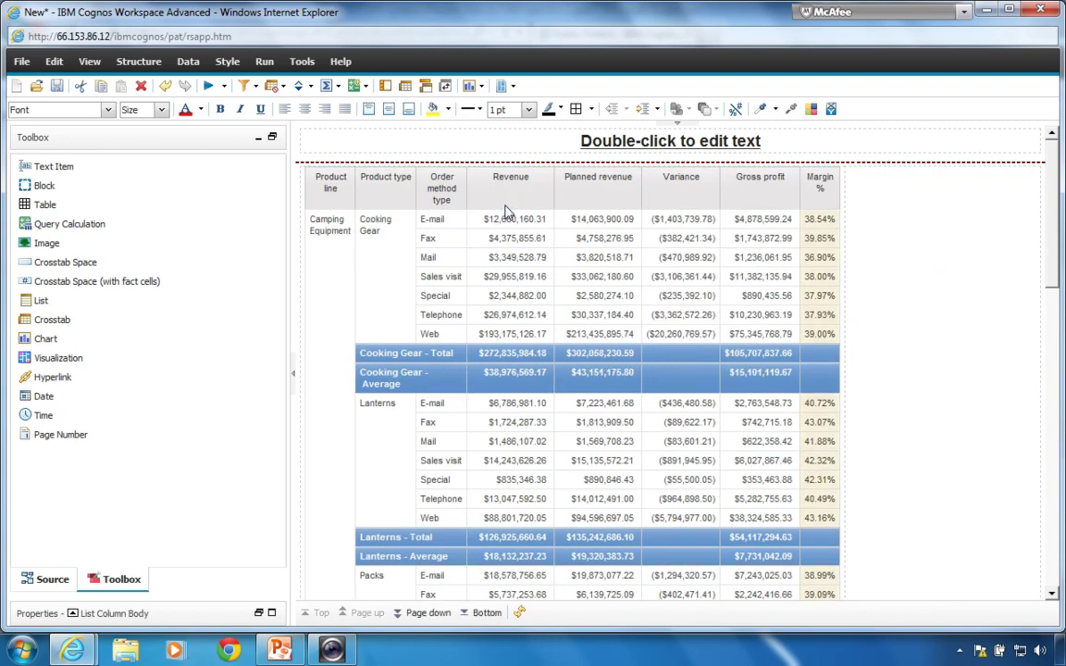
- Look through the report's first and last pages, checking where the list ends and where the empty layout cell sits
scroll(626, 358, "down", 8)
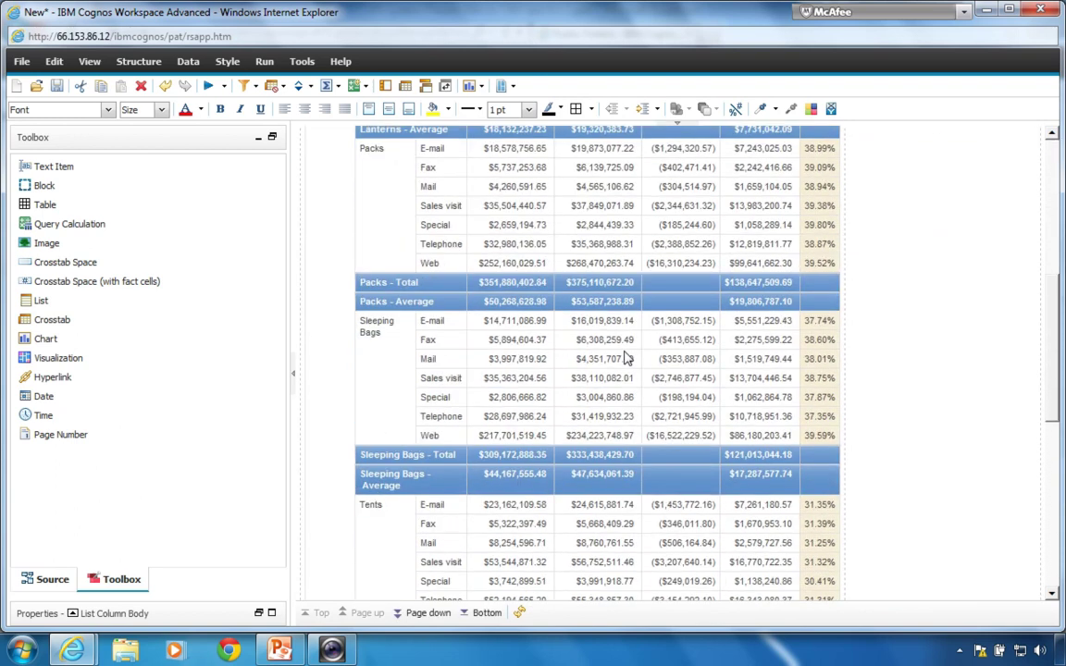
scroll(626, 357, "down", 3)
scroll(627, 357, "up", 5)
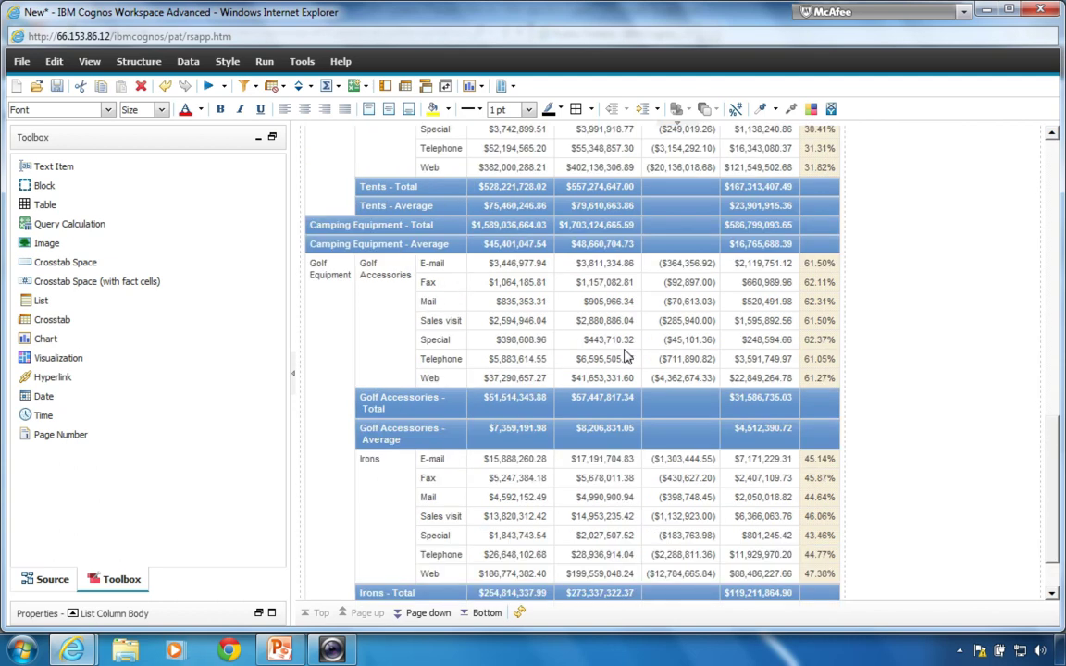
scroll(627, 357, "up", 8)
scroll(626, 355, "down", 10)
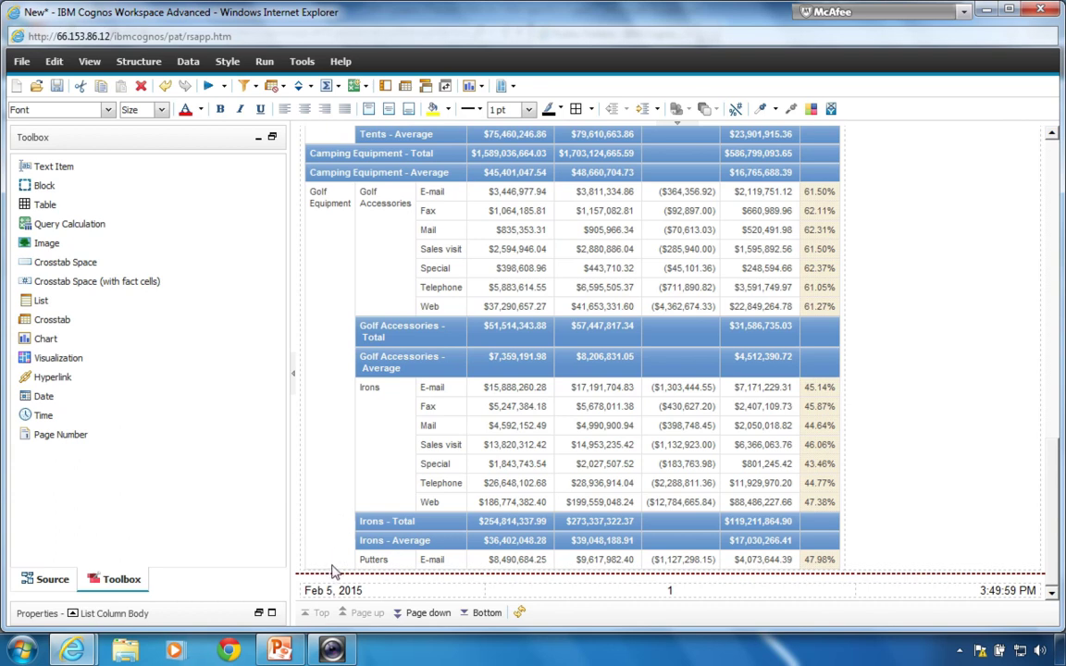
left_click(485, 612)
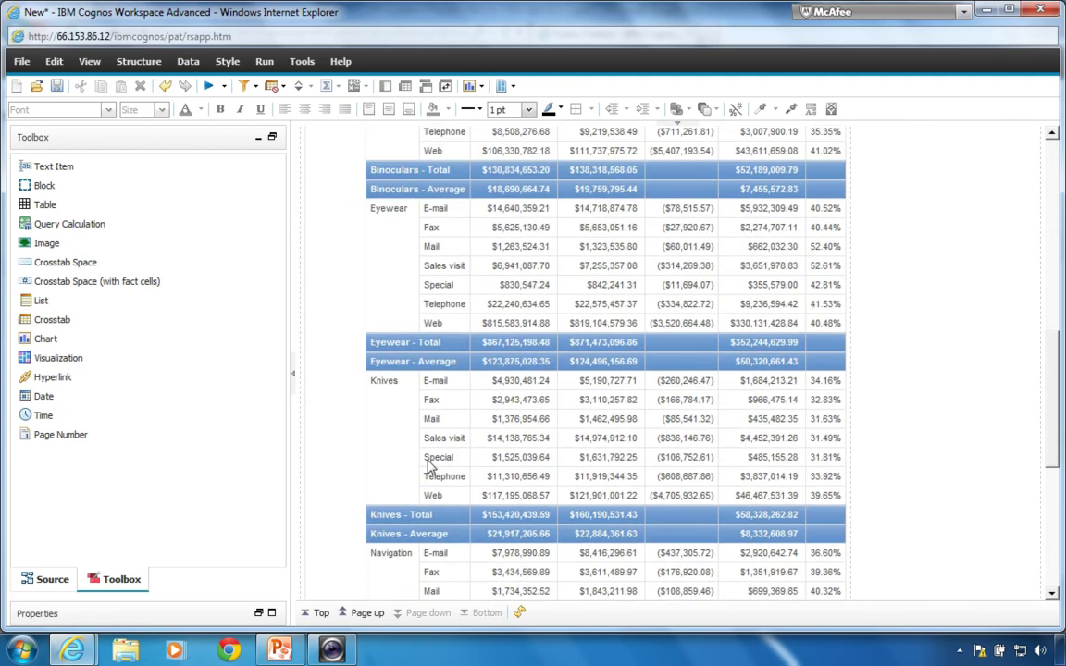
left_click(335, 569)
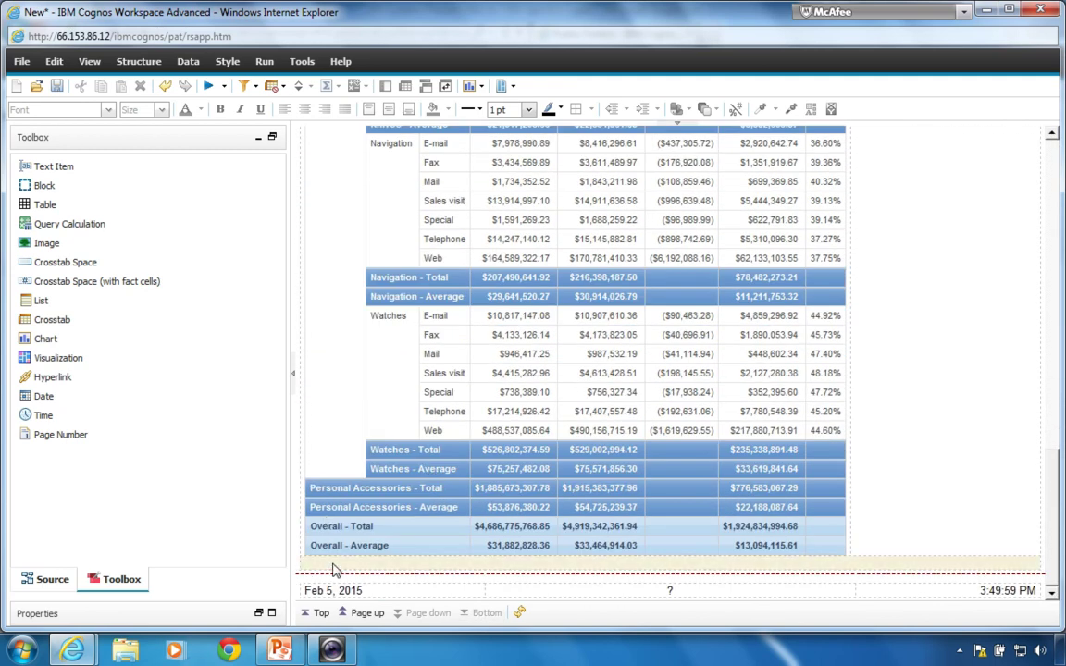
scroll(335, 569, "up", 15)
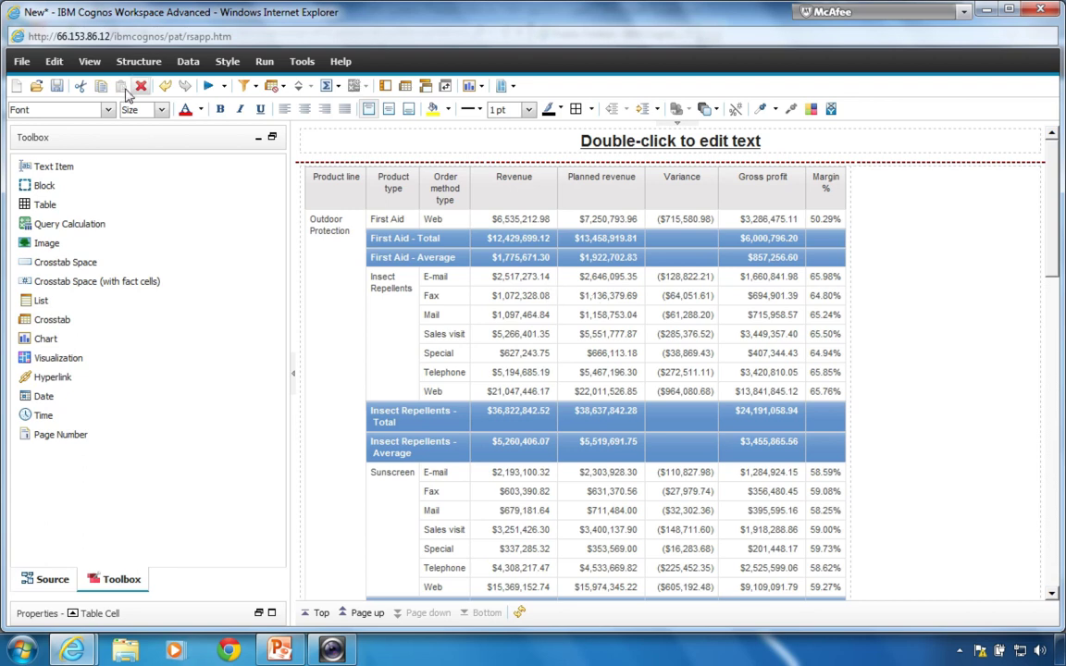
- Switch the report from Page Preview to Page Design and check the list's placement in the layout
left_click(90, 63)
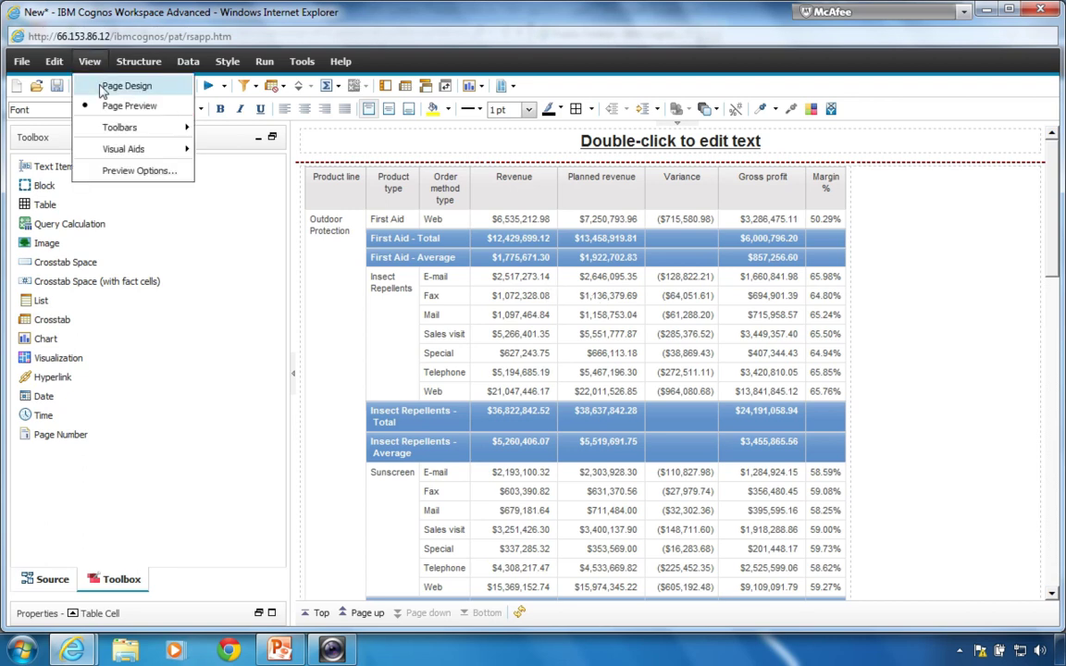
left_click(123, 86)
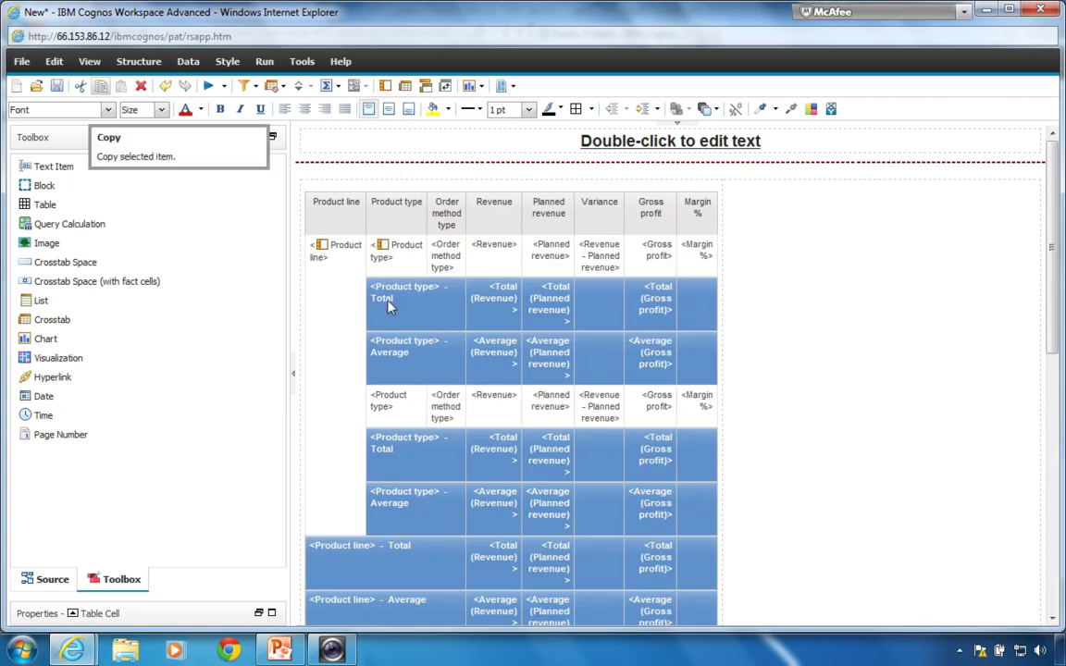
scroll(564, 440, "down", 4)
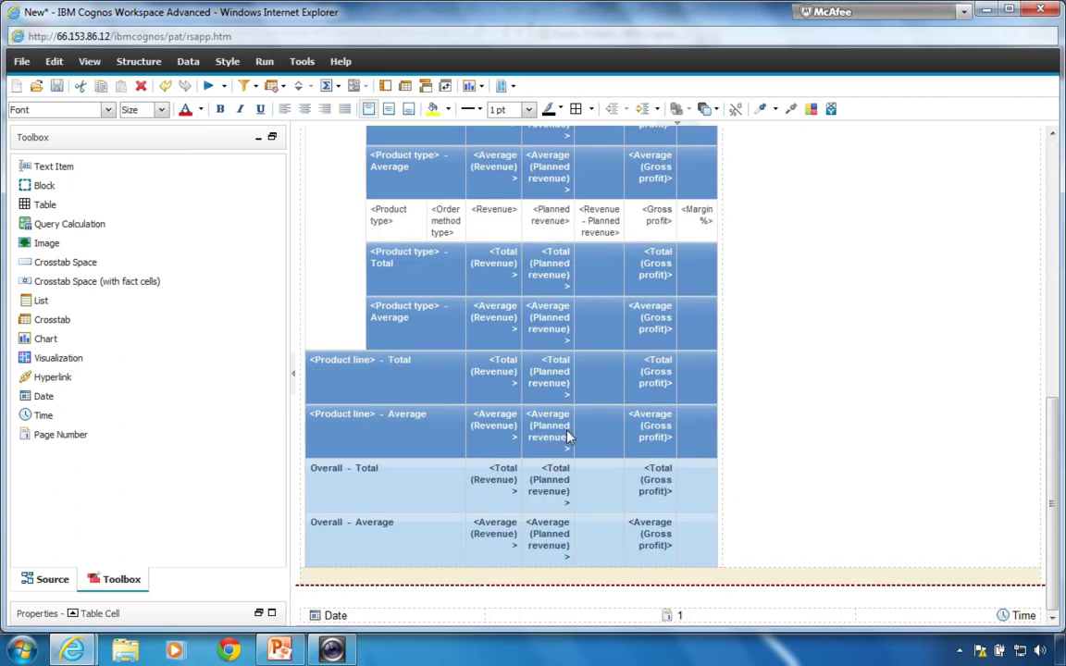
scroll(568, 437, "up", 4)
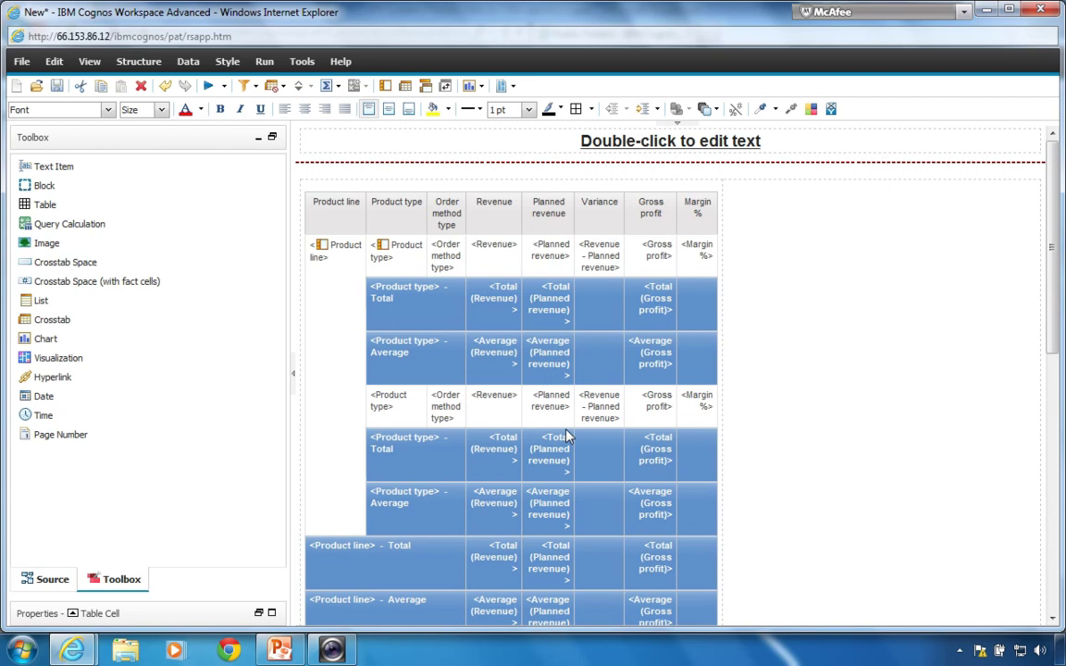
- Select the entire list through its ancestors and move it into the full-width cell at the bottom of the layout
left_click(315, 229)
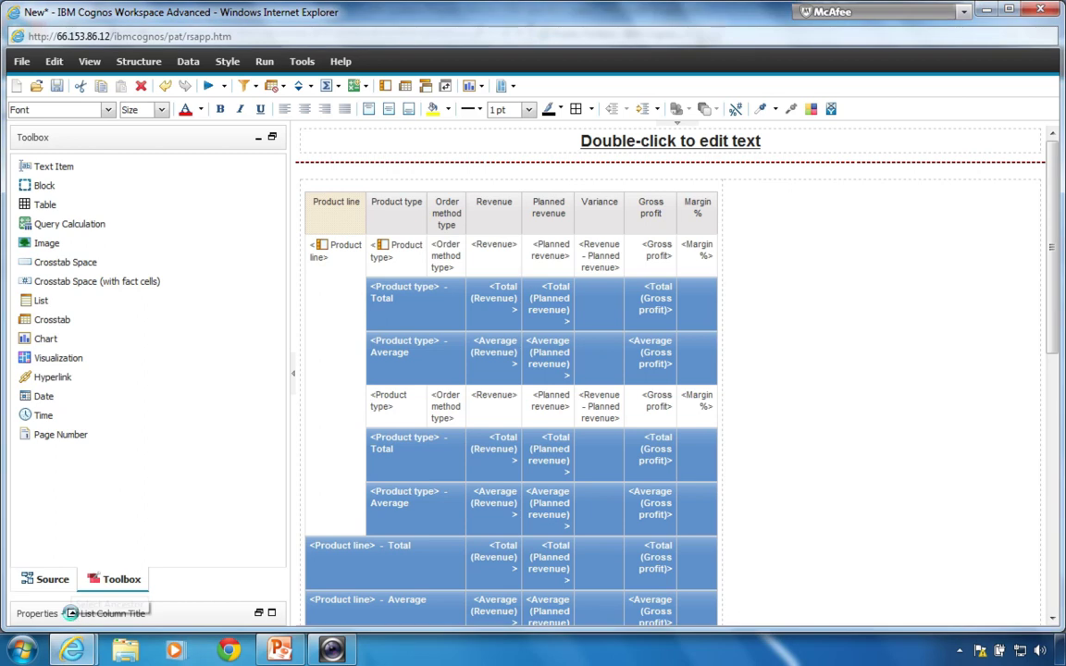
left_click(71, 612)
left_click(88, 534)
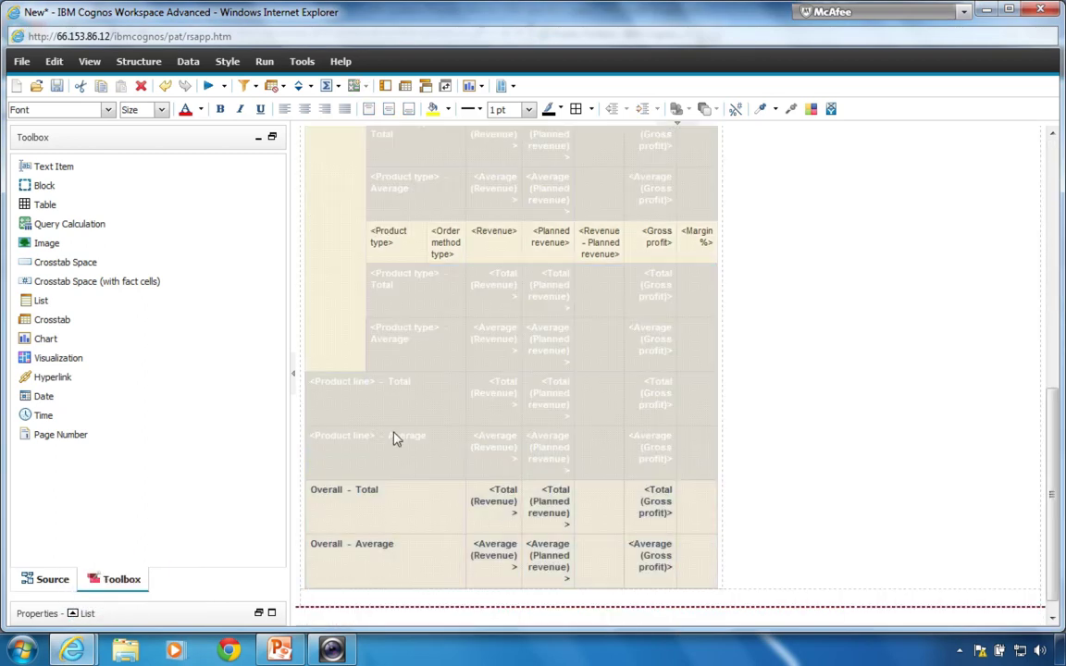
left_click(690, 586)
left_click(679, 582)
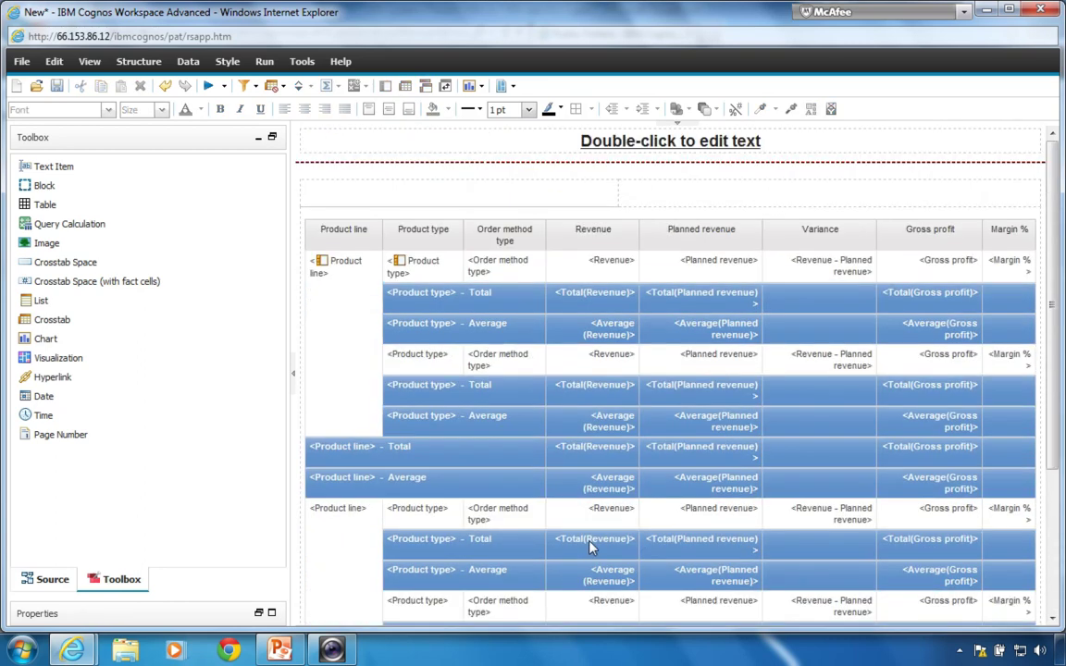
- Insert a 3-D column chart into the upper-left layout cell without filling it from the list's data
left_click(680, 200)
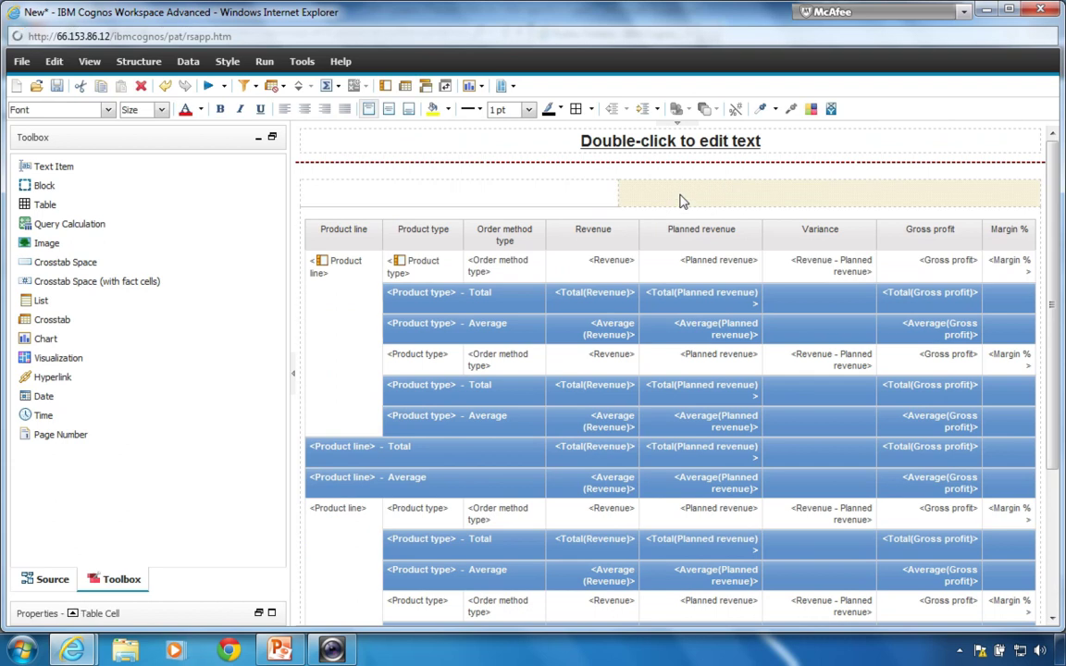
left_click(583, 201)
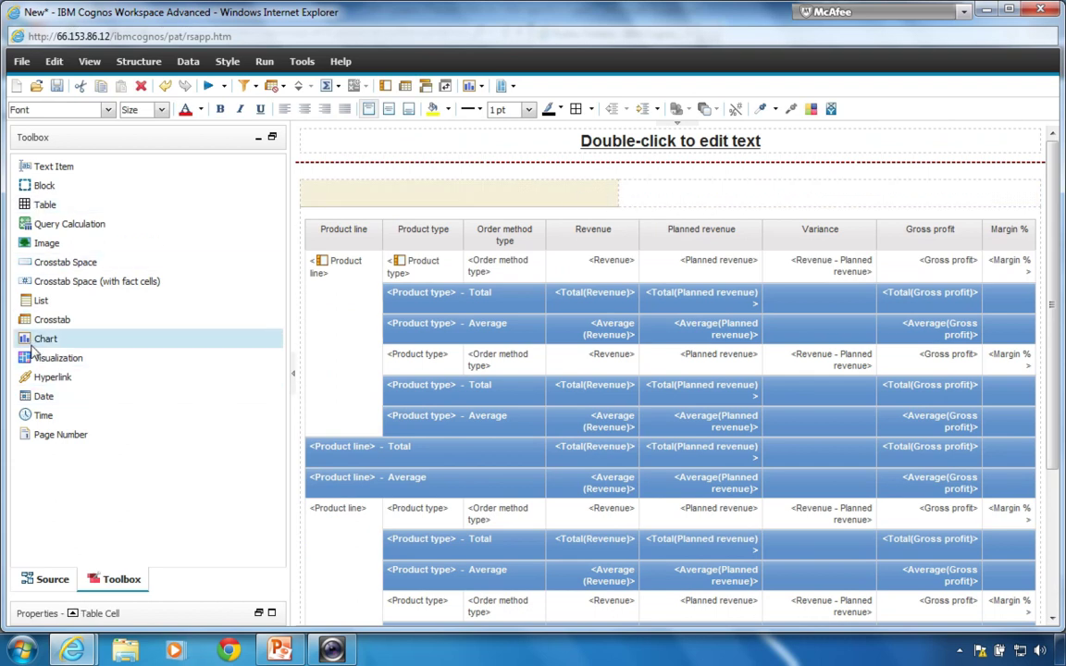
left_click_drag(37, 342, 342, 199)
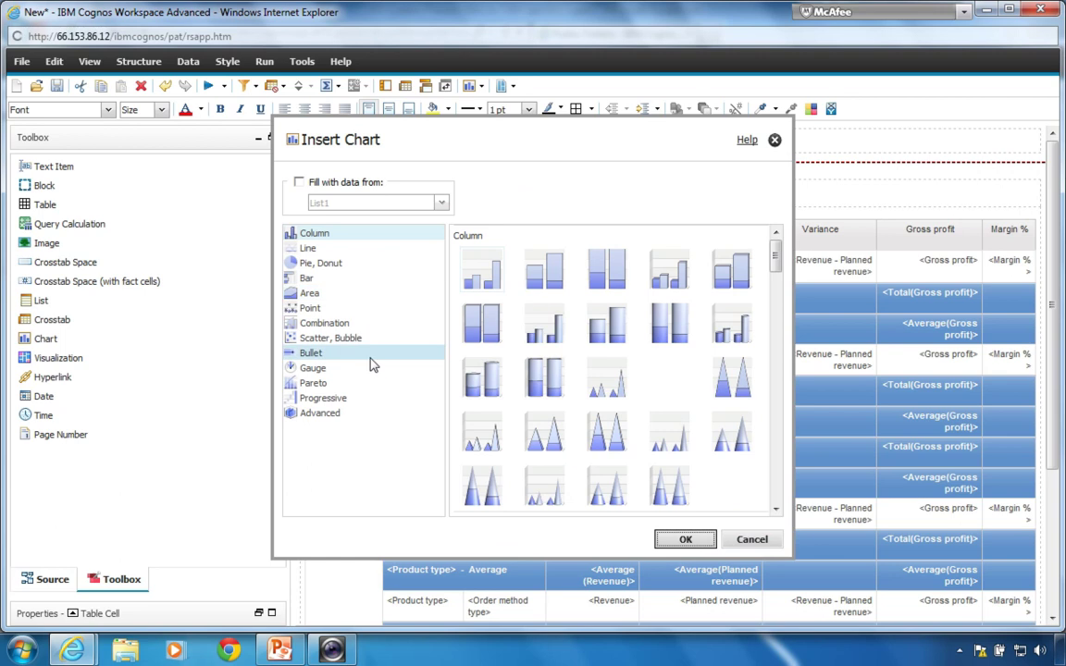
left_click(685, 540)
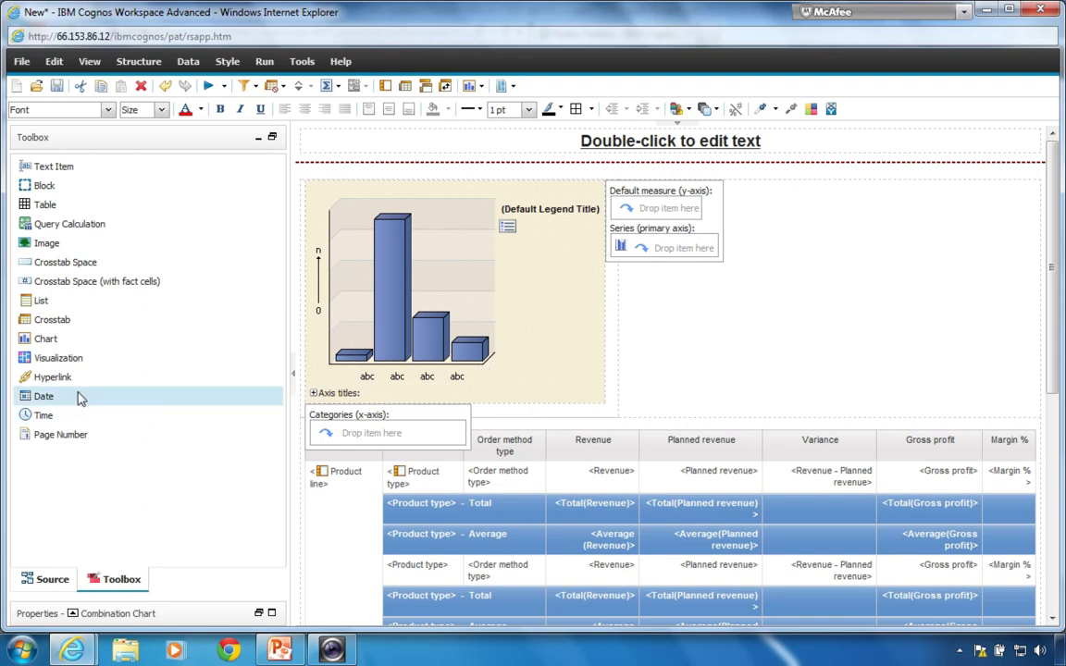
- Insert a line chart with point markers into the upper-right layout cell without filling it from the list's data
left_click_drag(38, 346, 860, 292)
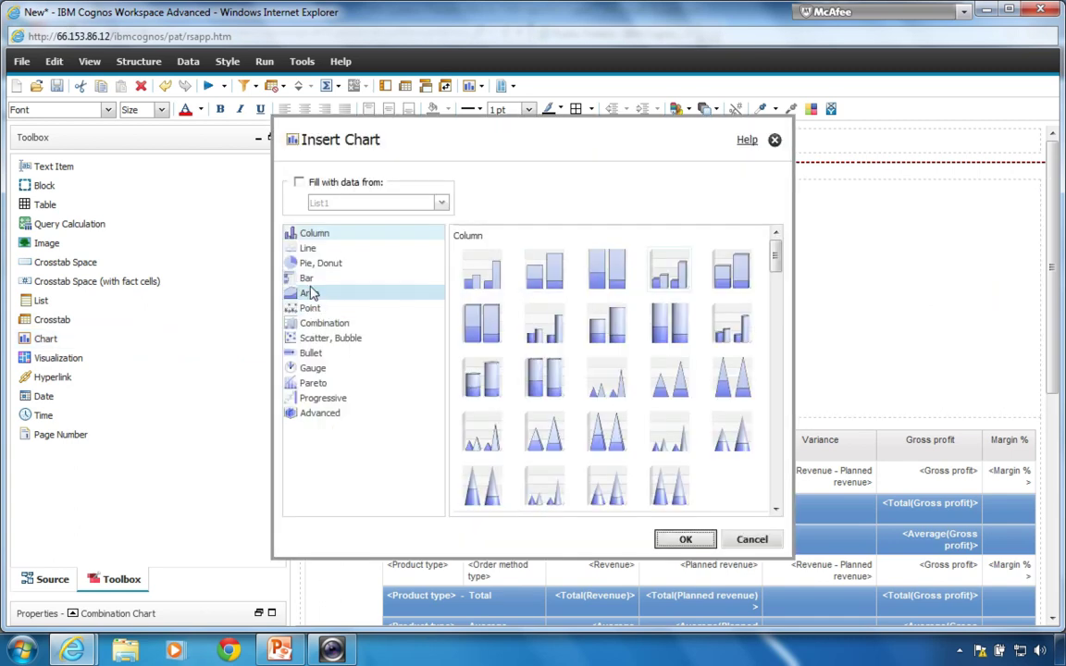
left_click(308, 251)
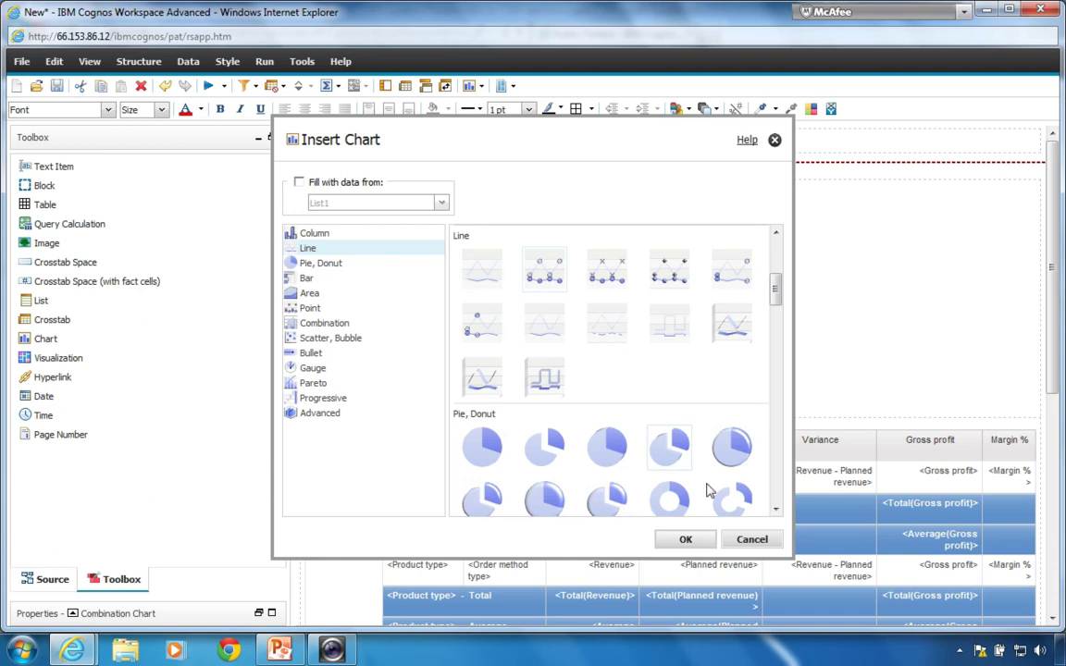
left_click(693, 542)
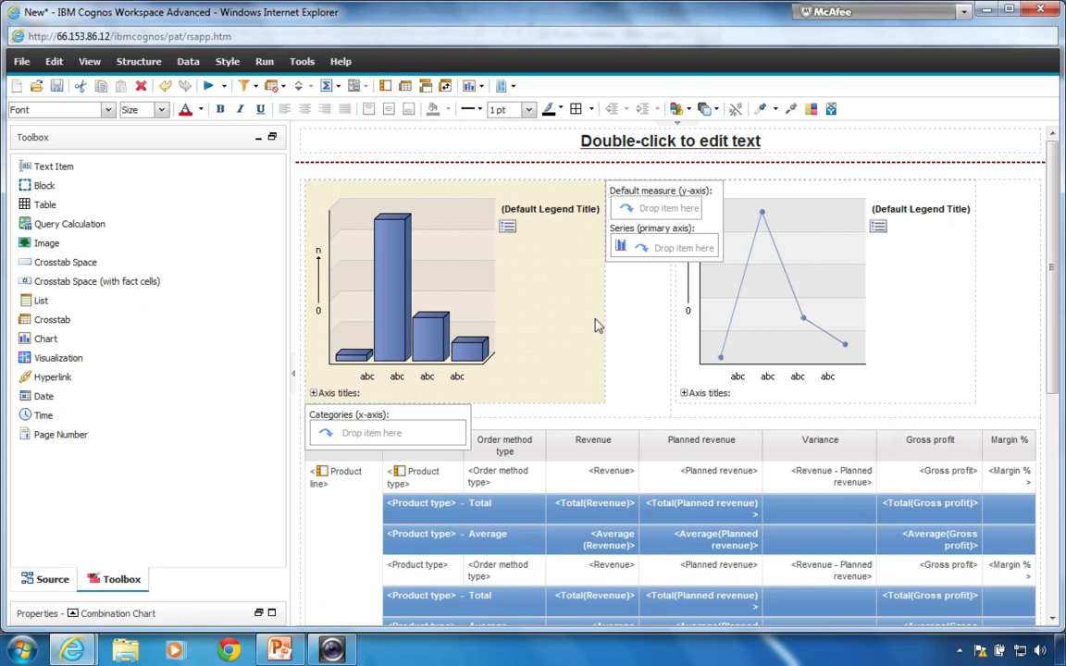
- Assign Revenue as the column chart's default measure and Region from Retailers as its primary-axis series
left_click(953, 322)
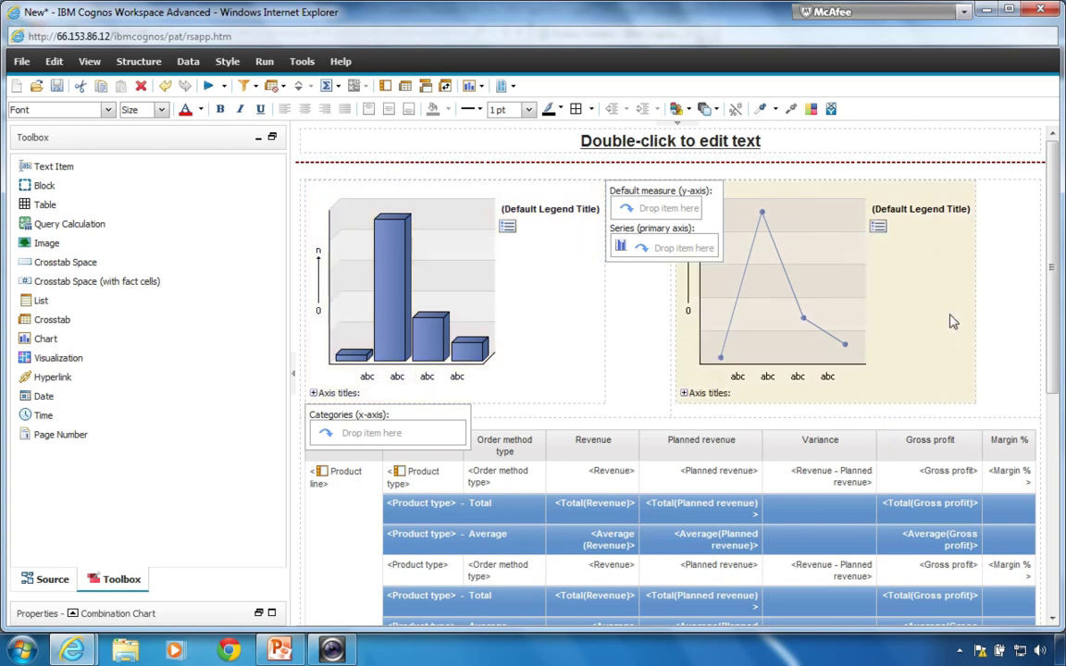
left_click(569, 325)
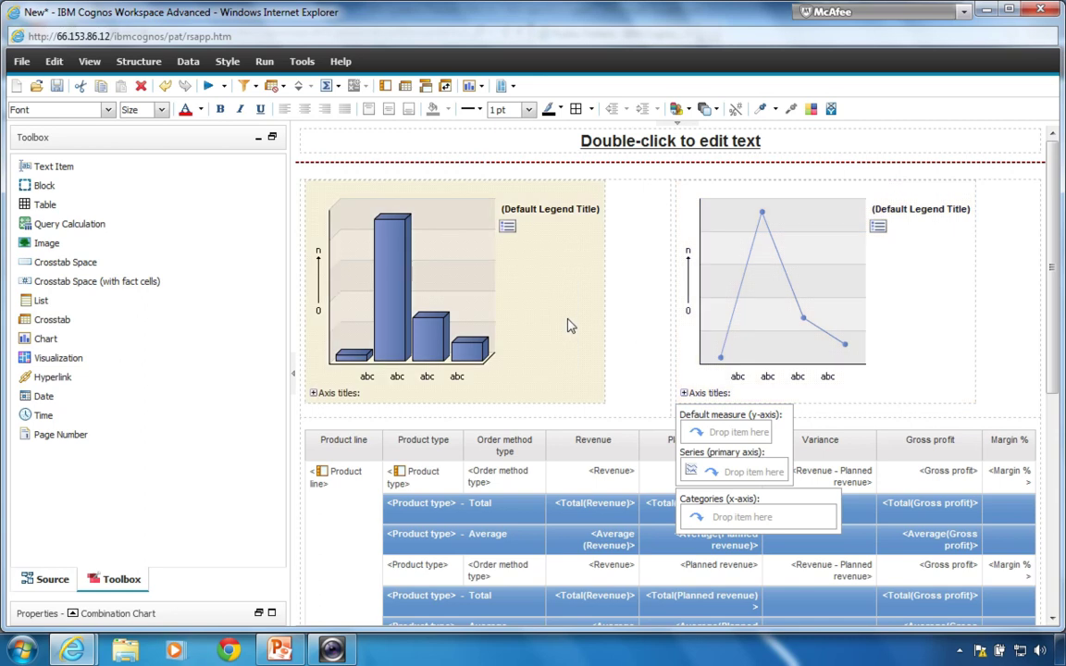
left_click(48, 579)
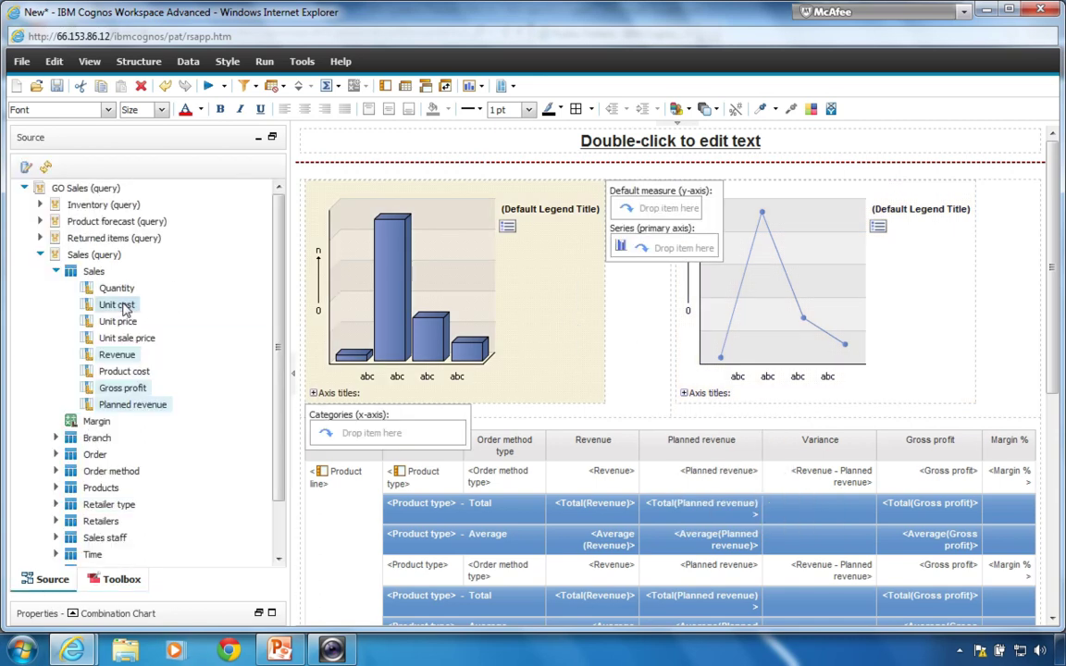
left_click_drag(113, 355, 648, 205)
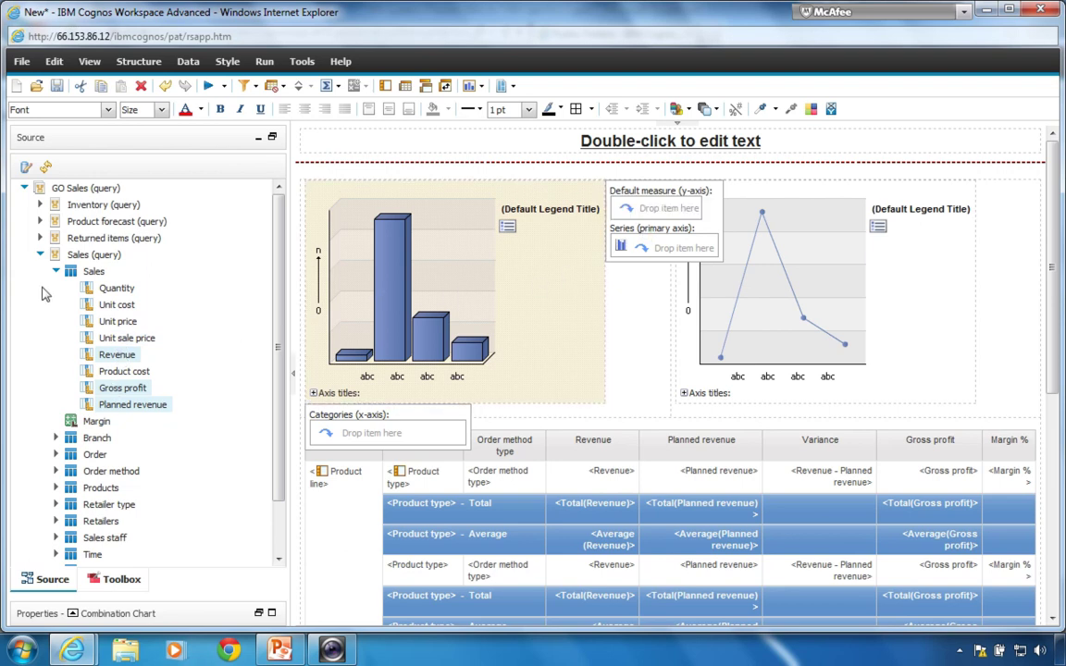
left_click(55, 271)
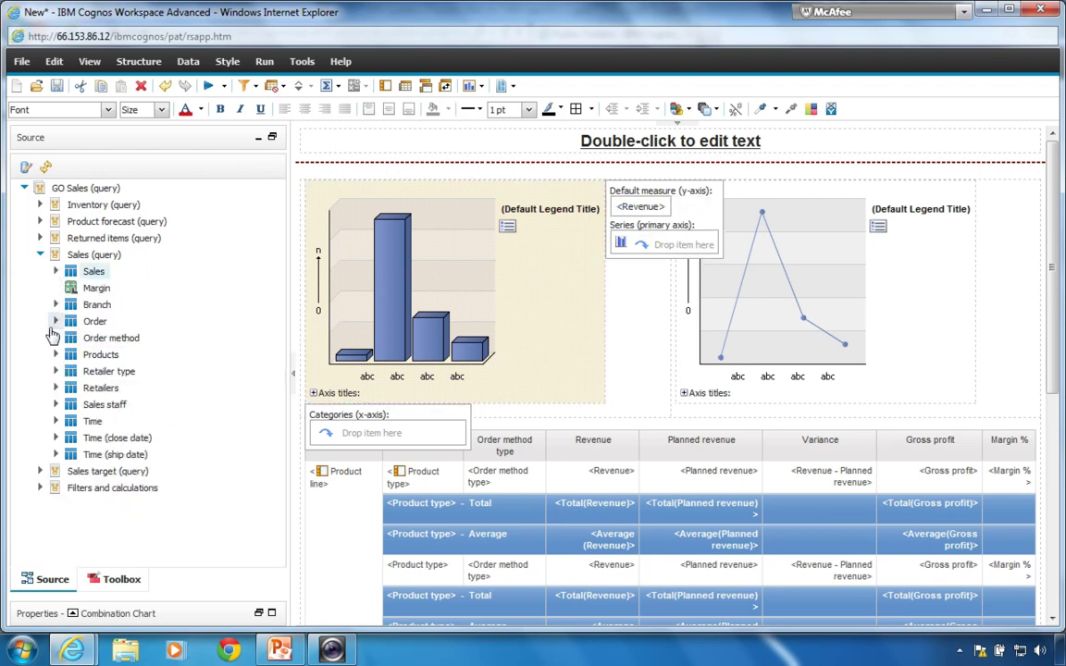
left_click(53, 389)
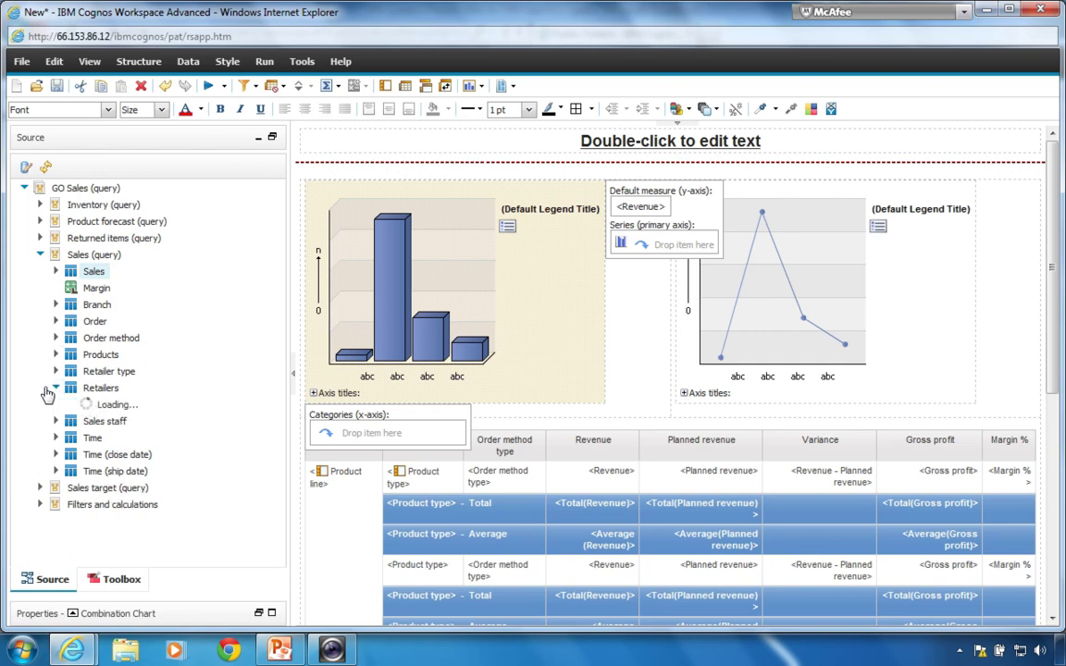
left_click_drag(111, 225, 650, 255)
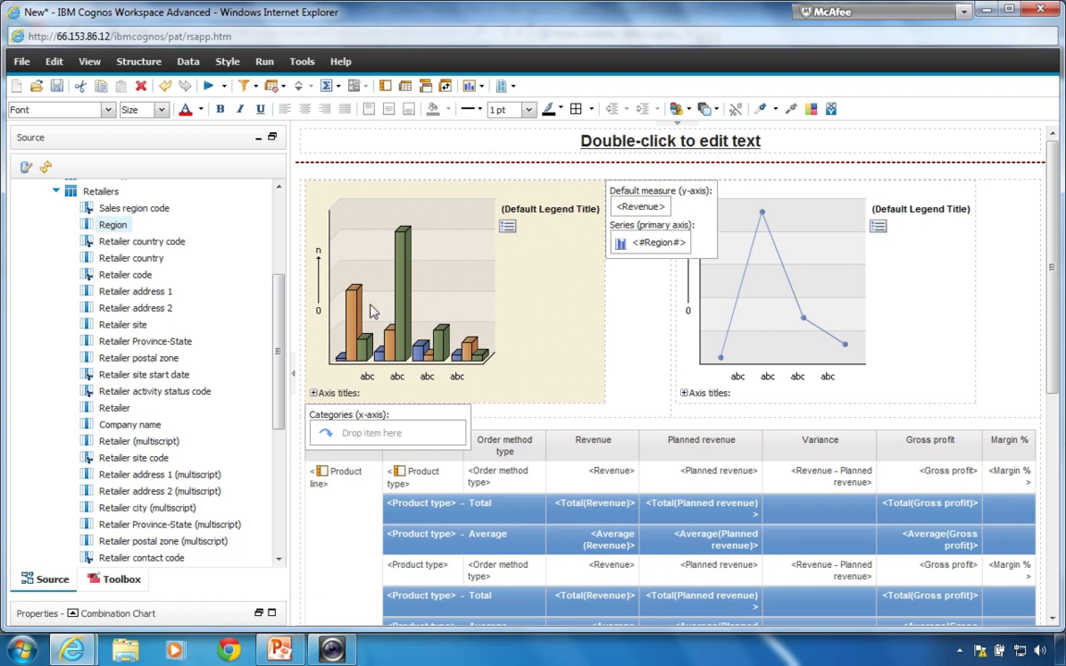
- Assign Order method type as the primary-axis series of the line chart
left_click(795, 314)
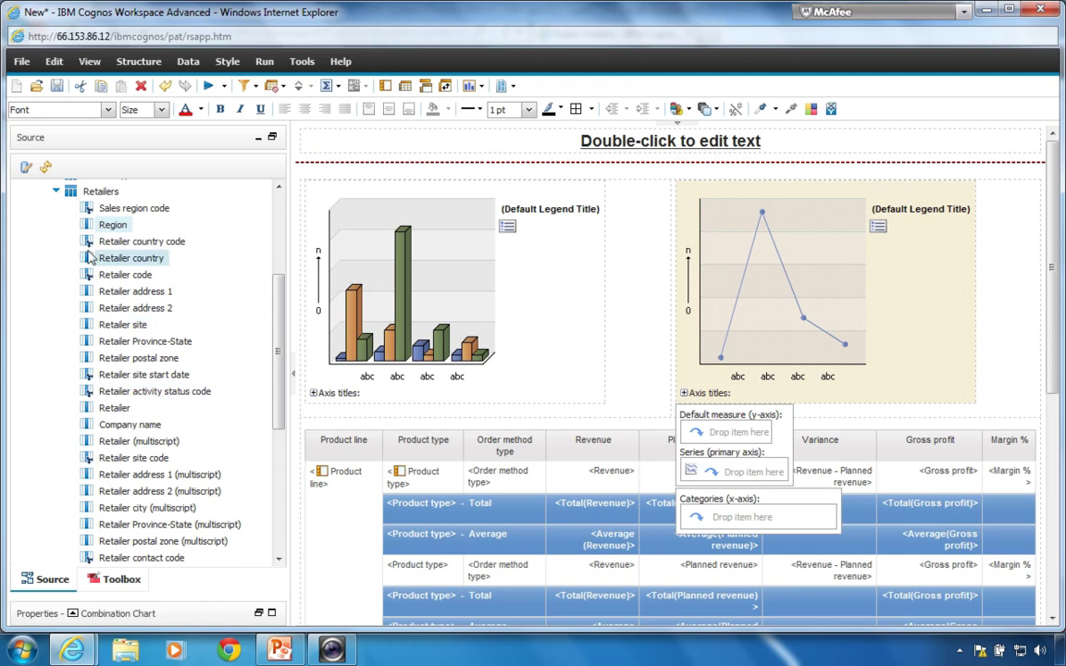
left_click(55, 191)
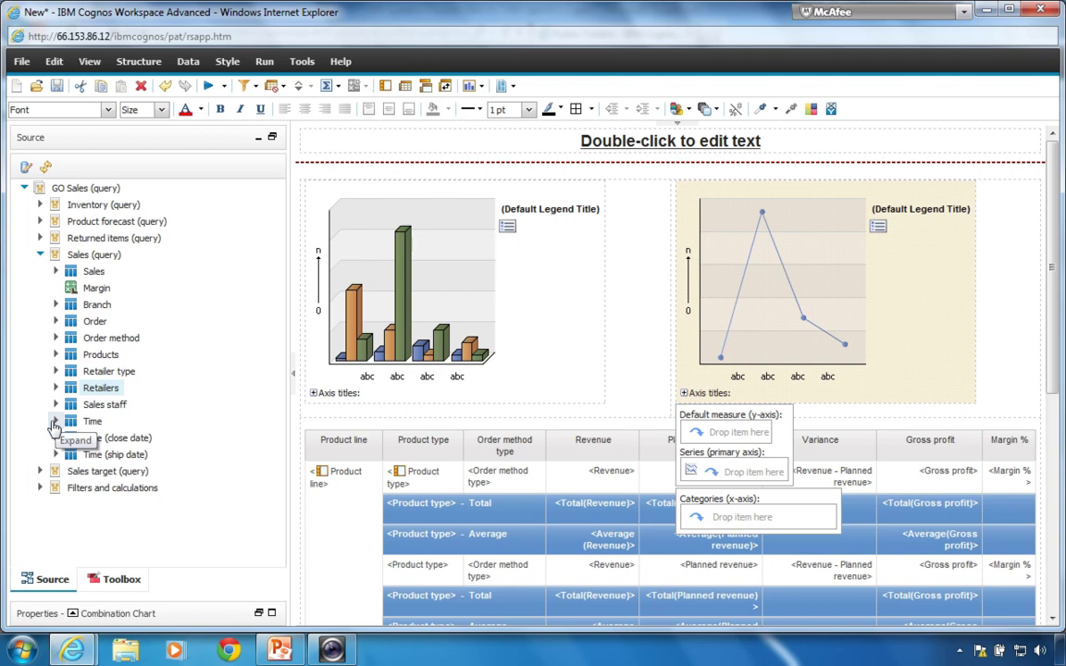
left_click(55, 305)
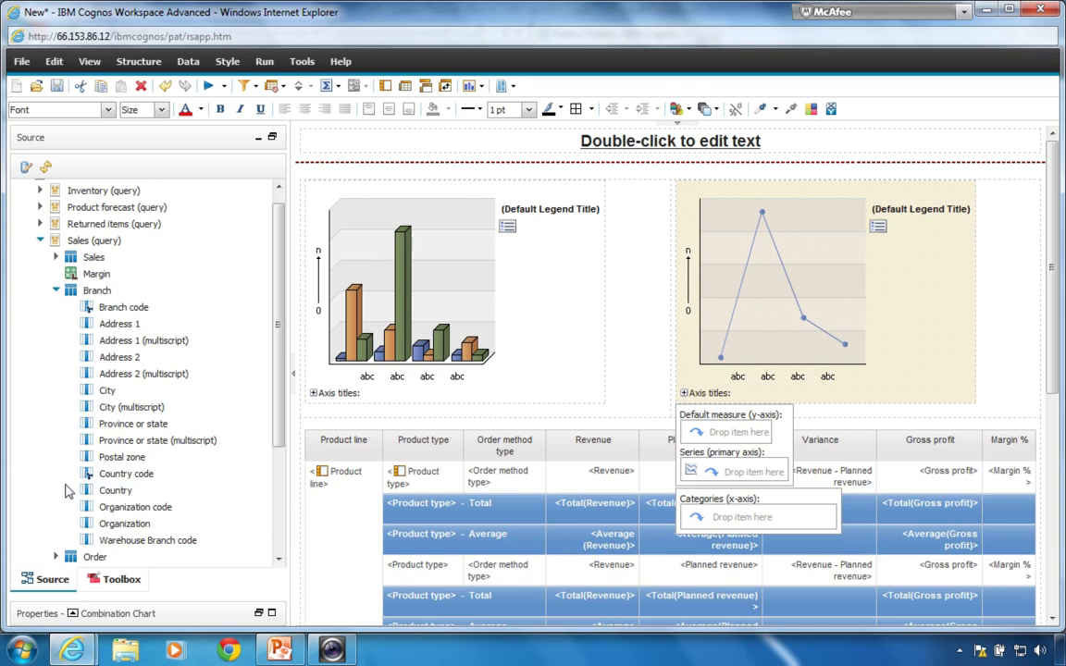
left_click(55, 294)
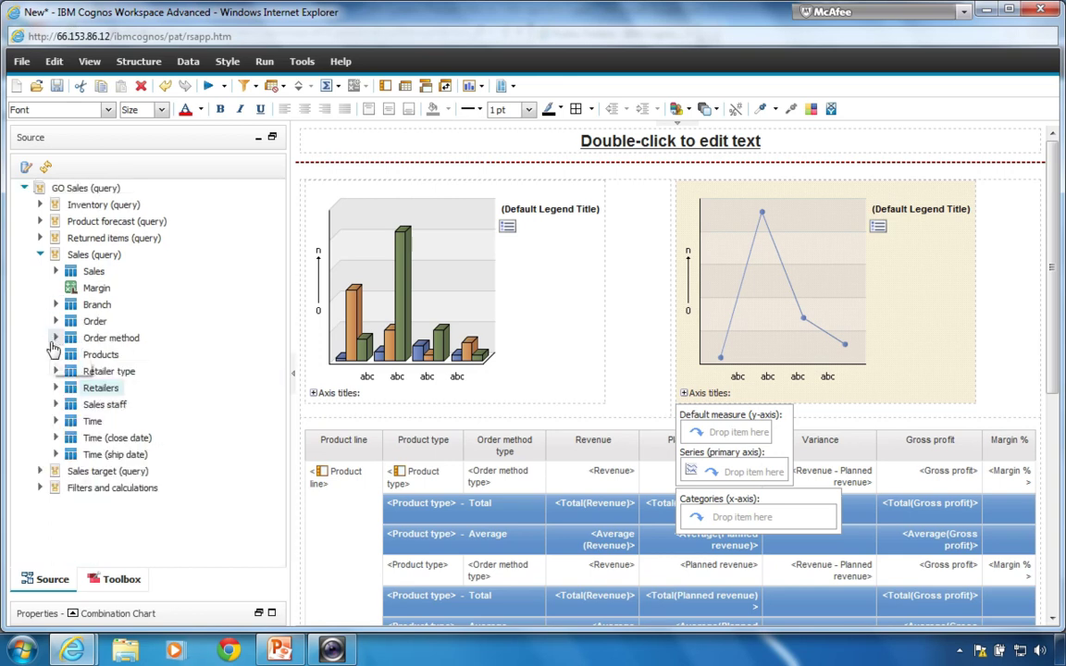
left_click(56, 338)
left_click_drag(95, 371, 722, 474)
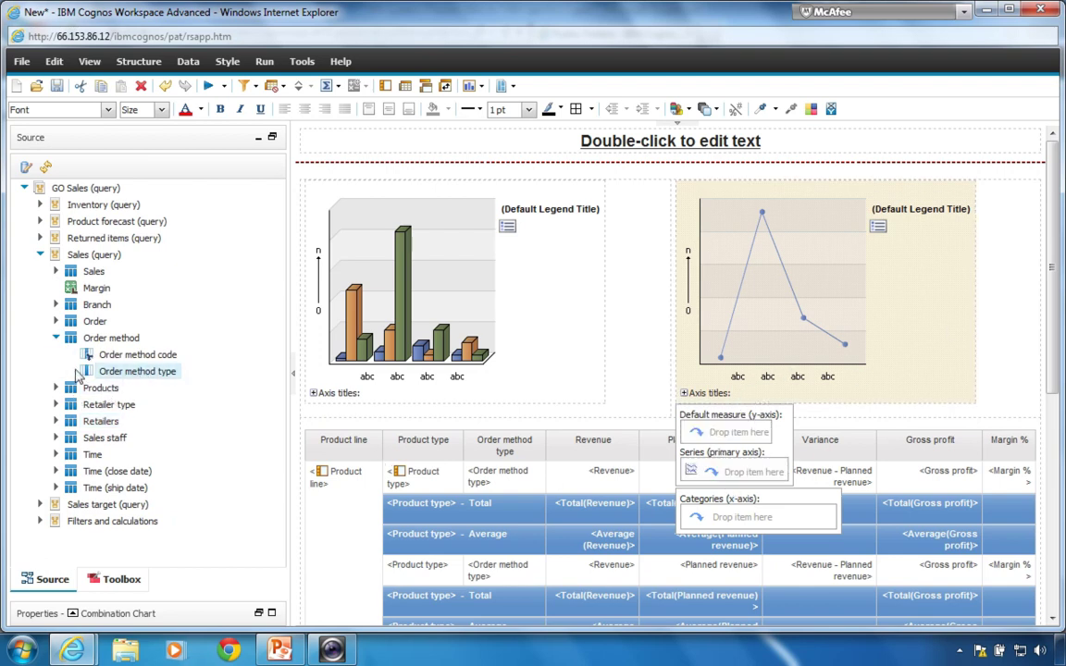
- Set Quantity as the line chart's default measure and Year from Time as its x-axis category
left_click(55, 271)
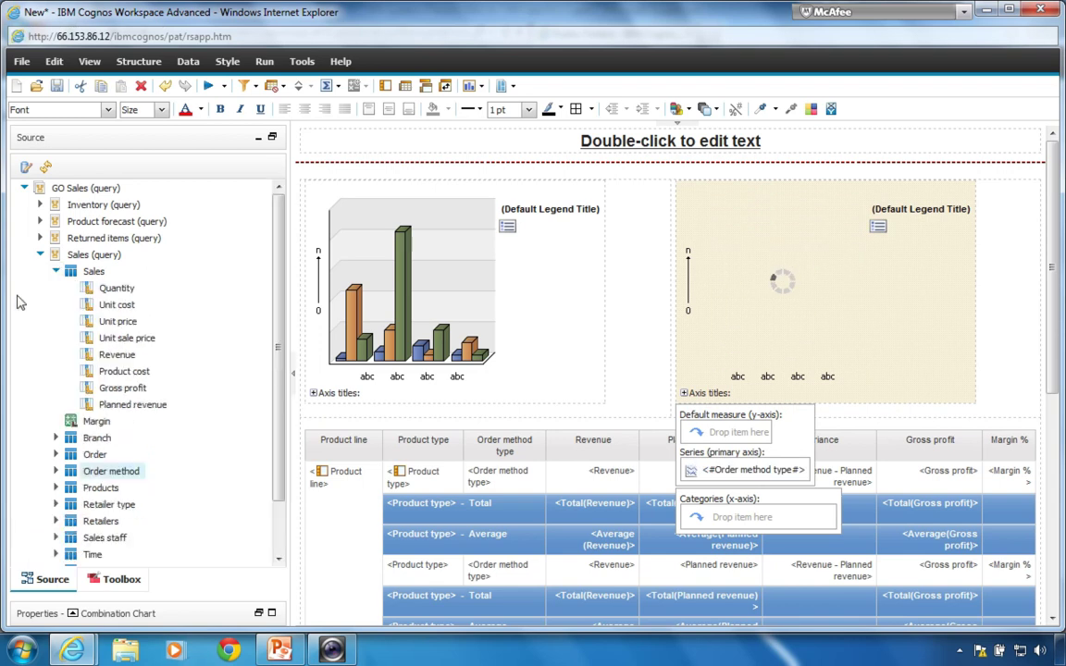
left_click_drag(108, 294, 50, 339)
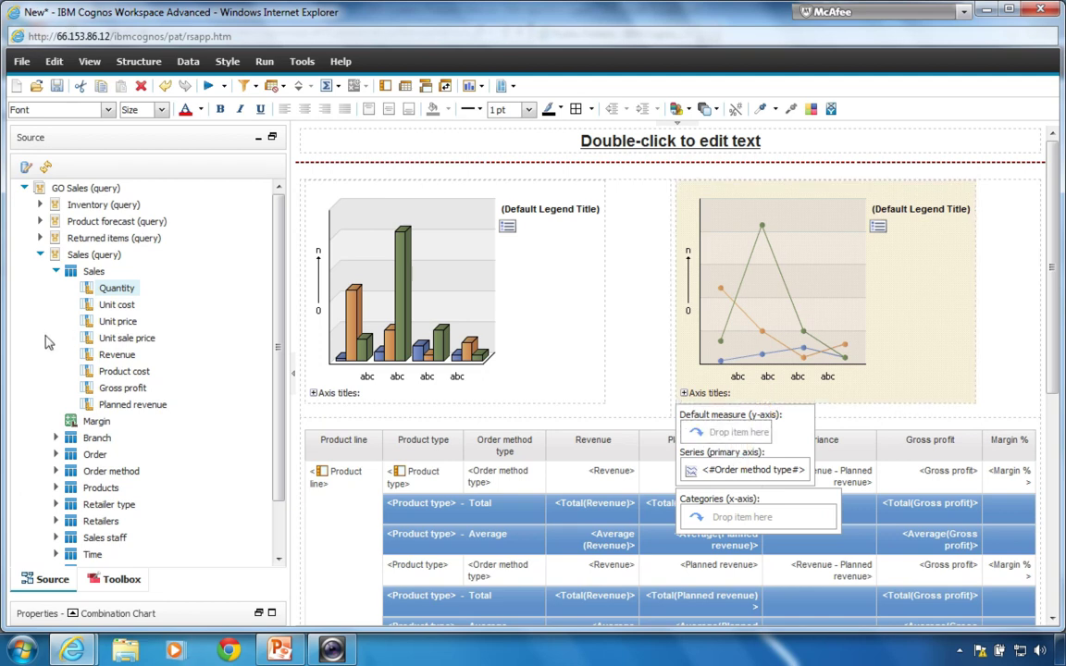
left_click(56, 271)
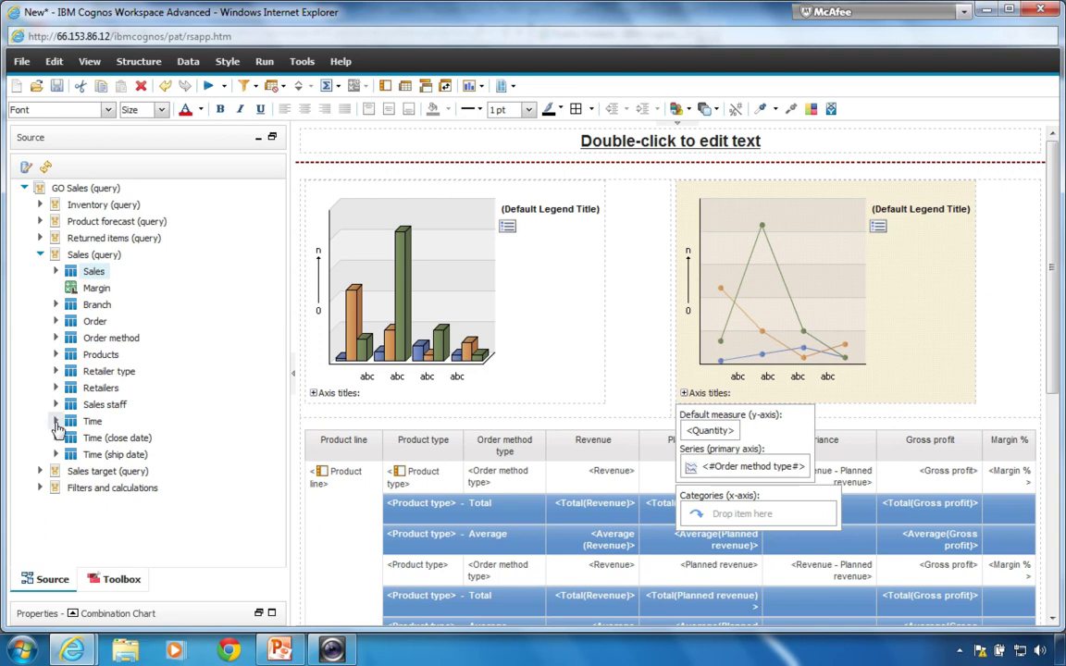
left_click(55, 421)
left_click_drag(109, 235, 745, 513)
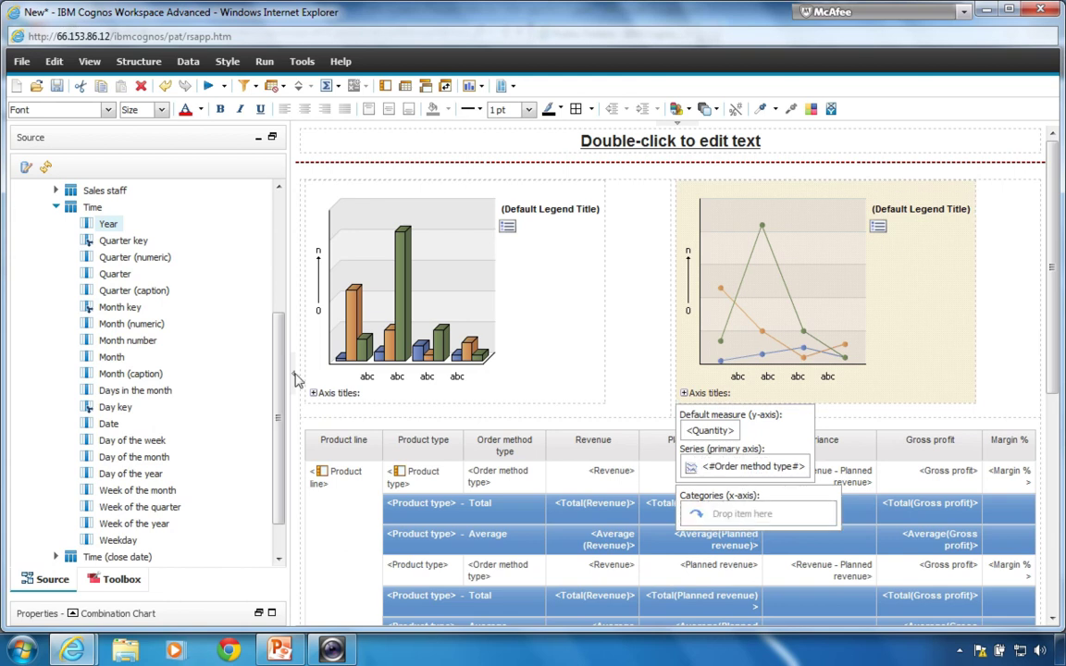
- Switch the report to Page Preview and examine both charts across their full width
left_click(89, 61)
left_click(100, 106)
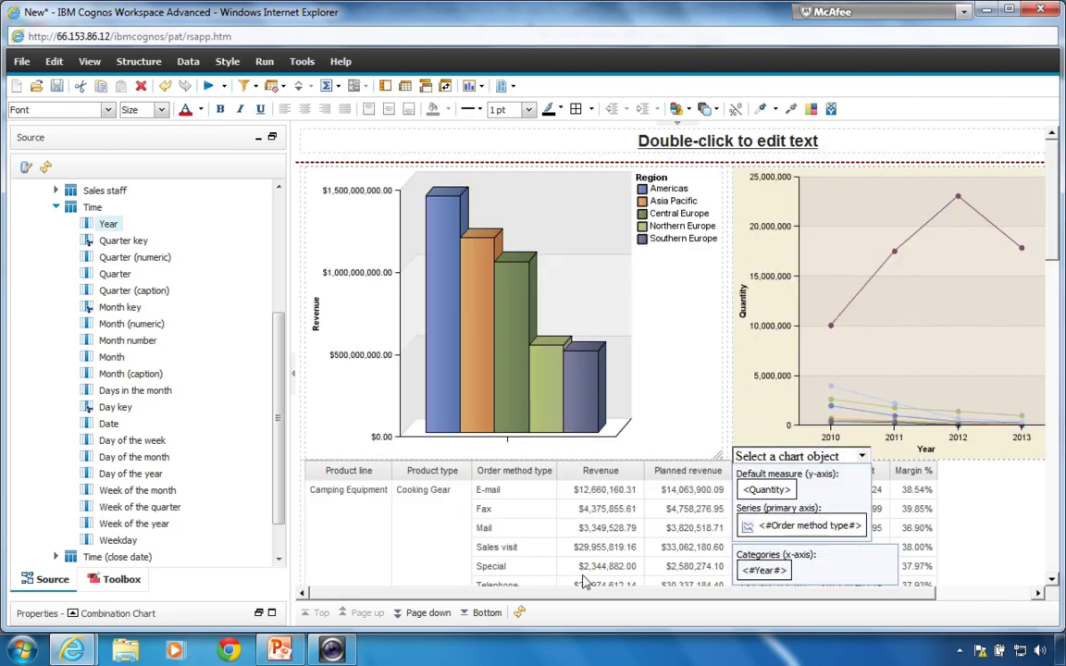
left_click_drag(592, 593, 690, 606)
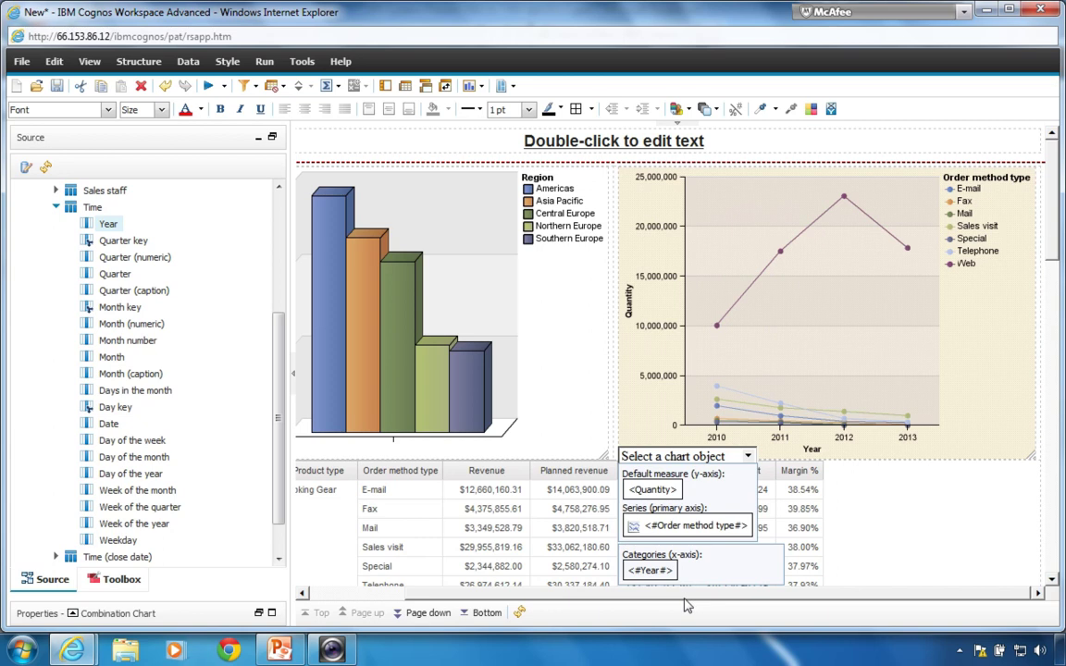
left_click_drag(685, 606, 583, 597)
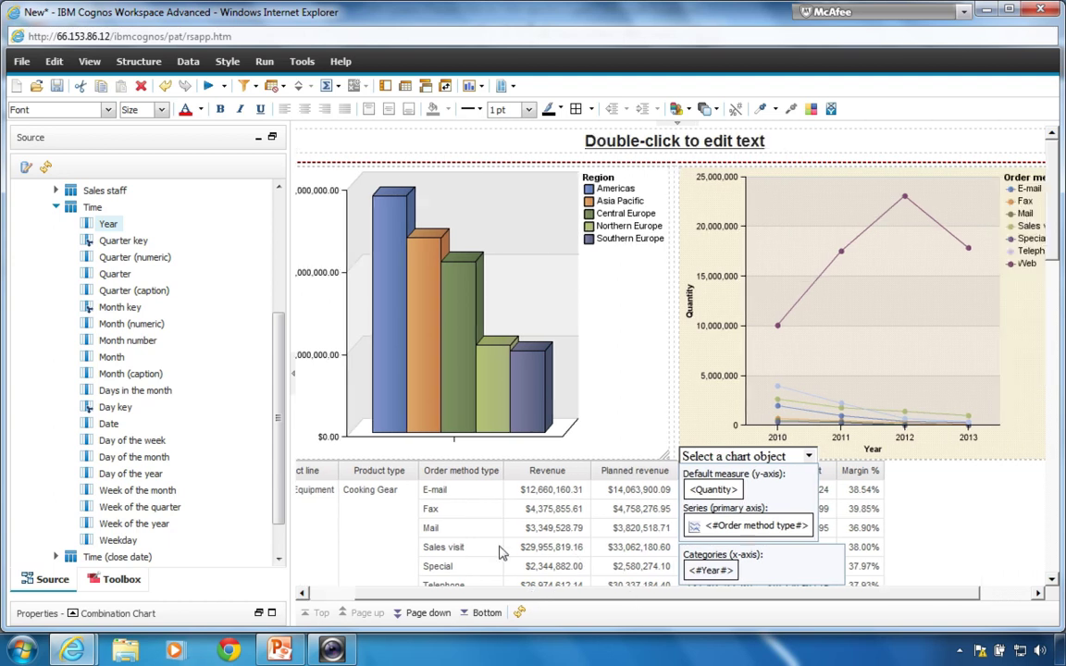
- Review the list's totals and averages on the first and second preview pages, then return to the first page
scroll(454, 499, "down", 3)
left_click(509, 530)
scroll(453, 470, "down", 15)
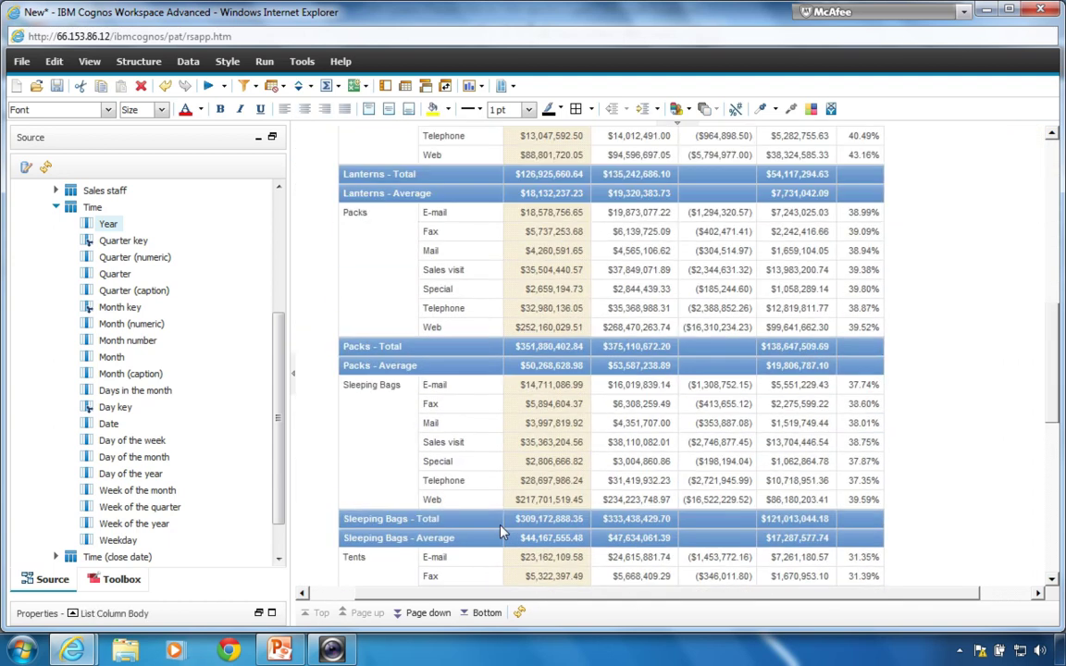
left_click(420, 612)
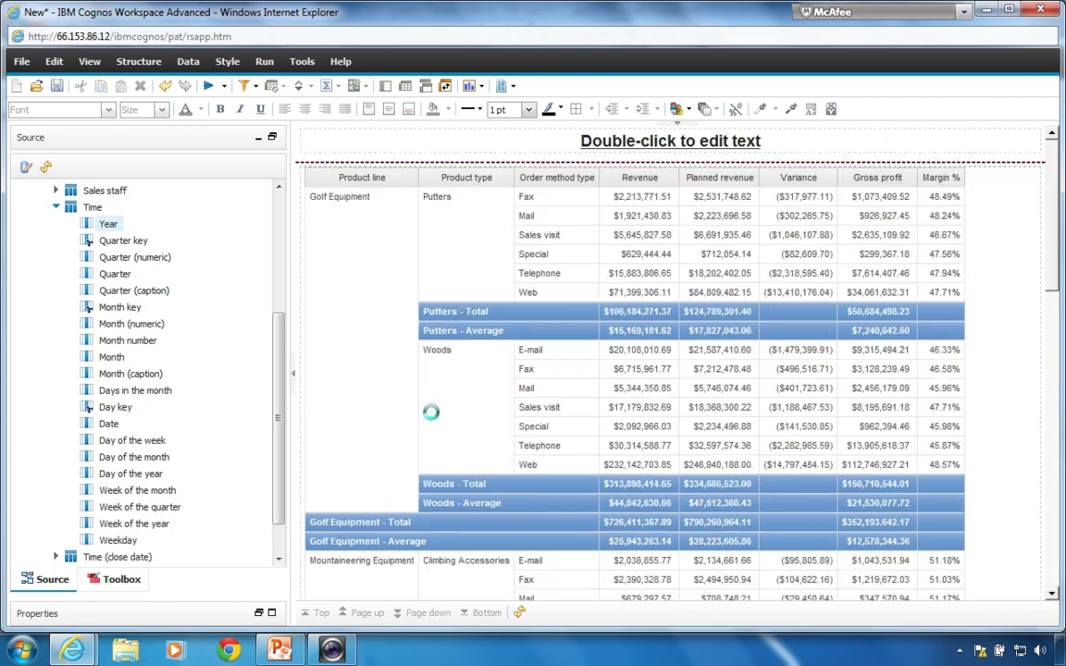
scroll(430, 415, "down", 10)
scroll(432, 417, "down", 3)
scroll(432, 417, "up", 8)
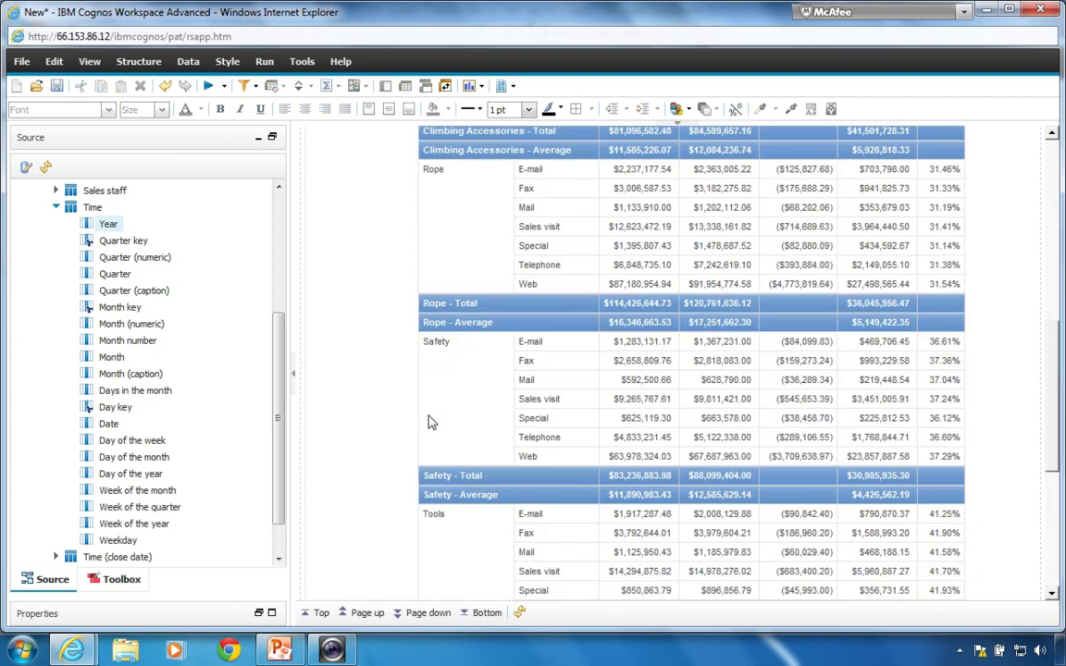
left_click(320, 614)
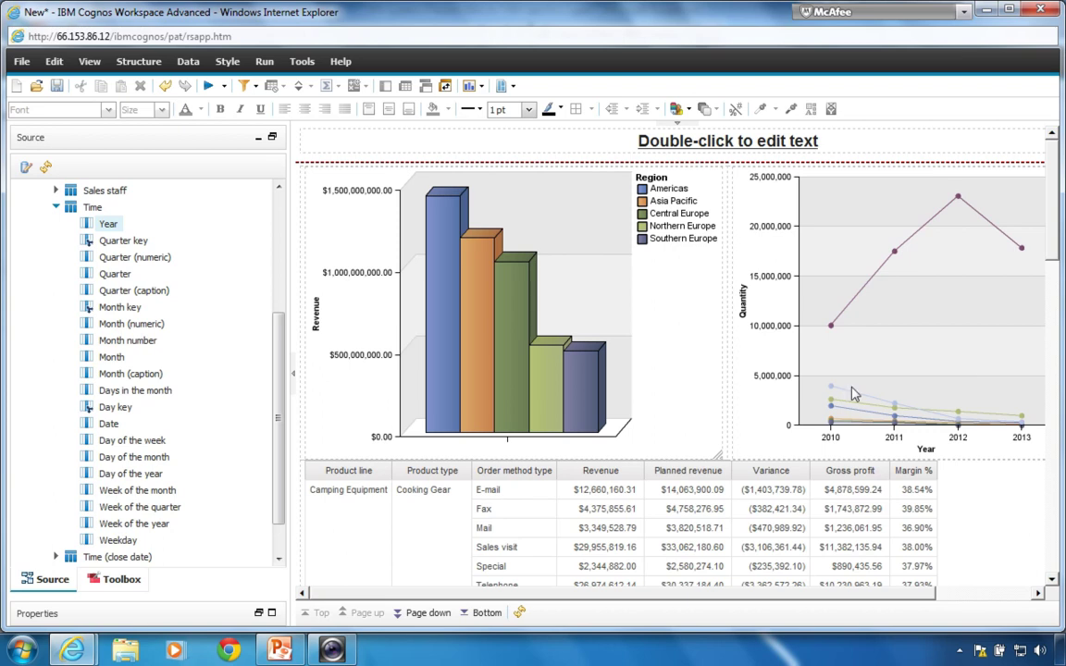
left_click(699, 350)
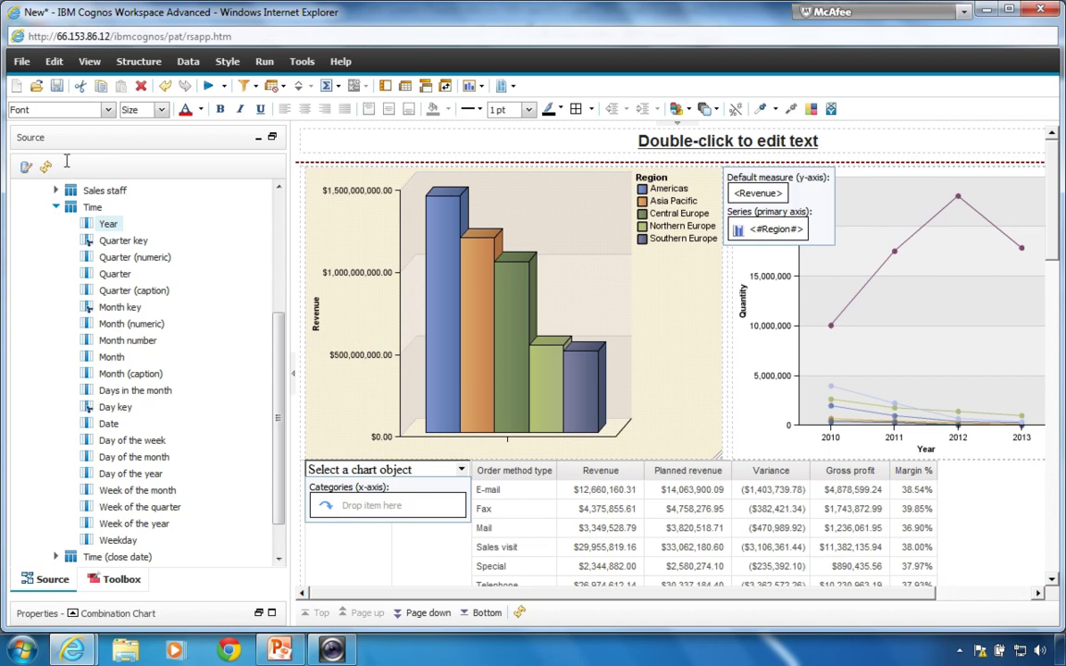
left_click(248, 87)
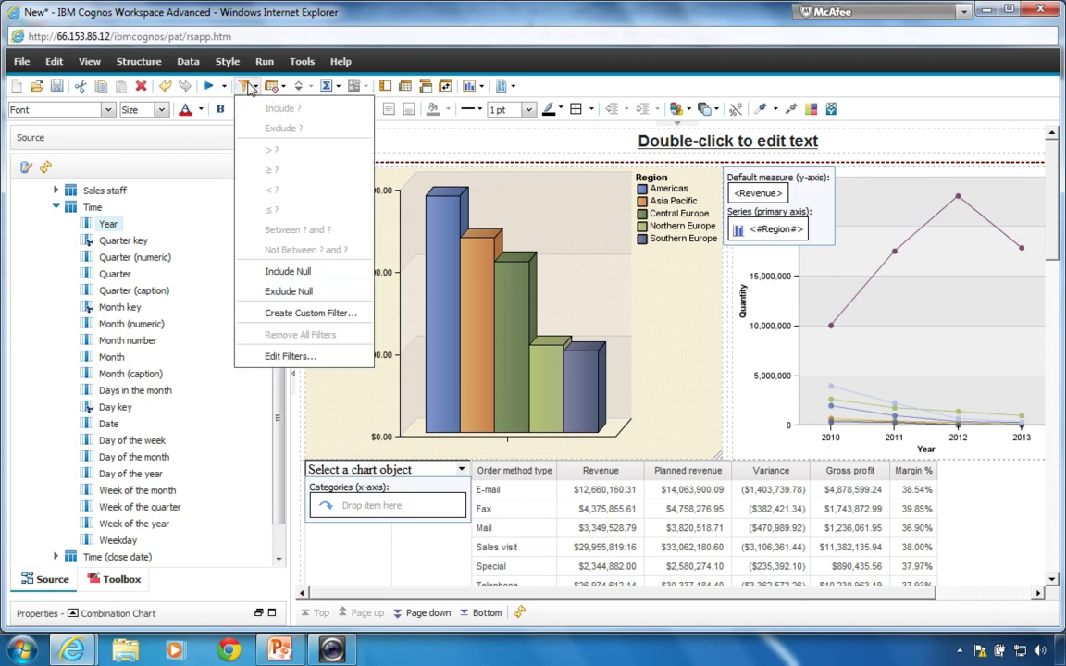
left_click(293, 314)
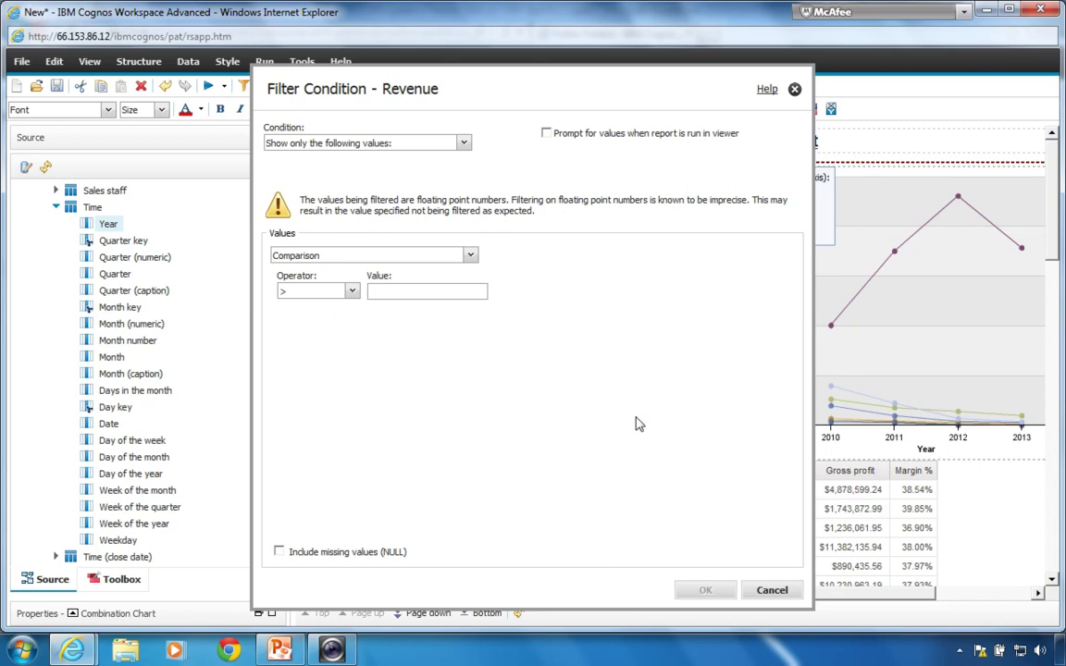
left_click(759, 598)
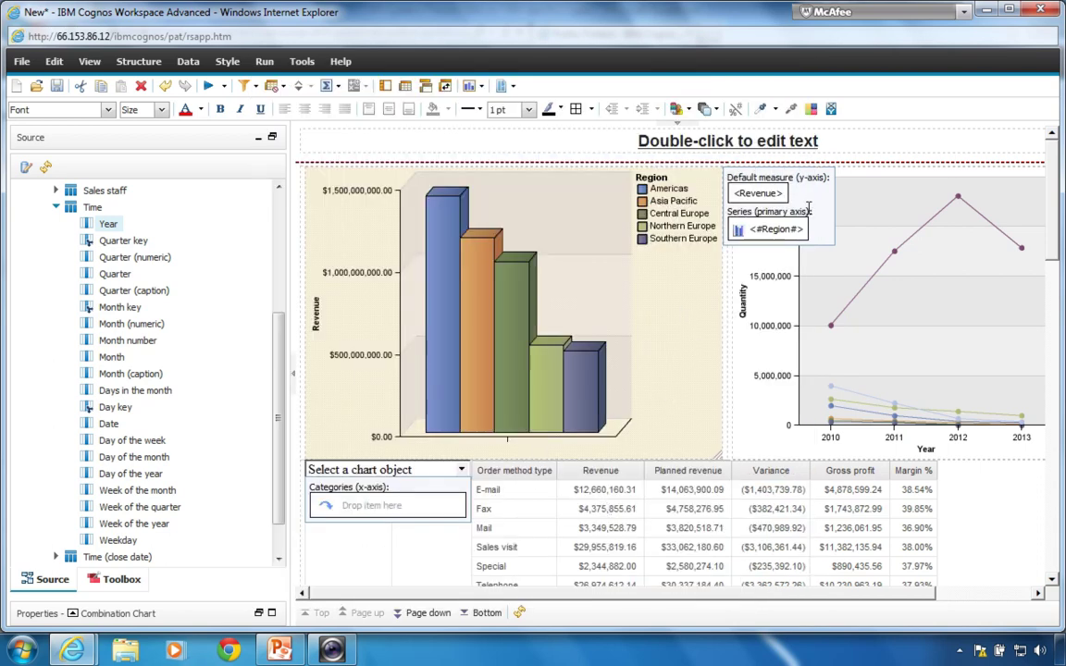
left_click(756, 193)
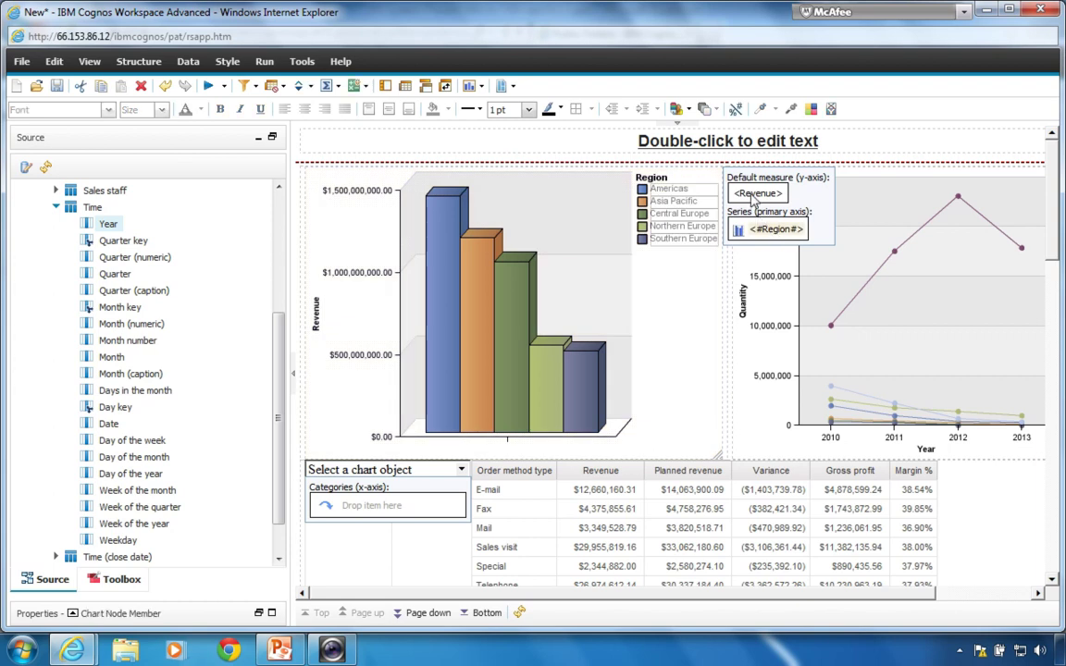
left_click(360, 508)
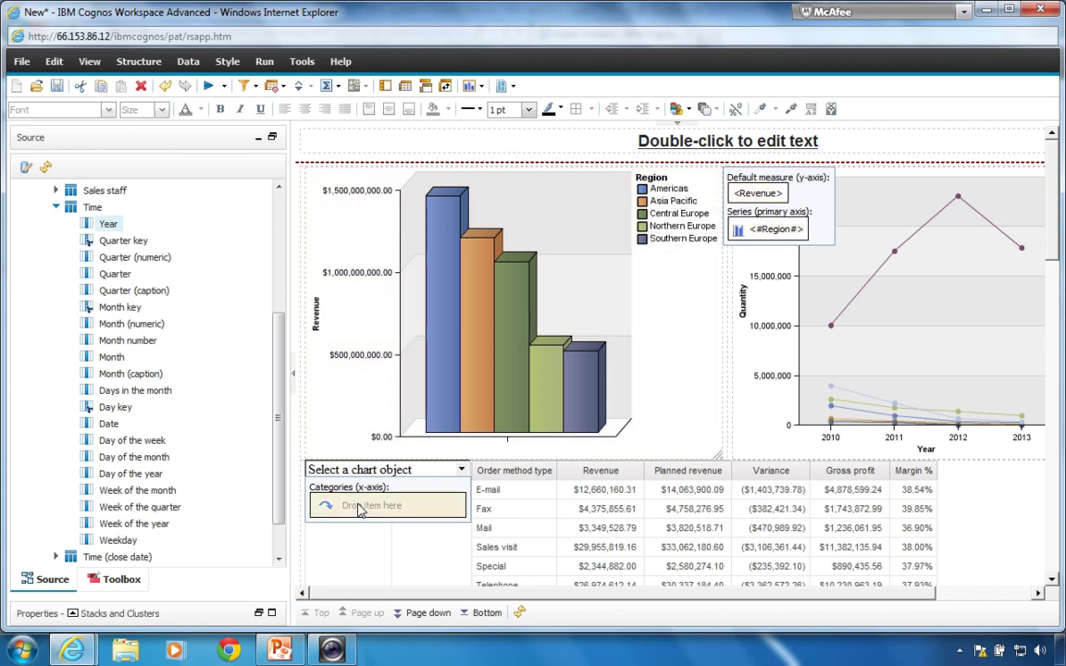
left_click(775, 231)
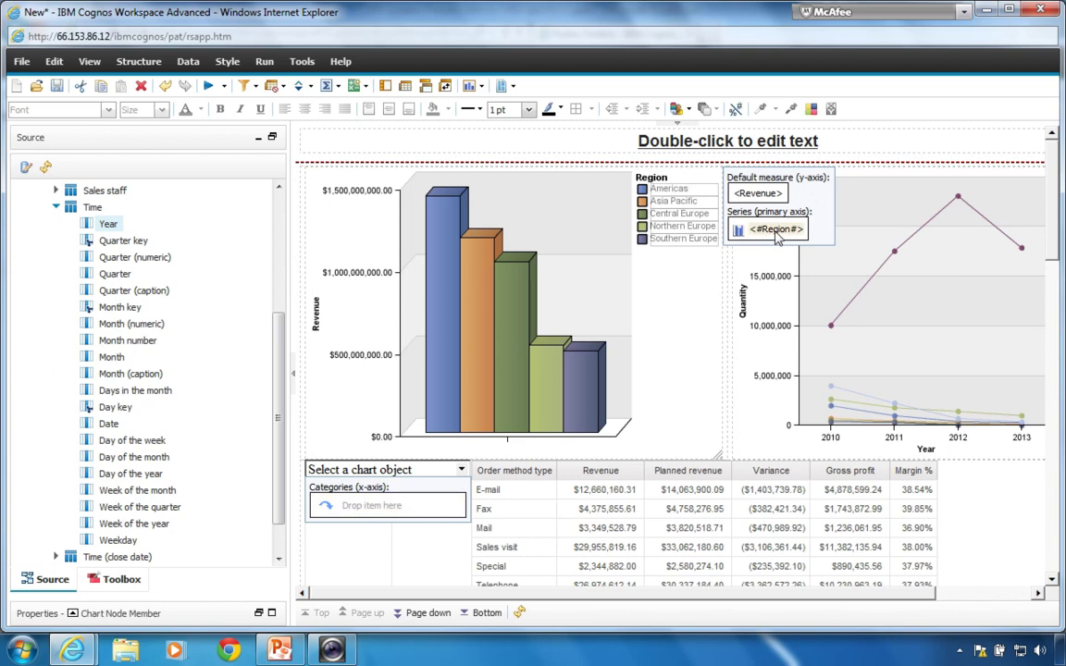
left_click(246, 86)
left_click(278, 191)
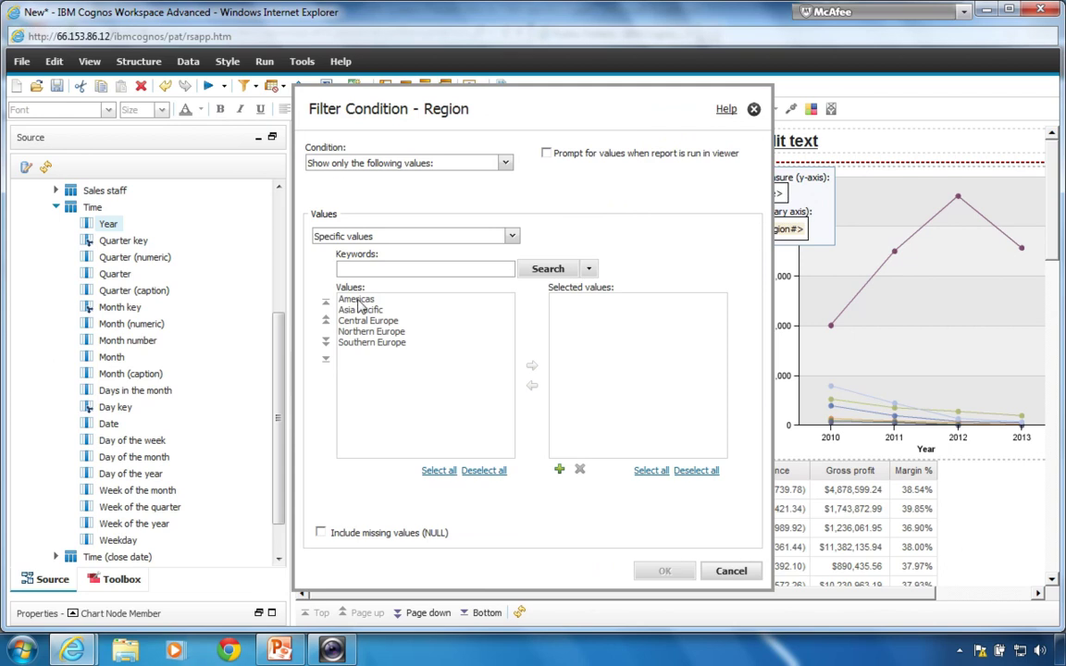
left_click(753, 109)
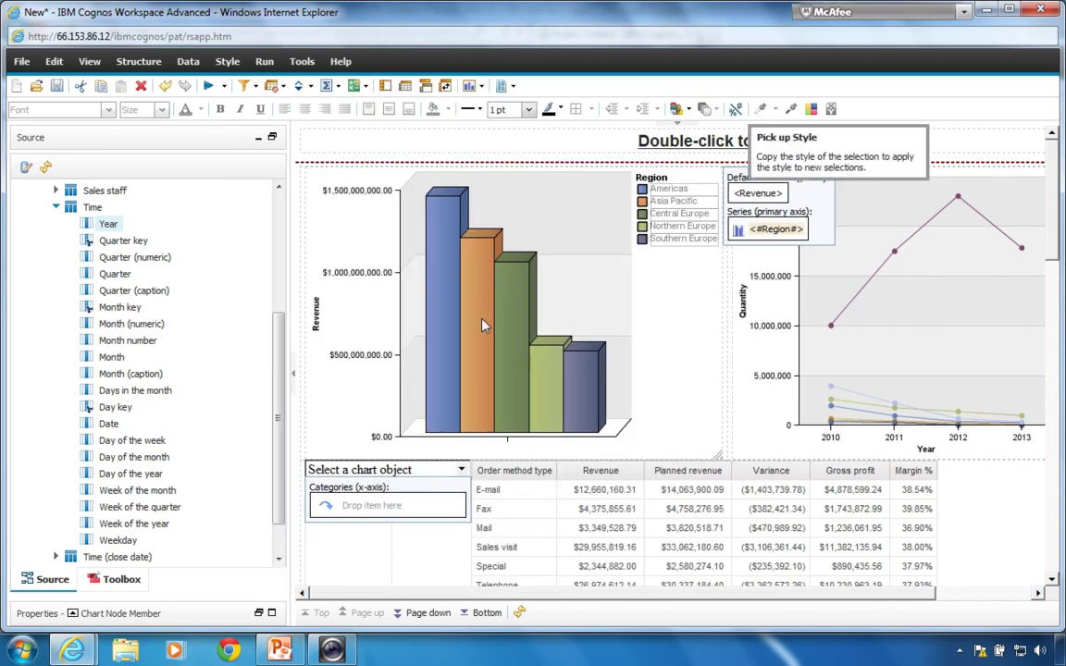
- Filter the Revenue-by-Region column chart by Year from Time, showing only the specific value 2013
left_click(672, 368)
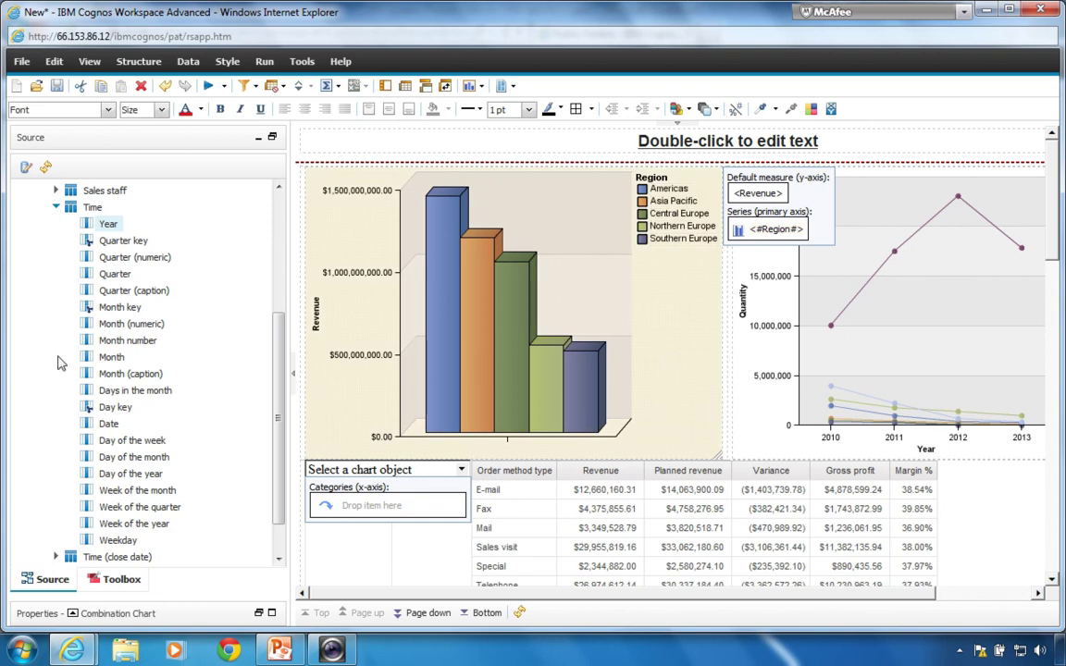
left_click_drag(107, 224, 305, 213)
right_click(108, 225)
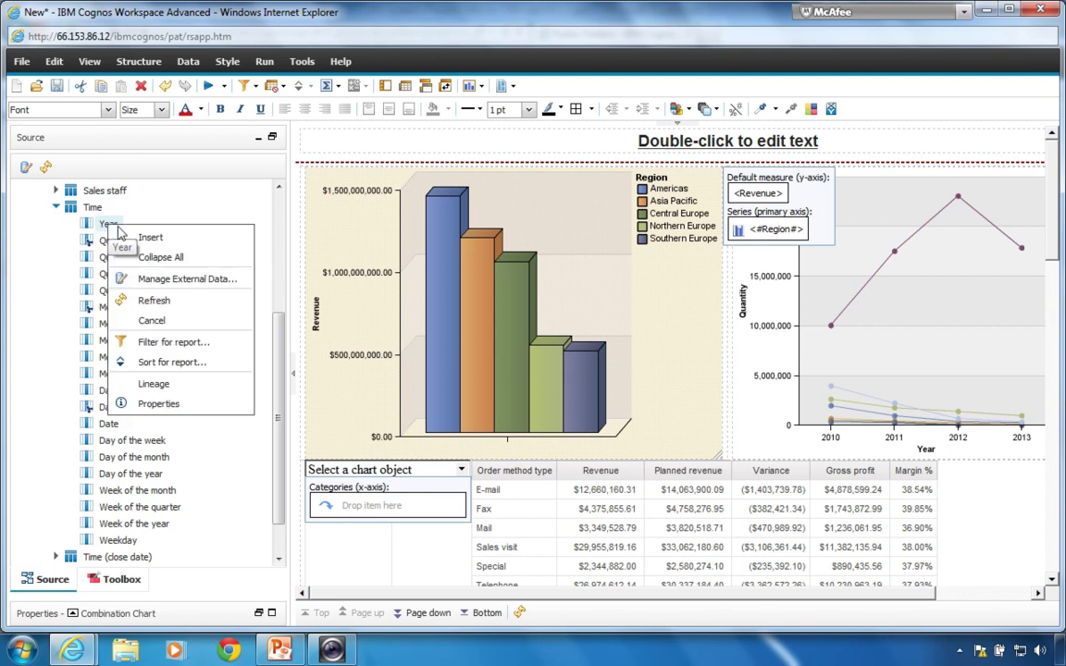
left_click(148, 341)
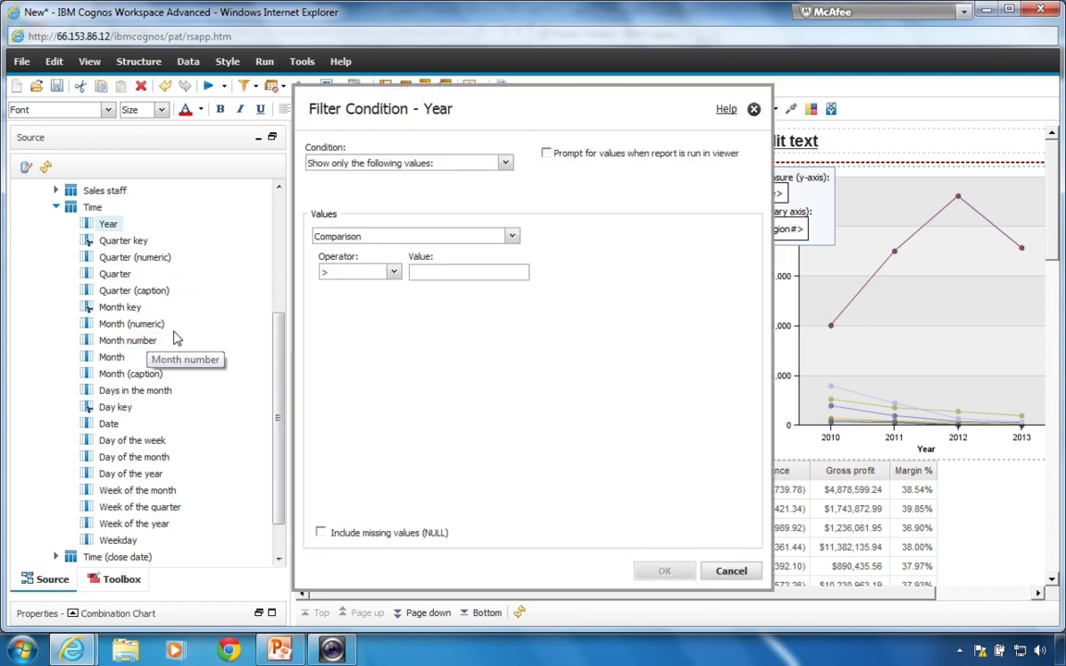
left_click(375, 239)
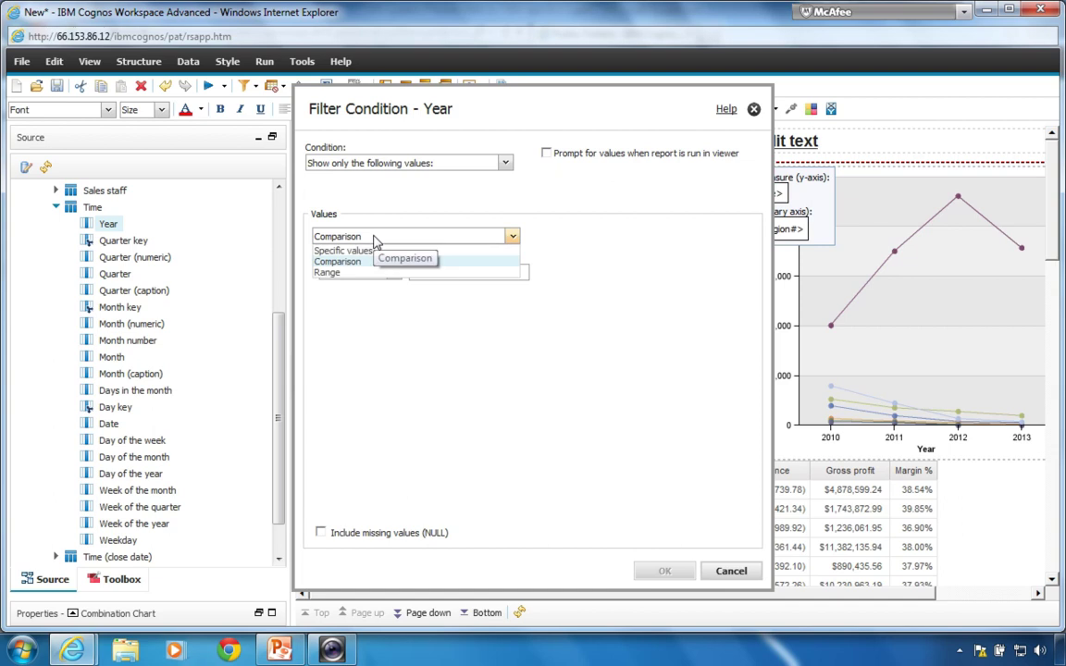
left_click(337, 272)
left_click(349, 269)
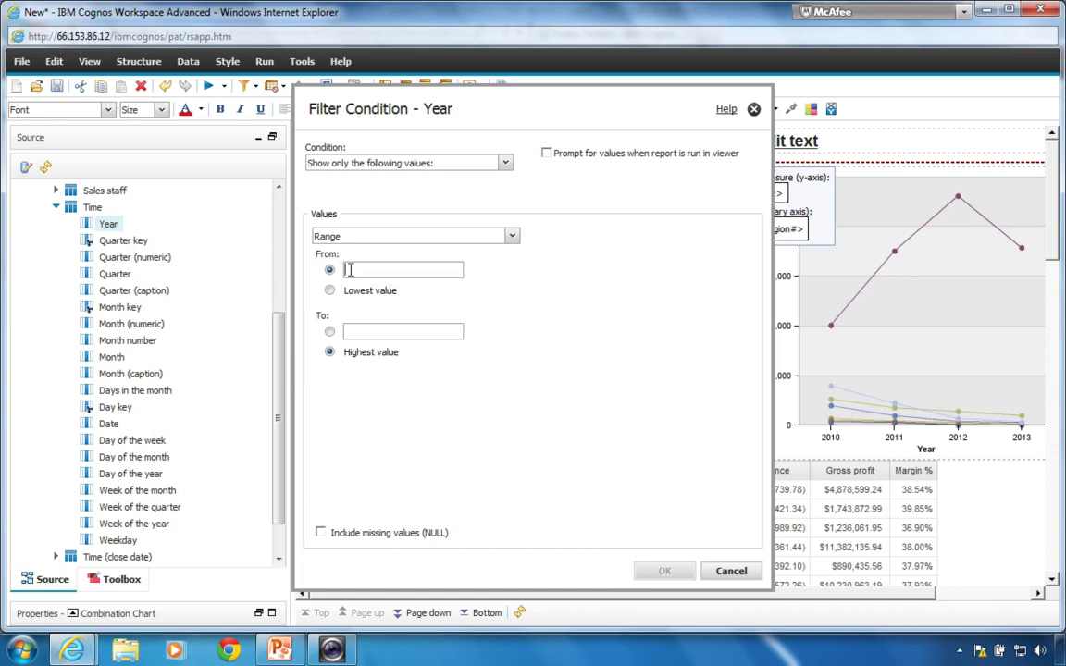
left_click(359, 238)
left_click(334, 248)
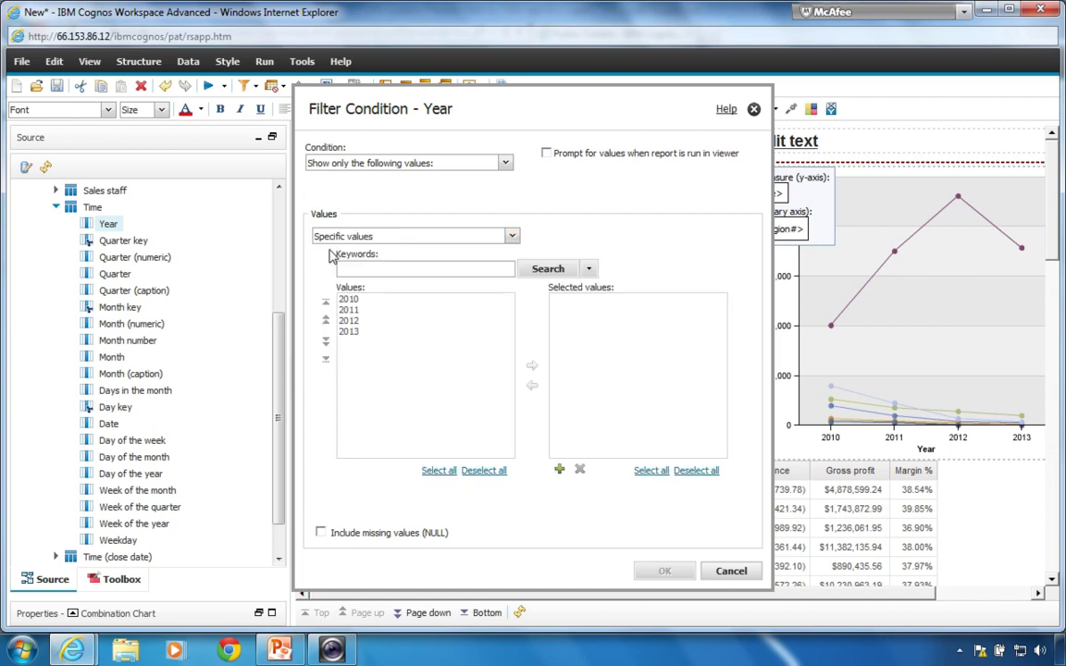
double_click(348, 332)
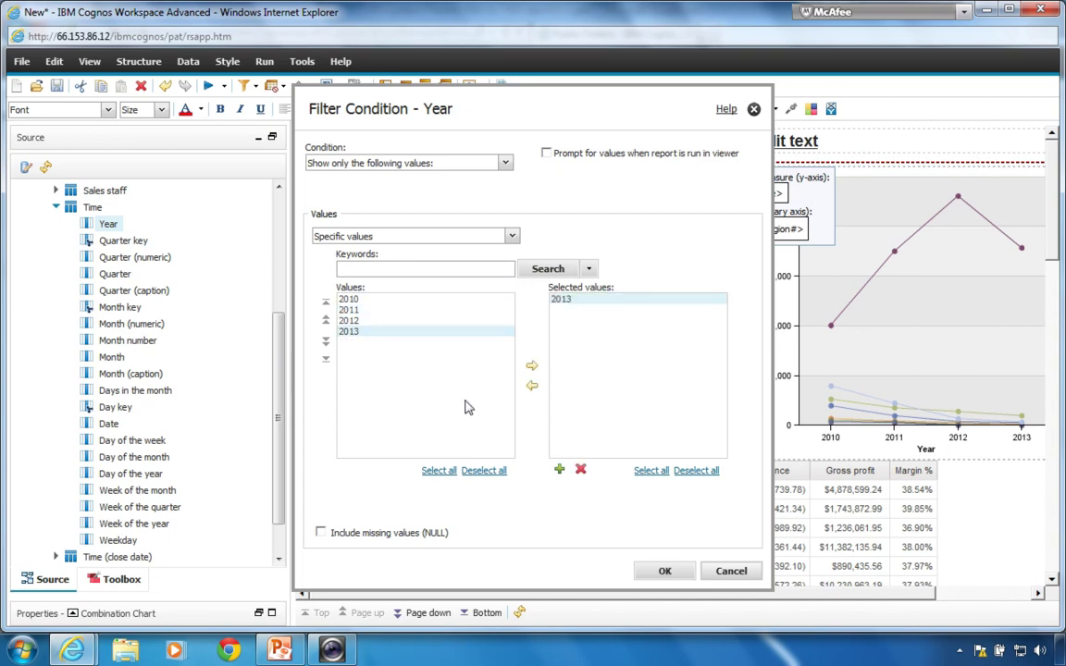
left_click(670, 575)
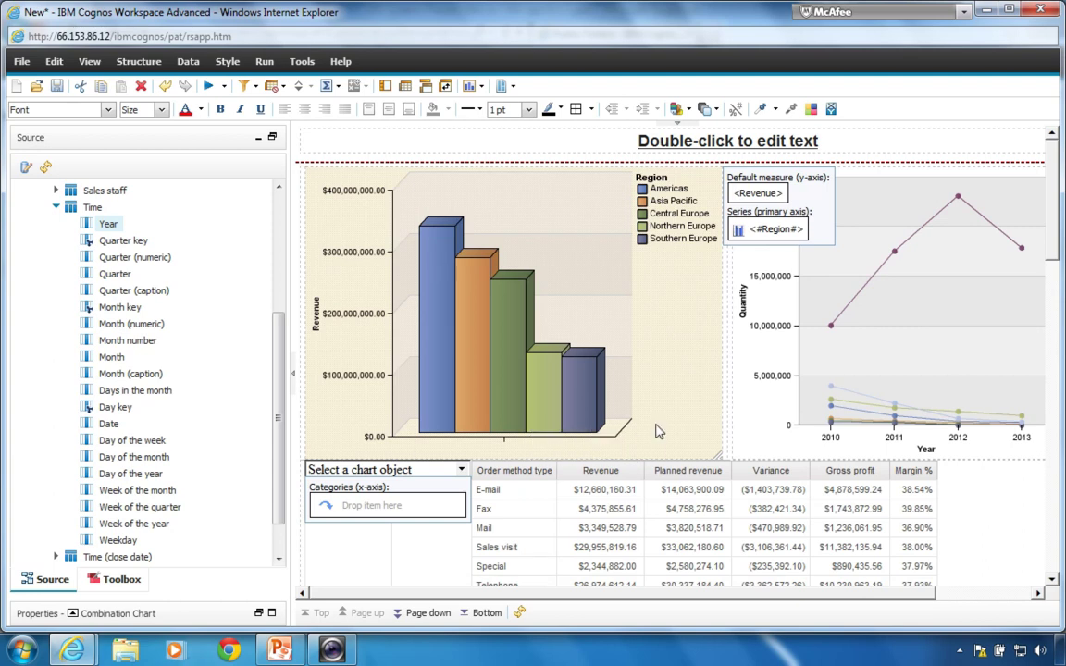
- Create a custom filter on the list's Order method type column that includes Mail, E-mail and Fax
mouse_move(751, 423)
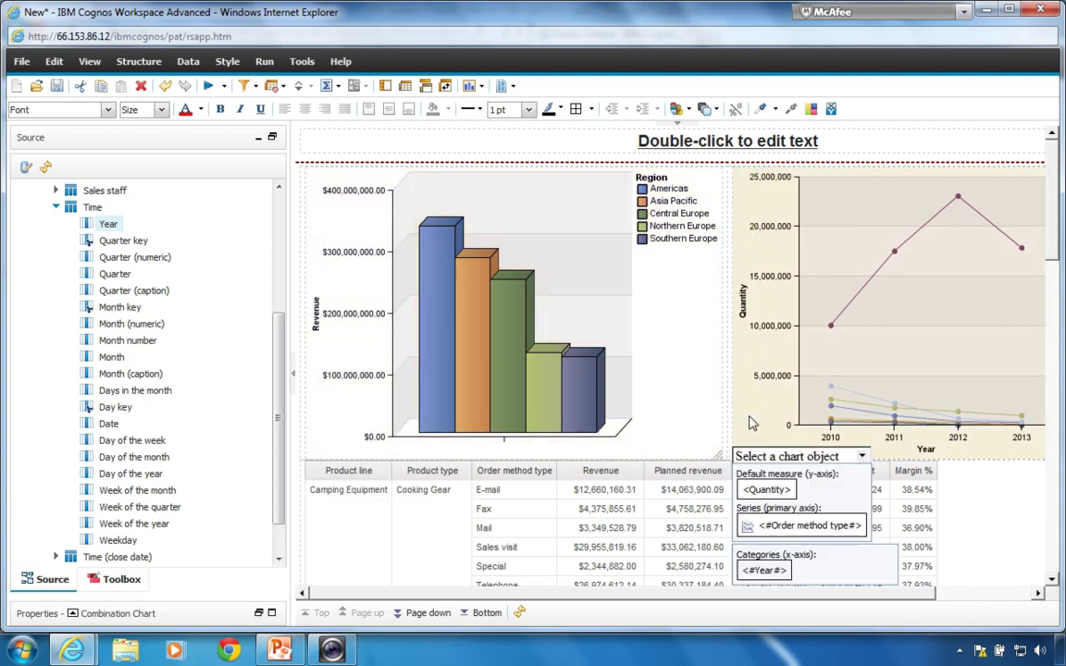
left_click(340, 559)
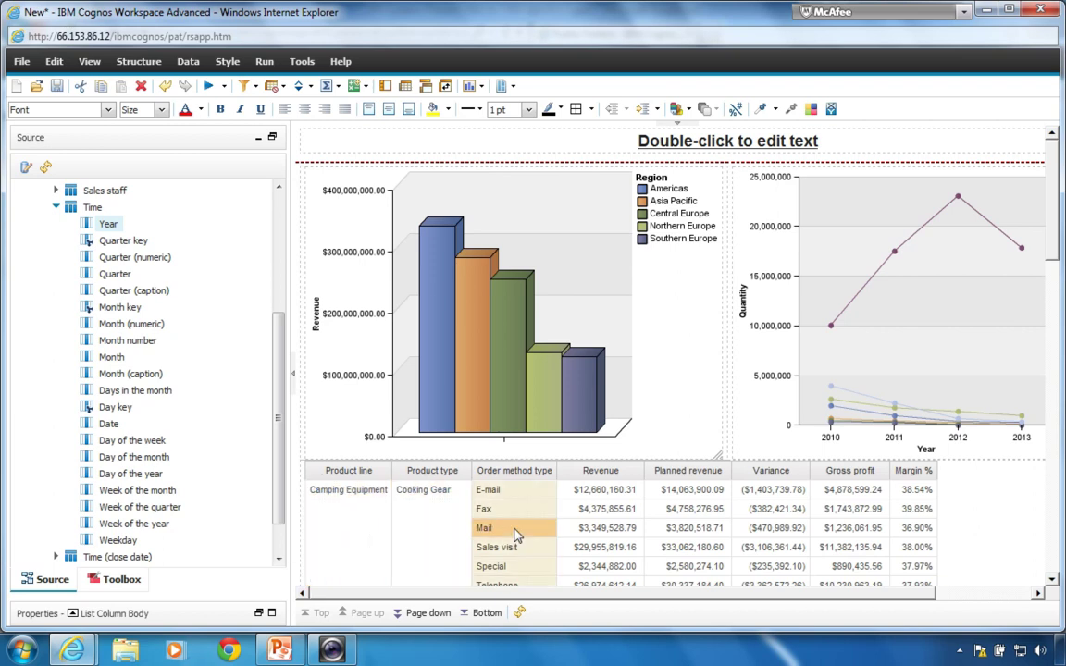
left_click(244, 85)
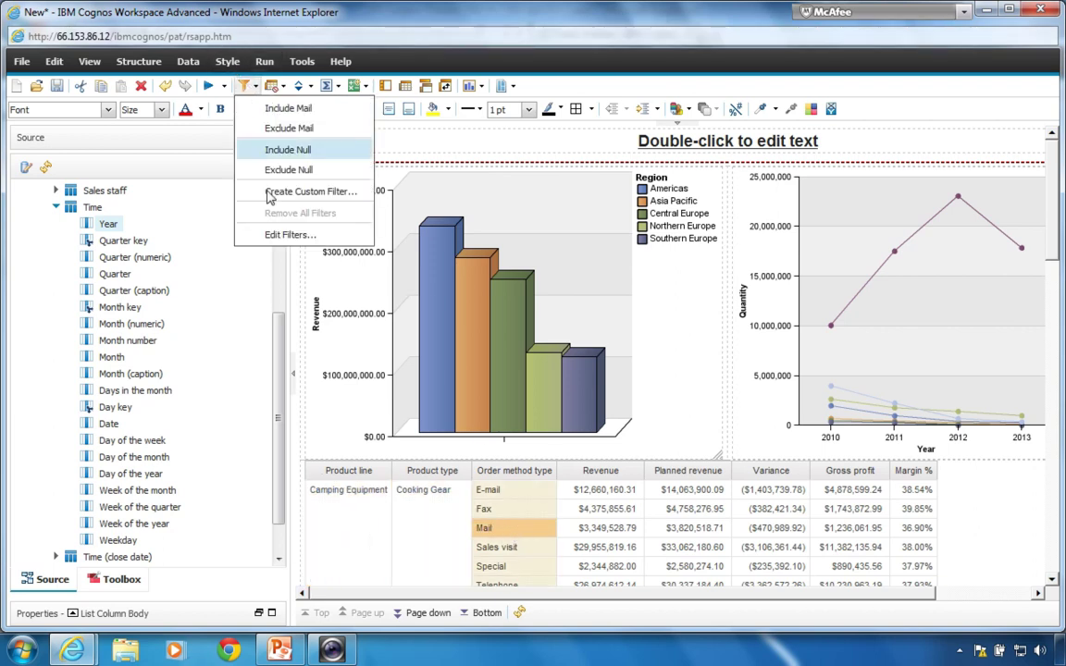
left_click(285, 191)
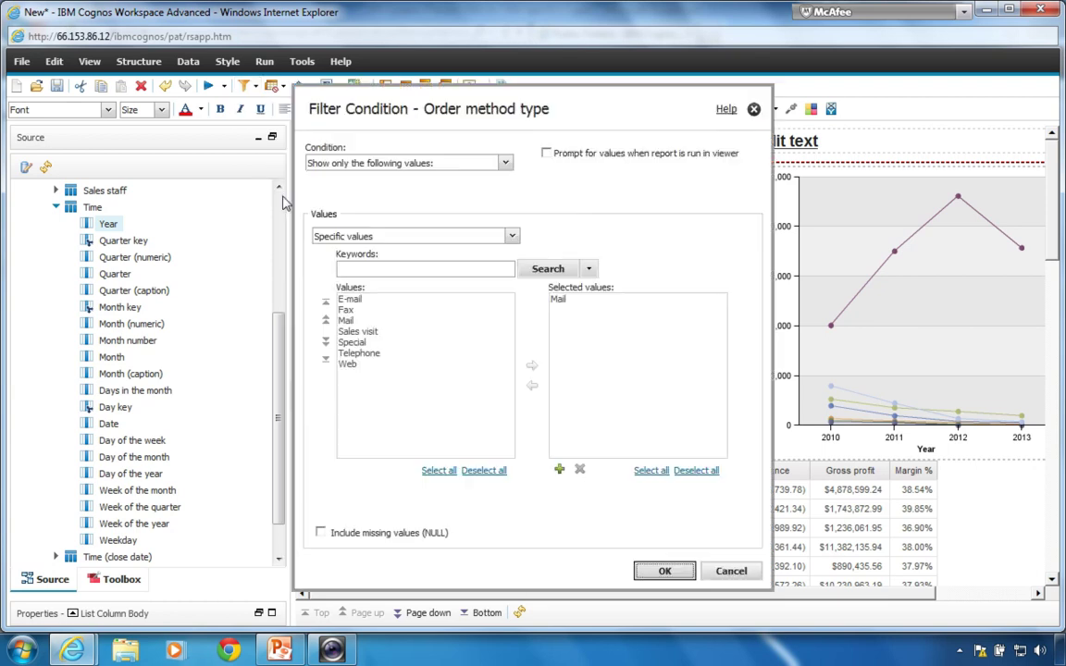
double_click(349, 300)
double_click(349, 311)
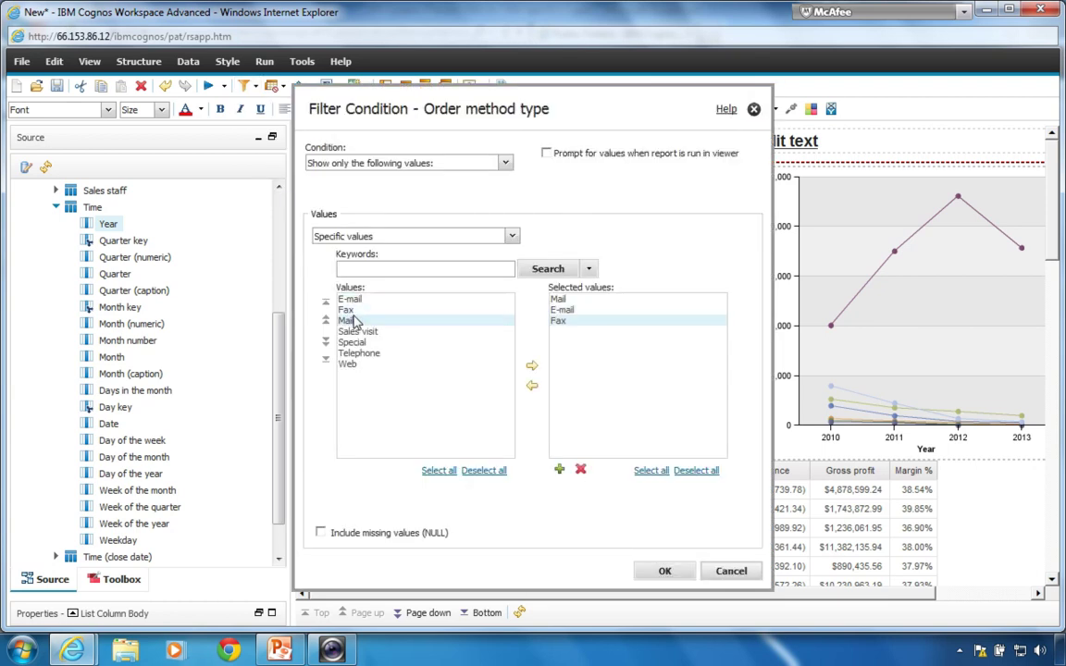
left_click(664, 570)
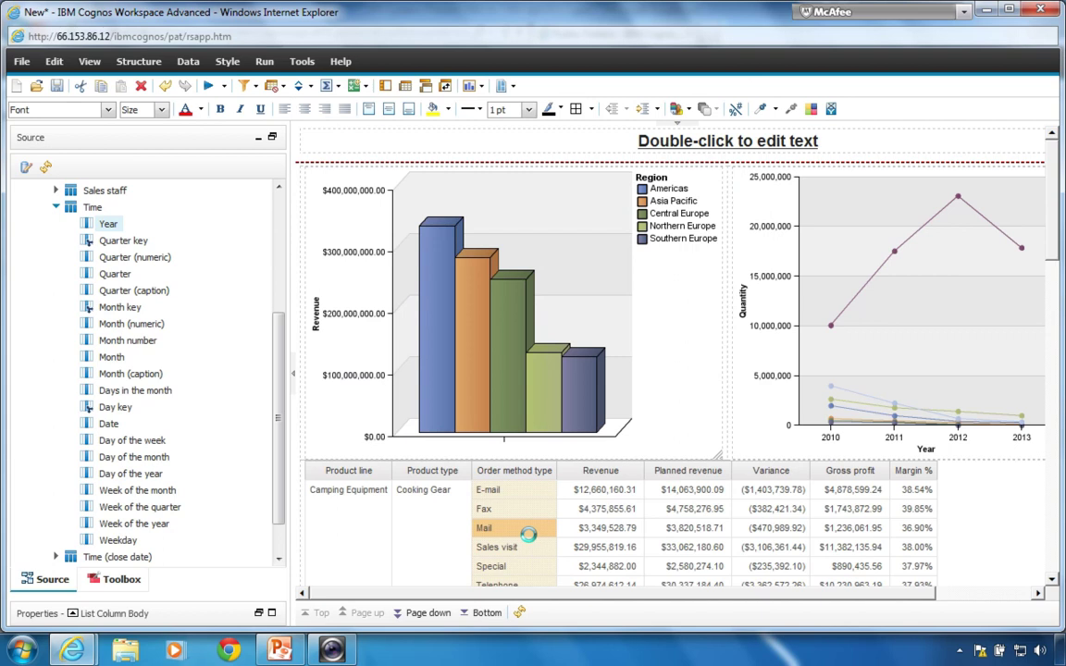
- Start a report filter on Date from Time for the list, using a range from Jan 1, 2012
left_click(108, 424)
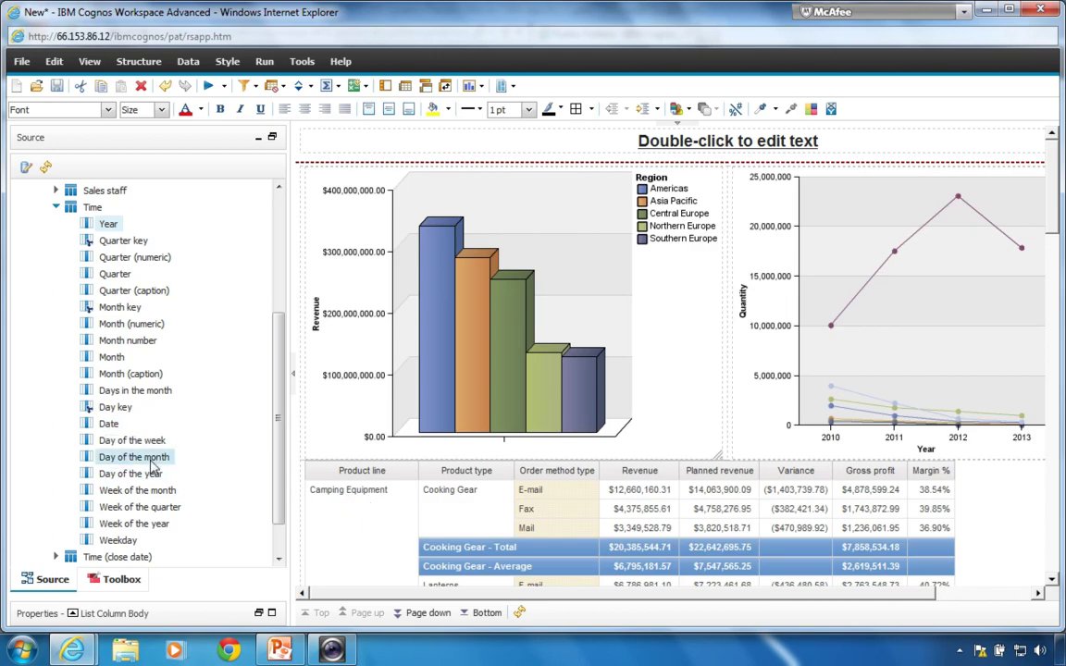
right_click(108, 423)
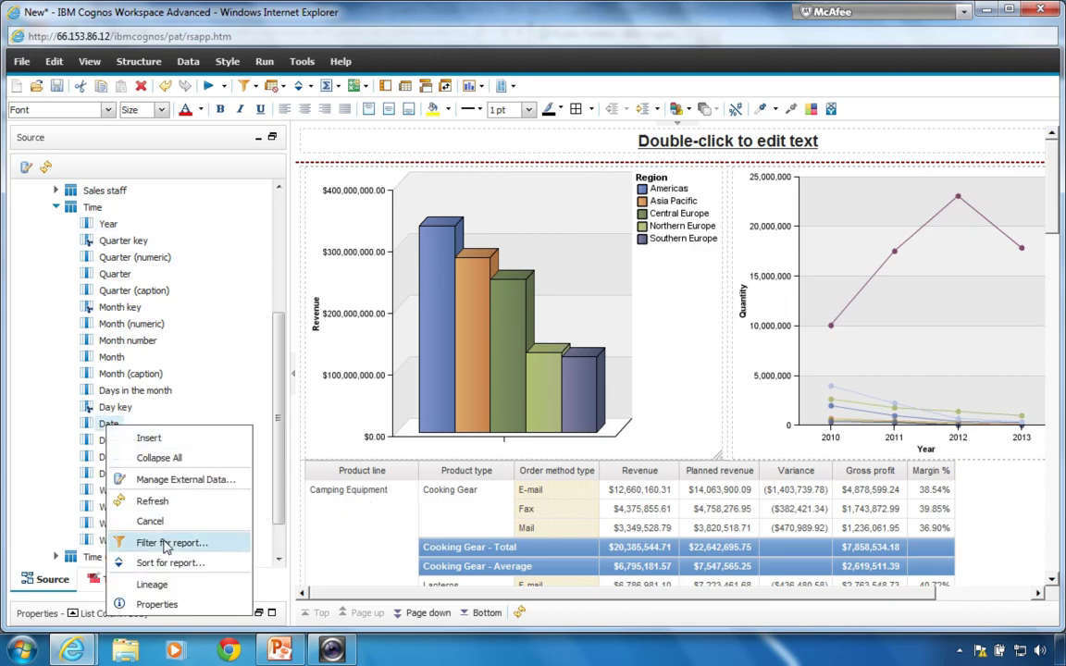
left_click(167, 544)
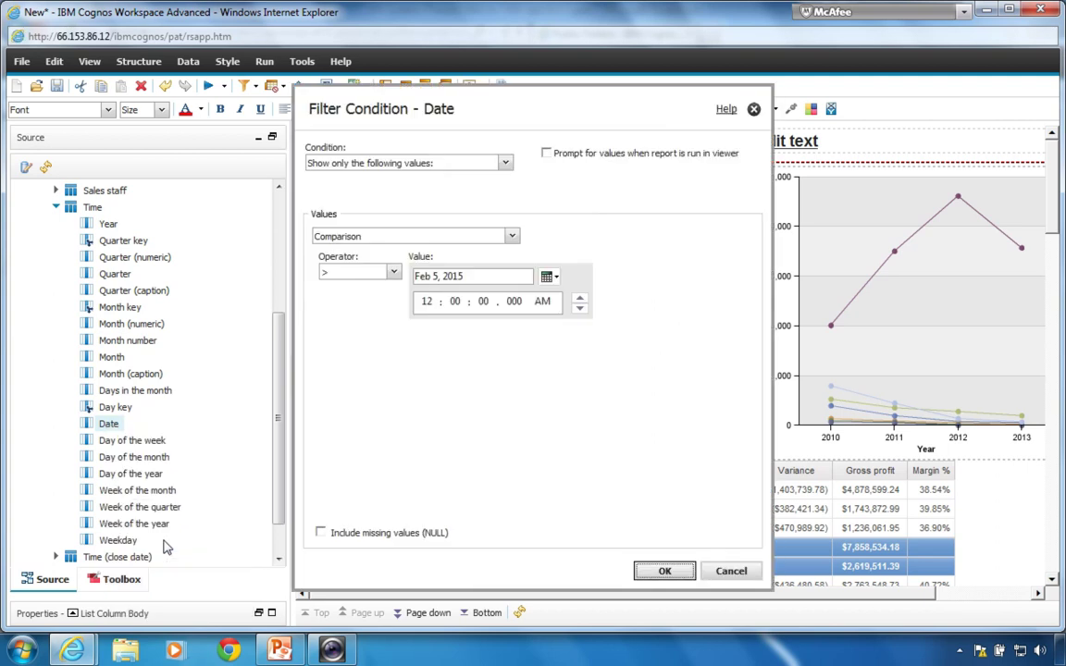
left_click(374, 236)
left_click(326, 273)
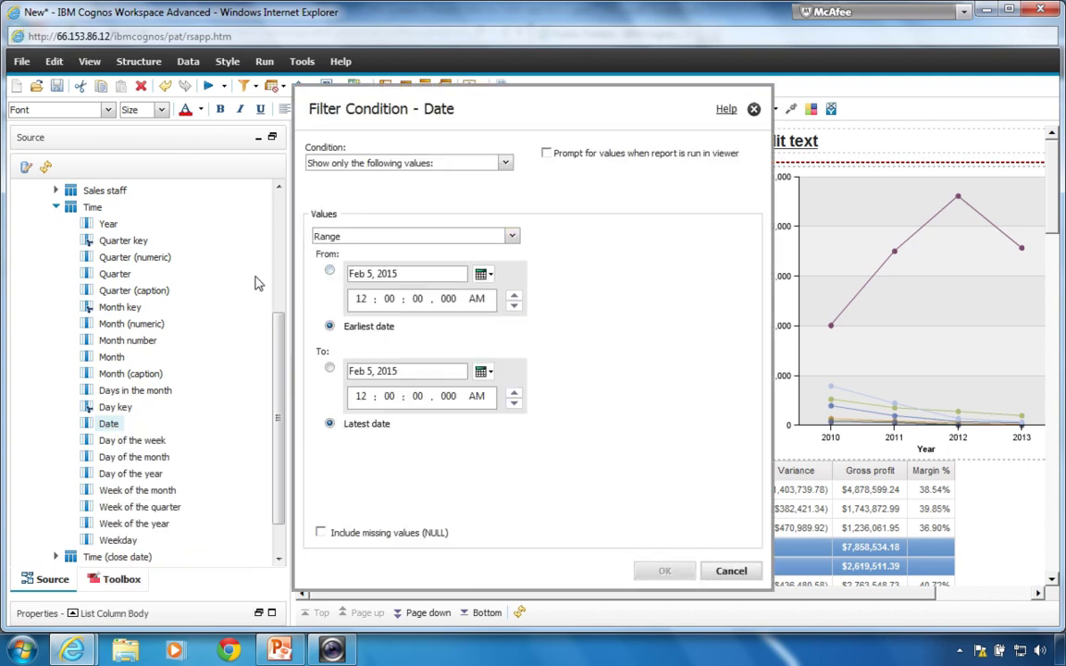
left_click(329, 273)
left_click_drag(399, 274, 312, 282)
type("m")
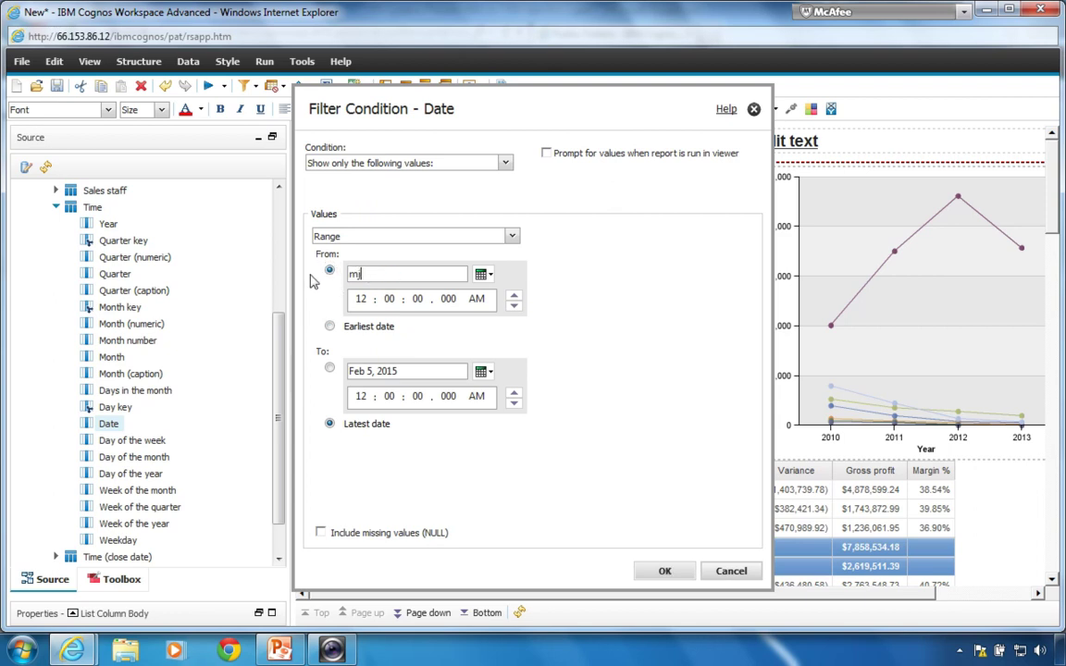
key("BackSpace")
type("jan 1 2012")
- Set the Date range's end to Jun 5, 2012 and apply the filter to the list
left_click_drag(399, 371, 317, 378)
type("Dec")
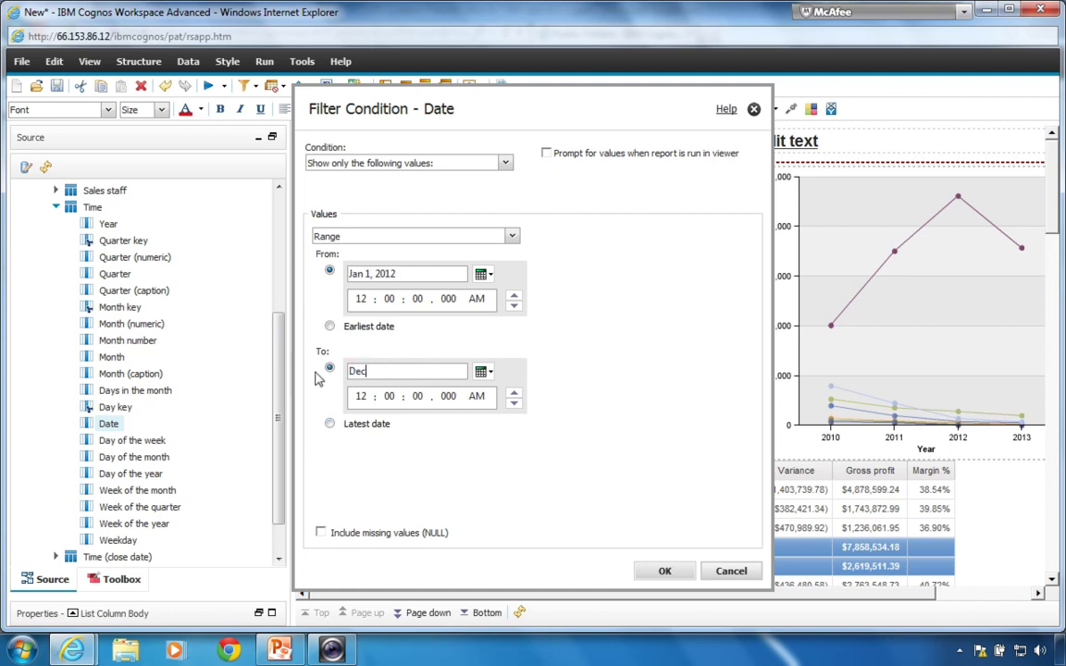
type(" 31")
key("BackSpace")
key("BackSpace")
key("BackSpace")
key("BackSpace")
key("BackSpace")
key("BackSpace")
type("Jun 5, 2012")
left_click(663, 573)
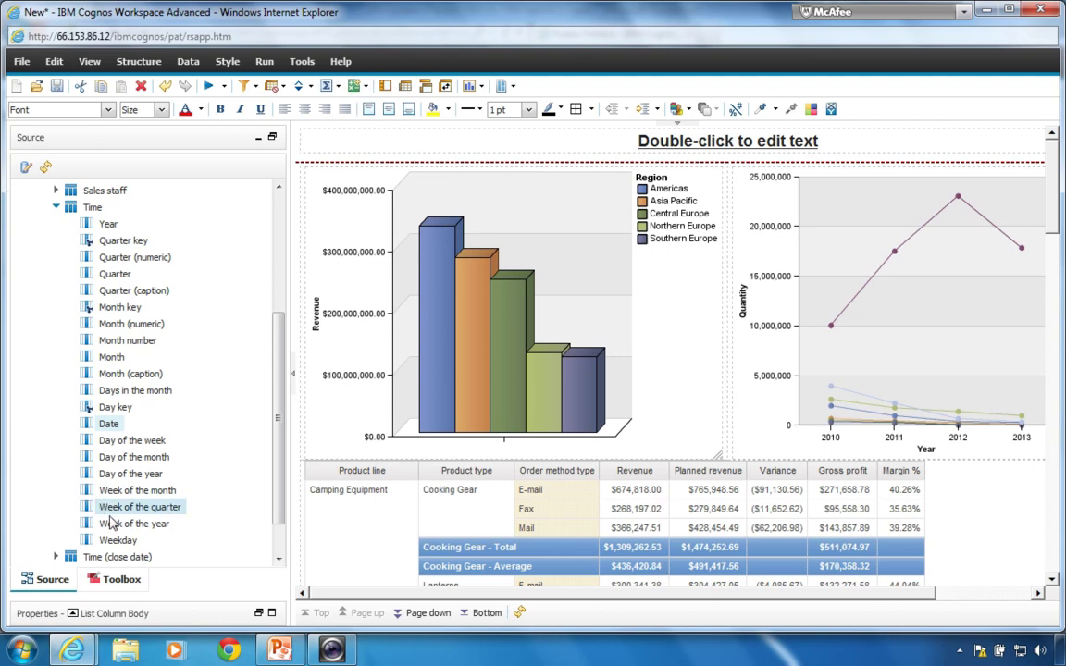
- Insert a text item reading "2013 Revenue by Region" beside the column chart
left_click(121, 579)
left_click_drag(39, 166, 298, 287)
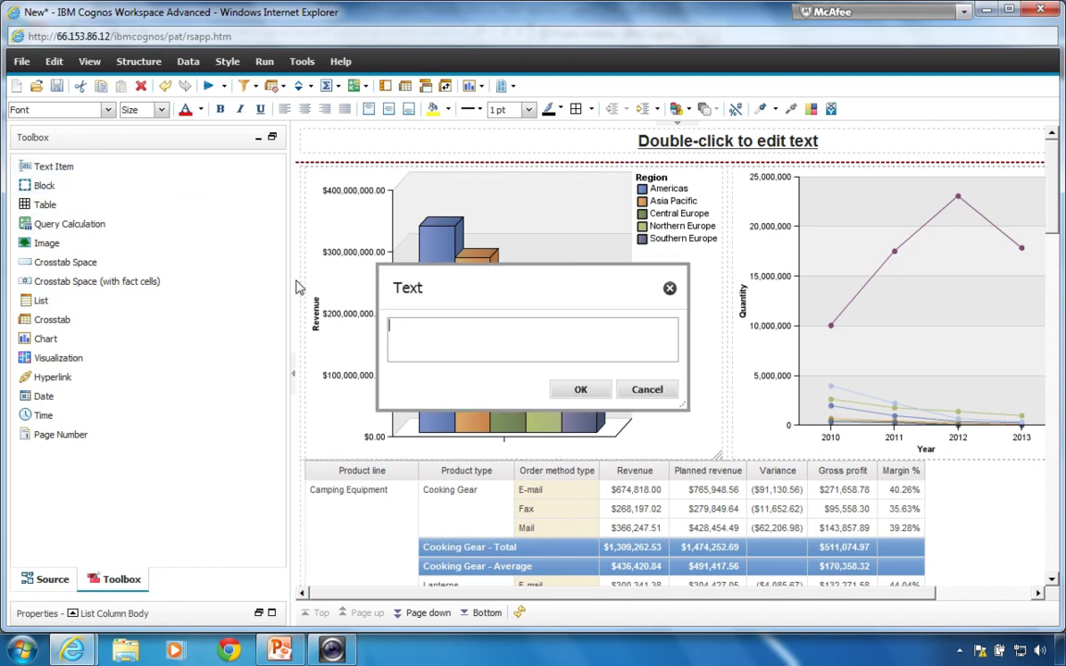
type("2012")
type(" Revenue by Reg")
key("Return")
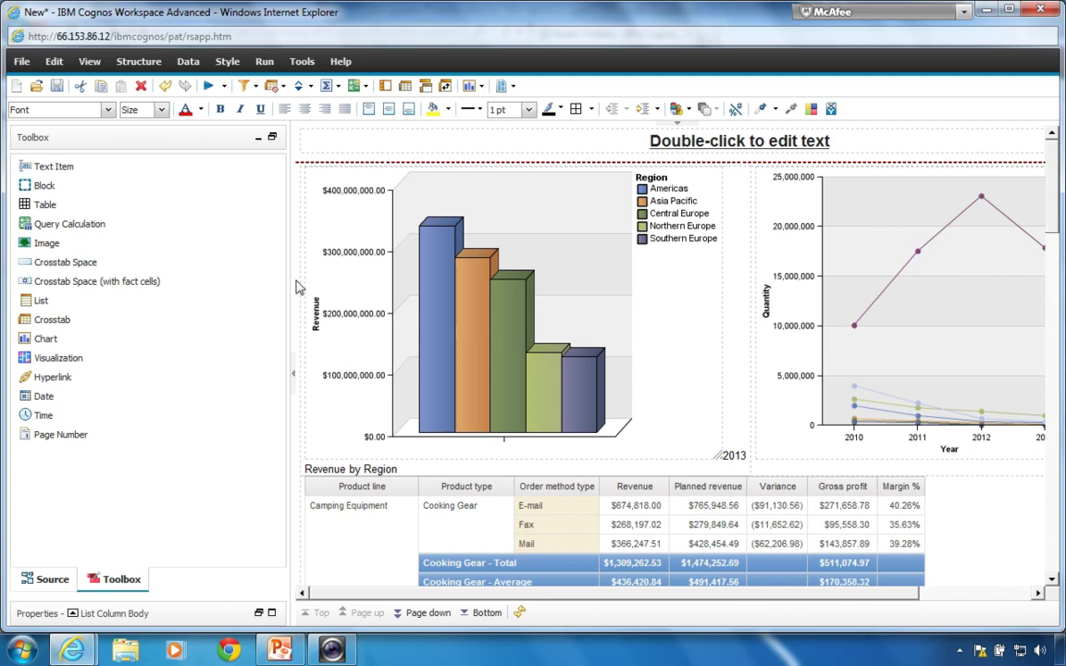
- Move the "2013 Revenue by Region" text above the column chart
left_click(338, 472)
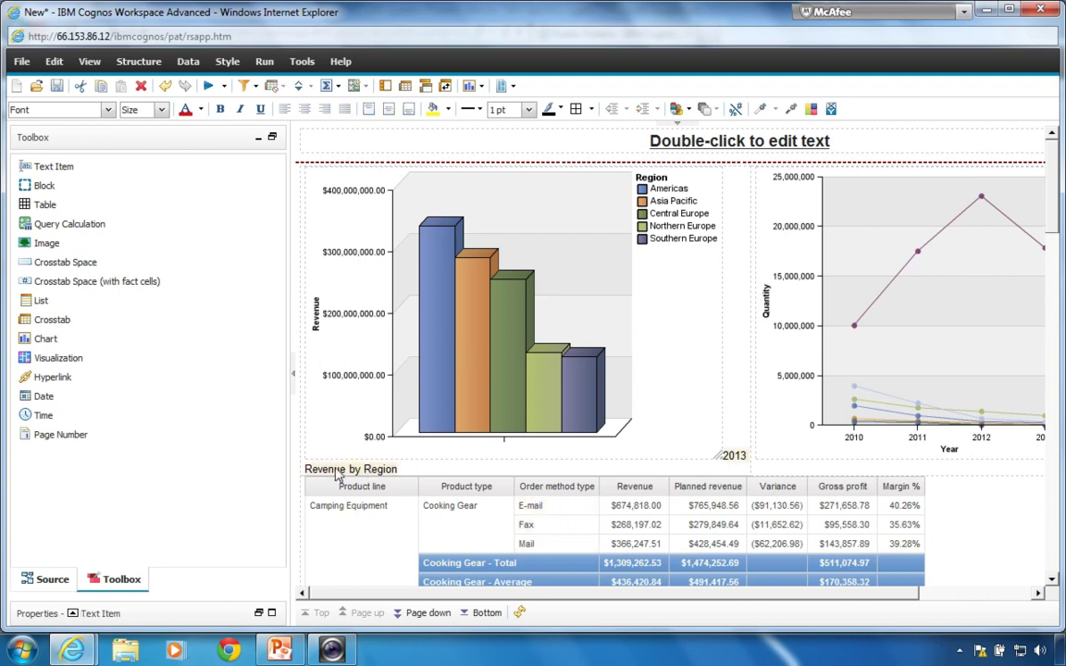
left_click(310, 427)
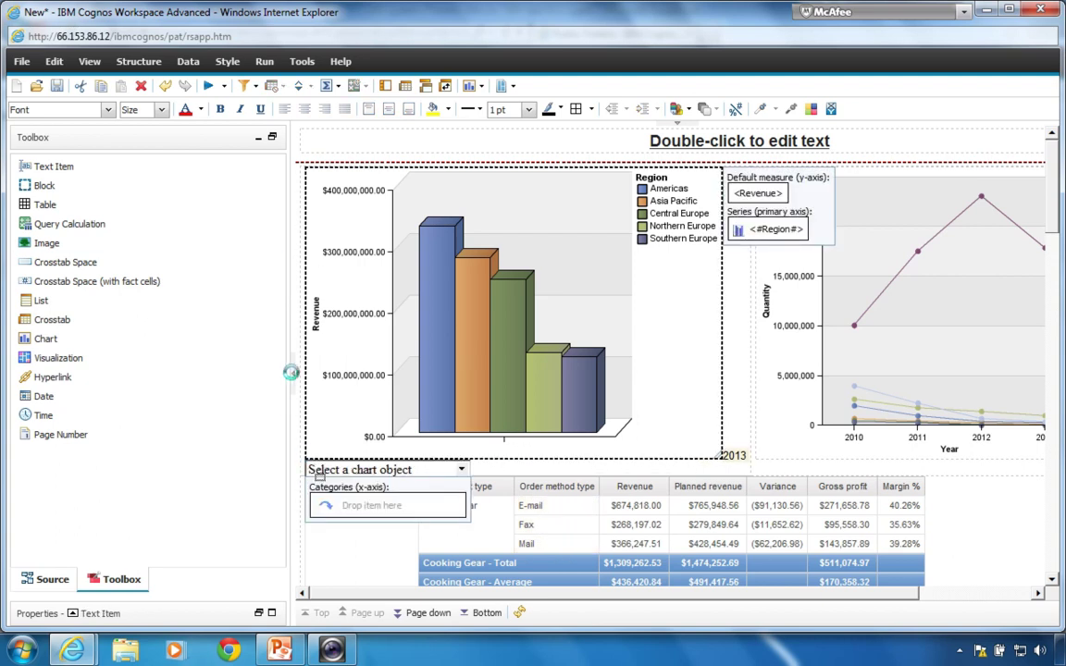
left_click(375, 352)
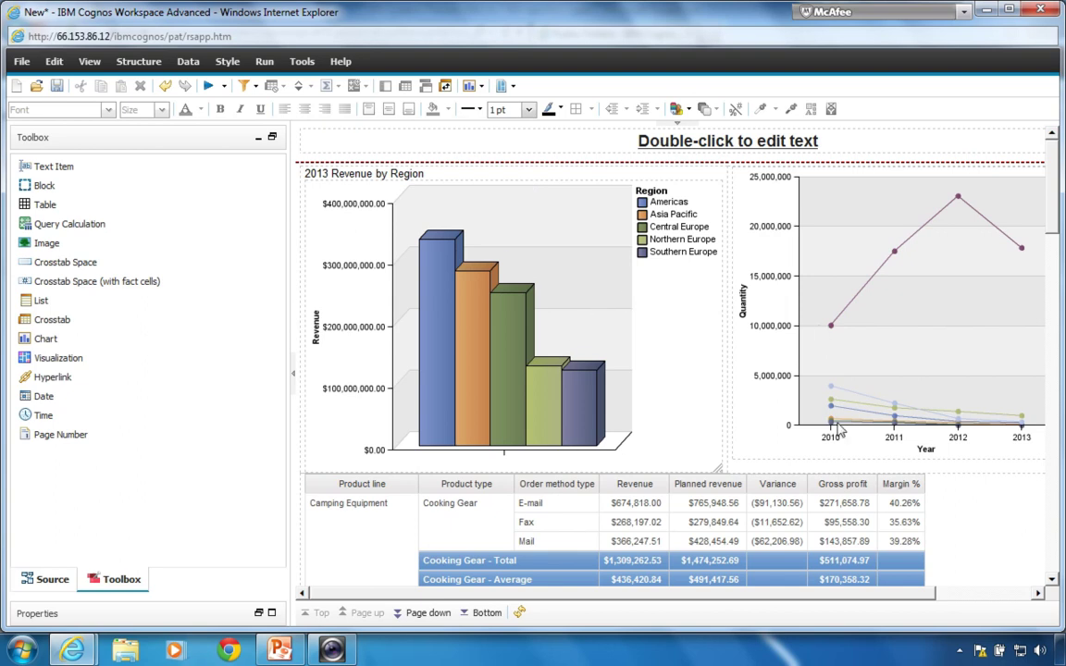
- Remove the "2013 Revenue by Region" text from above the column chart
left_click(45, 211)
left_click(335, 182)
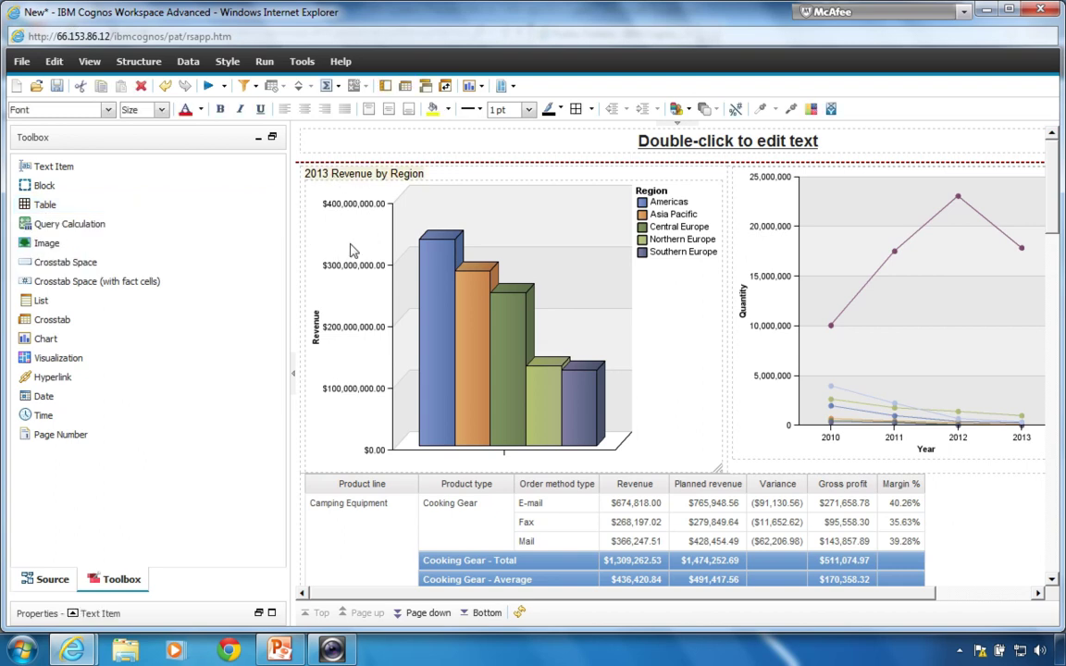
left_click(349, 243)
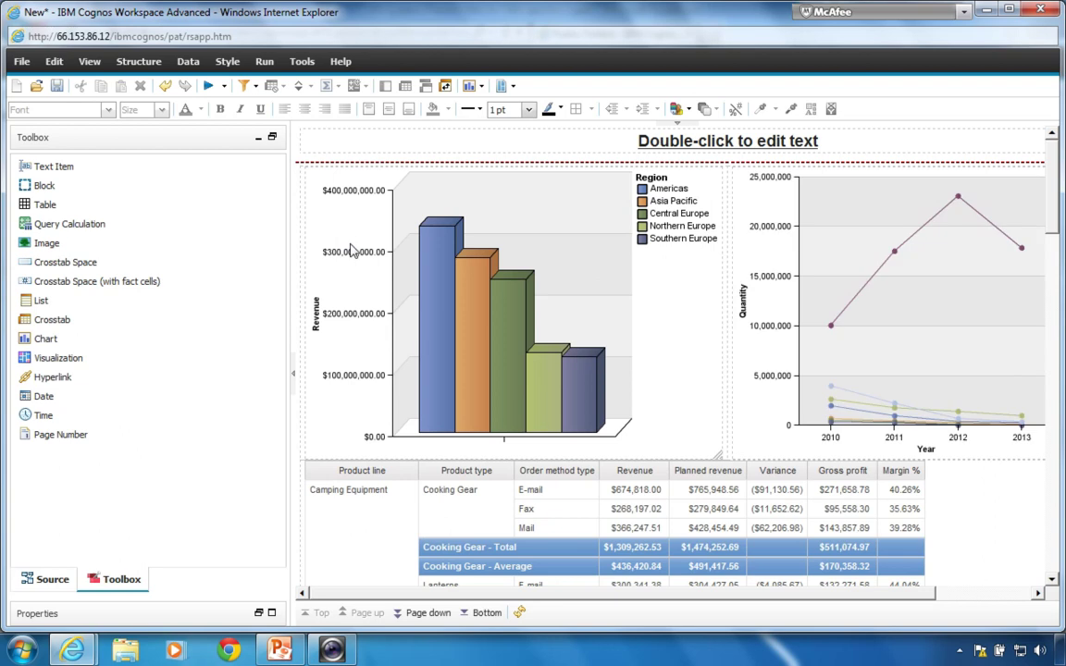
- Open the filters of the Revenue-by-Region column chart and examine the Year filter's usage and application settings
left_click(435, 274)
left_click(245, 86)
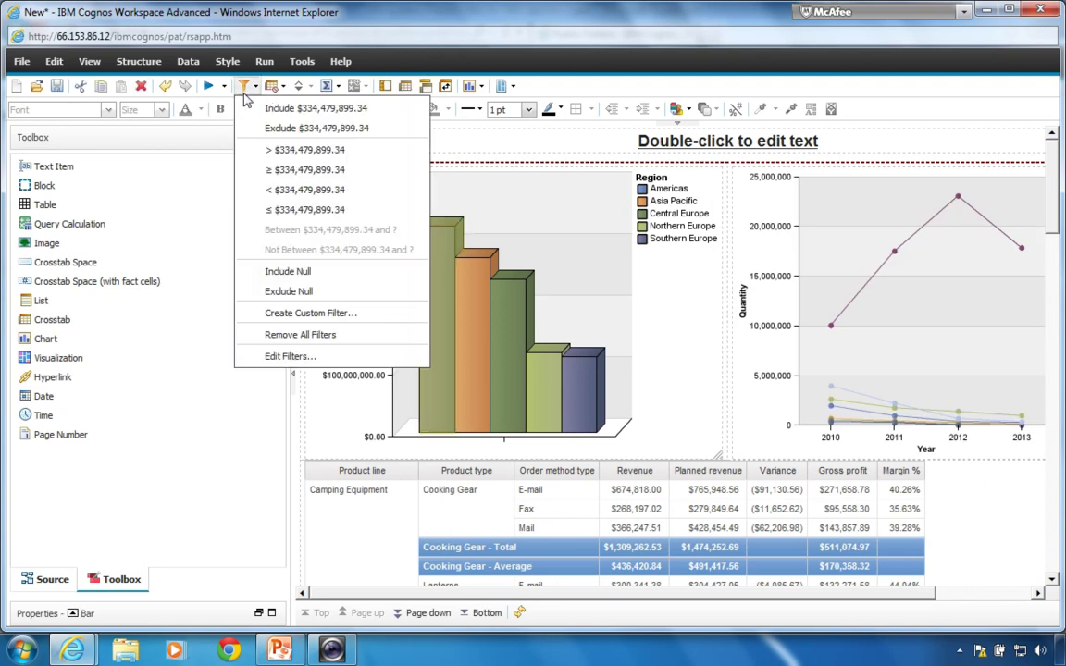
left_click(277, 323)
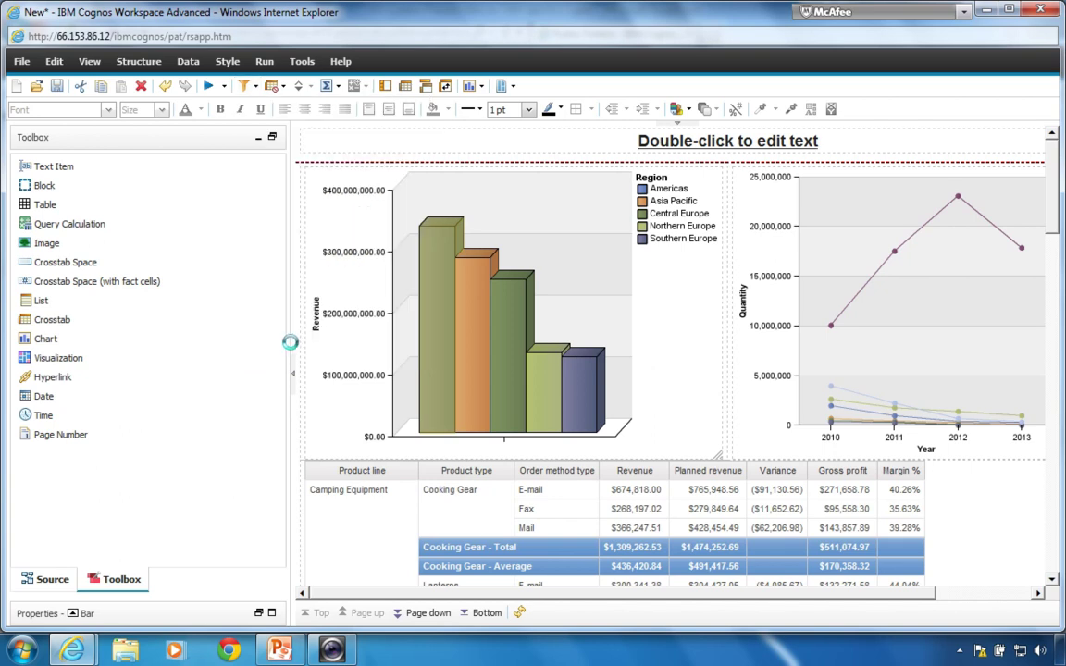
left_click(368, 277)
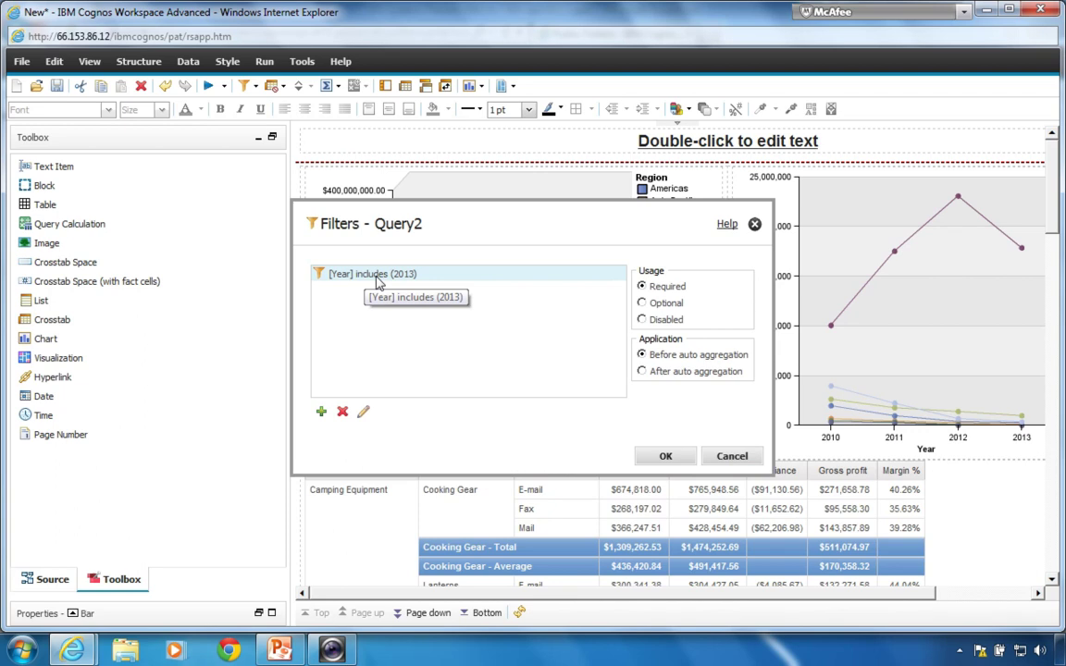
left_click(664, 454)
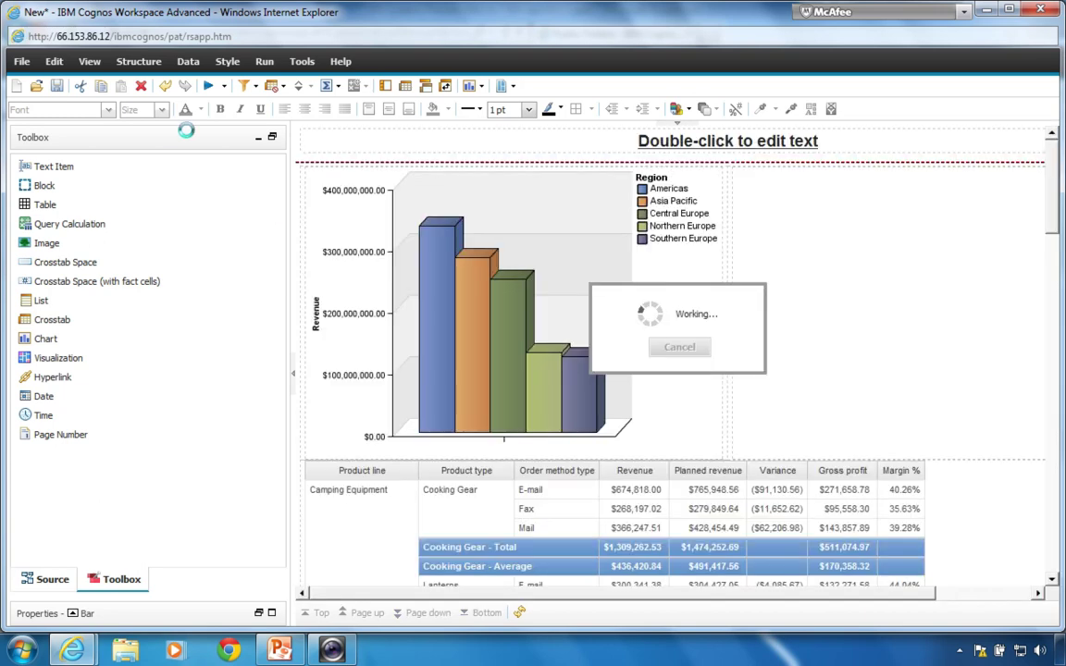
- Edit the Revenue-by-Region column chart's Year filter to prompt for values when the report is run in the viewer
left_click(250, 86)
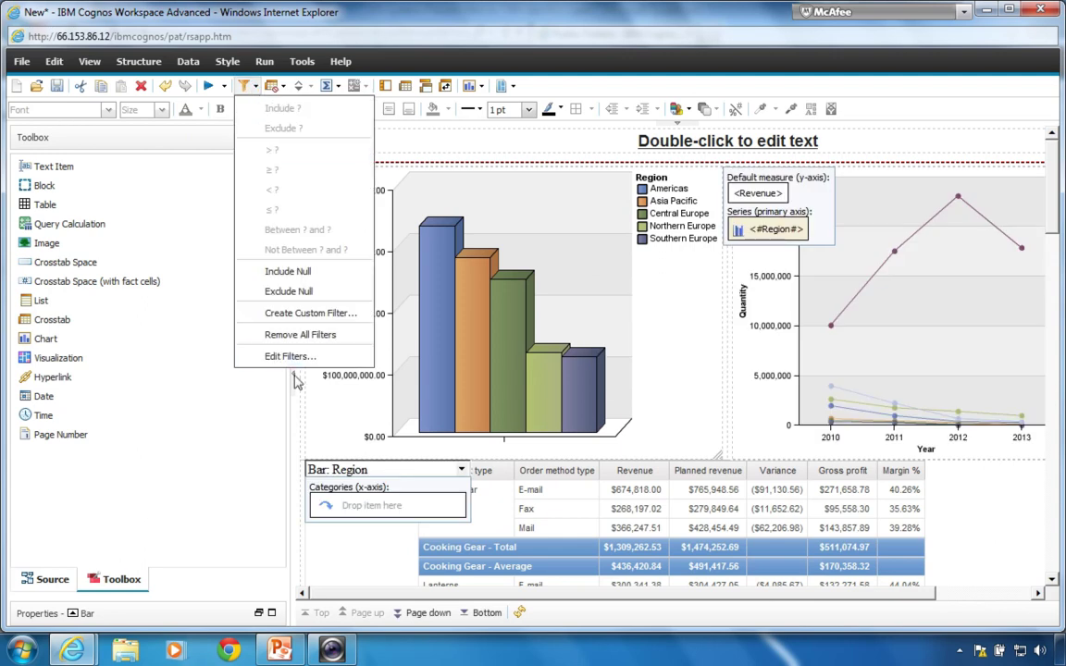
left_click(250, 349)
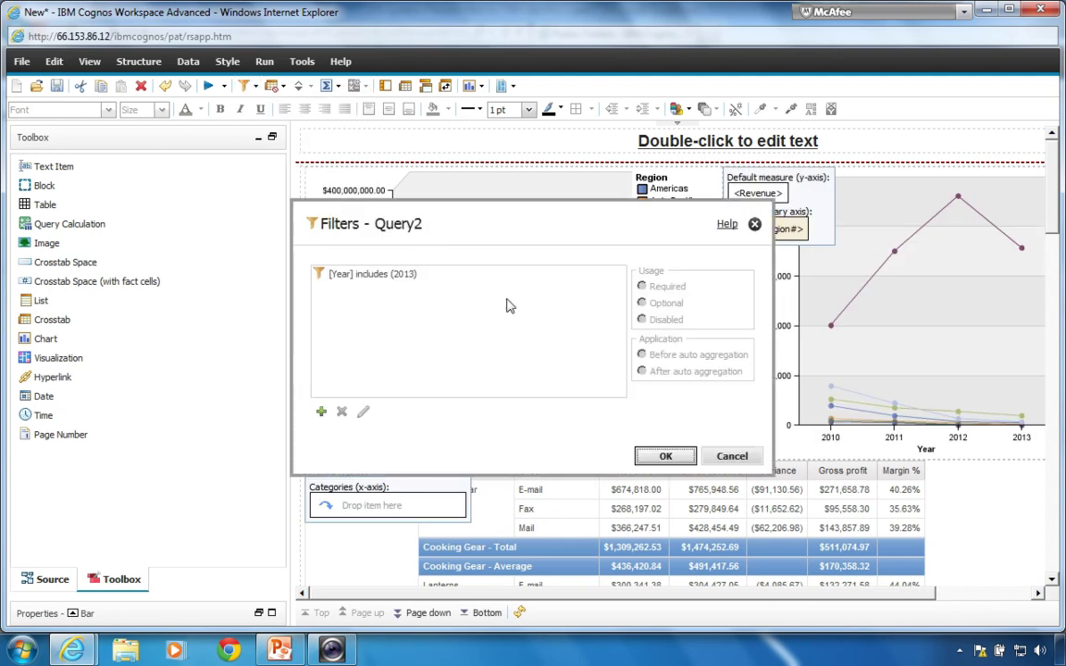
left_click(371, 277)
double_click(371, 275)
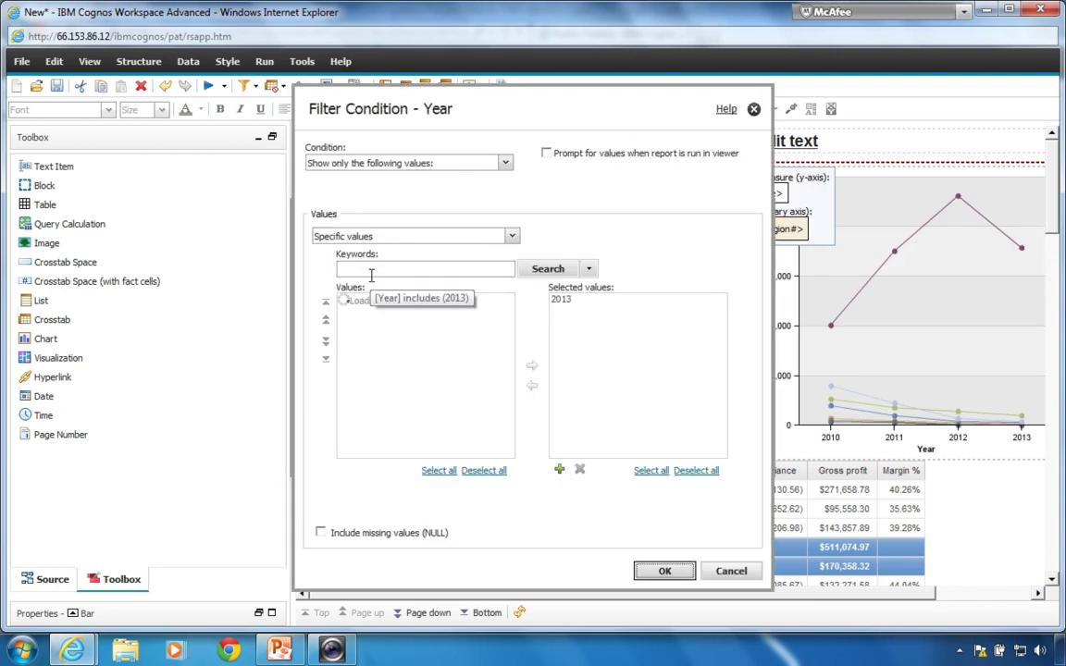
left_click(545, 153)
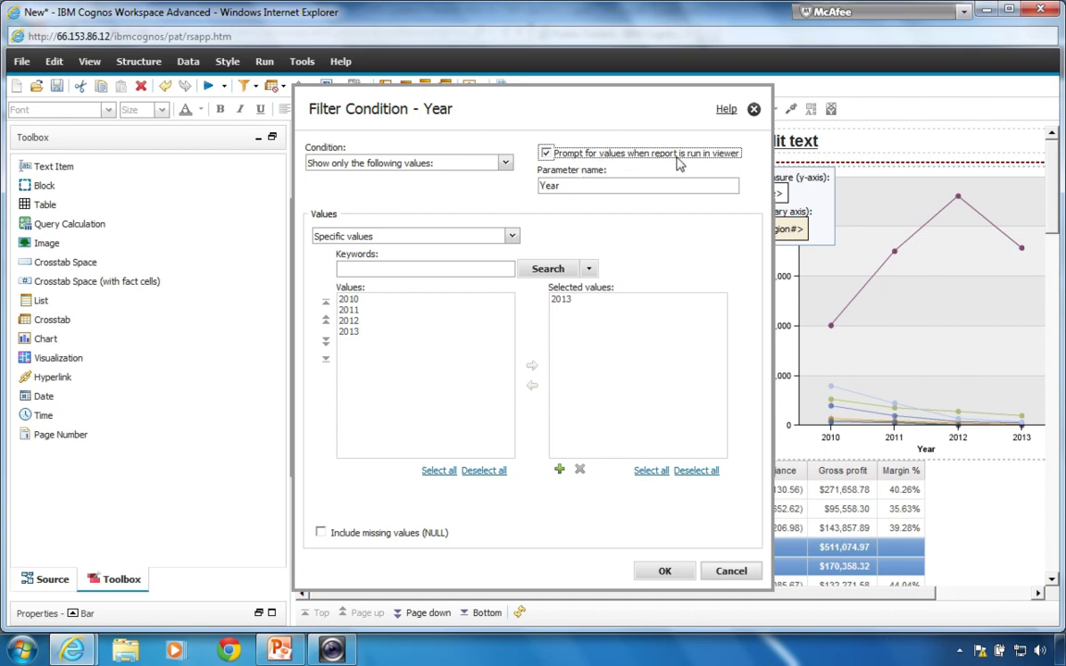
left_click(724, 157)
left_click(731, 157)
left_click(663, 571)
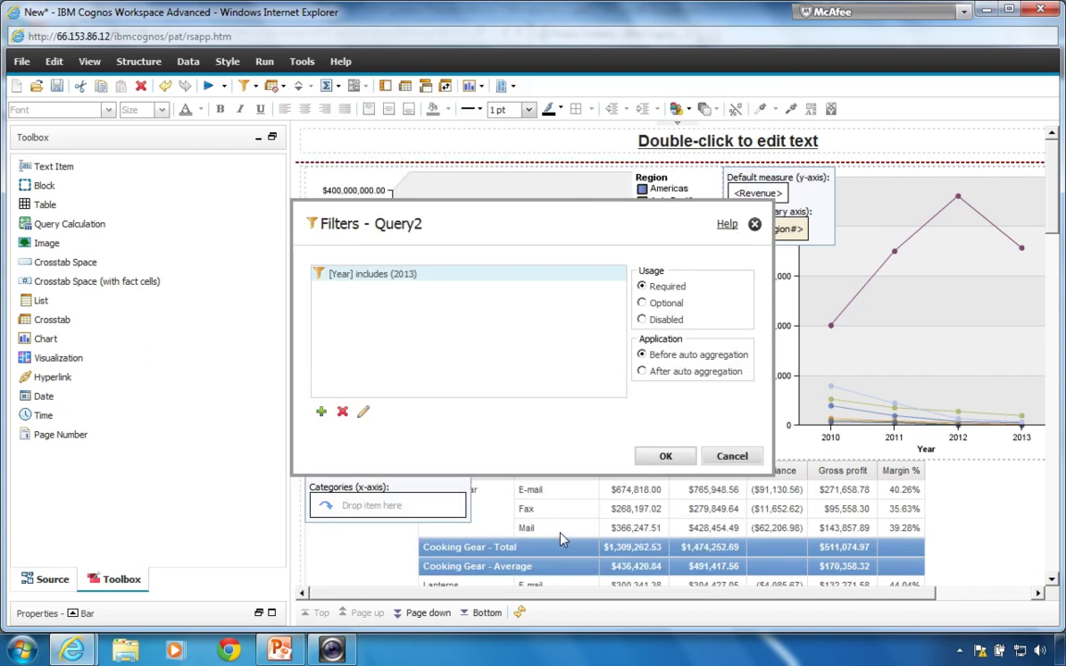
left_click(664, 456)
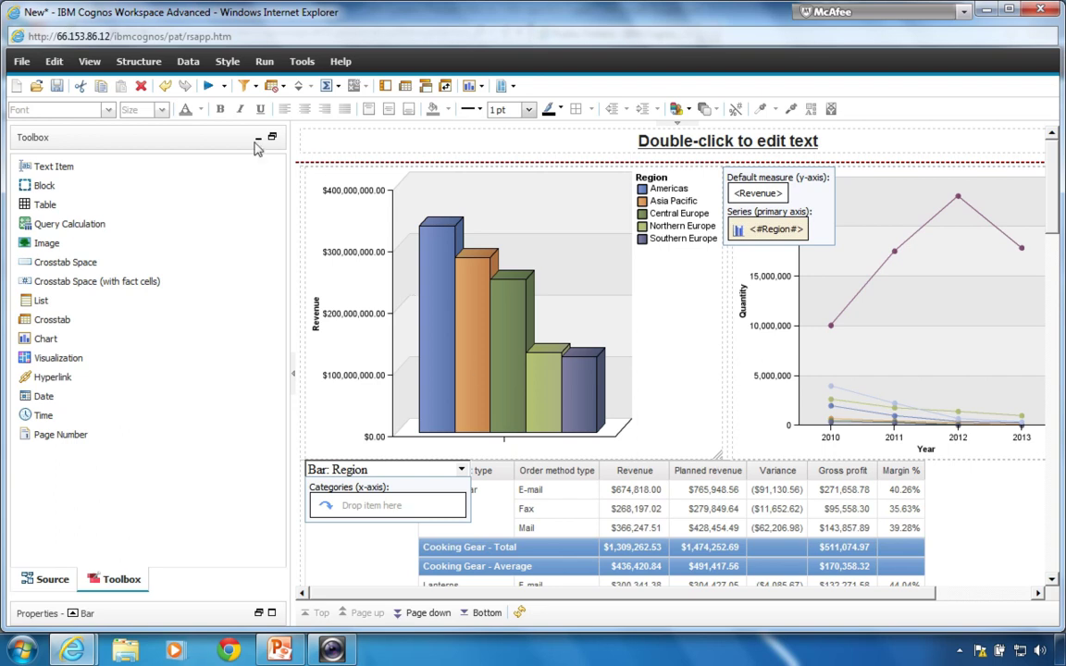
- Run the report with 2012 as the Year prompt value, examine the column chart's revenue values, and close the viewer
left_click(209, 87)
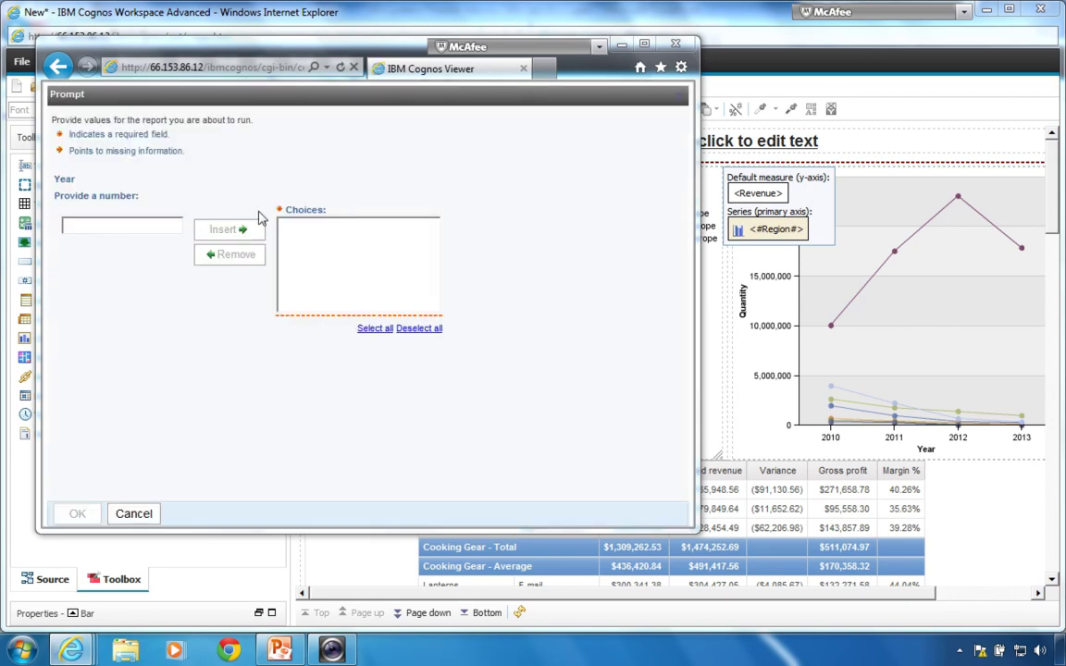
left_click(91, 223)
type("2012")
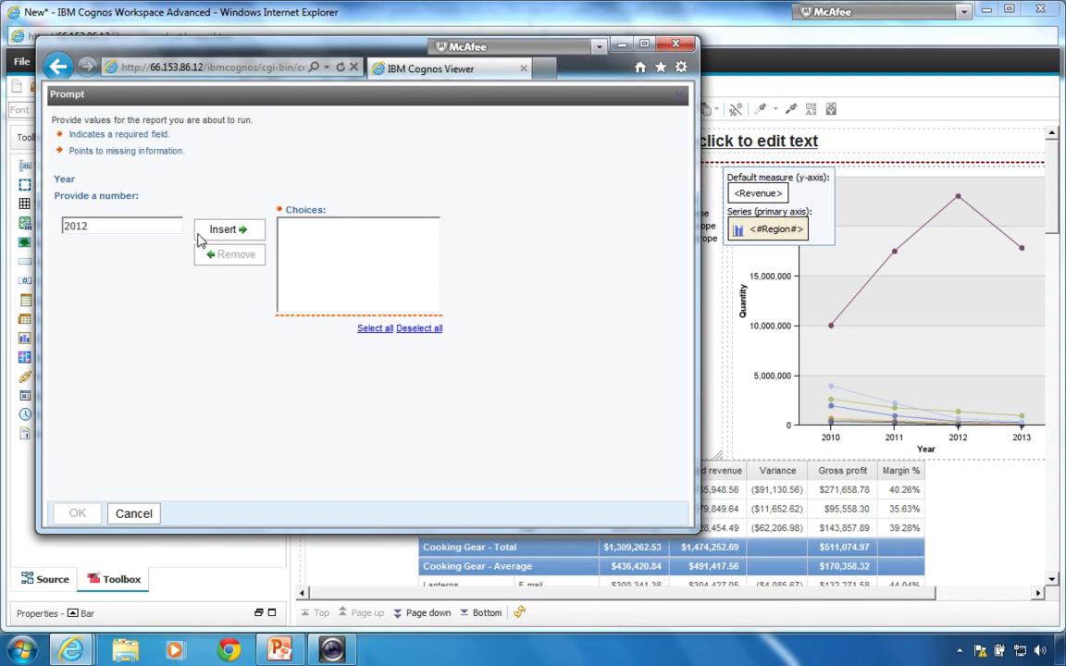
left_click(228, 228)
left_click(78, 514)
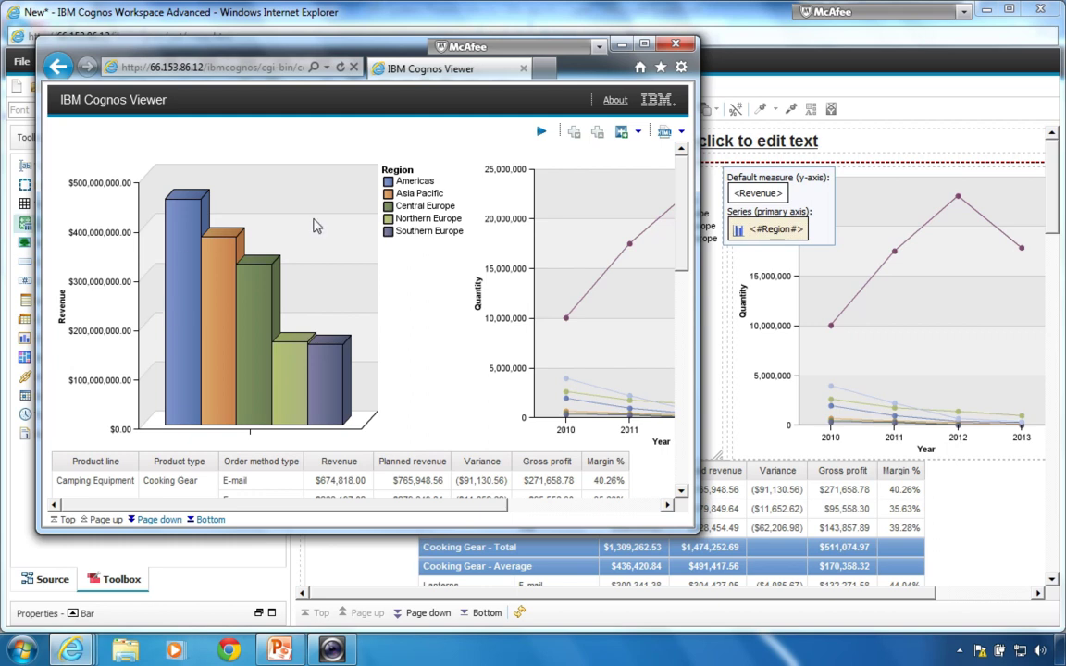
mouse_move(246, 269)
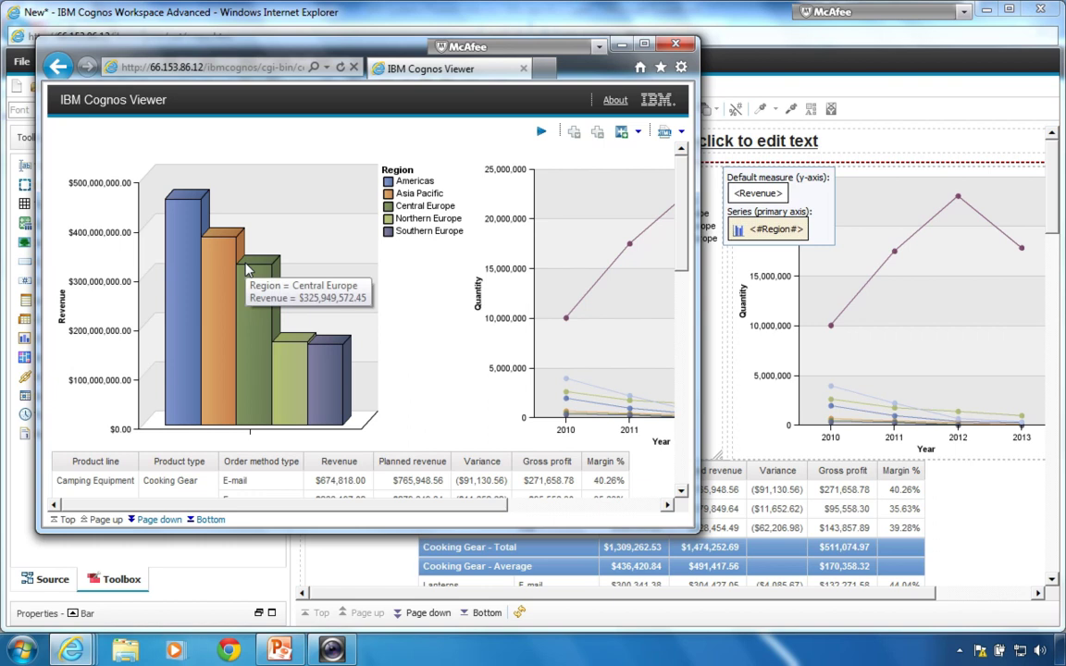
left_click(675, 44)
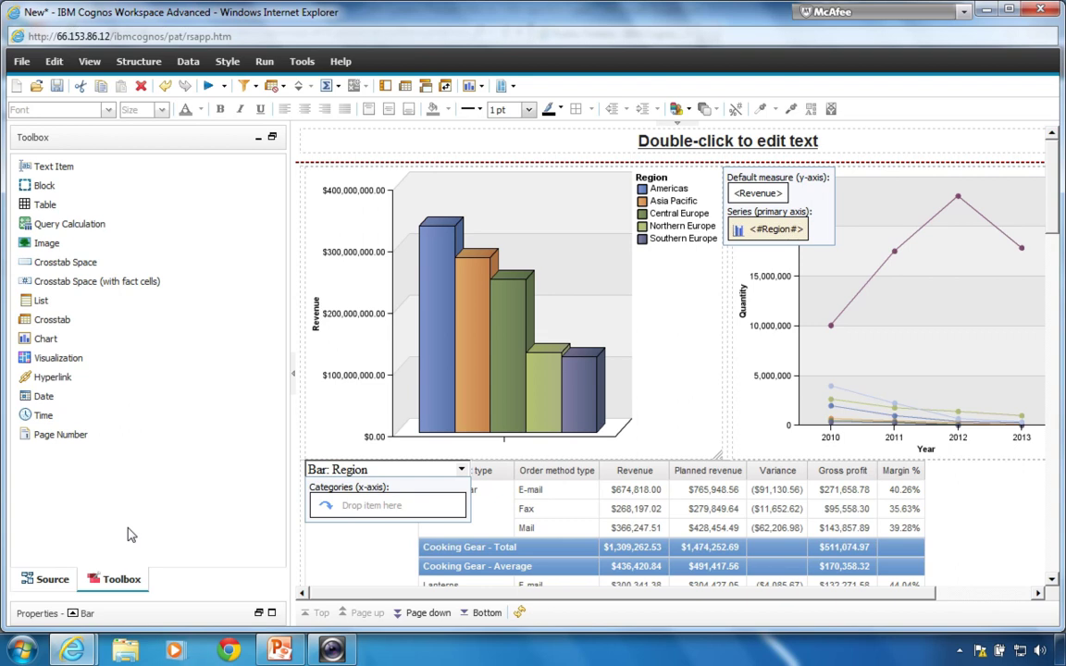
- Save the report as "Webinar Report" in the GO Sales (query) package folder and close the report editor
left_click(58, 89)
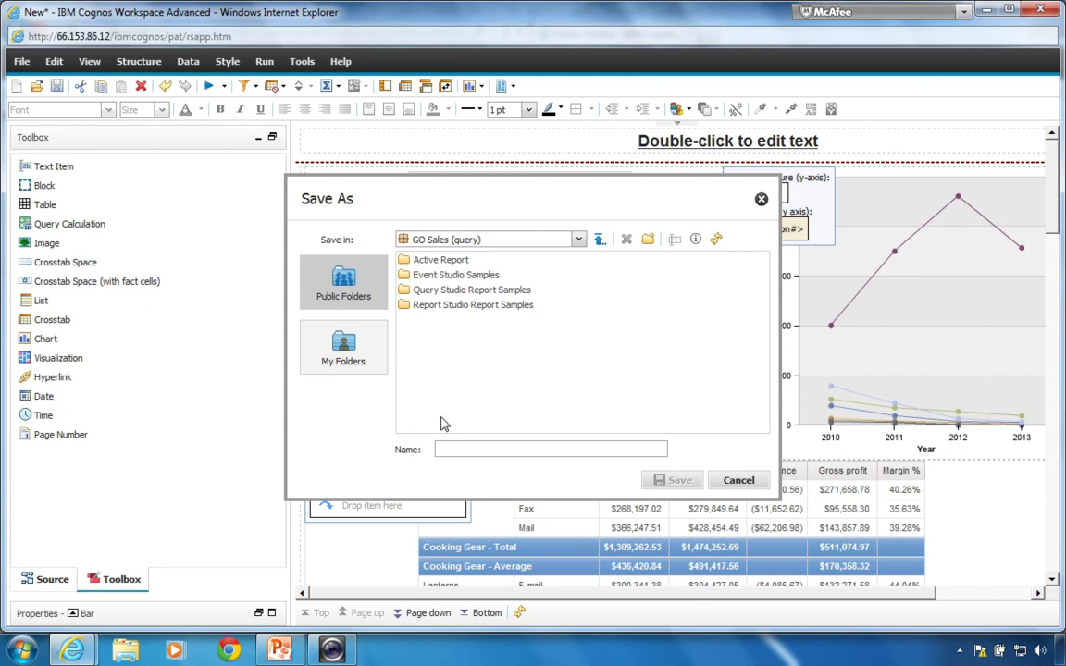
type("Webinar Report")
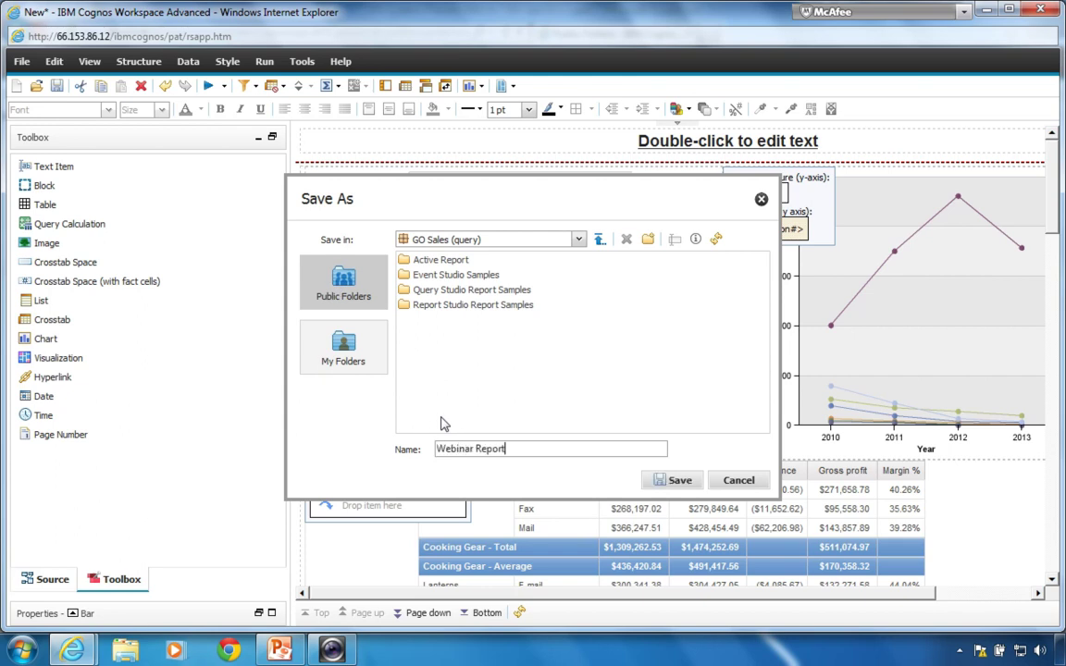
key("Return")
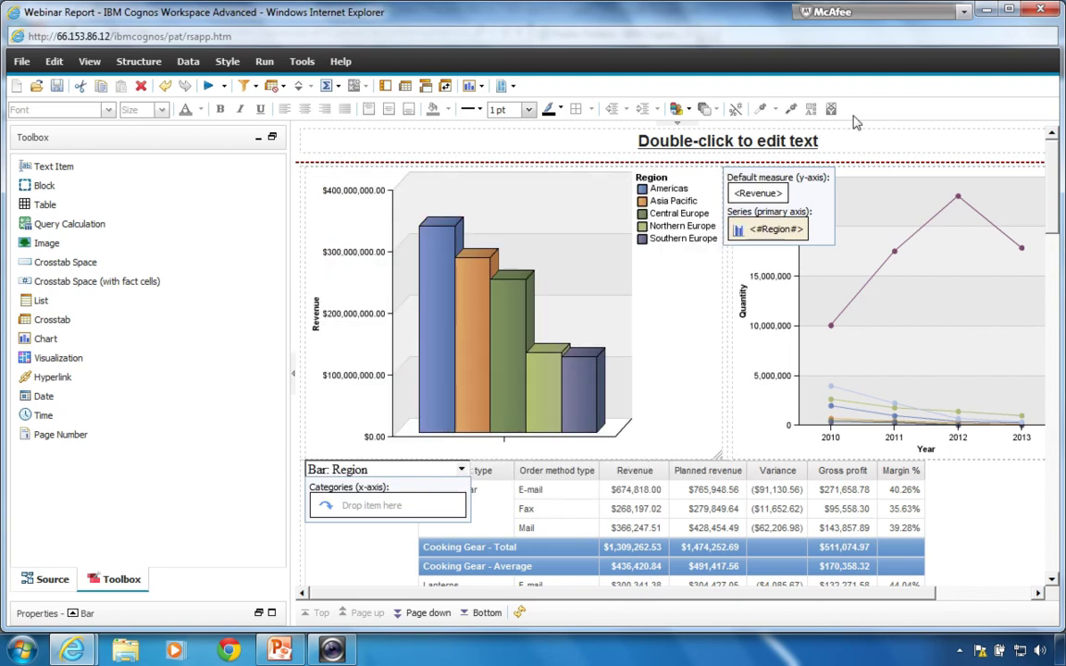
key("alt+F4")
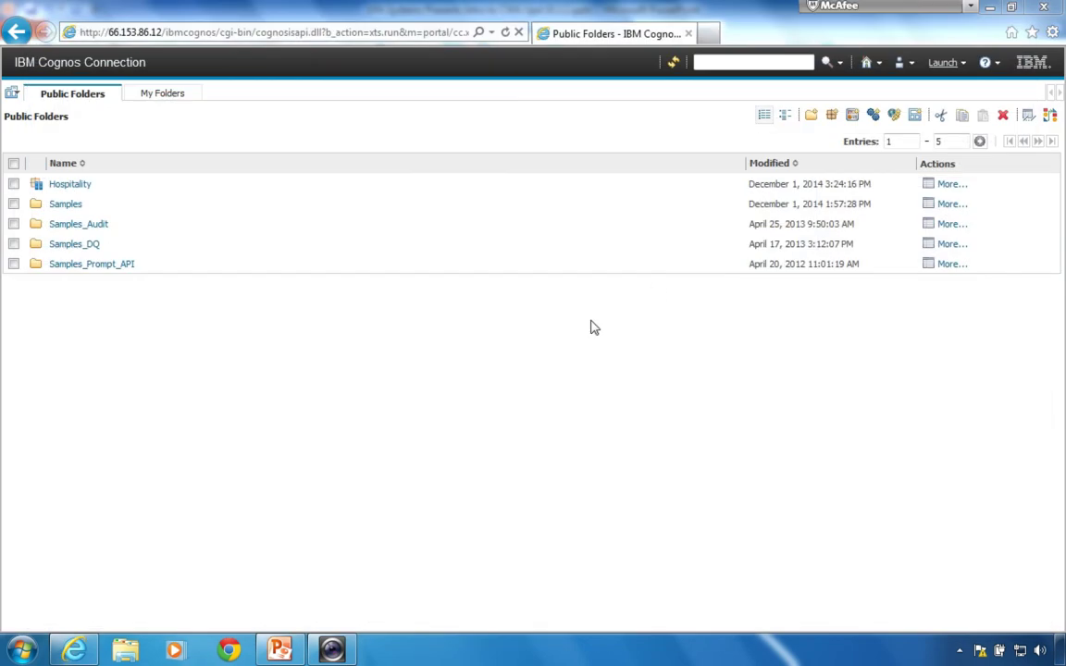
- Switch to the PowerPoint presentation and start the slide show from slide 11, "Custom User Interfaces and Profiles"
left_click(280, 649)
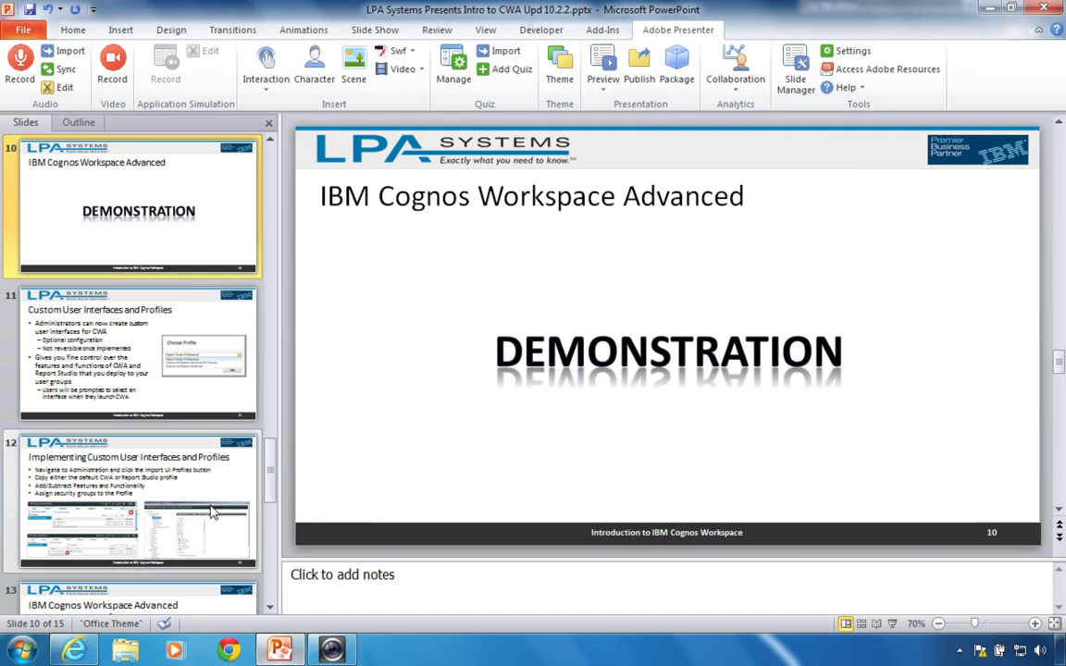
left_click(138, 367)
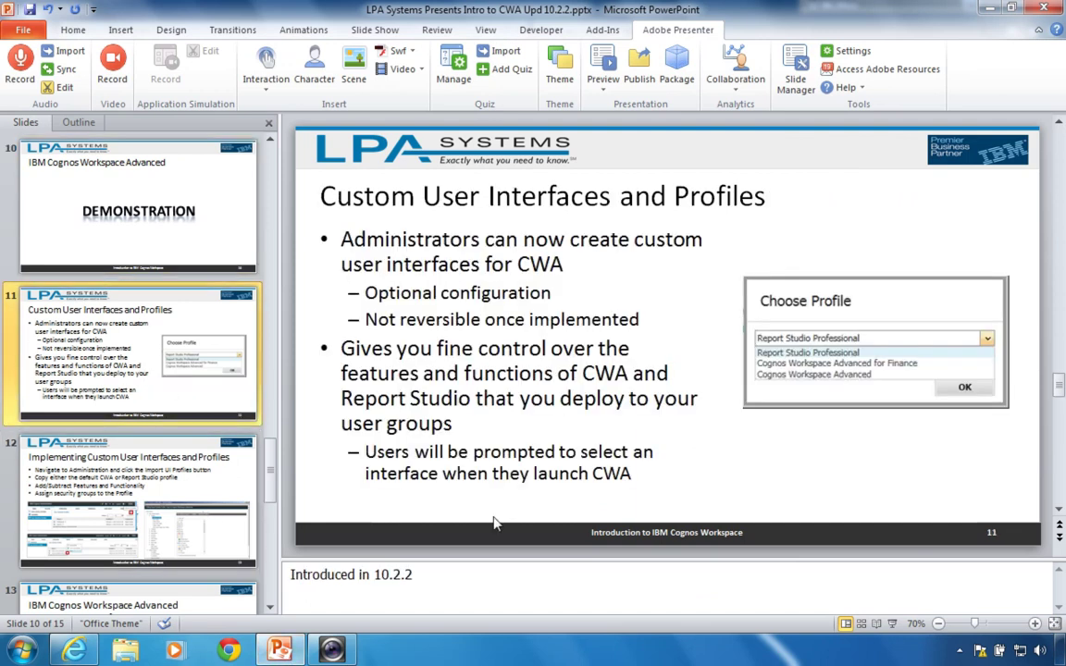
left_click(892, 623)
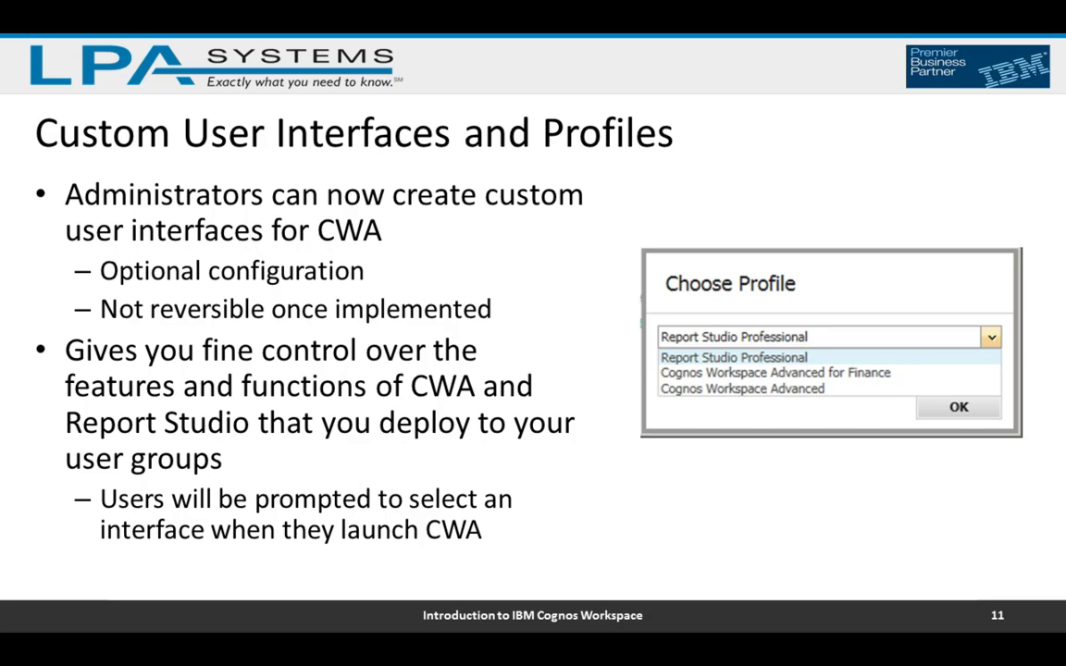
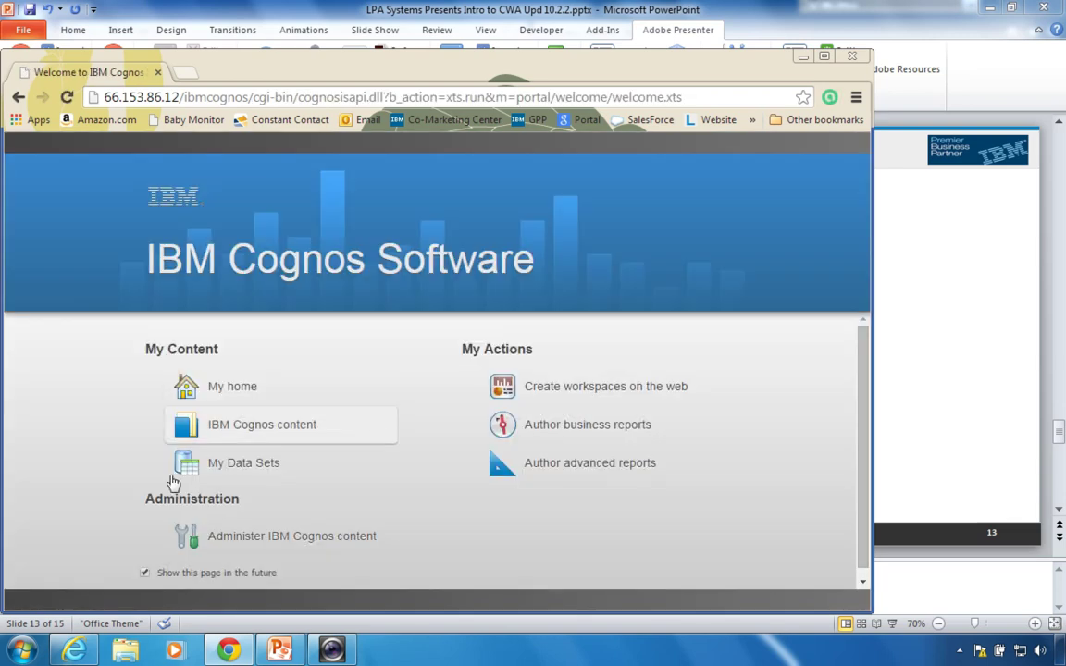
- Import the user interface profiles in IBM Cognos Administration's security settings, accepting the nonreversible change
left_click(279, 548)
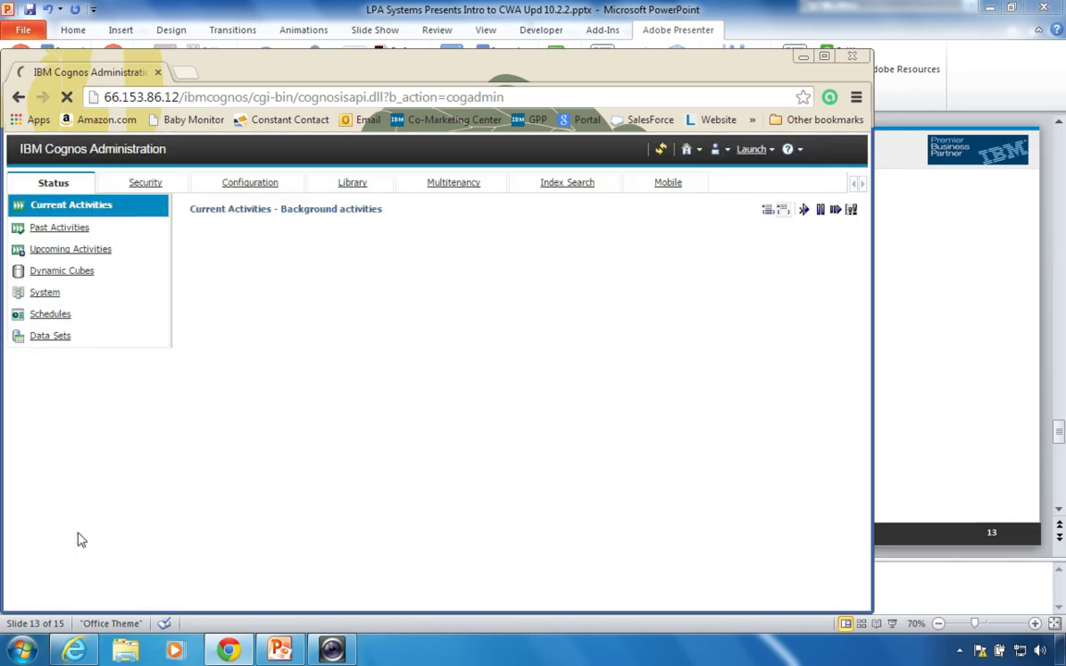
left_click(139, 184)
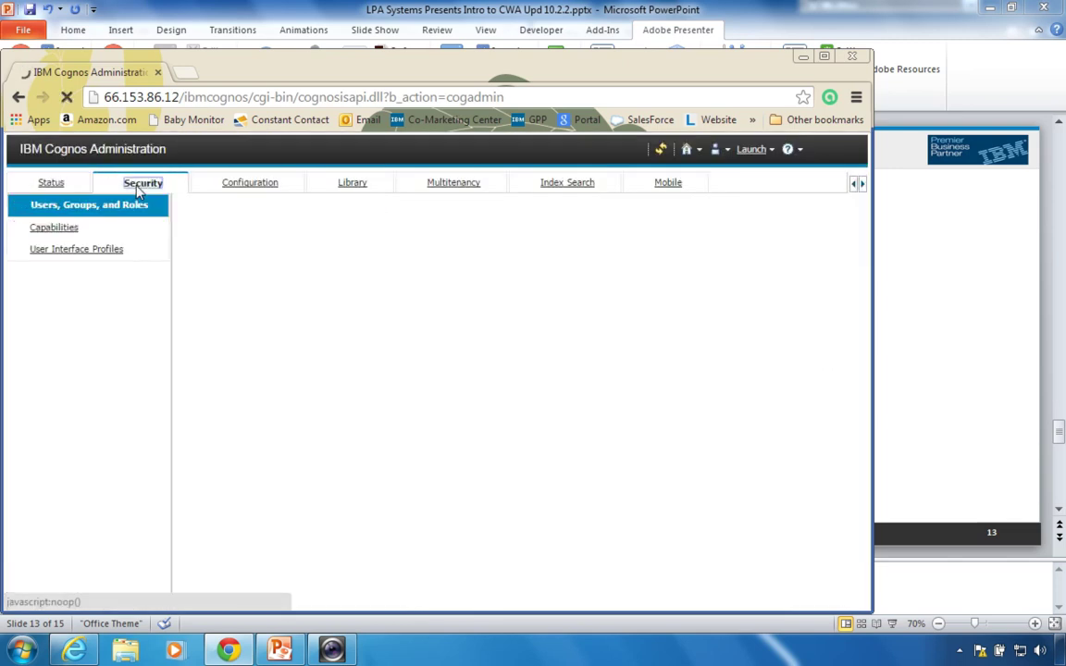
left_click(73, 257)
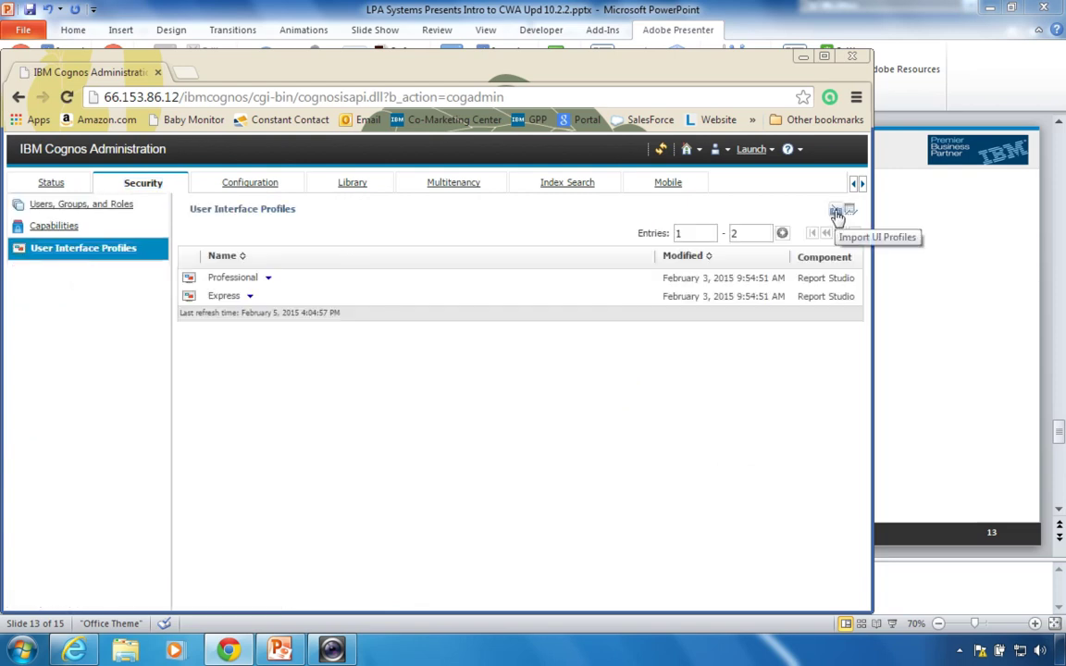
left_click(836, 213)
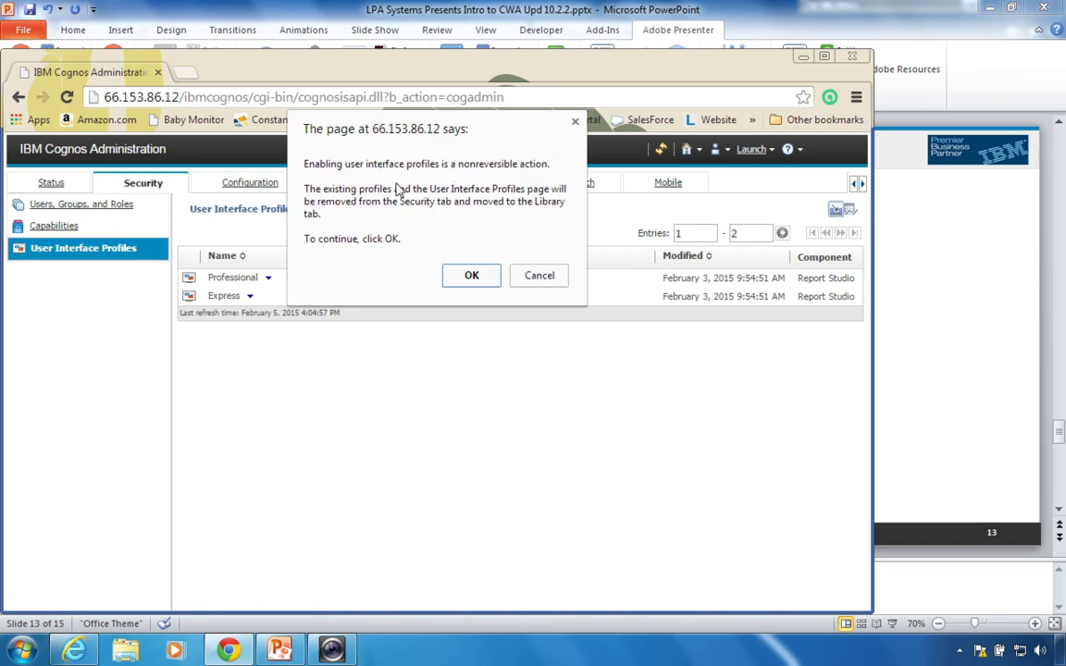
left_click(471, 276)
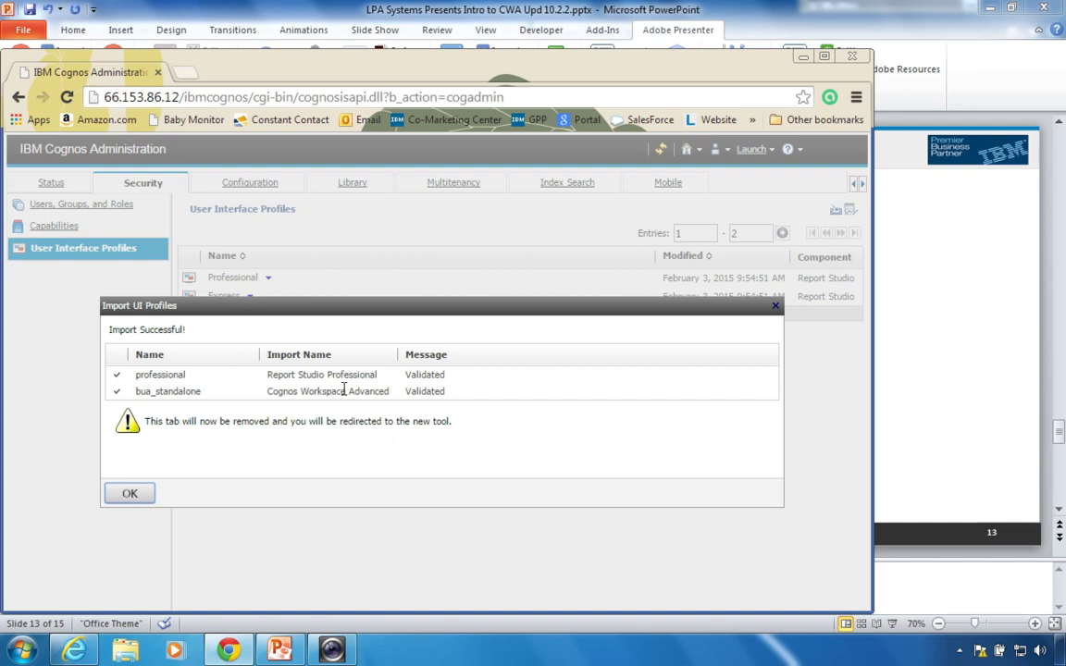
left_click(126, 492)
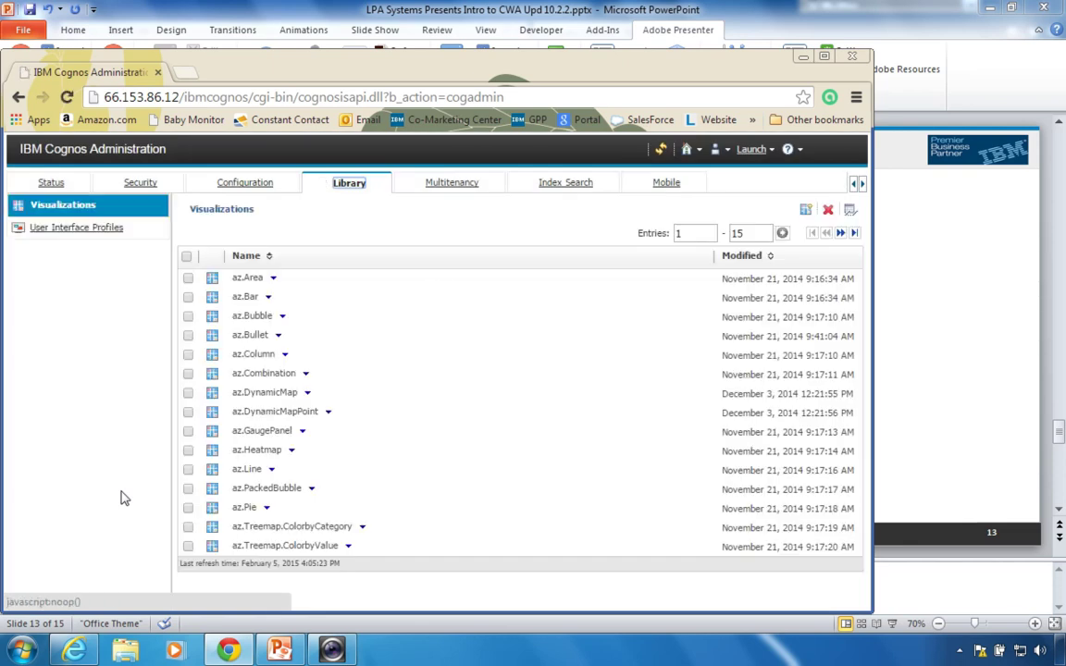
- Examine the User Interface Profiles in the Library and compare them with the remaining Security sections
left_click(52, 227)
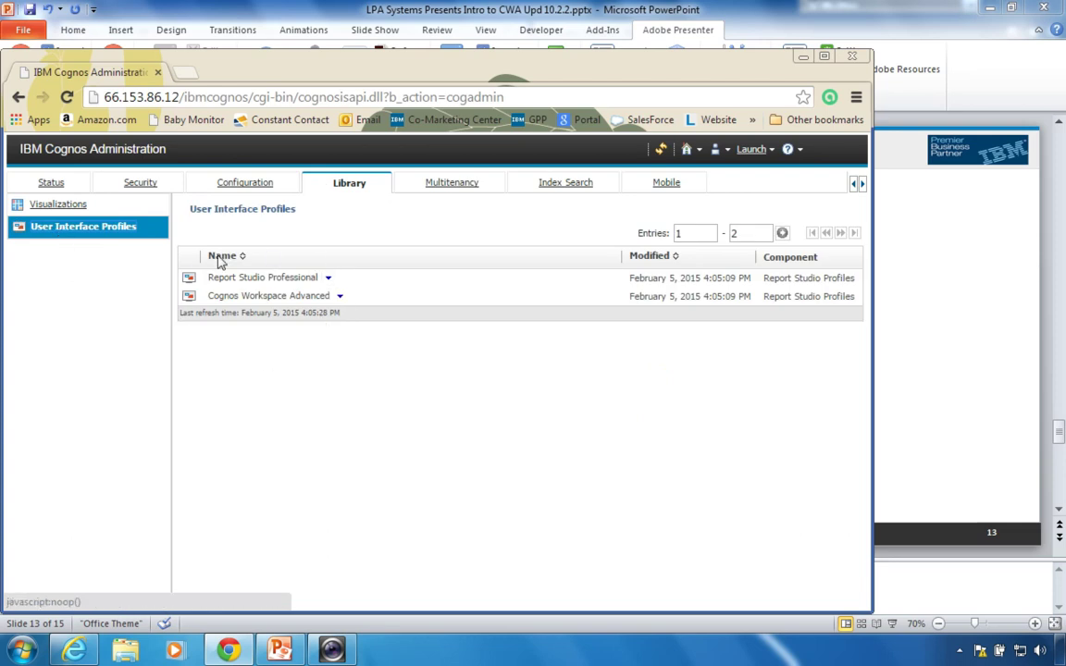
left_click(130, 184)
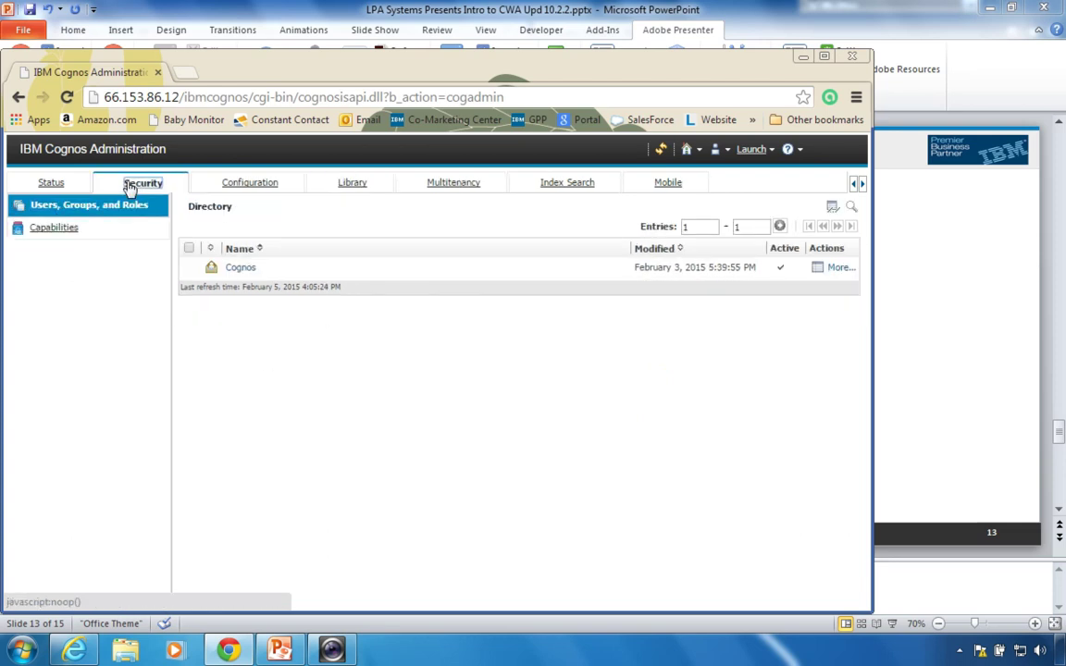
left_click(353, 184)
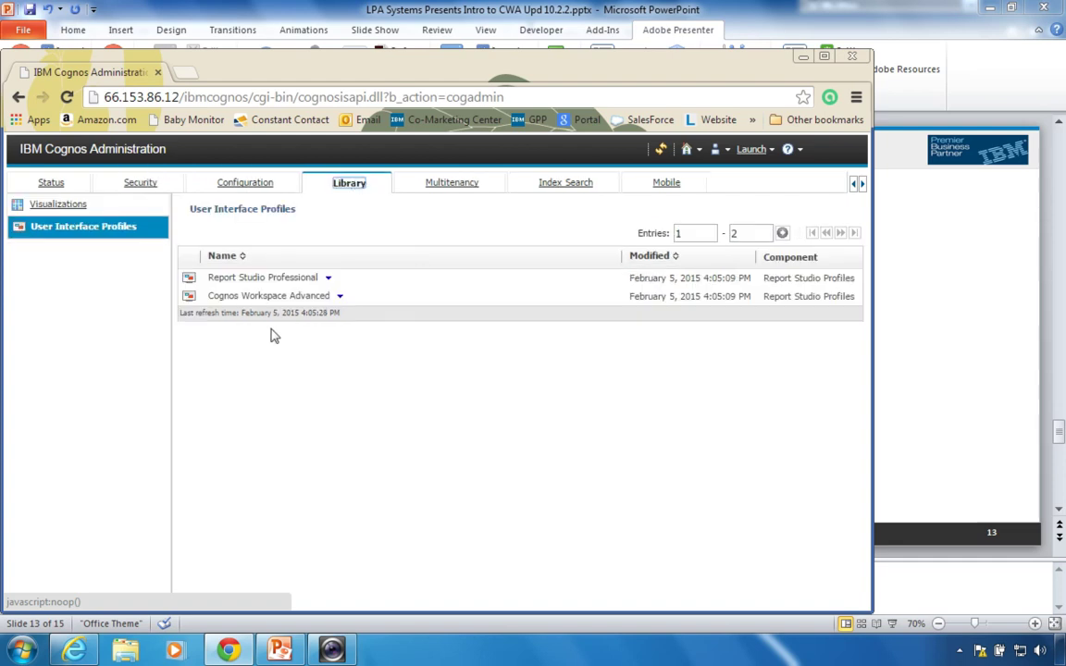
- Copy the Cognos Workspace Advanced profile under the name "Copy of Cognos Workspace Advanced + Layout"
left_click(341, 298)
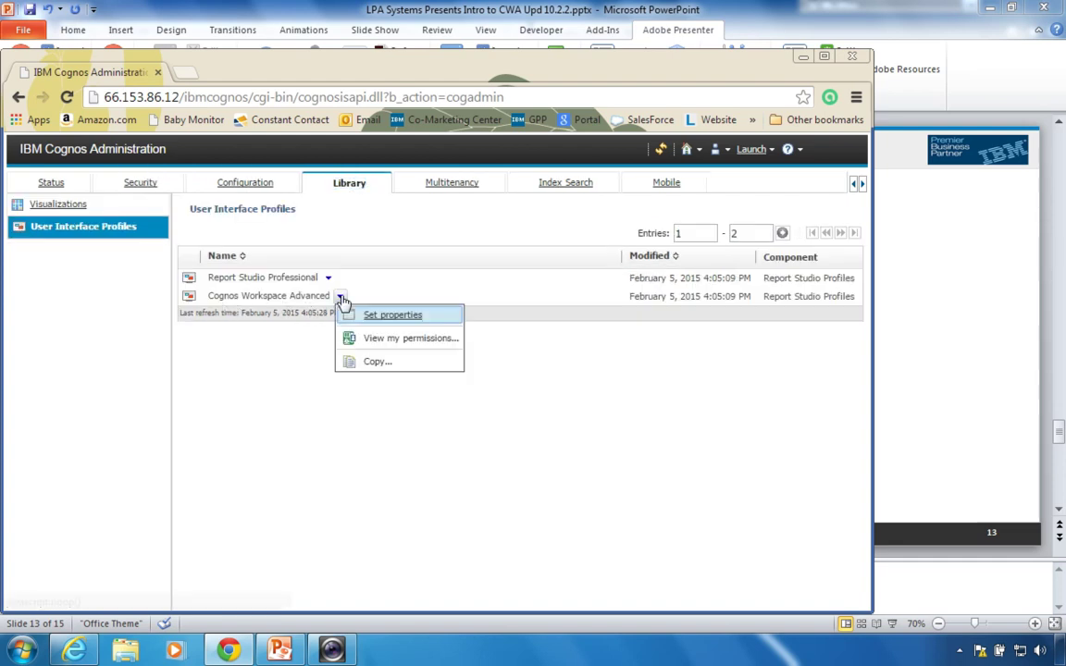
left_click(378, 363)
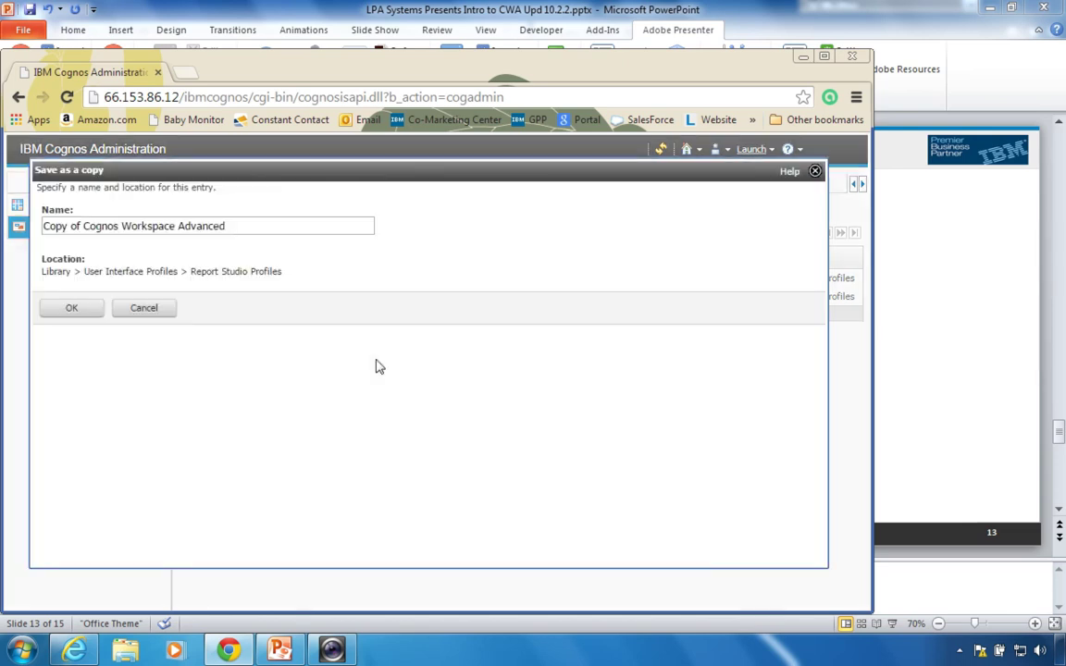
left_click(245, 227)
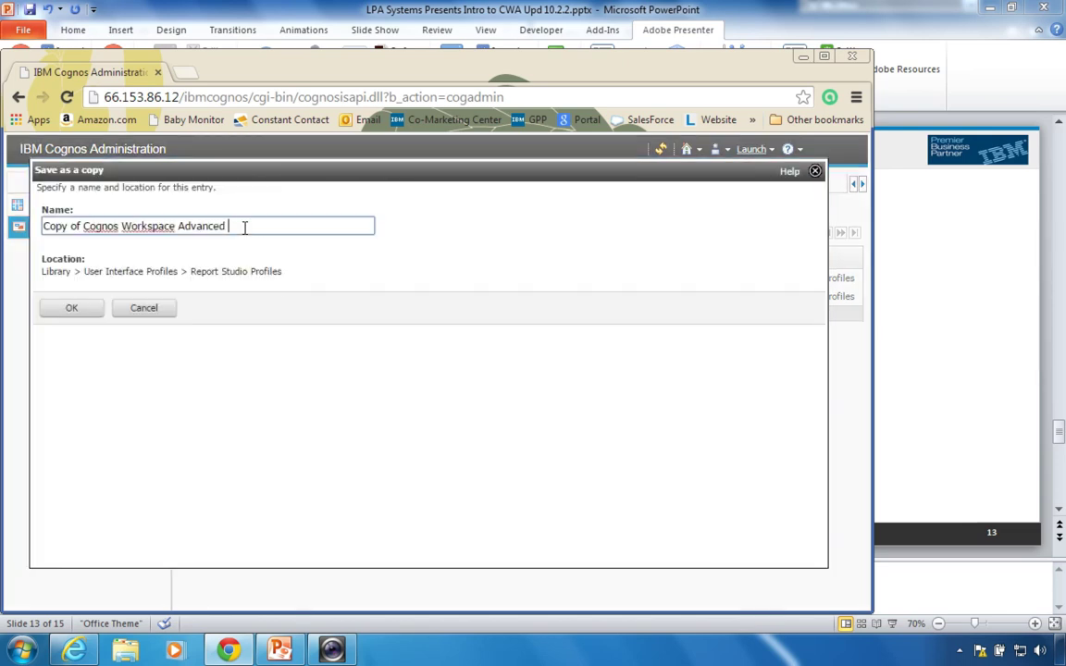
type("+ Layou")
left_click(71, 309)
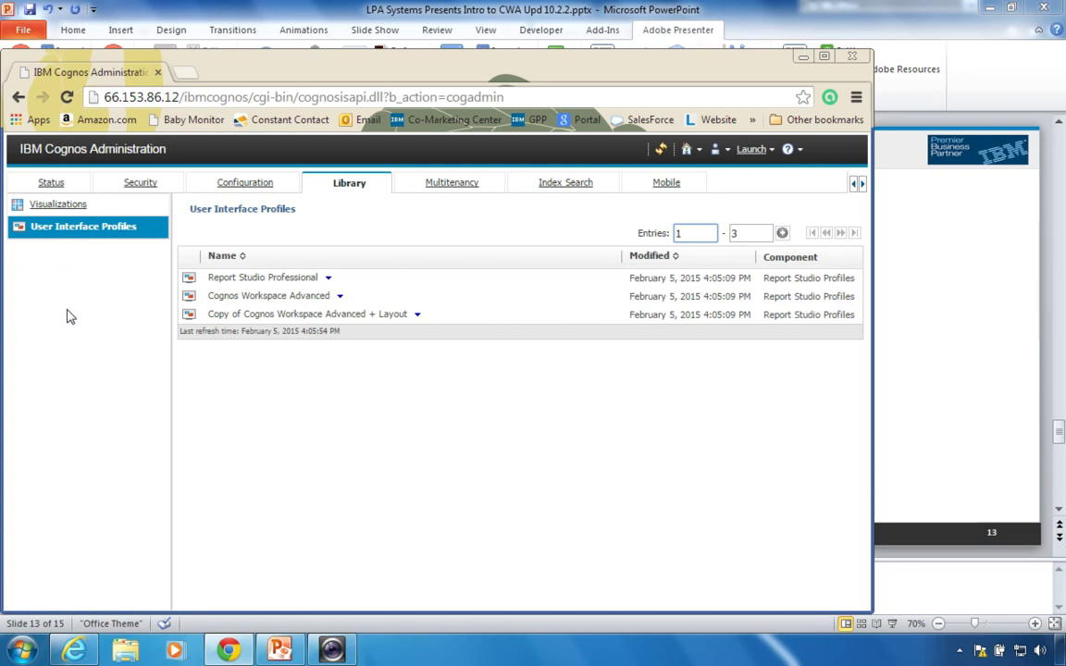
- Allow pop-ups for the Cognos site in the window opened from the "Copy of Cognos Workspace Advanced + Layout" profile, and close that window
left_click(418, 315)
left_click(450, 413)
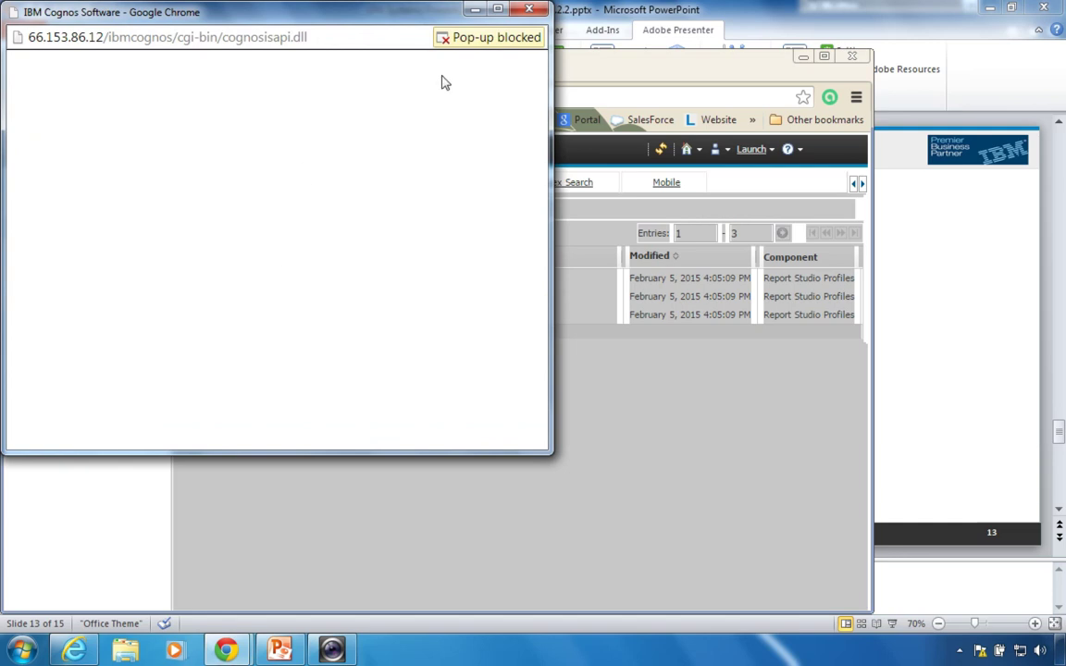
left_click(458, 40)
left_click(285, 103)
left_click(467, 160)
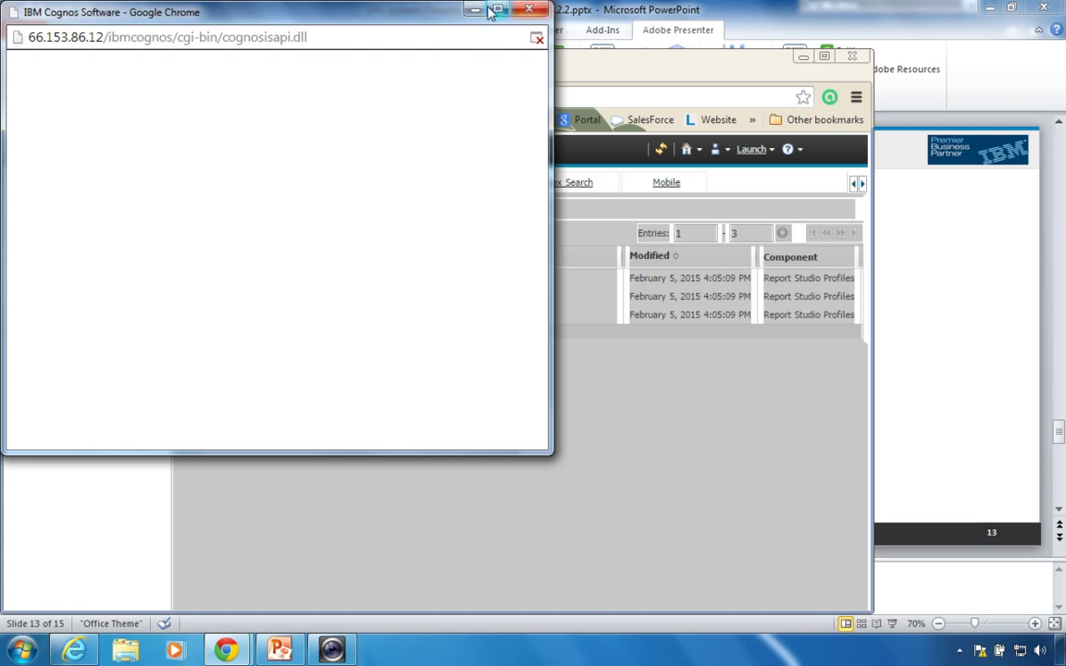
left_click(528, 12)
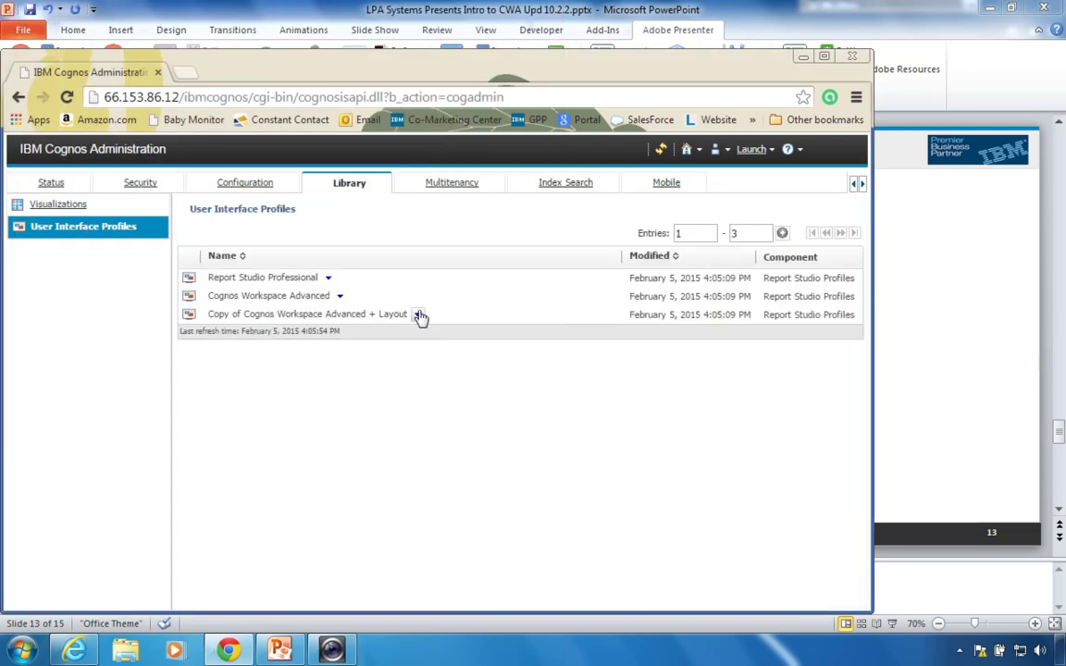
- Edit the "Copy of Cognos Workspace Advanced + Layout" profile and enable Layout Calculation for the Page view toolbox
left_click(418, 315)
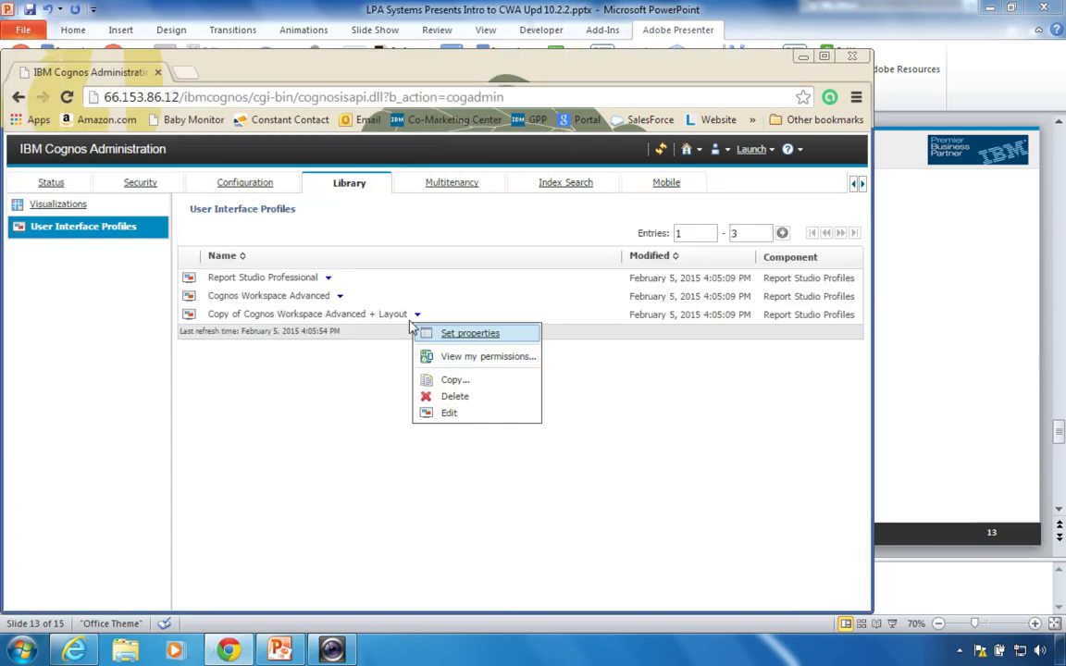
left_click(450, 415)
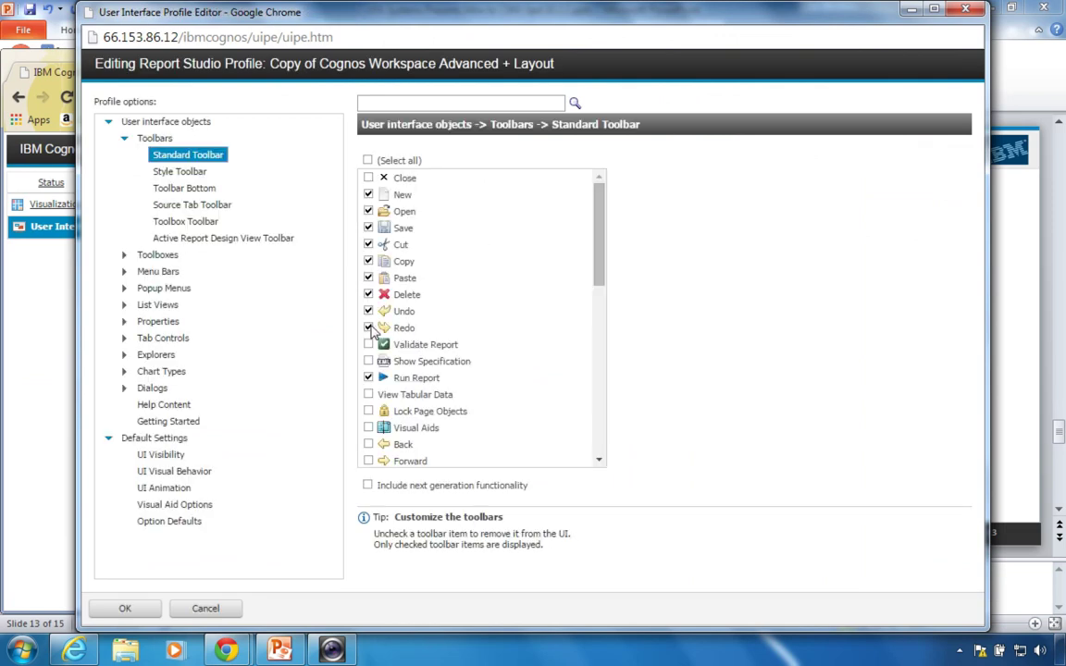
left_click(148, 255)
left_click(124, 254)
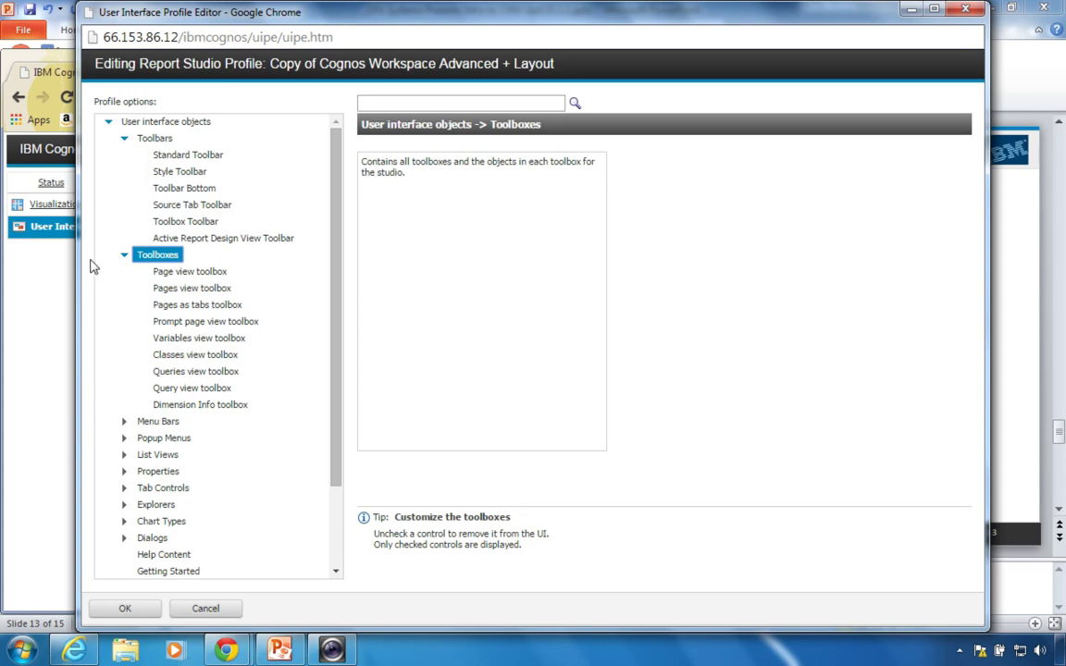
left_click(179, 274)
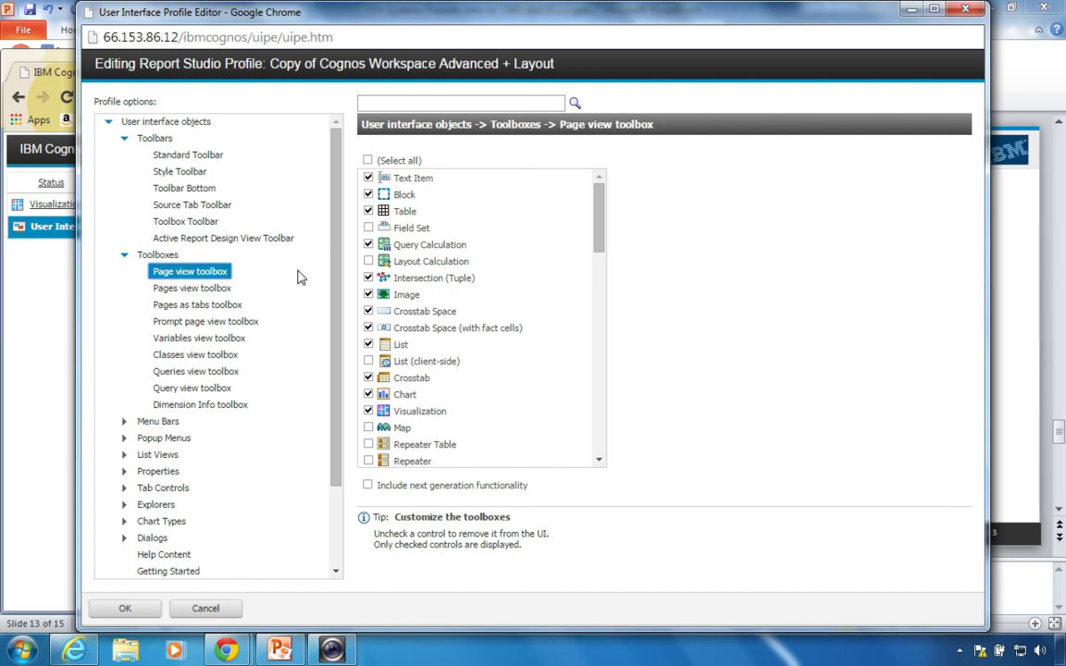
left_click(368, 262)
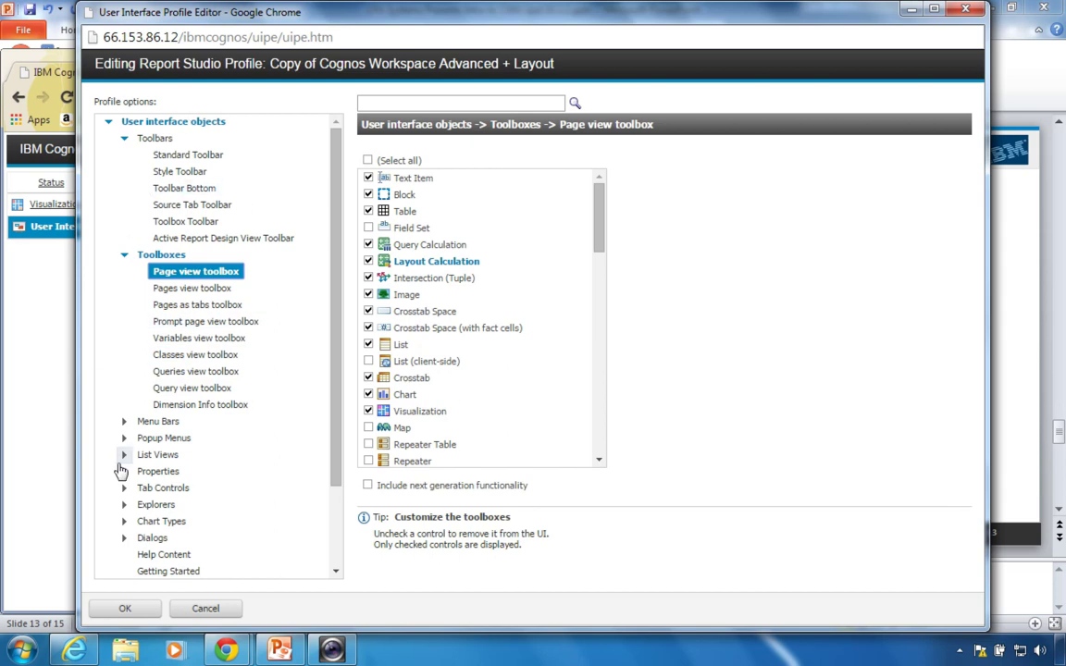
- Review the profile's Report Studio Menu Bar options, return to the Page view toolbox and save the profile
left_click(124, 420)
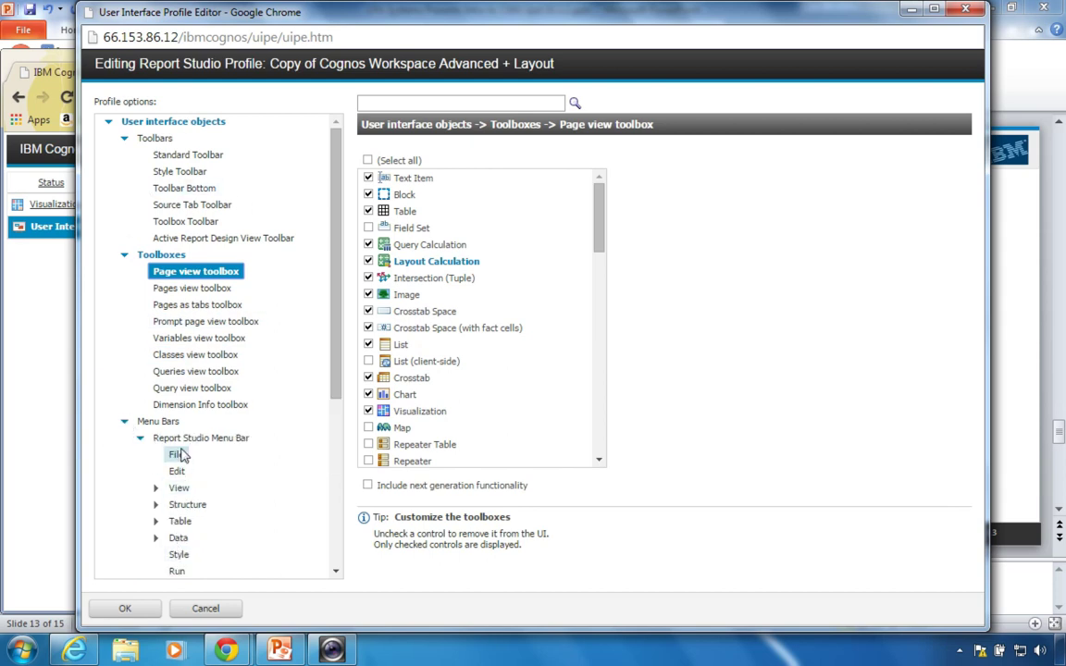
left_click(176, 454)
left_click(140, 437)
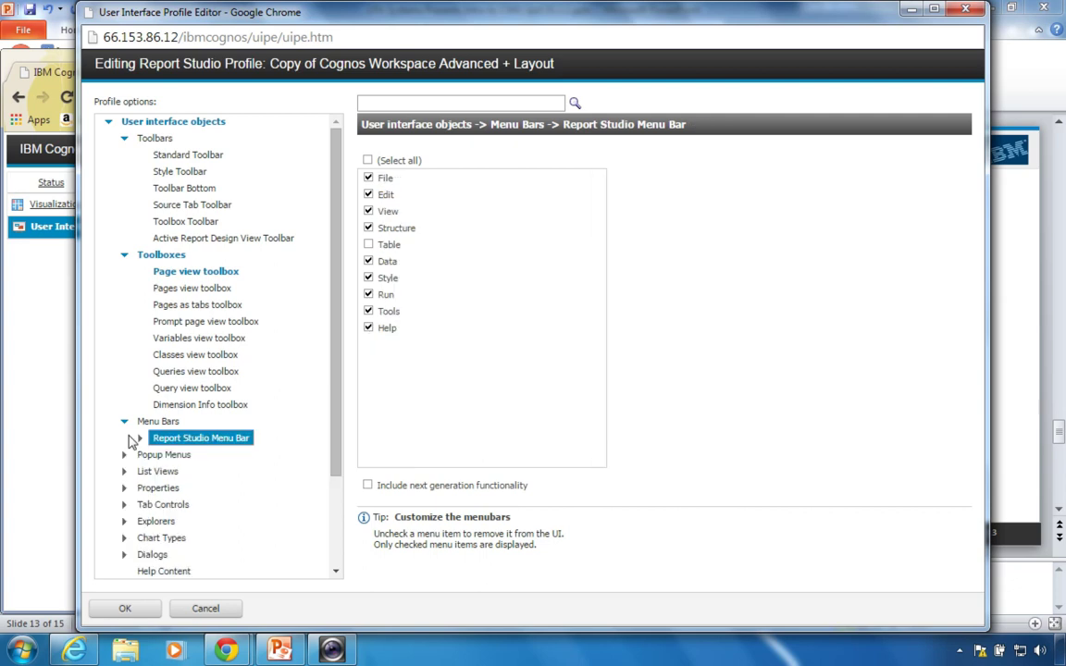
left_click(124, 421)
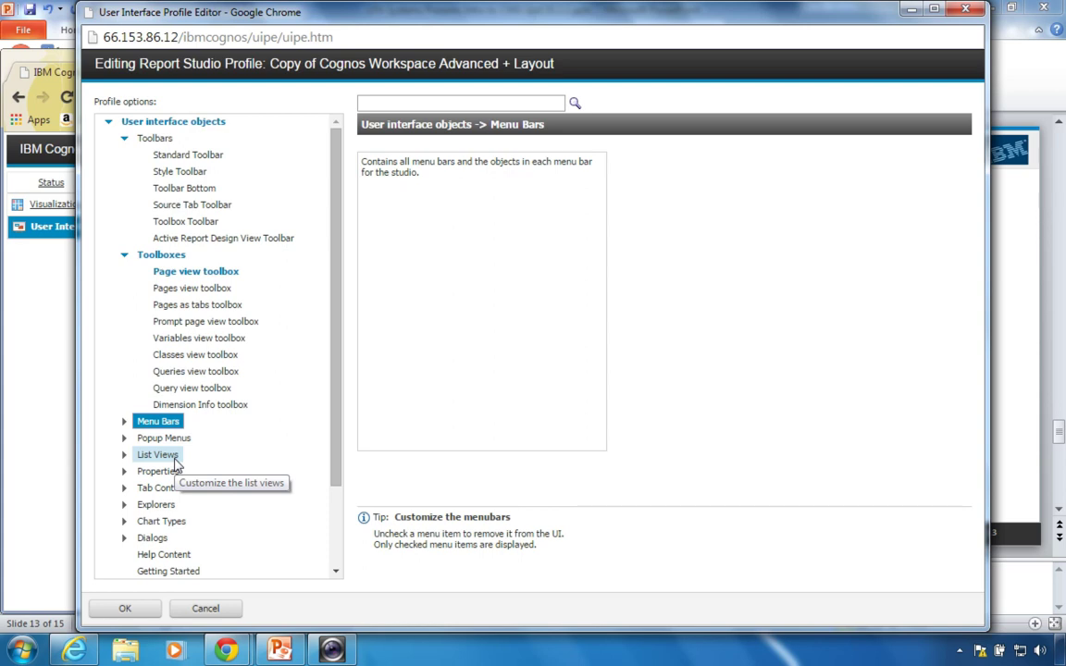
left_click(184, 274)
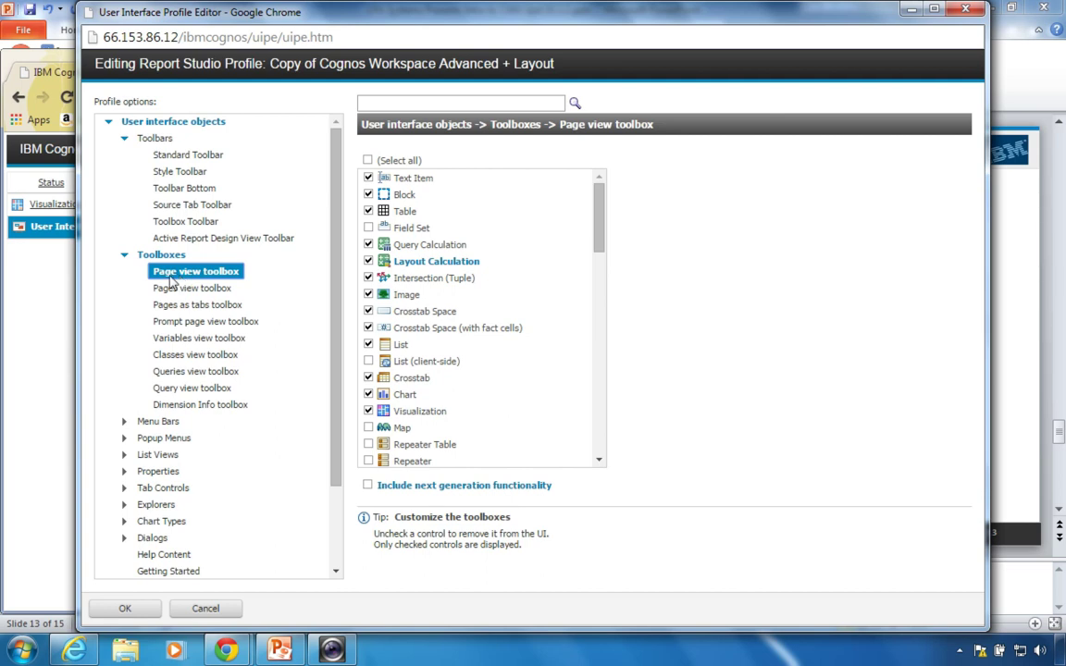
left_click(125, 611)
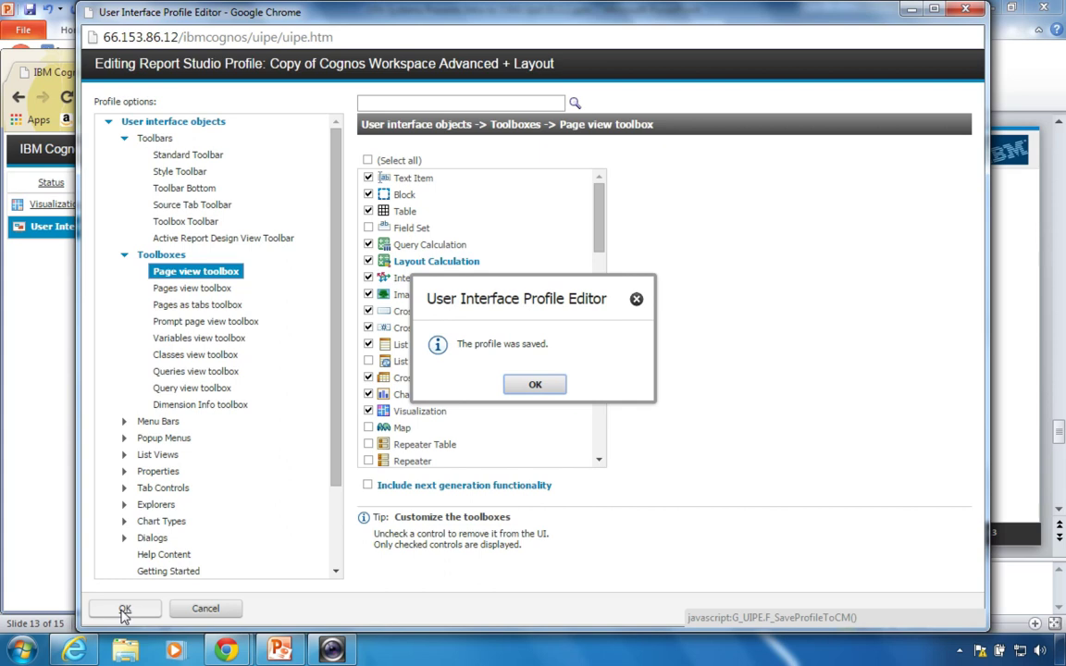
left_click(538, 383)
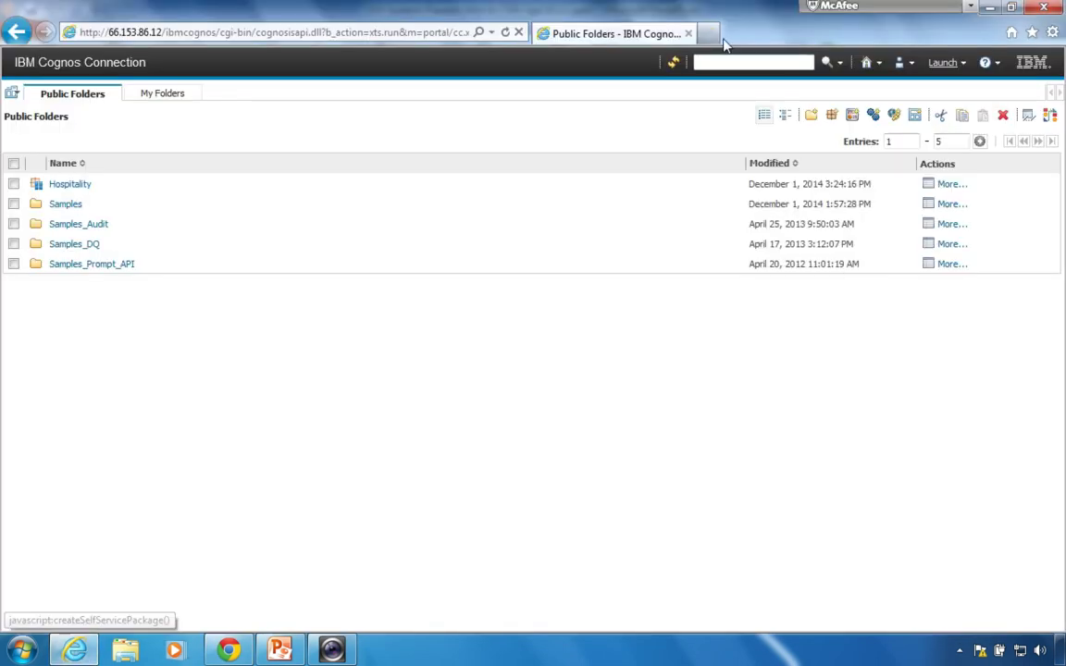
- Switch to Internet Explorer, refresh Cognos Connection and open Webinar Report for authoring from Samples > Models > GO Sales (query)
left_click(674, 63)
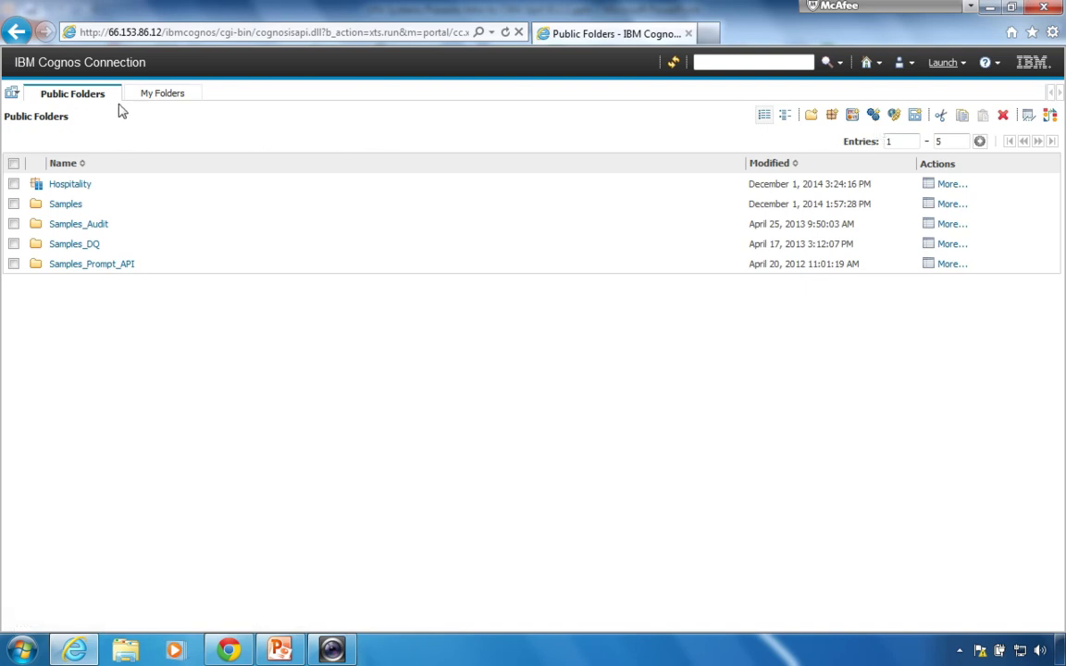
left_click(66, 206)
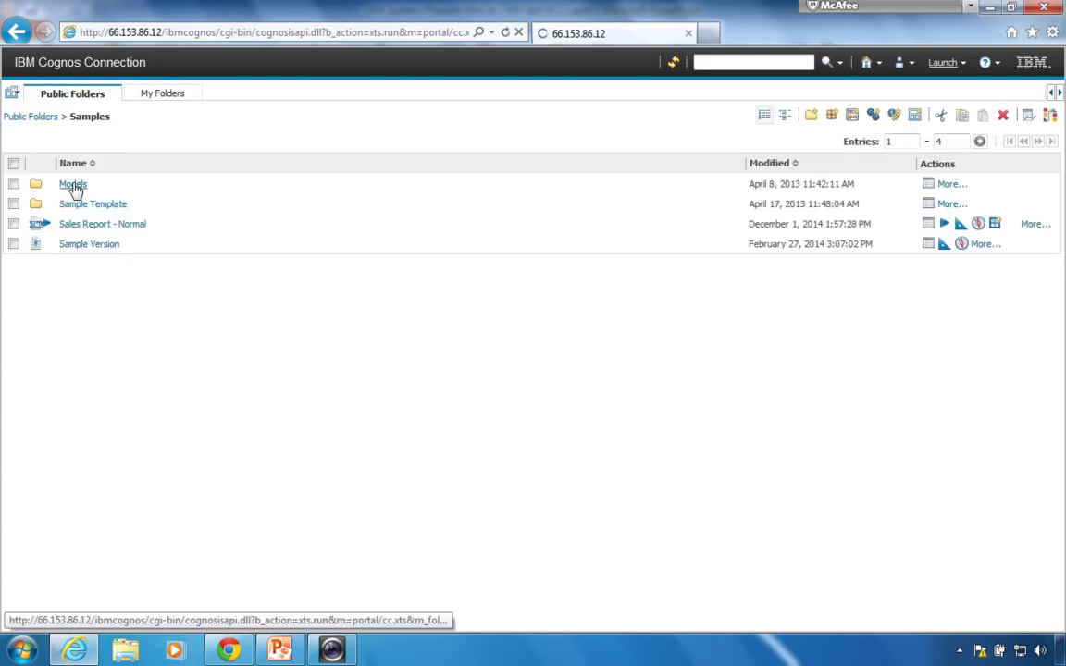
left_click(73, 185)
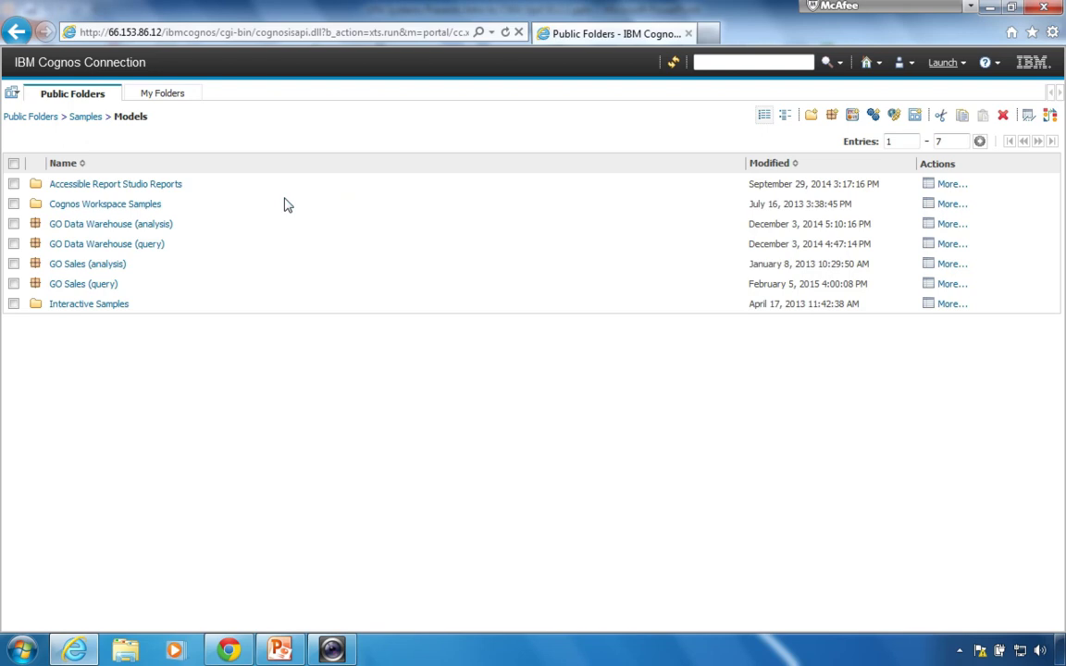
left_click(93, 285)
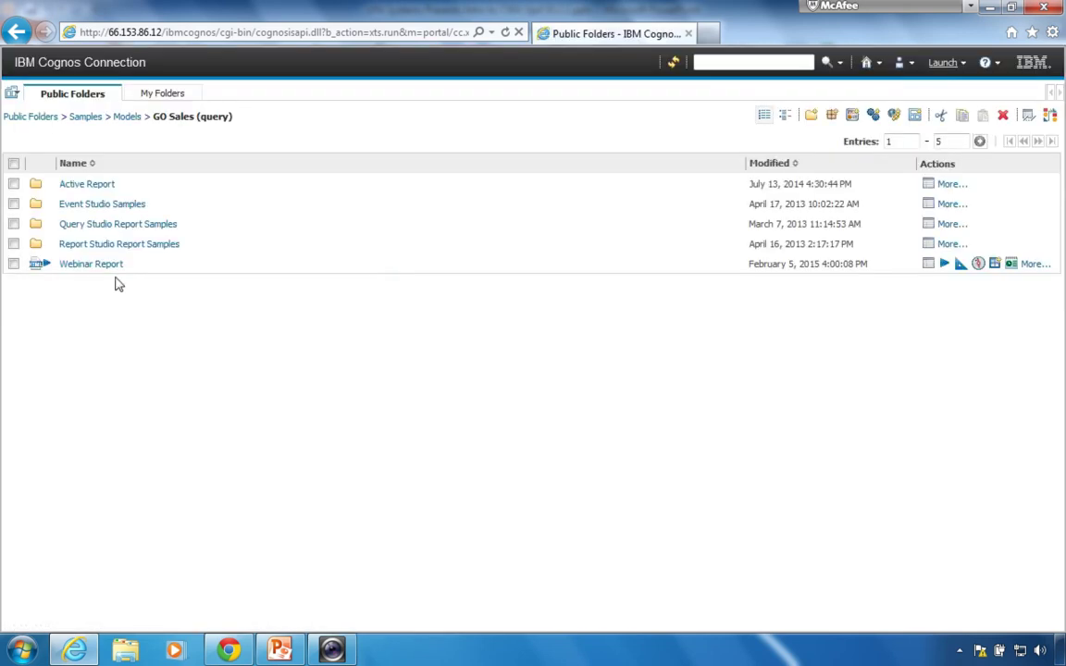
left_click(977, 263)
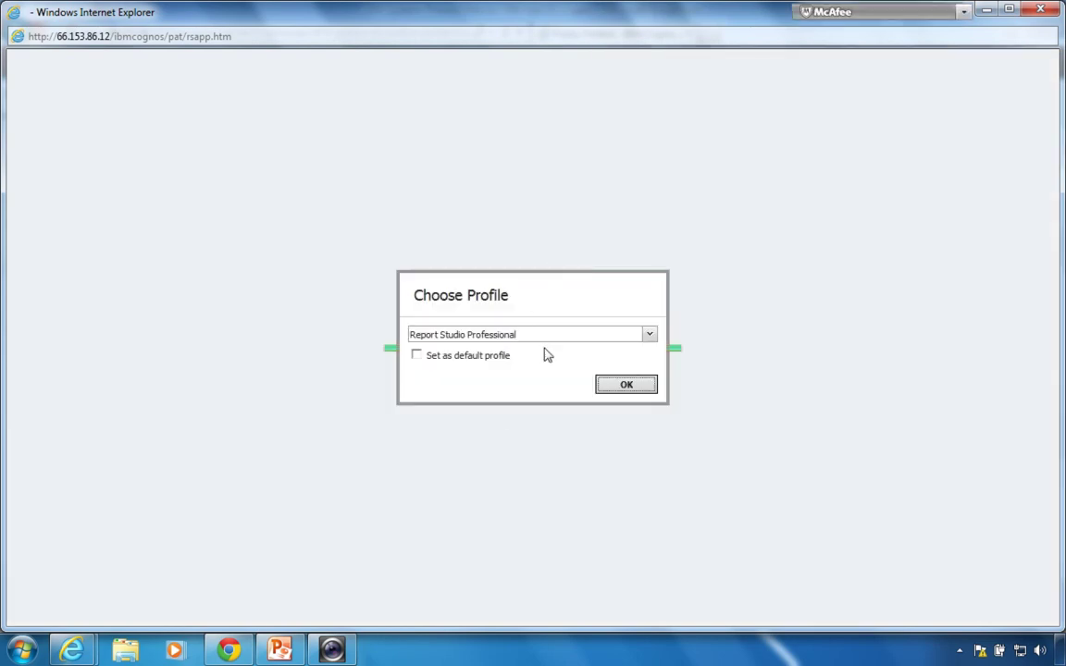
- Load the report with the "Copy of Cognos Workspace Advanced + Layout" profile, without making it the default
left_click(650, 334)
left_click(547, 371)
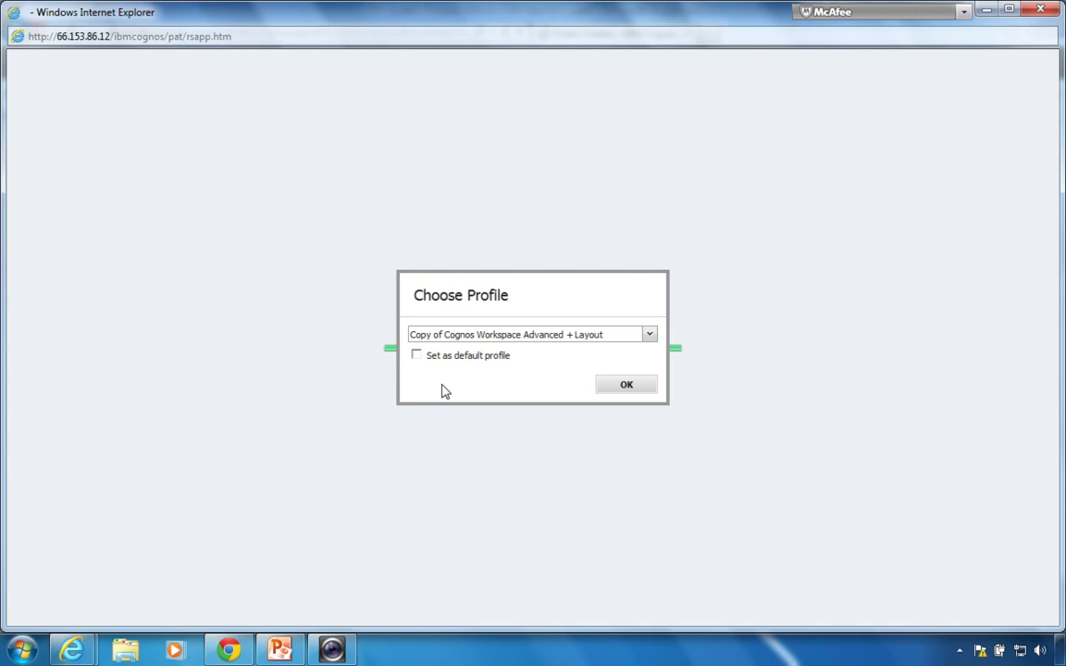
left_click(629, 383)
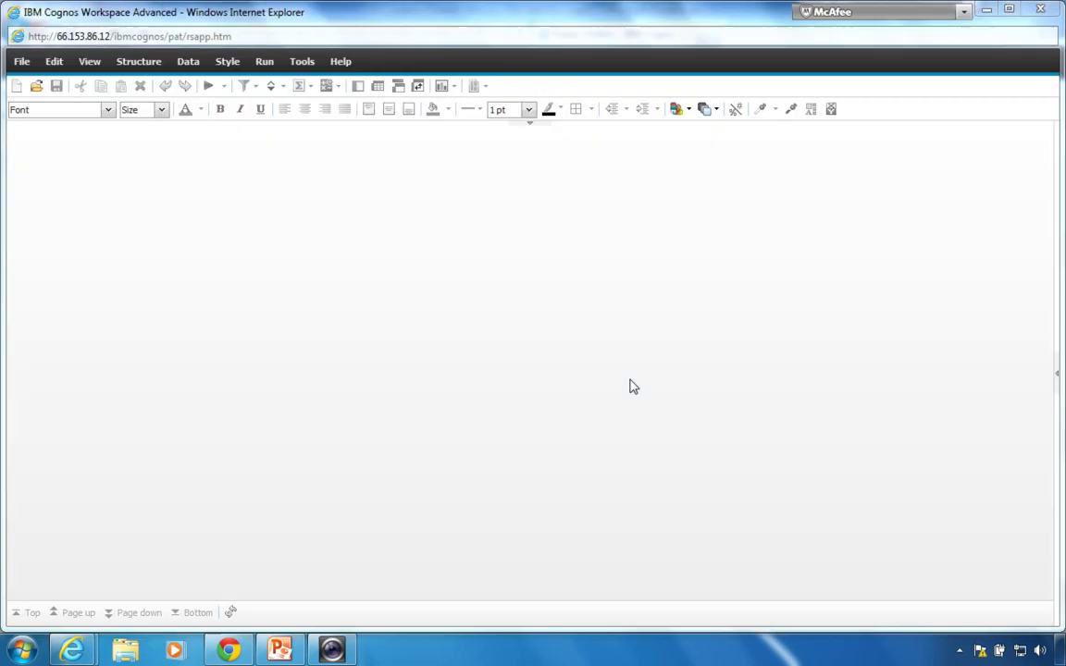
left_click(551, 366)
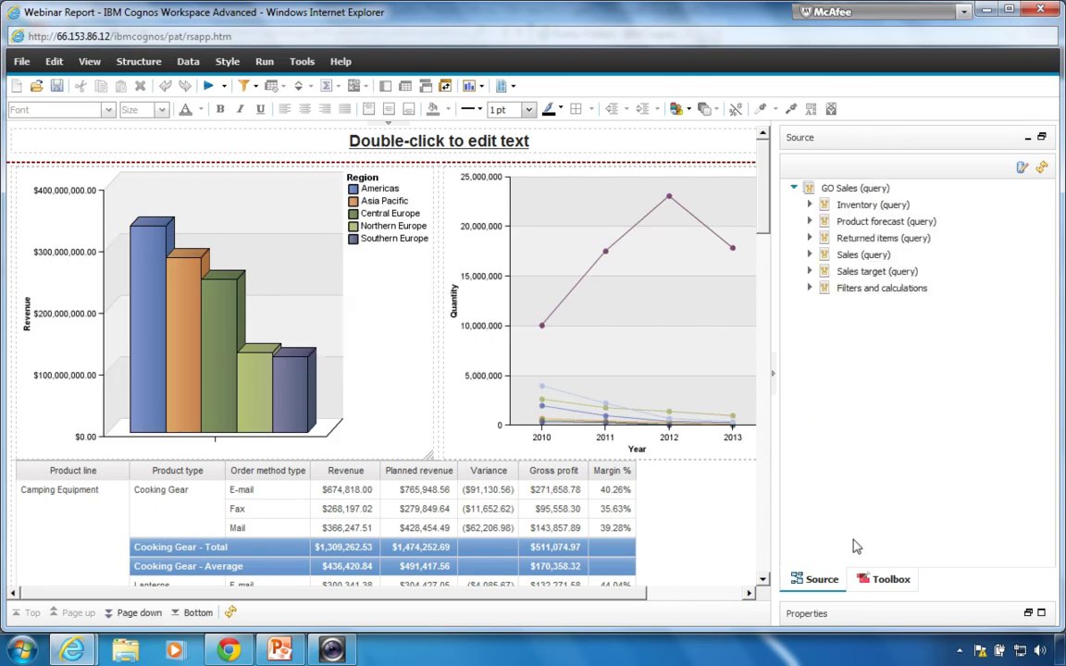
- Add a Layout Calculation beside the revenue column chart and check the parameters and queries available for its expression
left_click(885, 580)
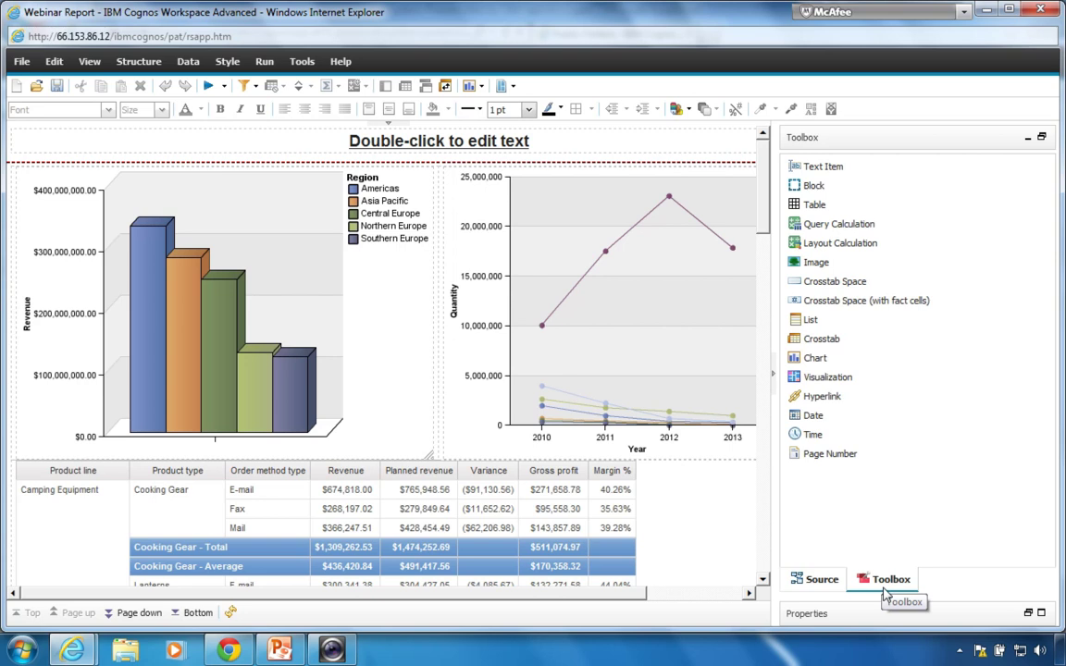
left_click_drag(832, 252, 16, 230)
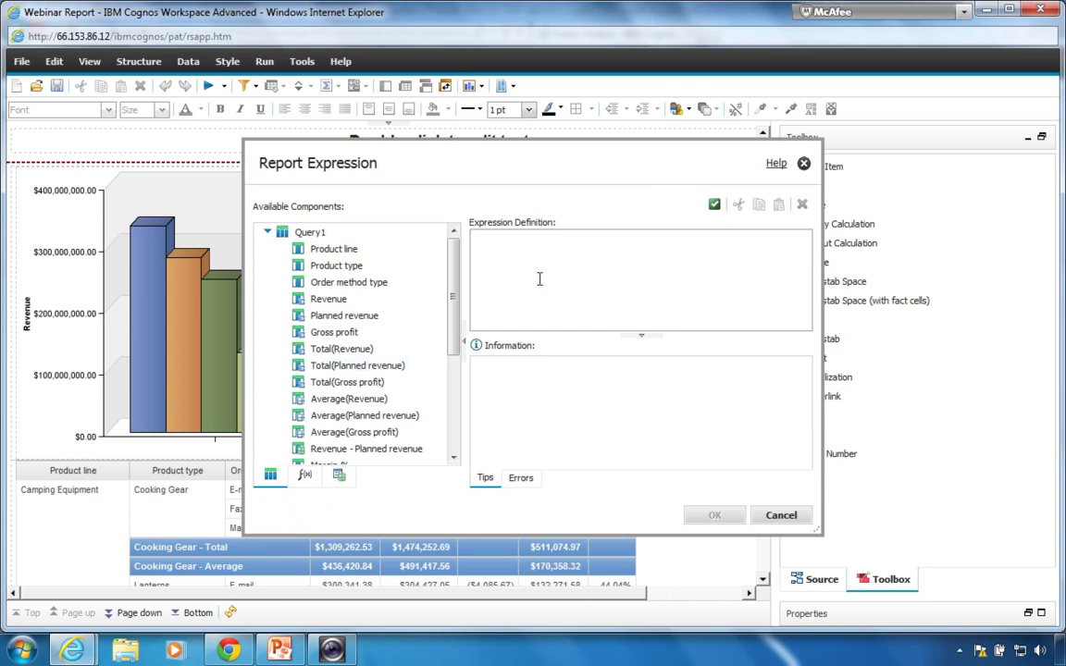
left_click(338, 481)
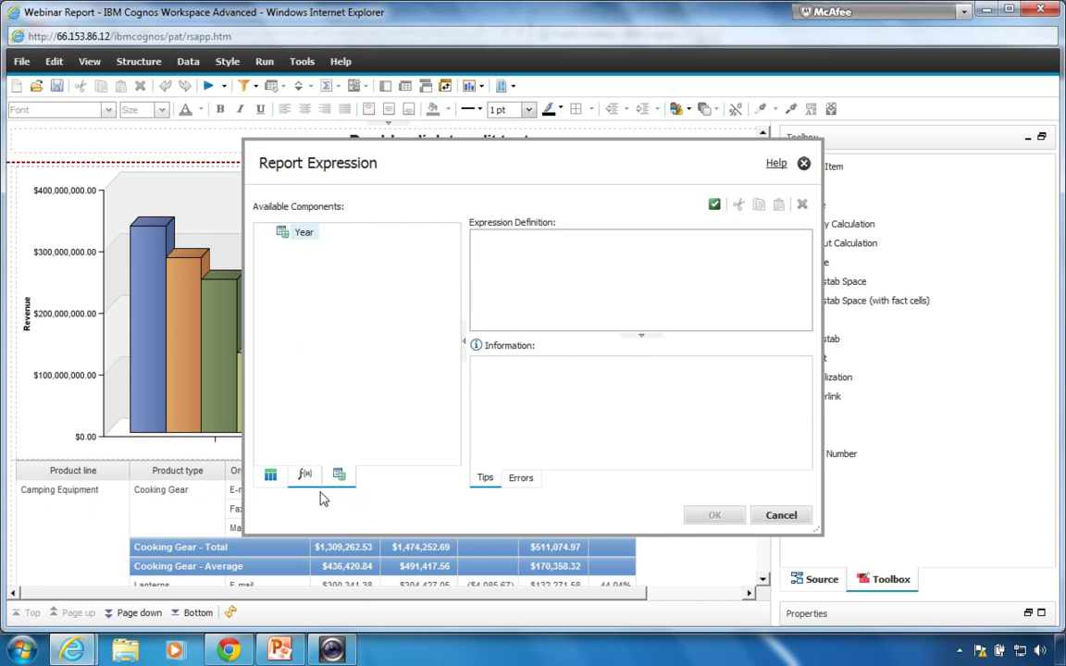
left_click(271, 478)
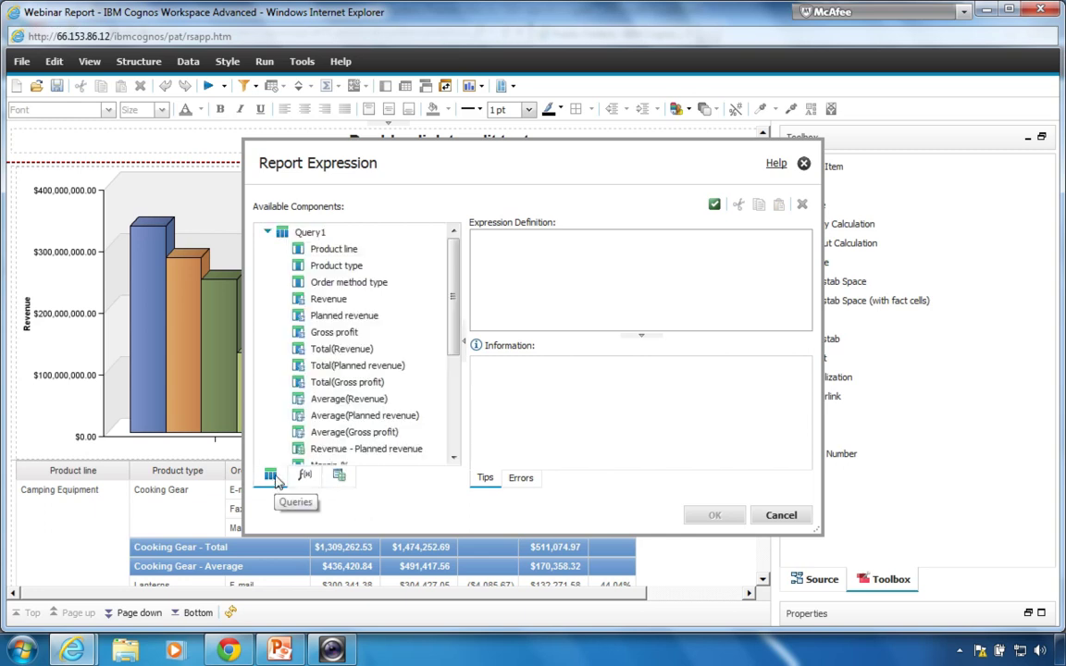
- Enter the report expression 'Charted for ' || ParamDisplayValue('Year') and try to insert it into the report
type("'")
type("Selectio")
key("BackSpace")
key("BackSpace")
key("BackSpace")
key("BackSpace")
key("BackSpace")
key("BackSpace")
key("BackSpace")
key("BackSpace")
type("Charted for '")
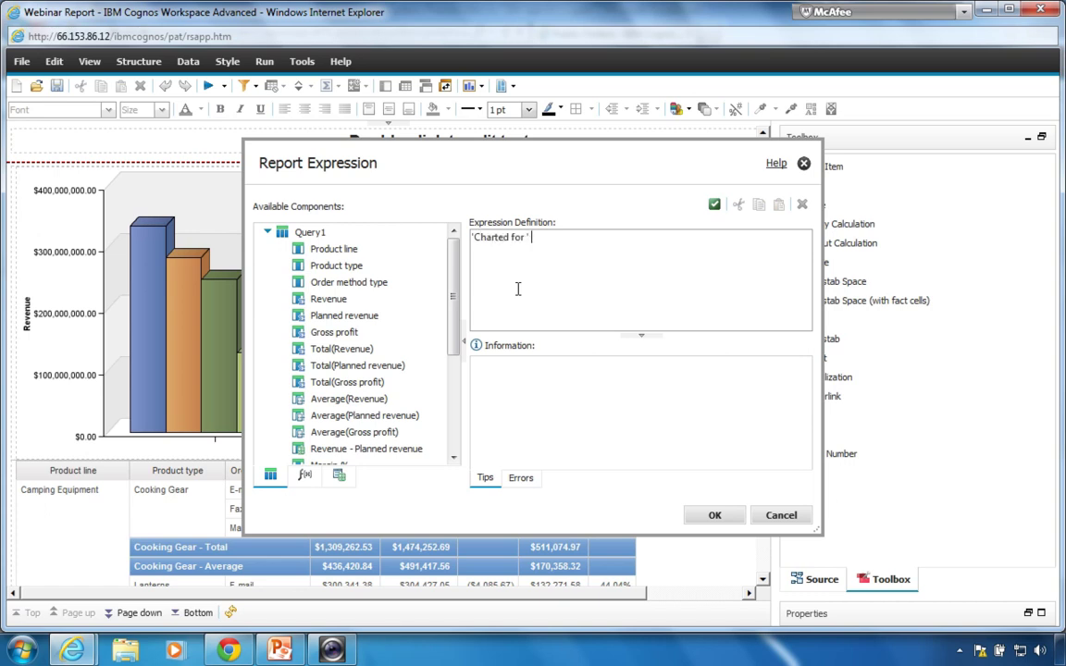
type(" ||")
left_click(339, 474)
left_click_drag(303, 231, 573, 239)
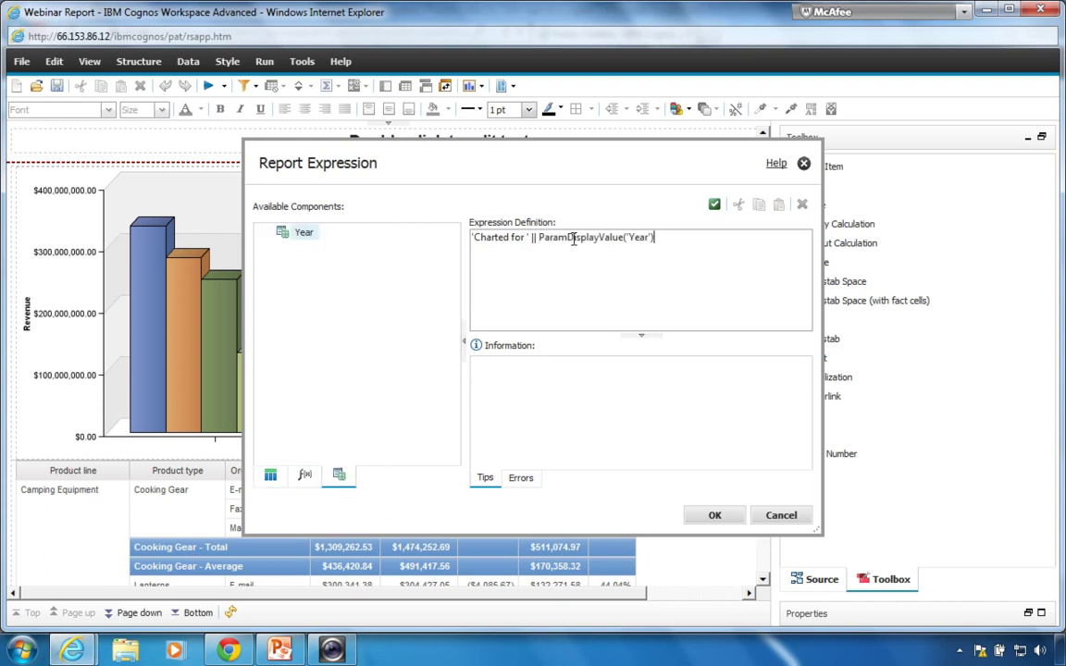
left_click(718, 521)
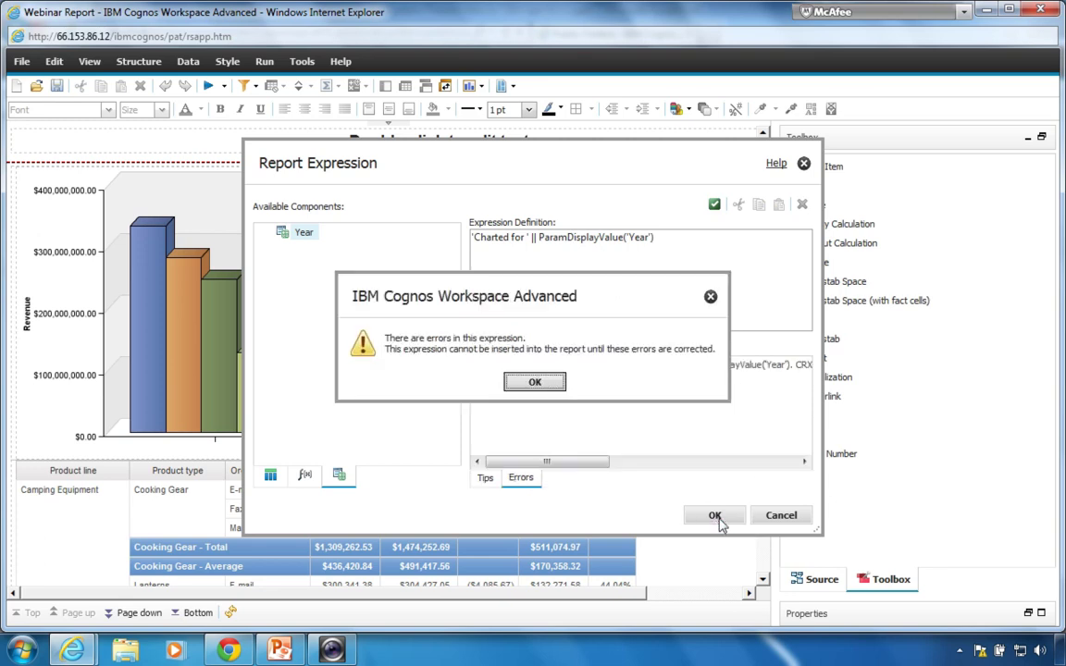
left_click(537, 381)
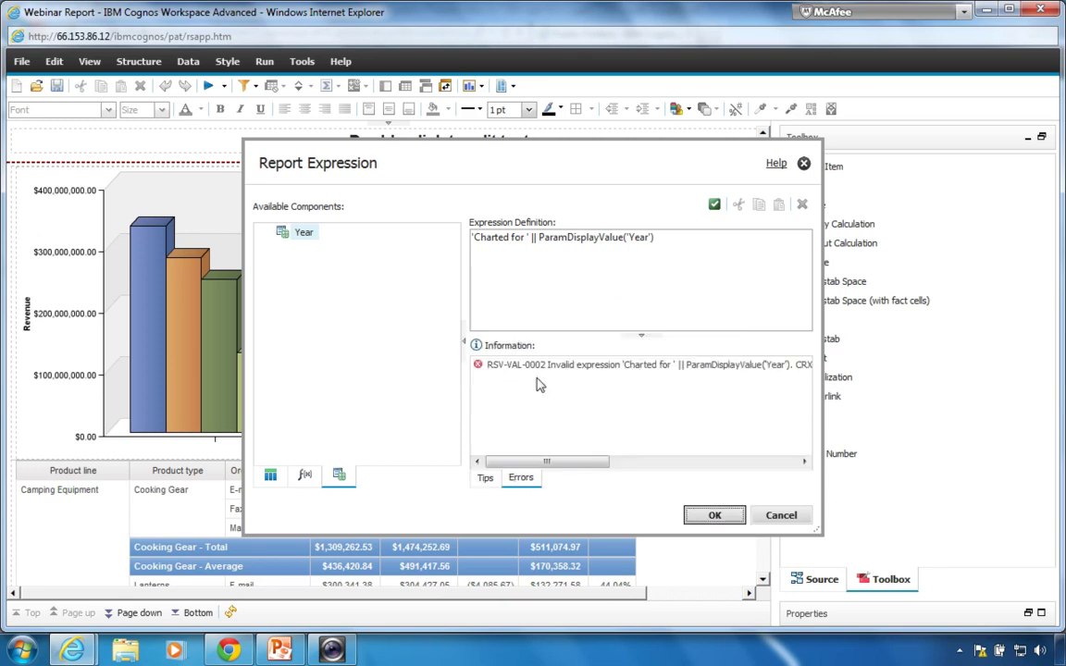
- Replace || with + in the report expression and accept it, supplying 2012 as the Year prompt value
left_click(540, 276)
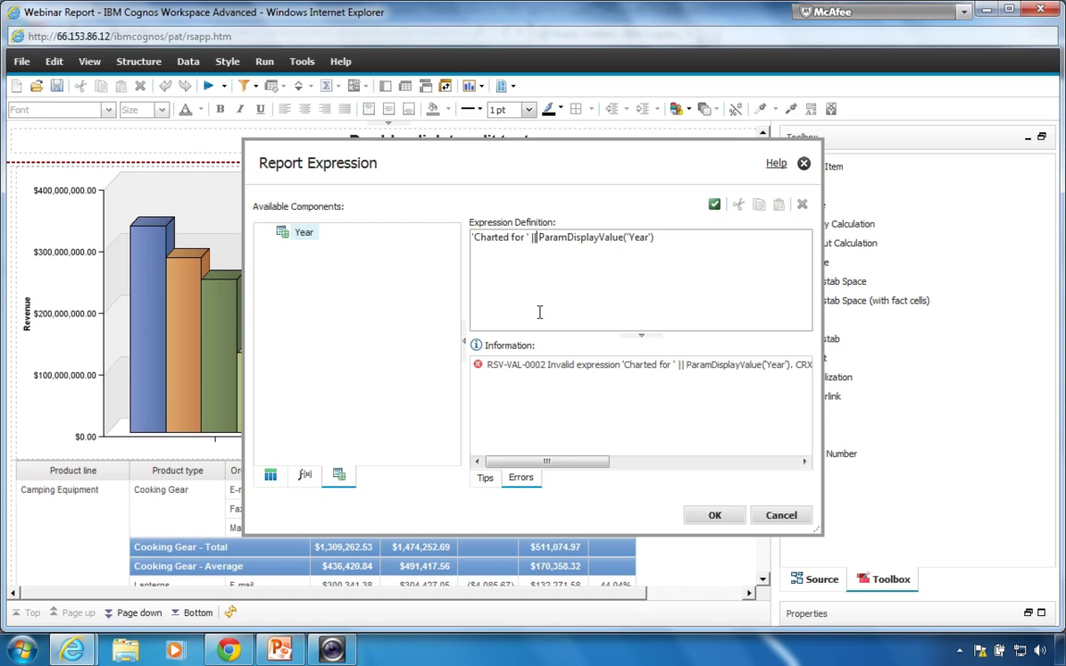
key("BackSpace")
key("BackSpace")
type("+")
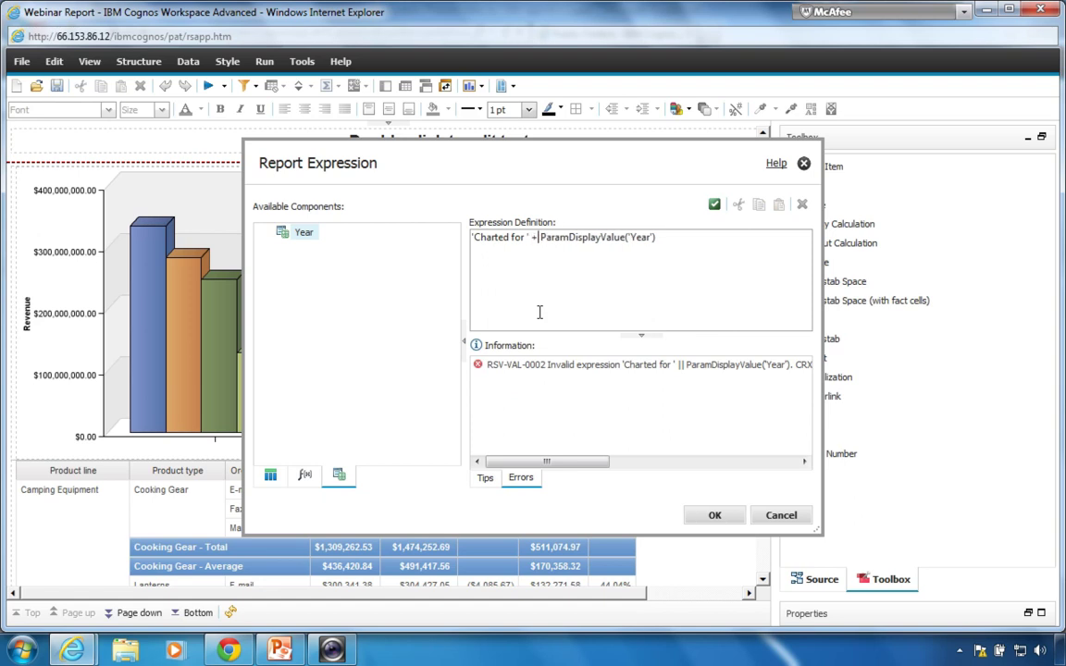
left_click(713, 520)
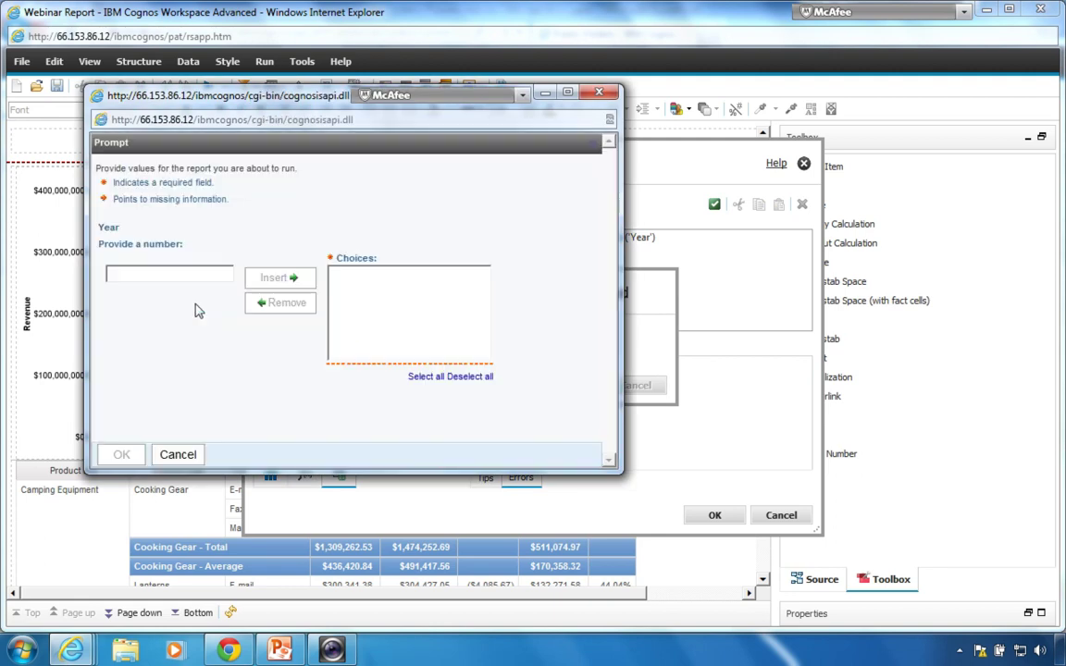
type("2012")
left_click(295, 280)
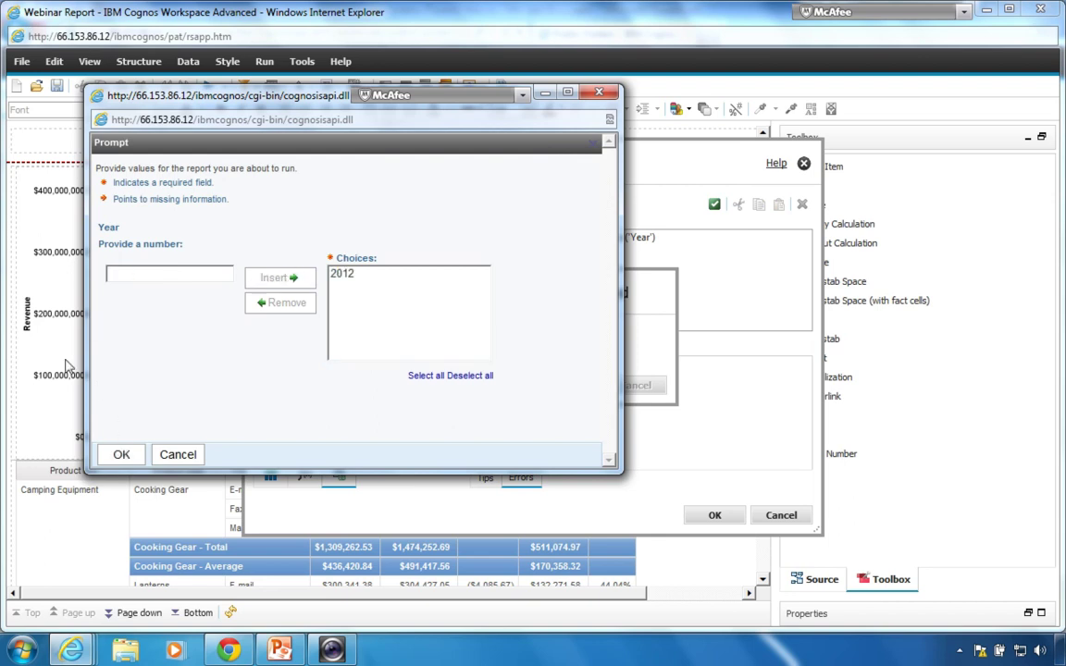
left_click(120, 454)
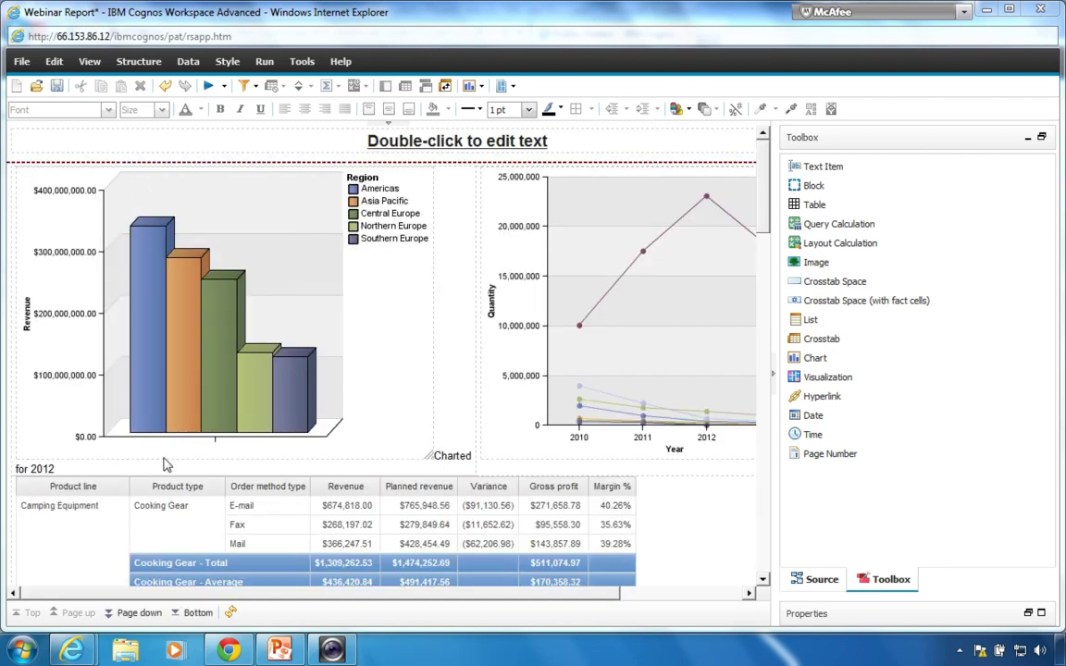
- Move the "Charted for" calculation above the revenue column chart and select the chart
left_click(463, 461)
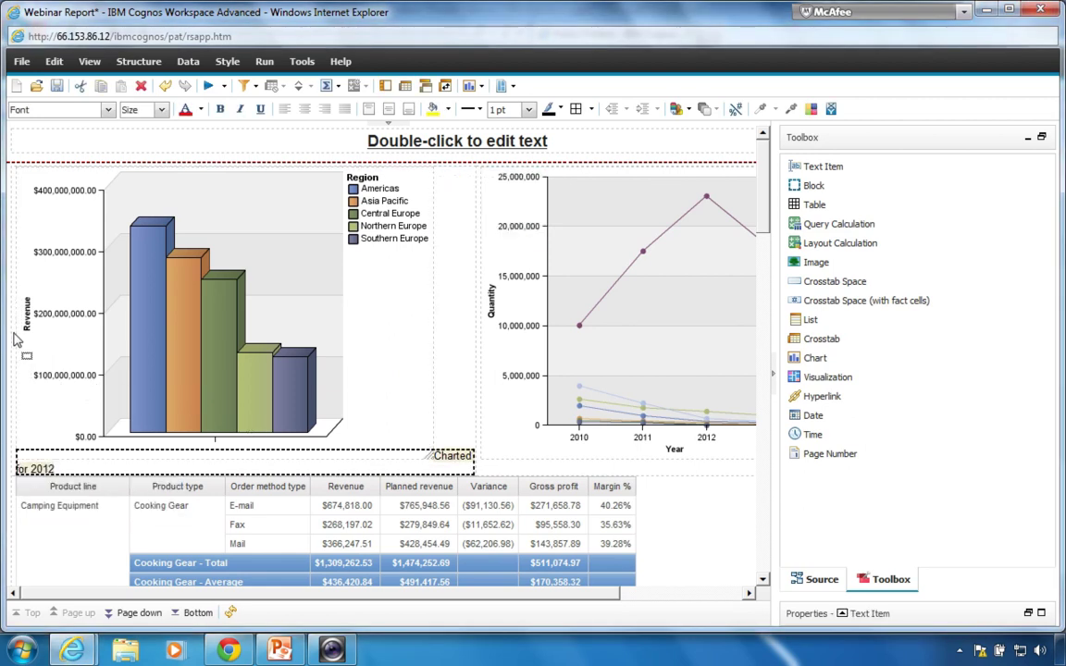
left_click(21, 282)
left_click(24, 214)
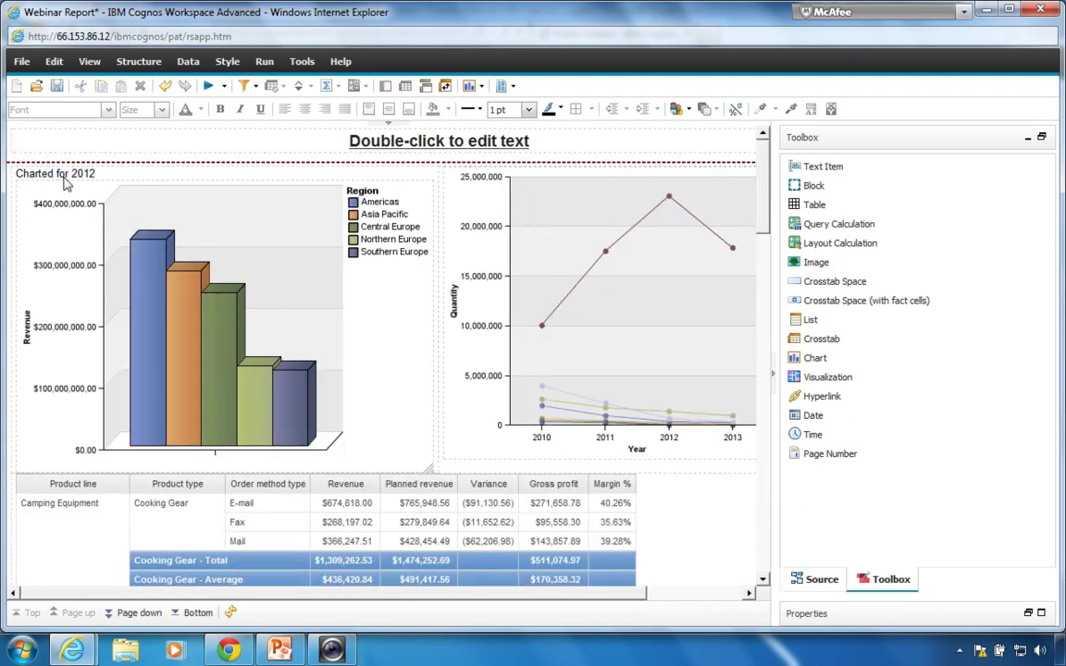
left_click(215, 244)
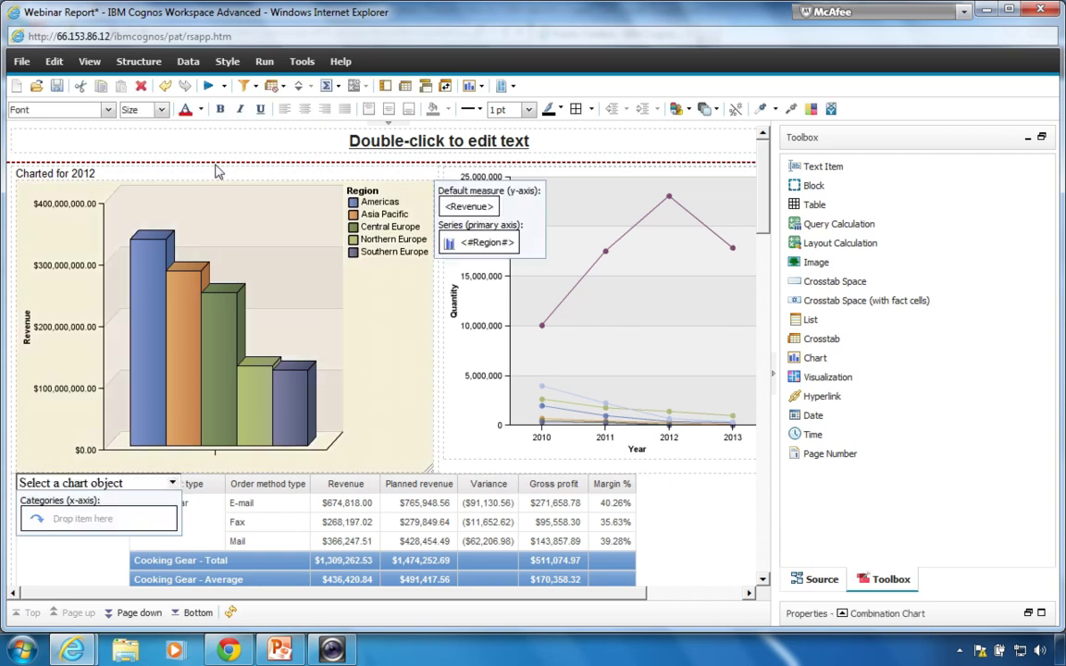
- Review the filters applied to the revenue column chart's query and select the "Charted for" calculation above it
left_click(244, 85)
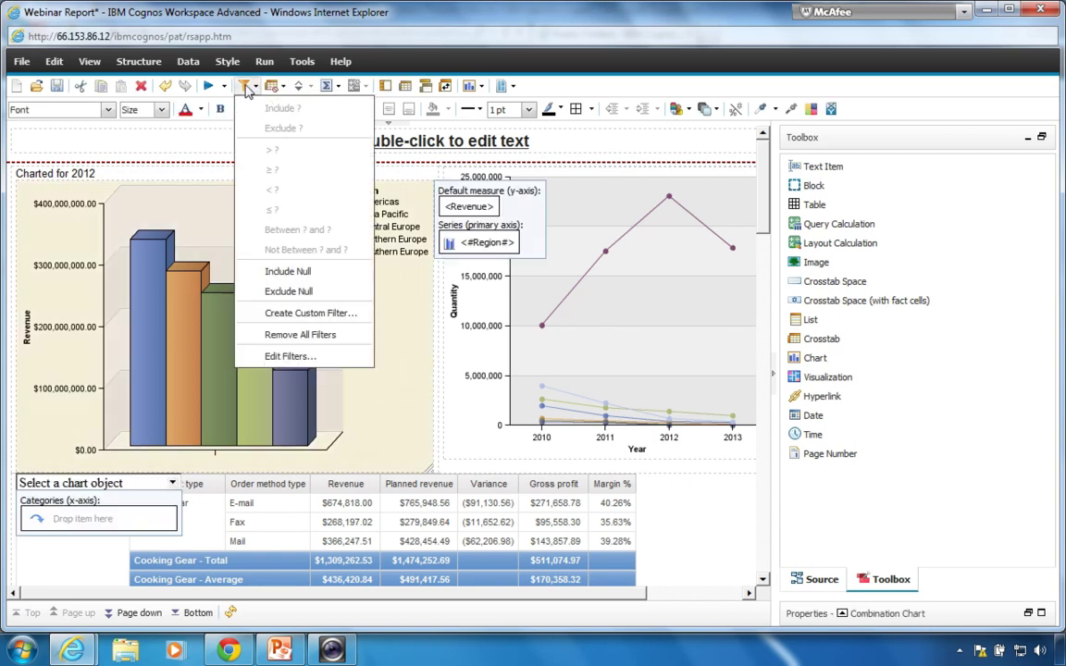
left_click(288, 357)
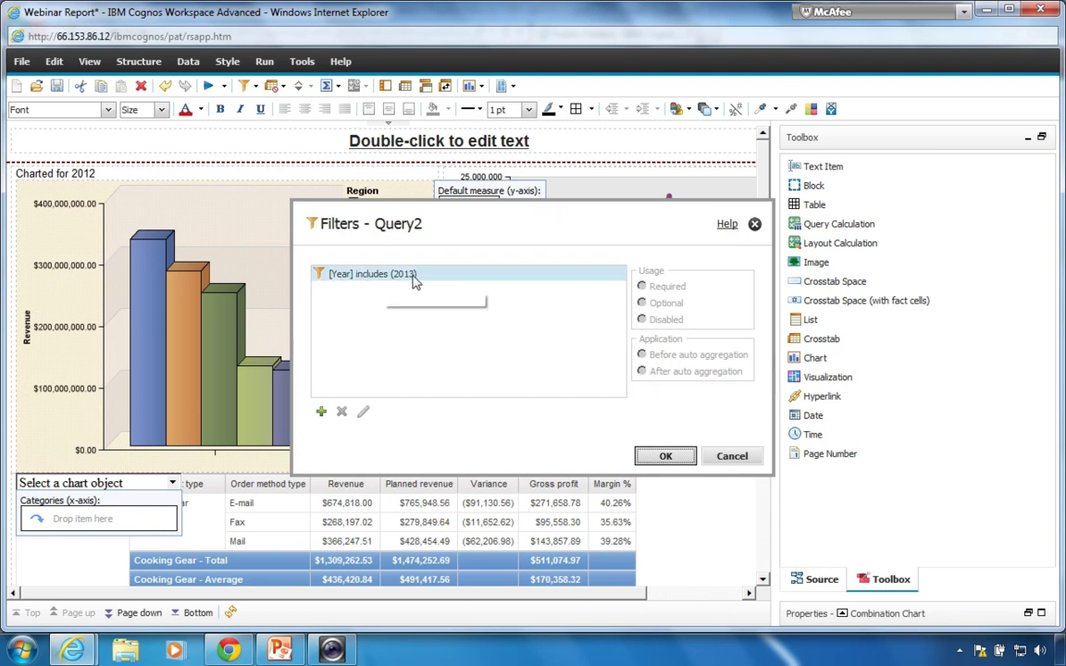
left_click(662, 457)
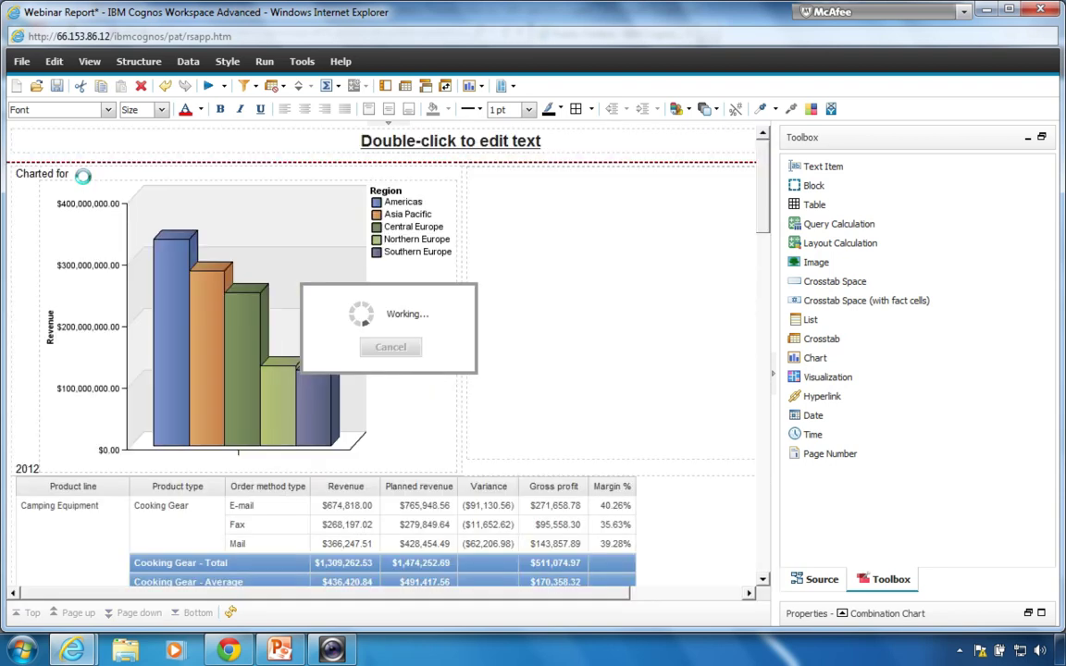
left_click(86, 181)
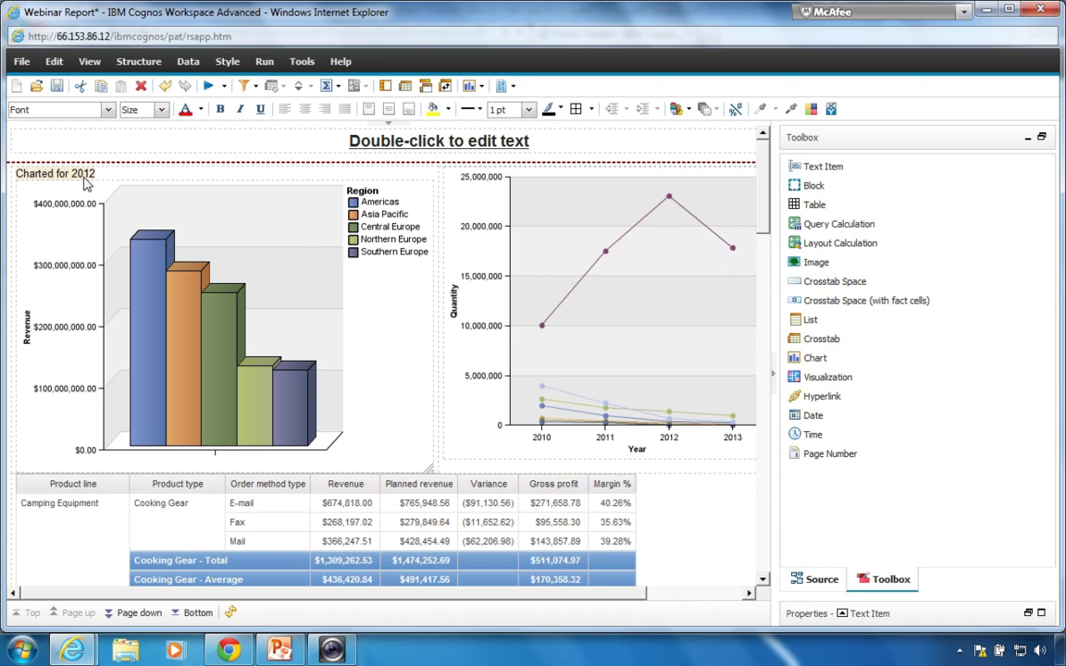
- Run the report with 2011 instead of 2012 as the Year prompt value
left_click(207, 88)
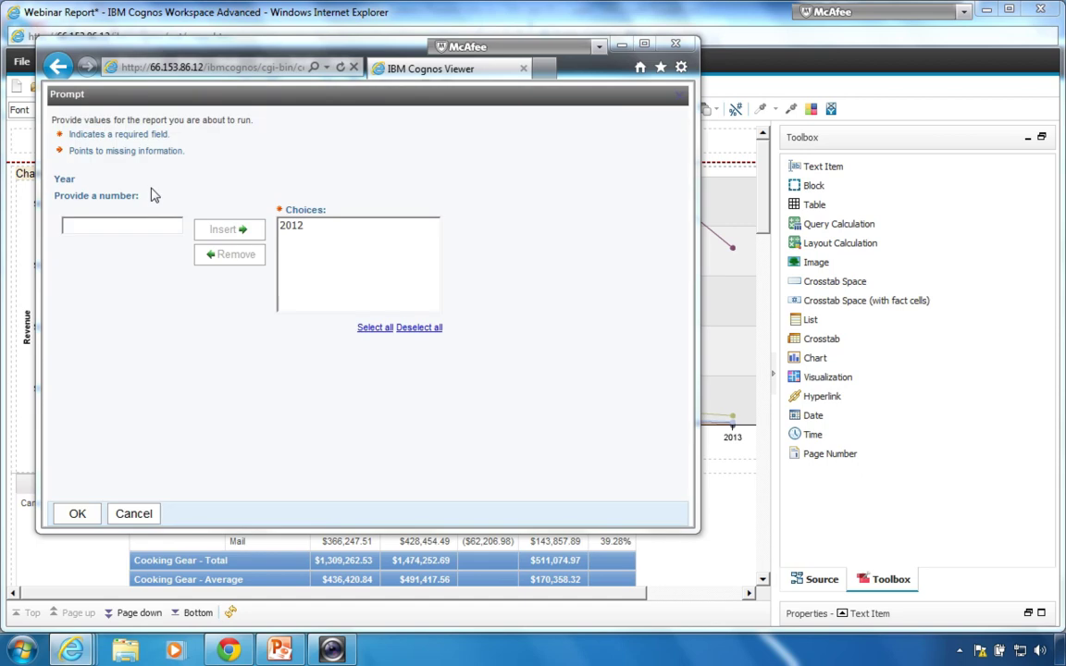
left_click(288, 228)
left_click(229, 255)
type("2011")
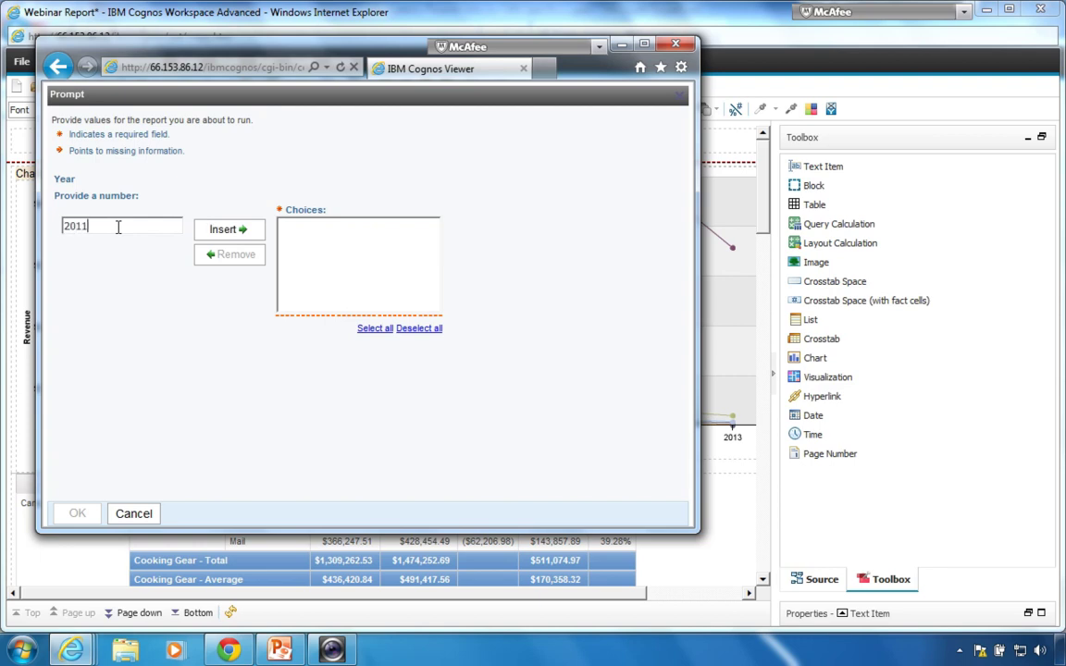
left_click(232, 231)
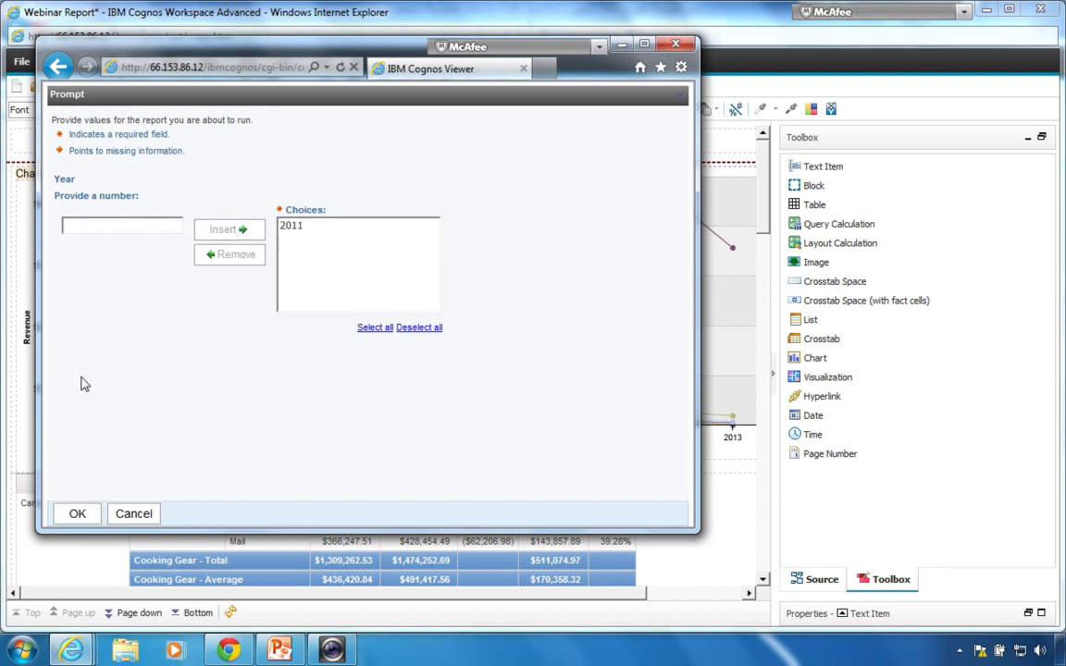
left_click(76, 513)
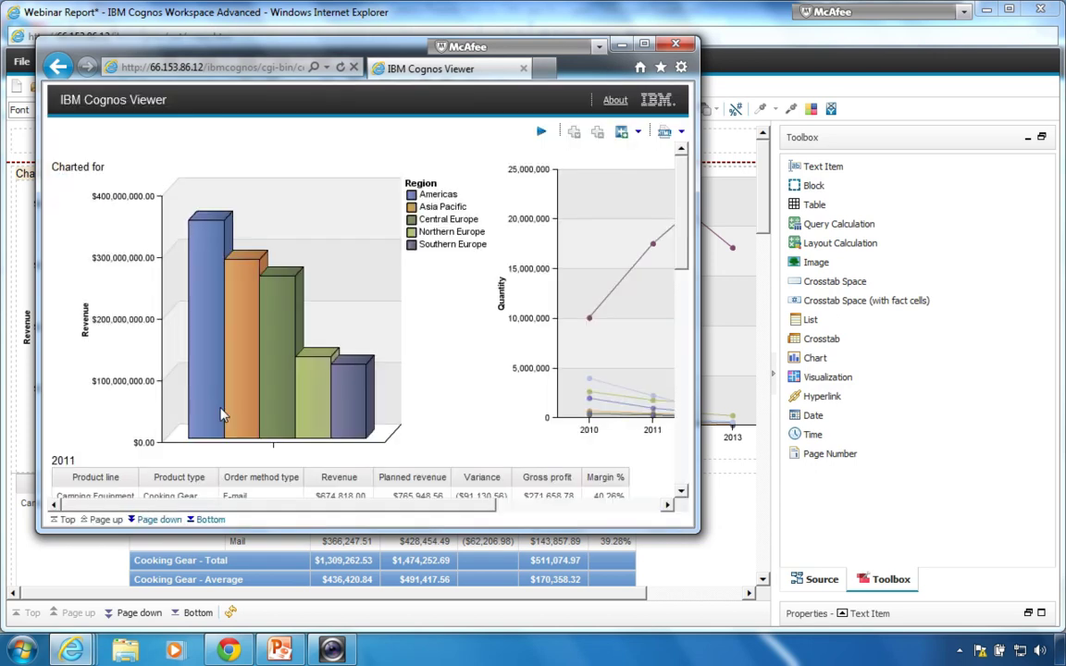
- Compare the year label above the table with the "Charted for" text in the report output and return to the report editor
left_click(60, 476)
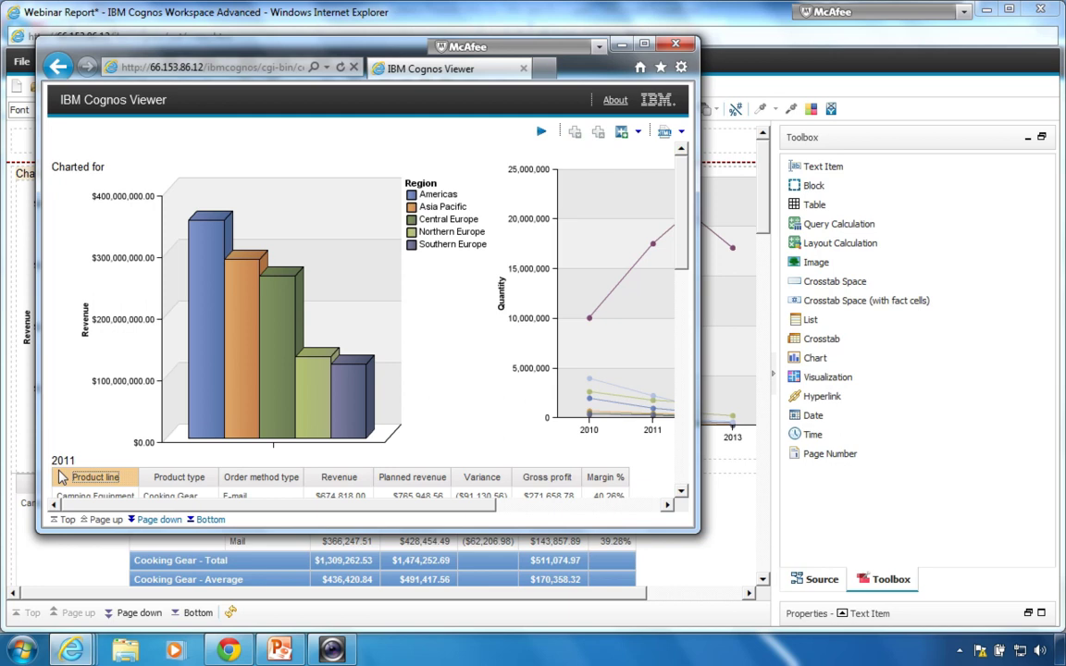
left_click(62, 460)
left_click(78, 166)
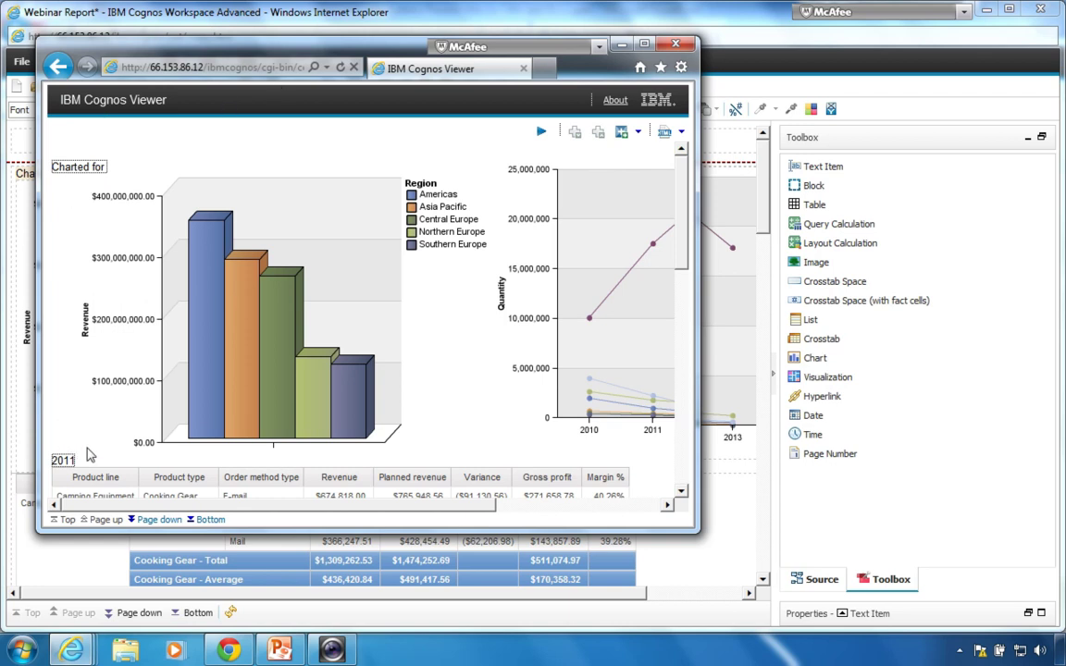
left_click(622, 43)
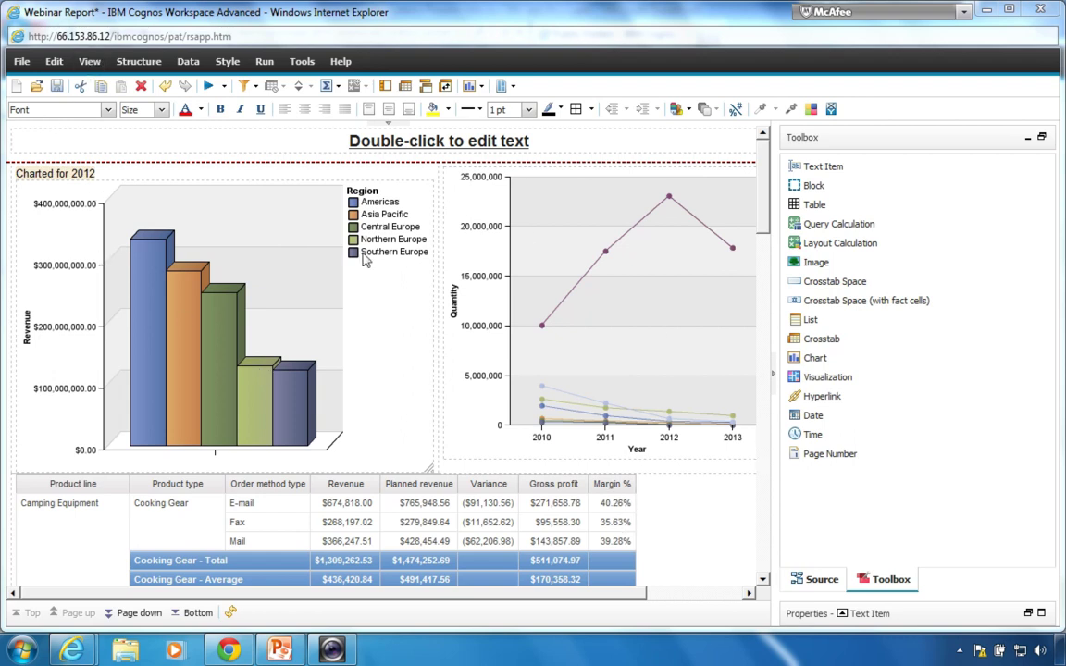
- Switch the report to Page Design view and try running it again
left_click(90, 62)
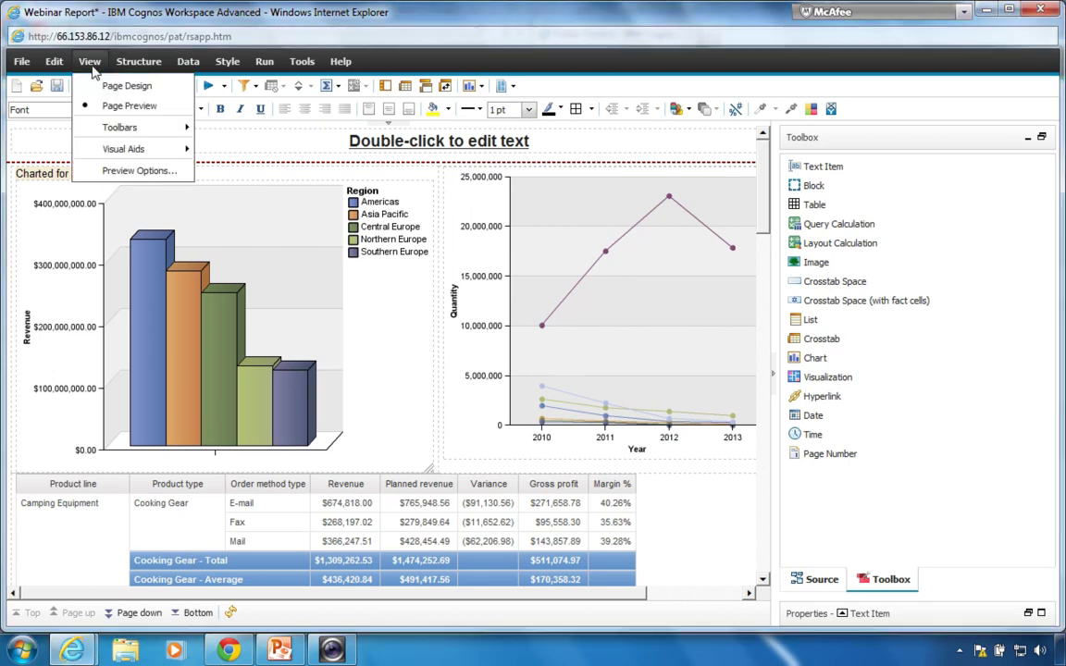
left_click(107, 84)
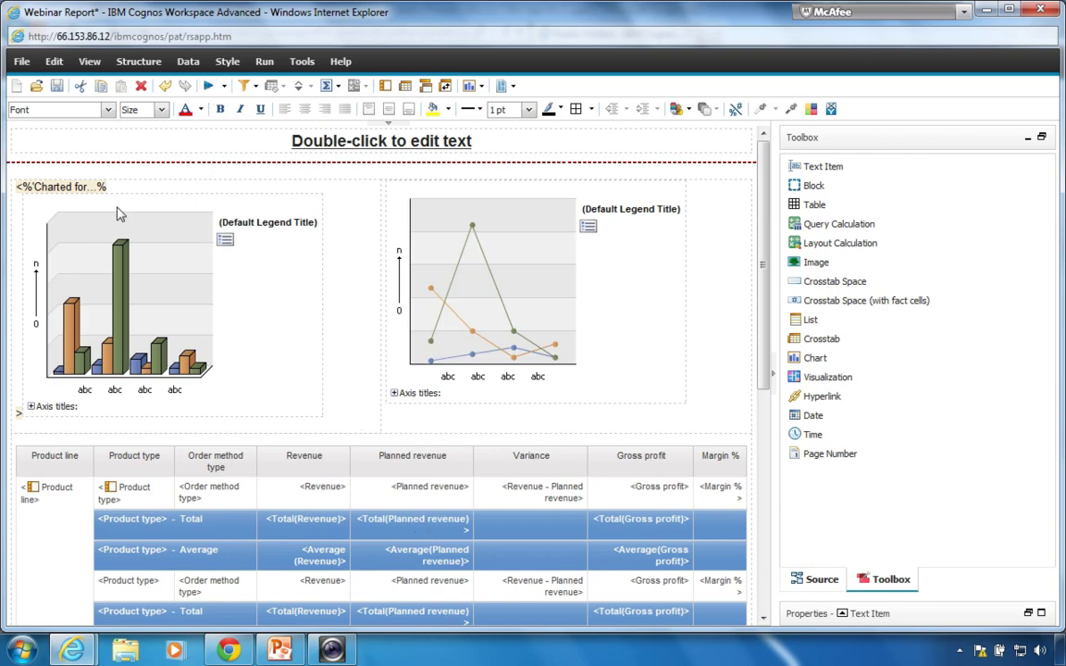
left_click(82, 59)
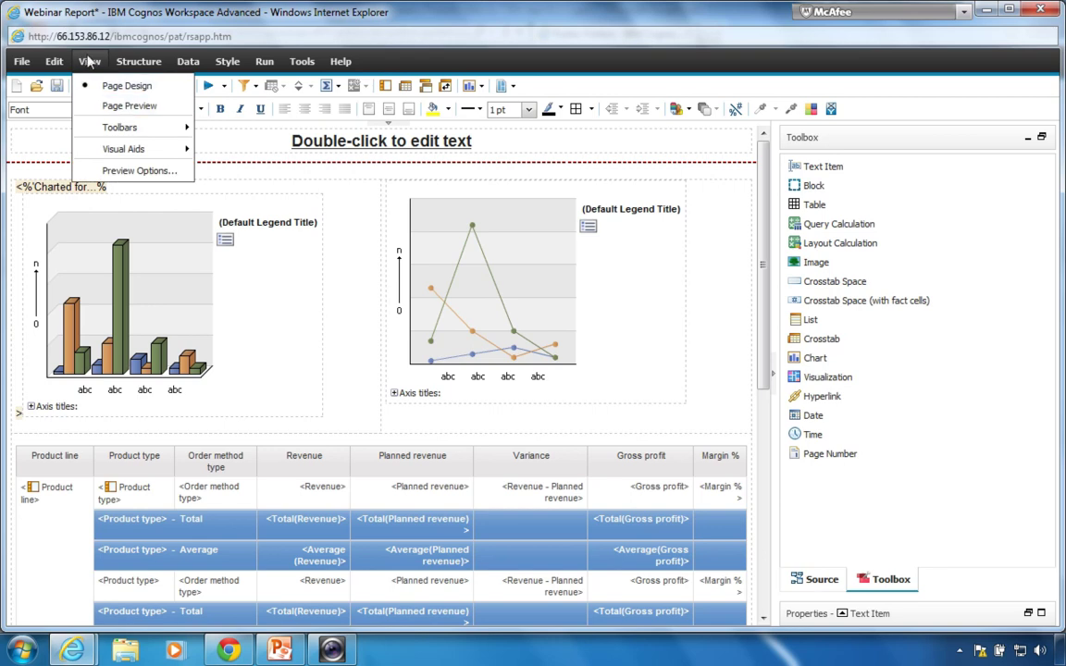
left_click(89, 59)
left_click(206, 85)
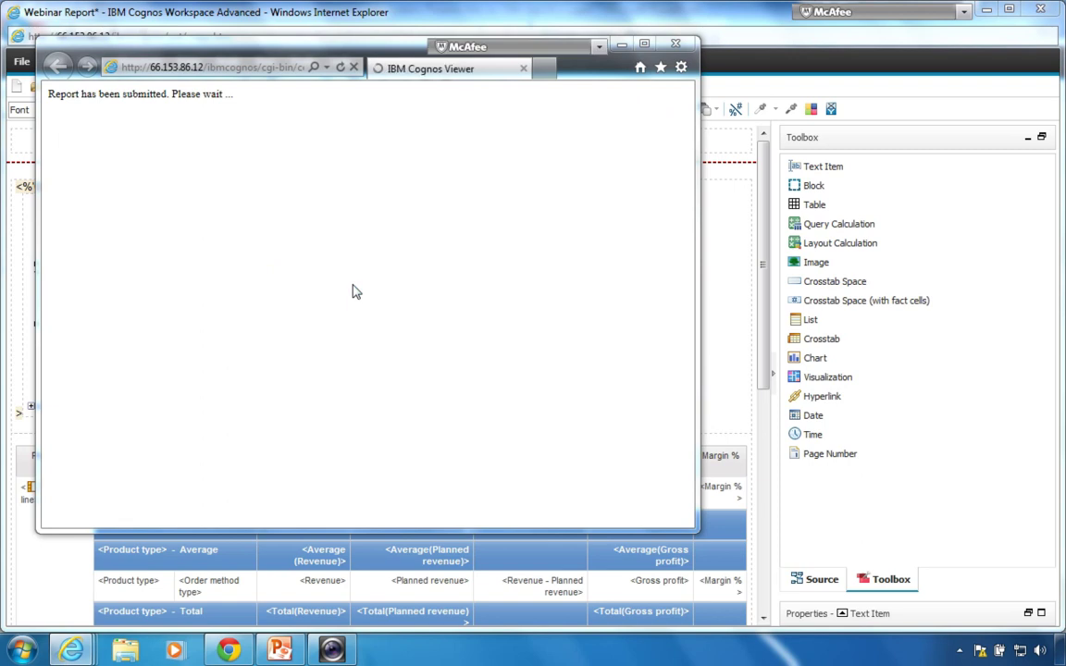
left_click(616, 20)
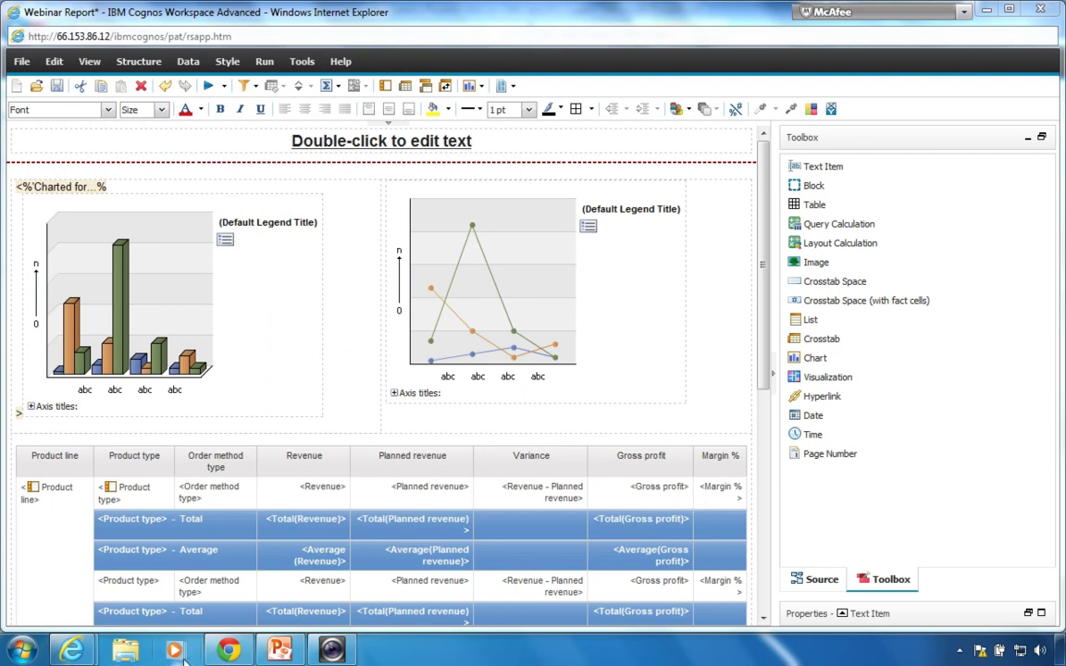
- Switch to Cognos Administration in Chrome and make a copy of the Report Studio Professional interface profile
left_click(227, 650)
left_click(266, 377)
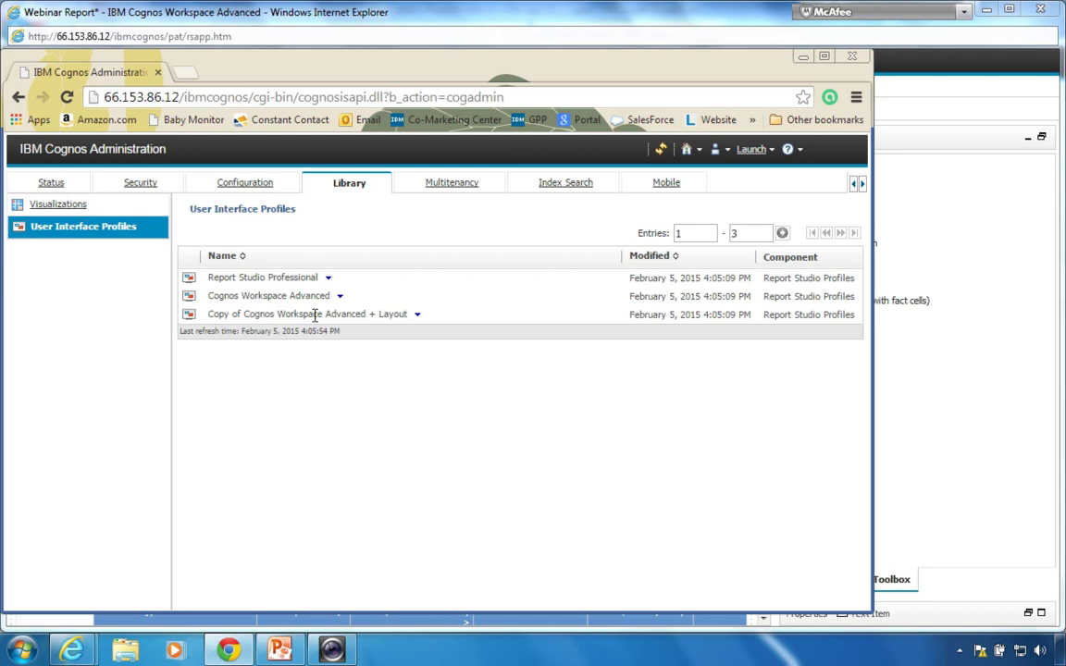
left_click(328, 277)
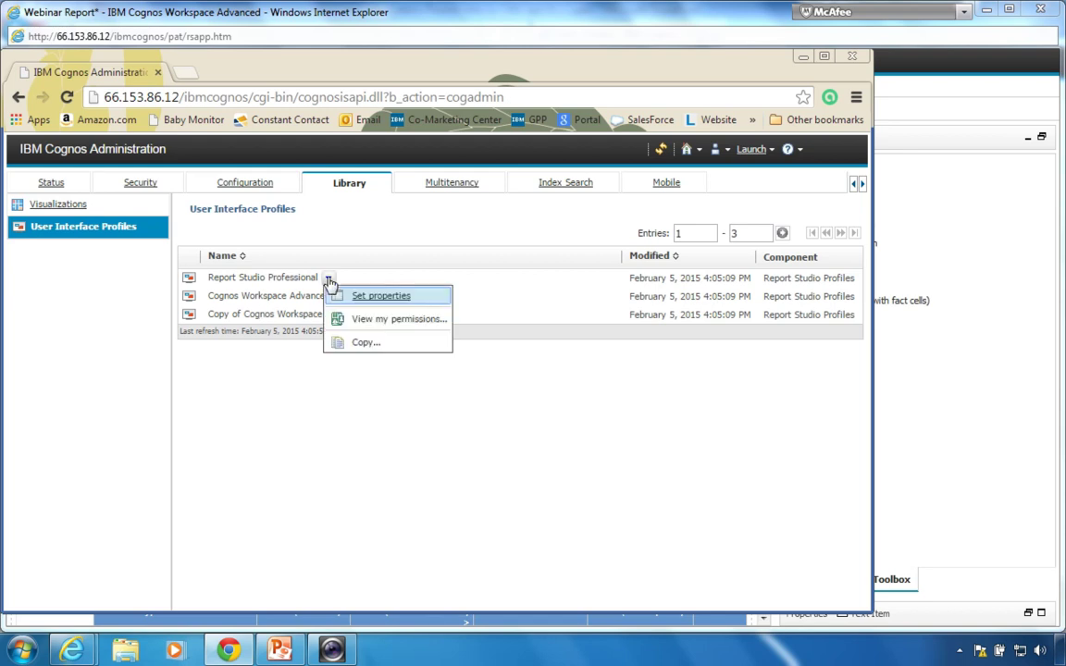
left_click(361, 343)
left_click(70, 309)
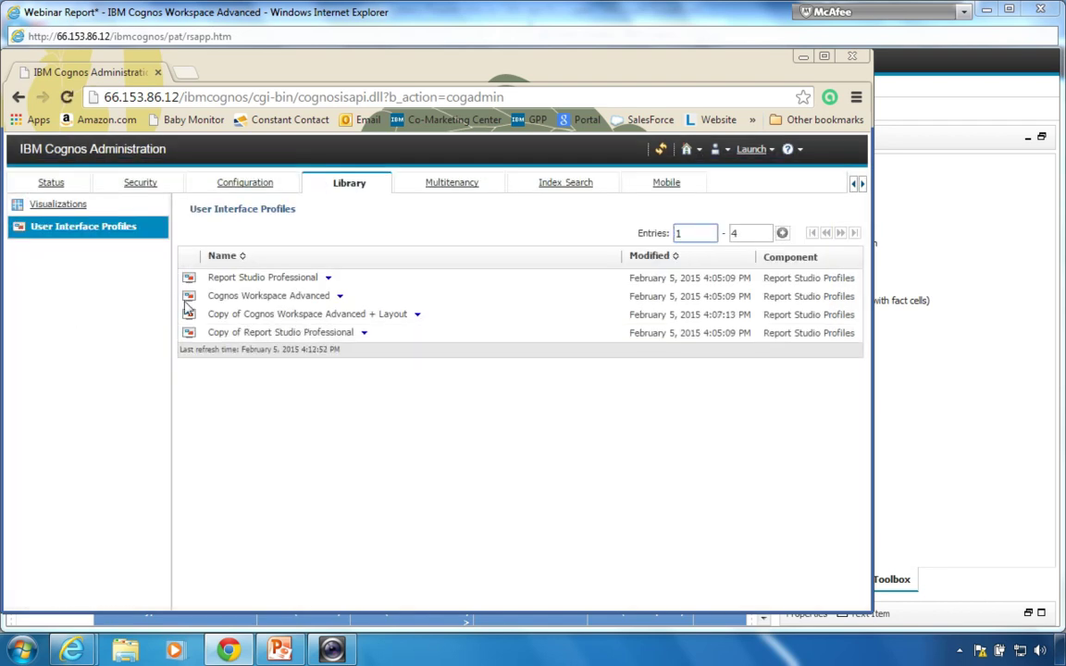
- Disable the Condition Explorer in the Copy of Report Studio Professional profile and save the profile
left_click(364, 333)
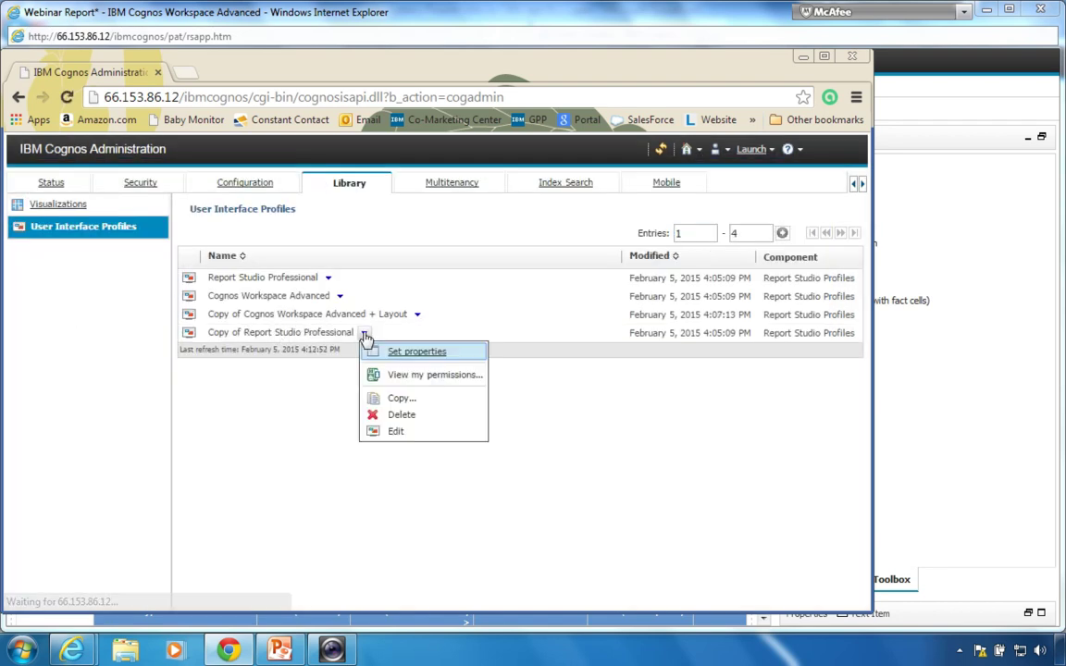
left_click(399, 433)
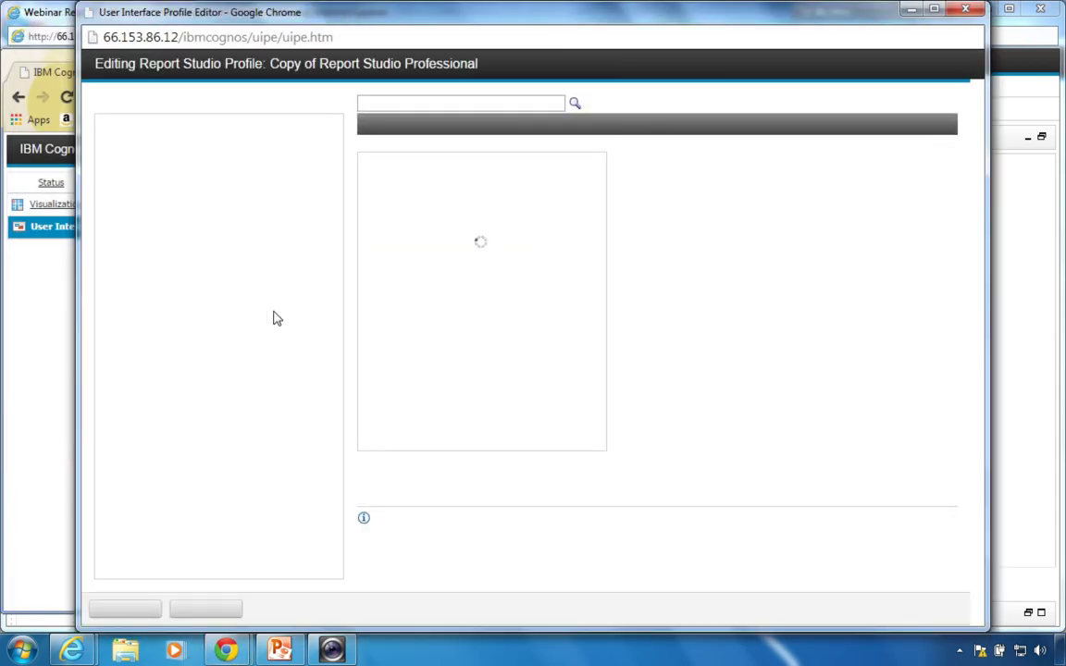
left_click(124, 356)
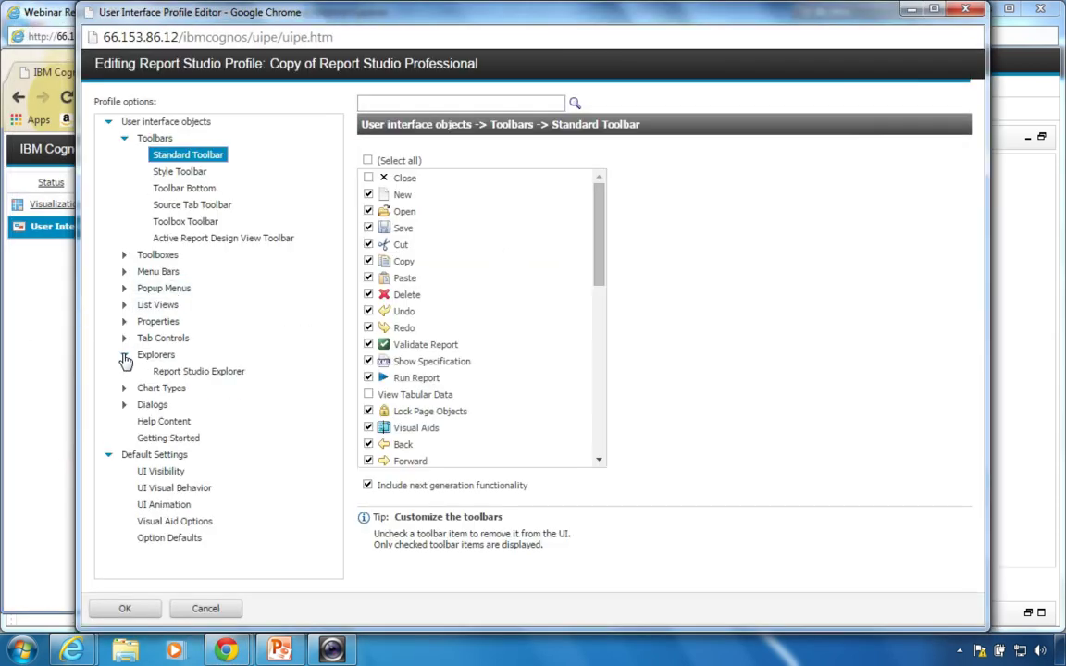
left_click(192, 370)
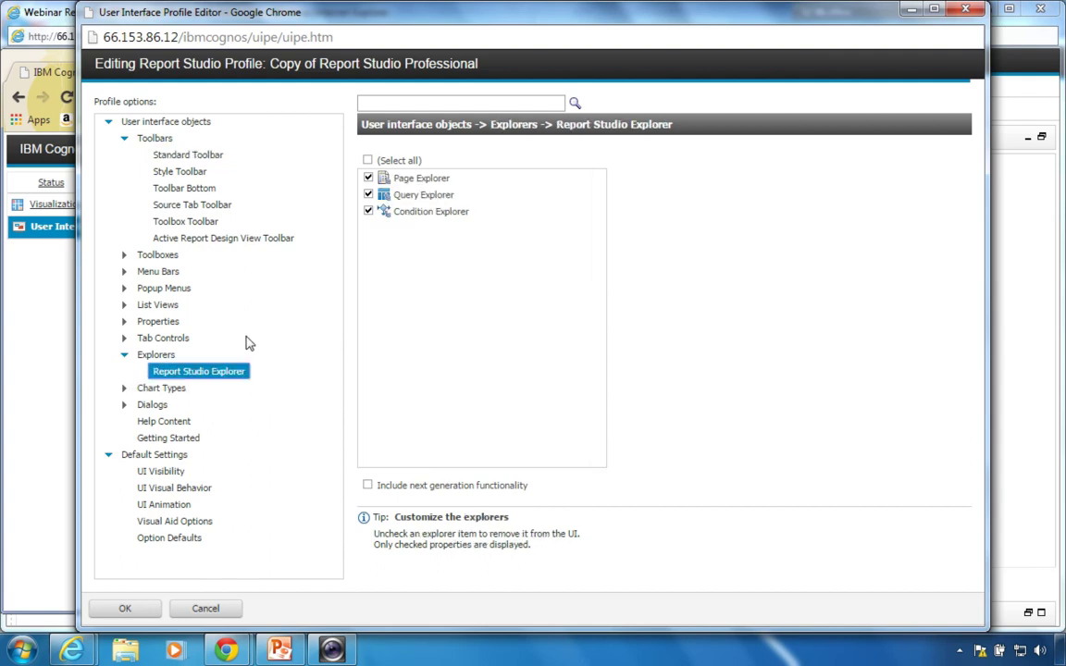
left_click(368, 211)
left_click(124, 609)
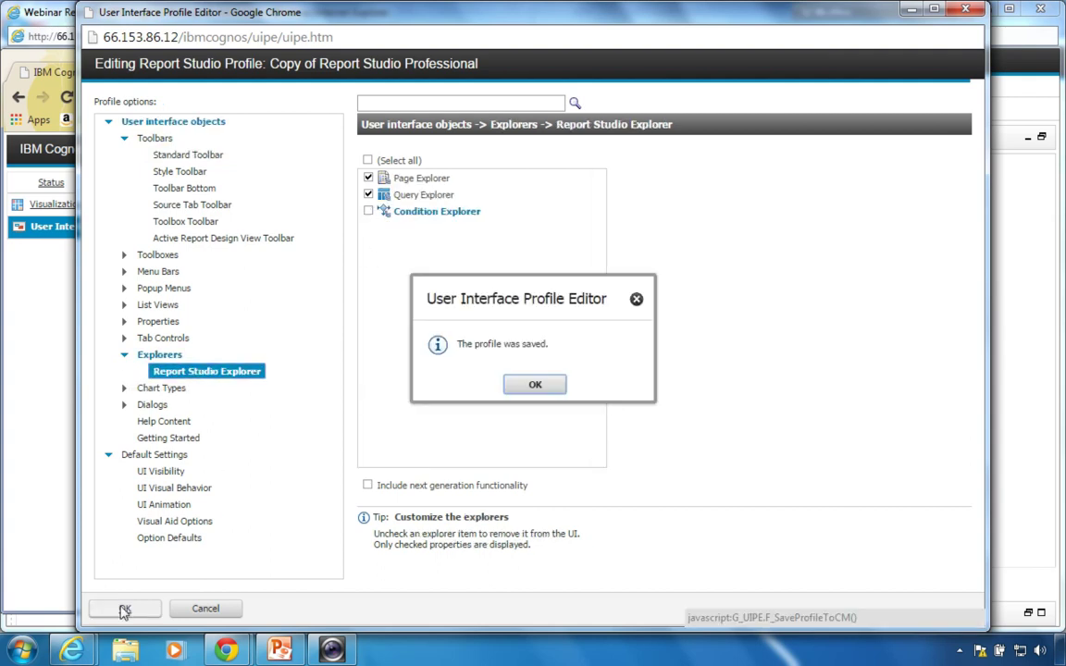
left_click(533, 386)
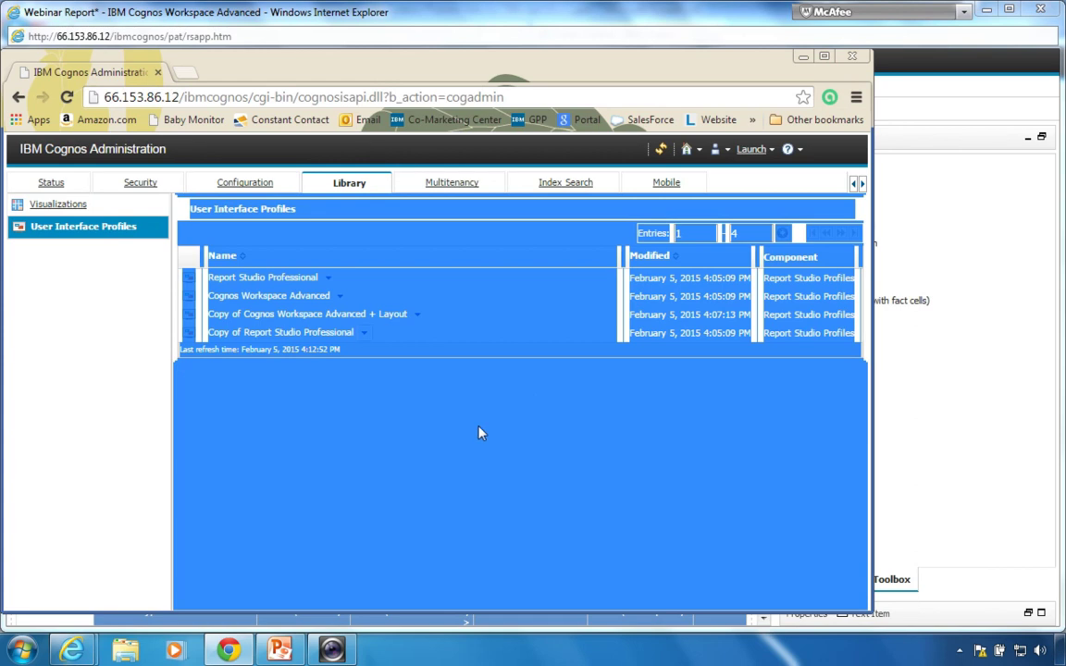
left_click(750, 154)
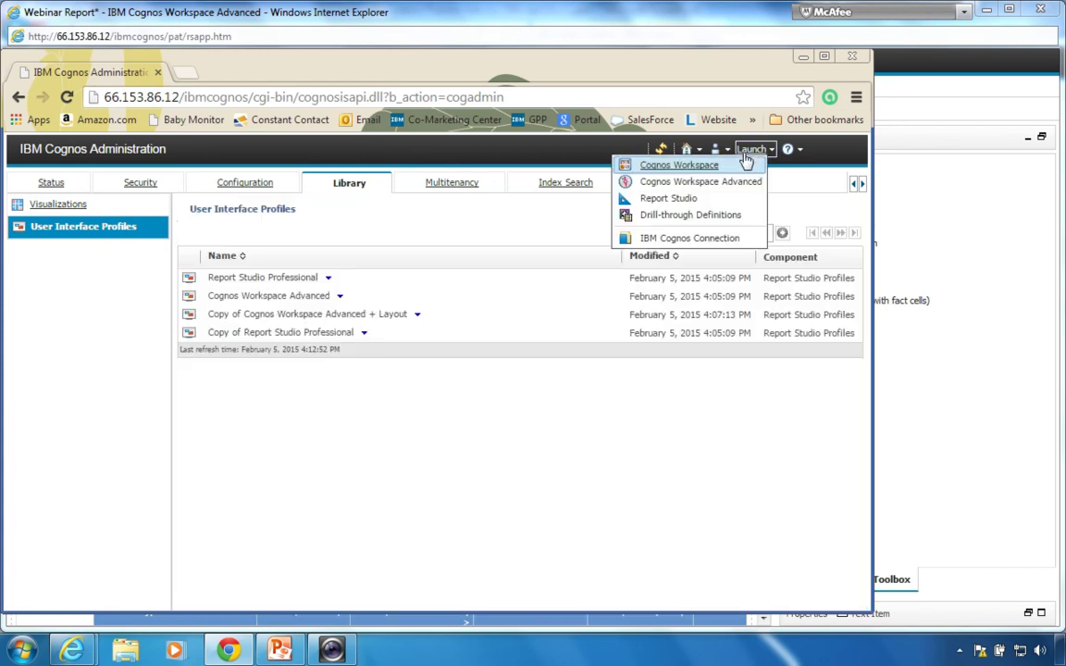
left_click(646, 201)
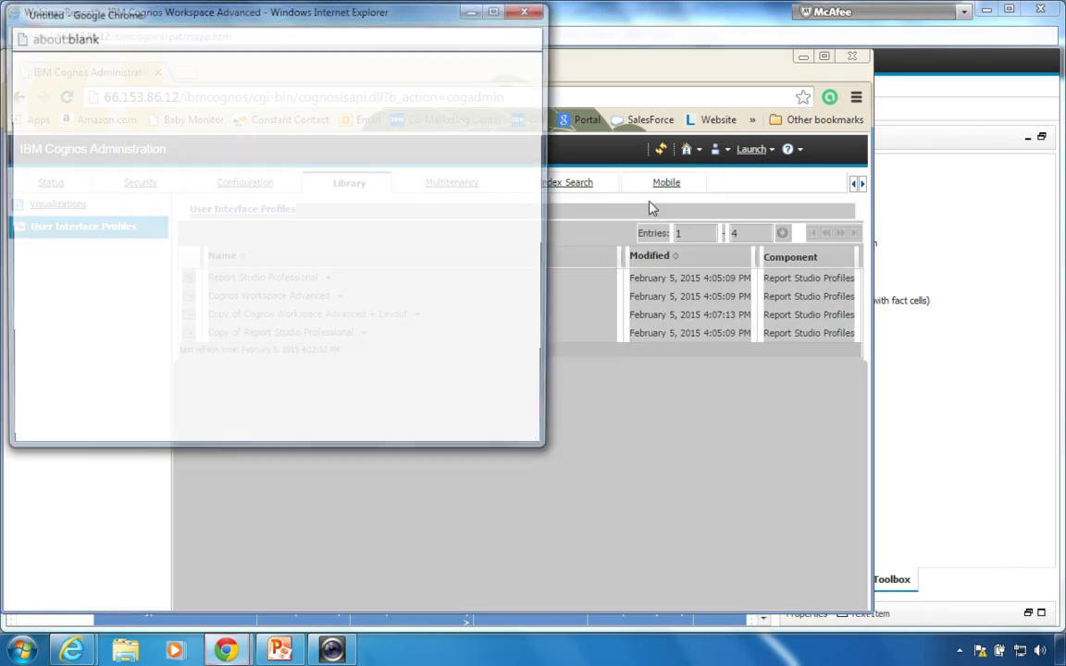
left_click(45, 119)
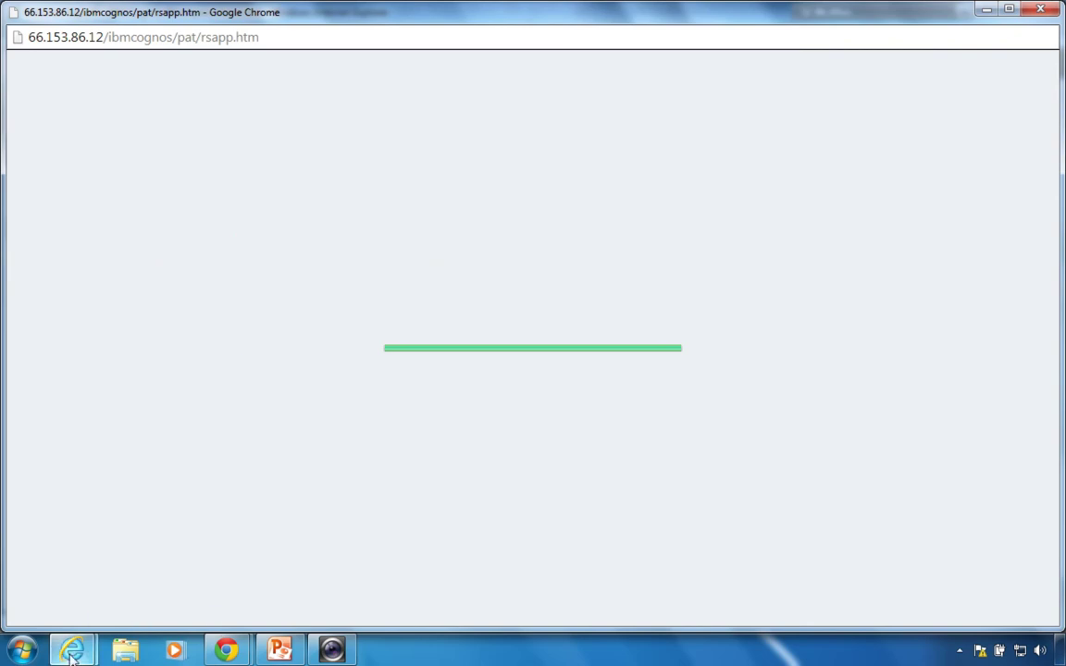
- Switch to Cognos Connection in Internet Explorer and launch the report authoring studio with the Copy of Report Studio Professional profile
mouse_move(72, 655)
left_click(135, 581)
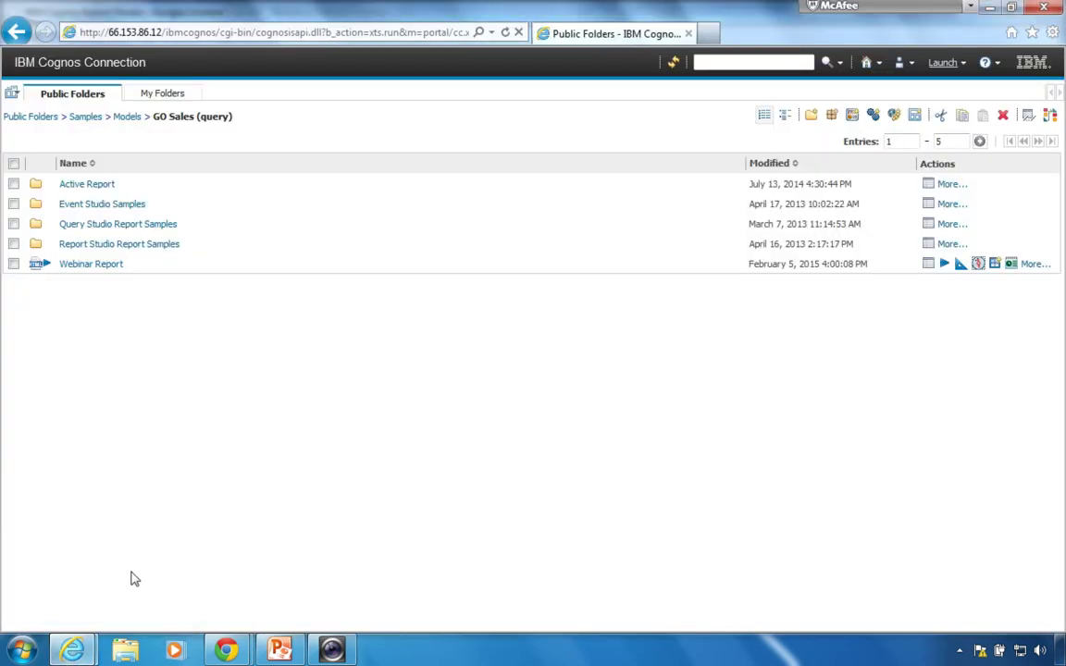
left_click(940, 63)
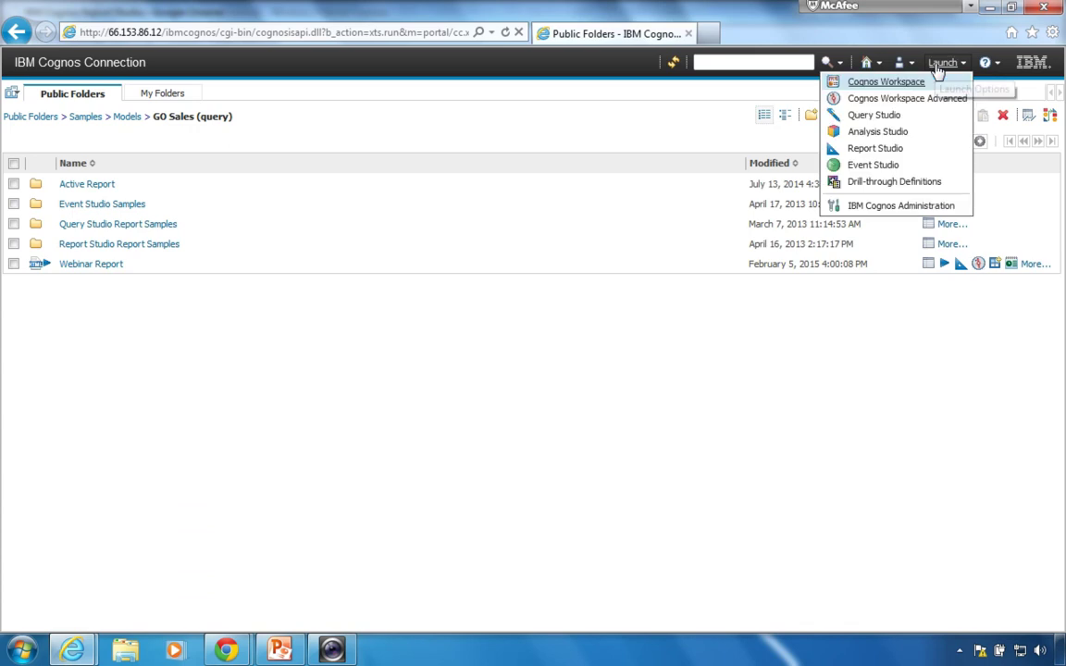
left_click(870, 102)
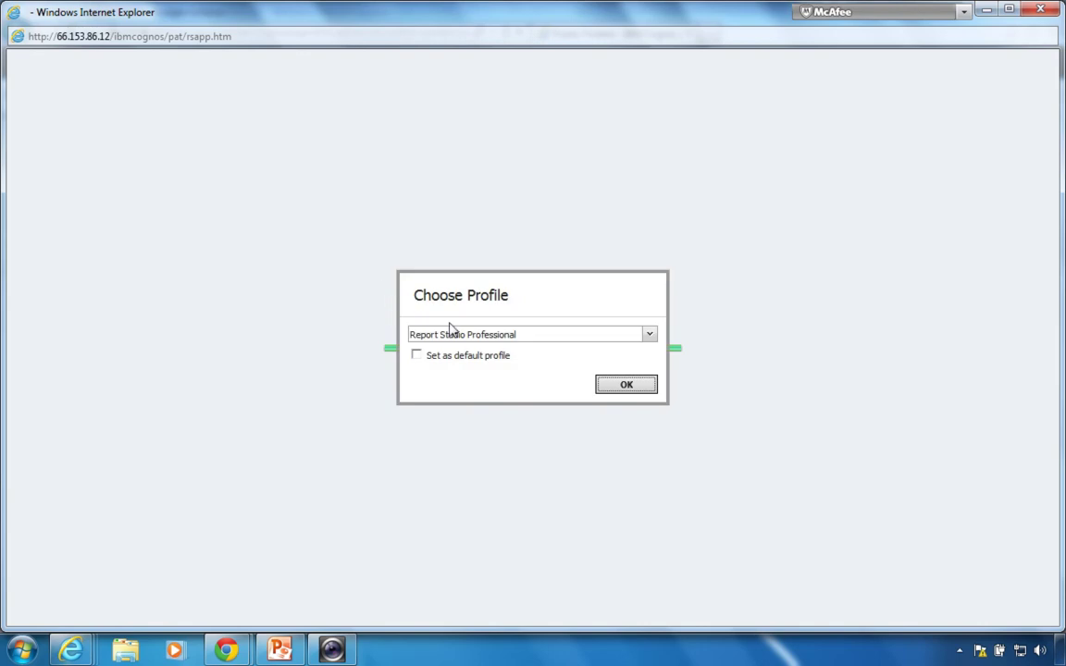
left_click(532, 336)
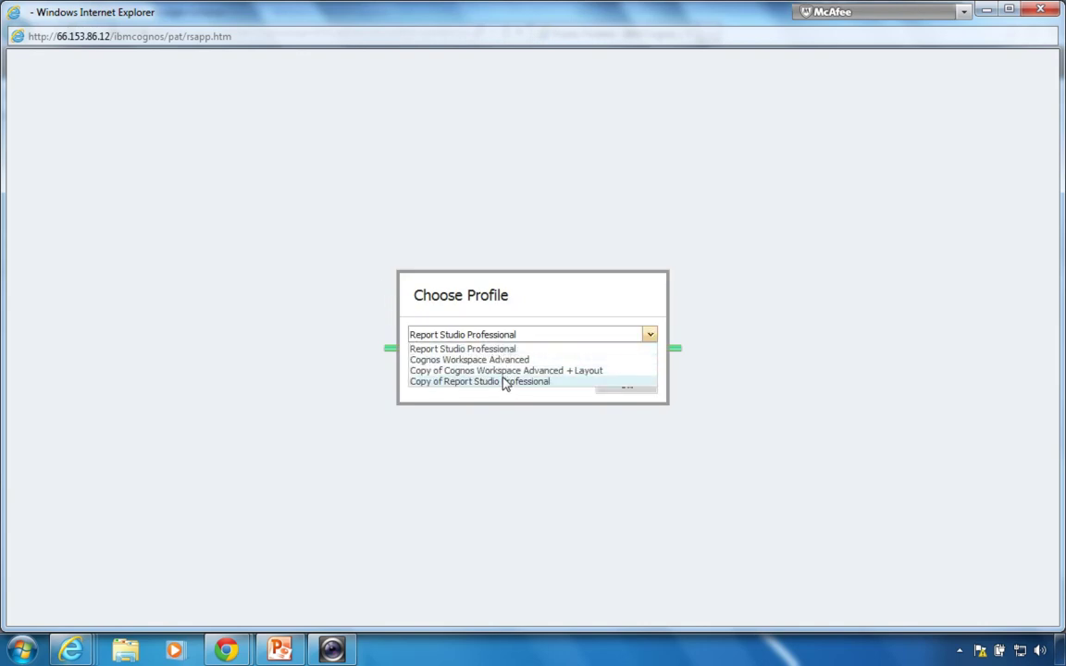
left_click(507, 382)
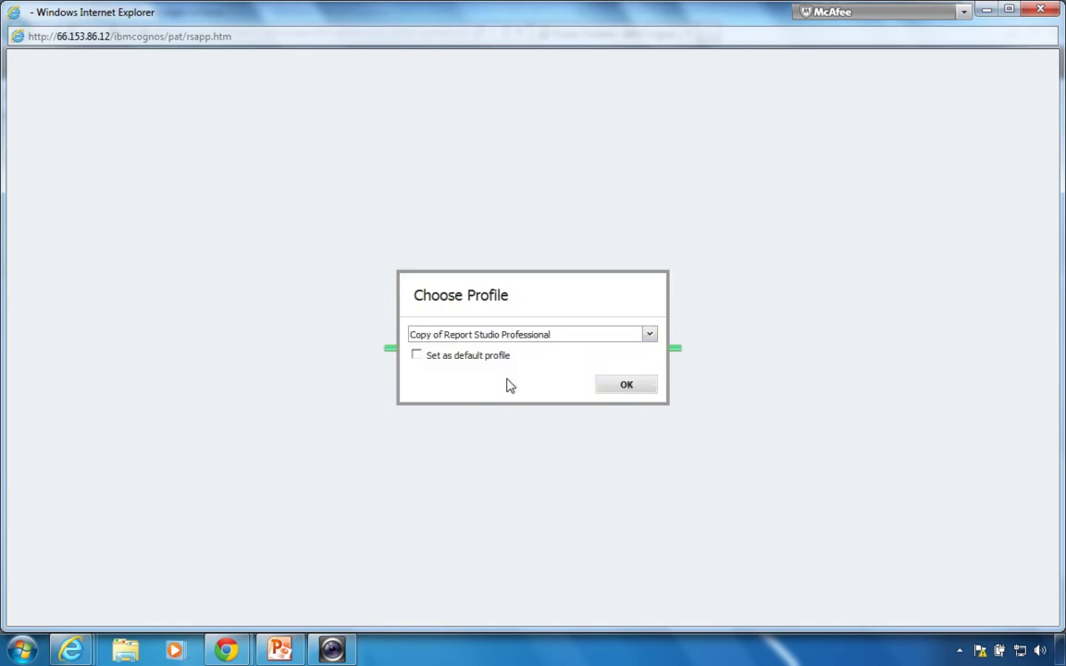
left_click(635, 387)
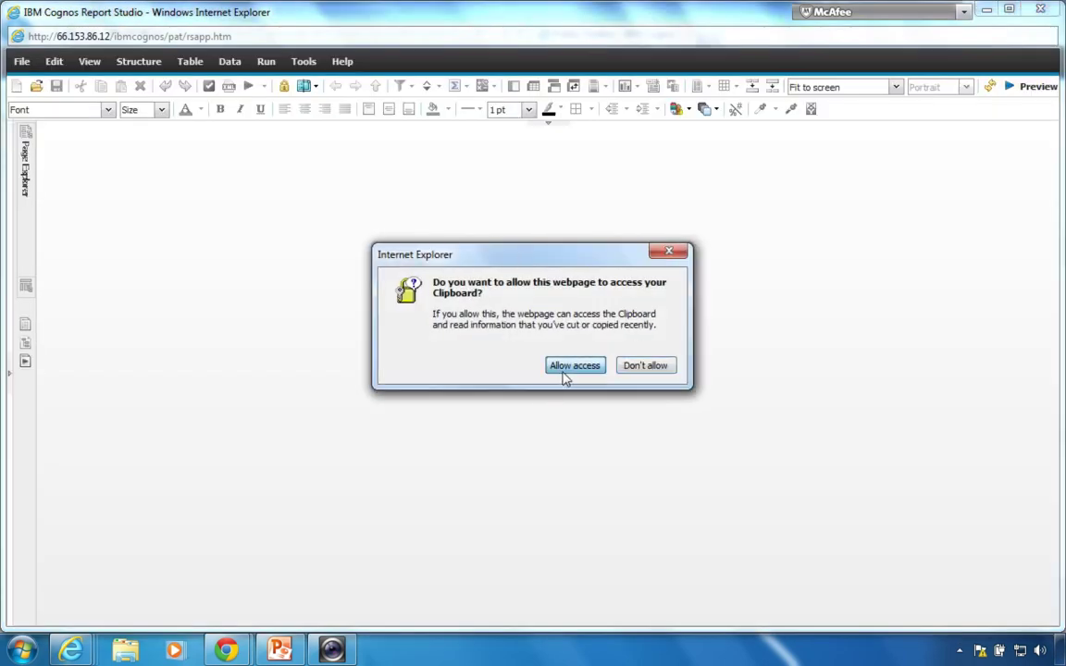
- Allow the studio clipboard access and create a new crosstab report on the GO Sales (query) package
left_click(567, 370)
left_click(280, 398)
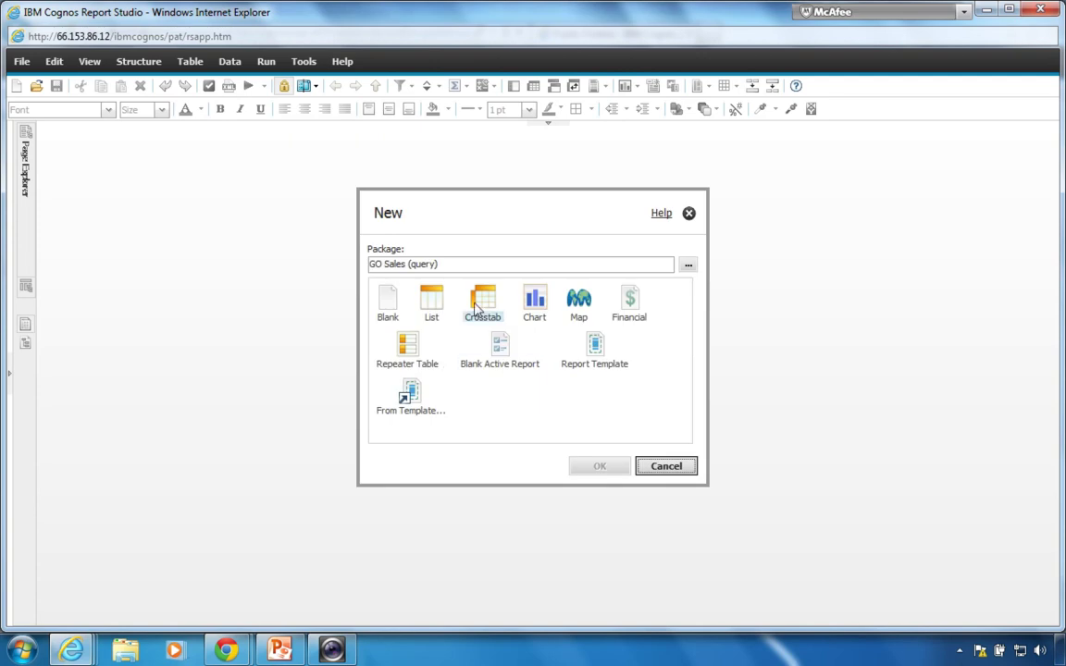
double_click(481, 303)
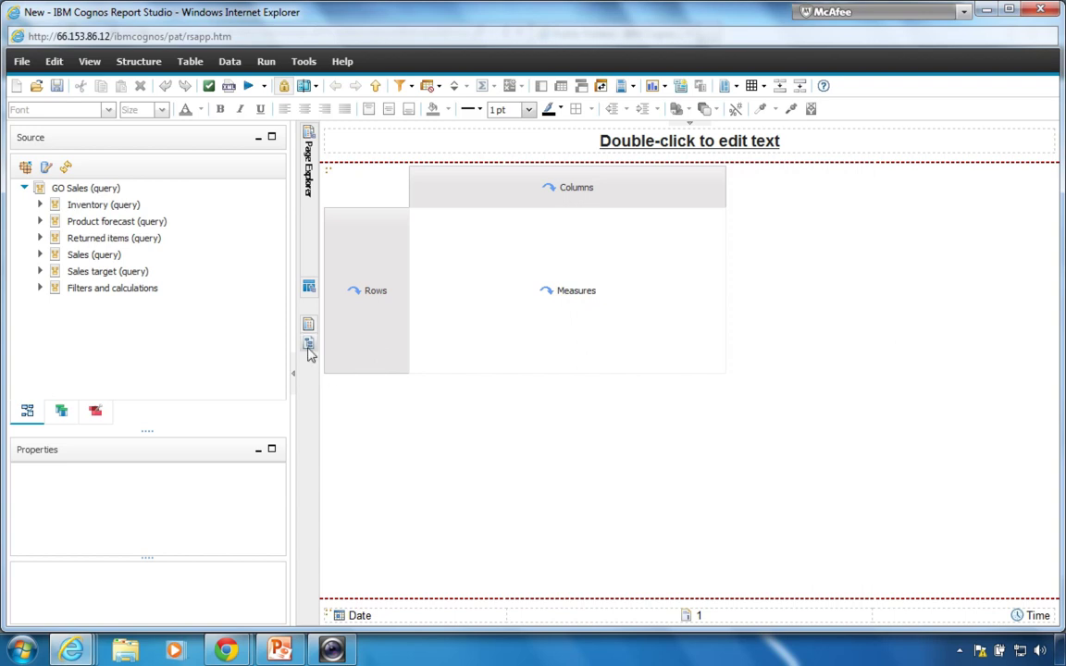
- Check which explorers and report tools the Copy of Report Studio Professional profile offers
left_click(309, 288)
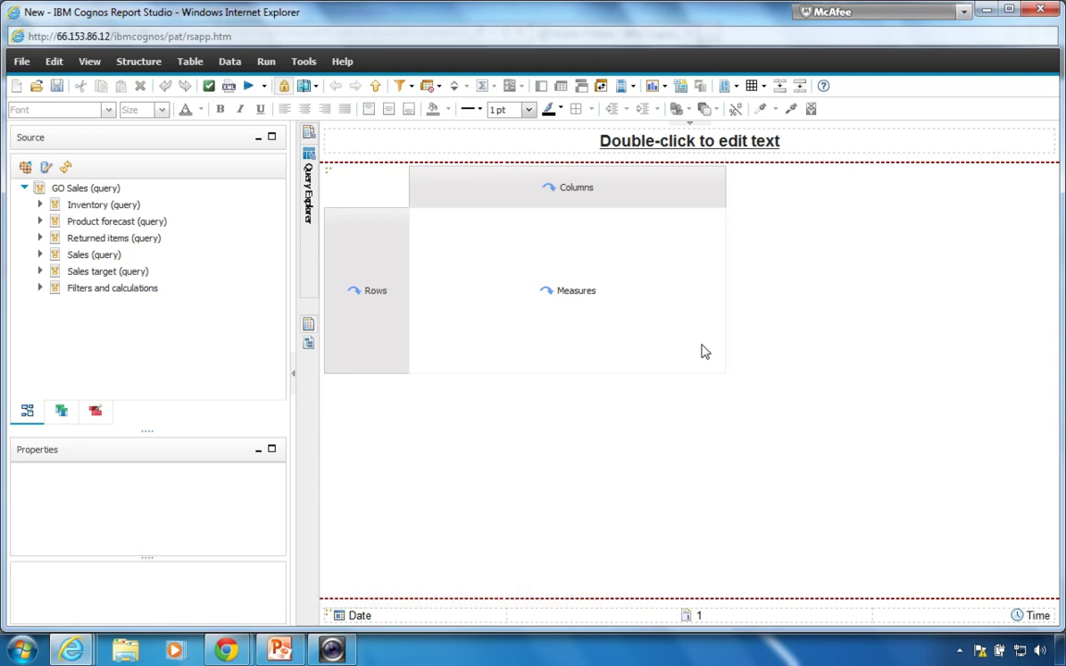
left_click(304, 63)
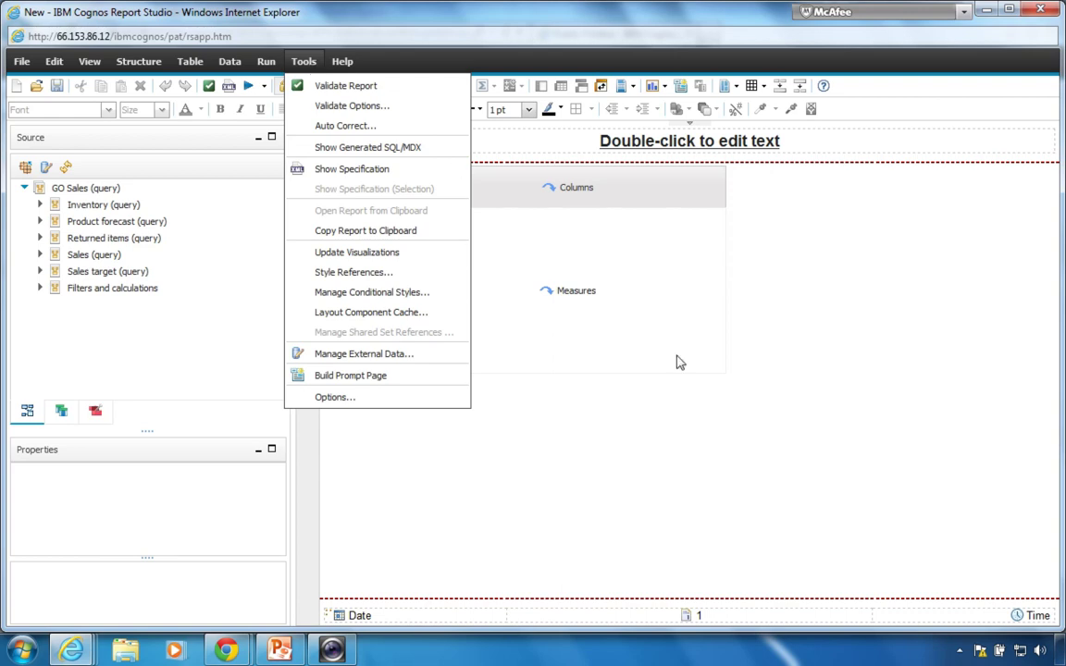
left_click(629, 333)
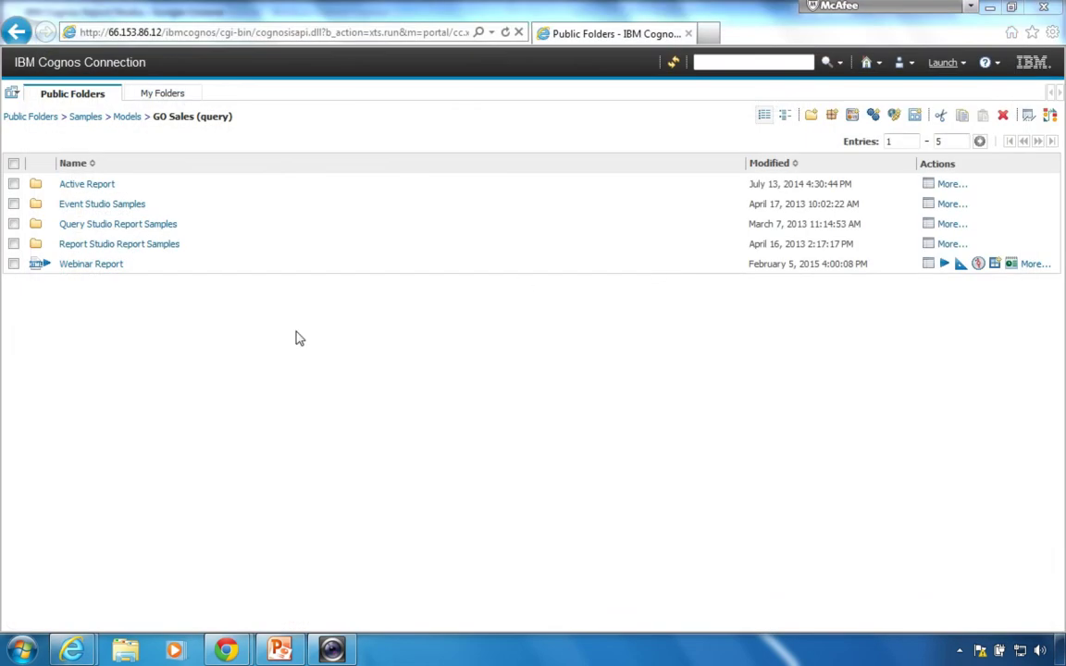
- Launch Cognos Workspace Advanced with the Cognos Workspace Advanced profile, allow clipboard access, and create a new crosstab report on GO Sales (query)
left_click(944, 65)
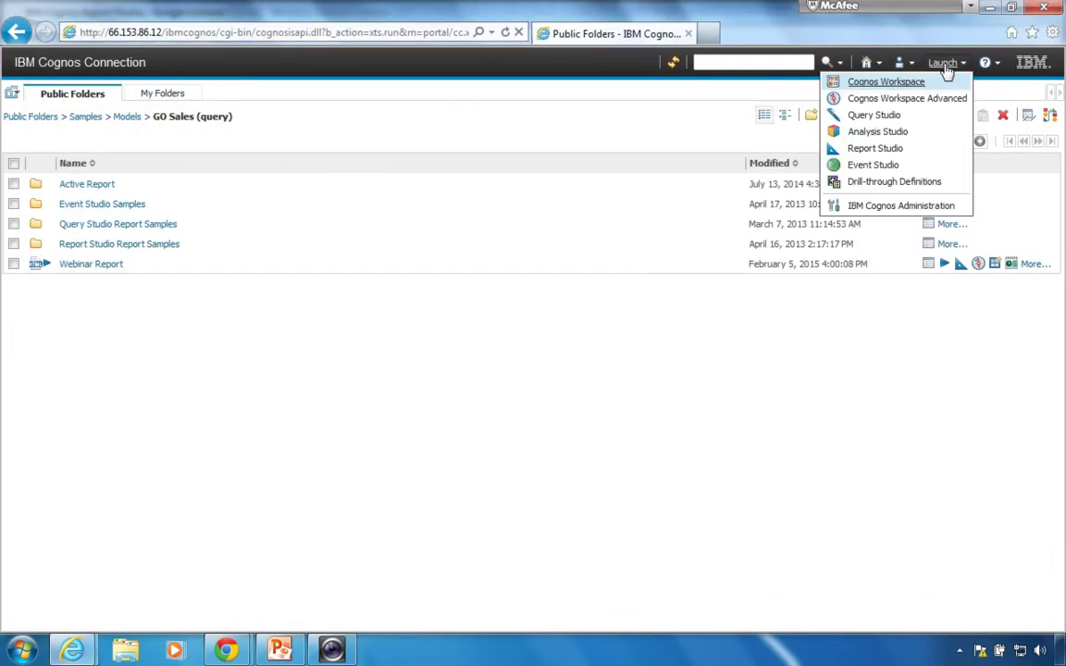
left_click(865, 98)
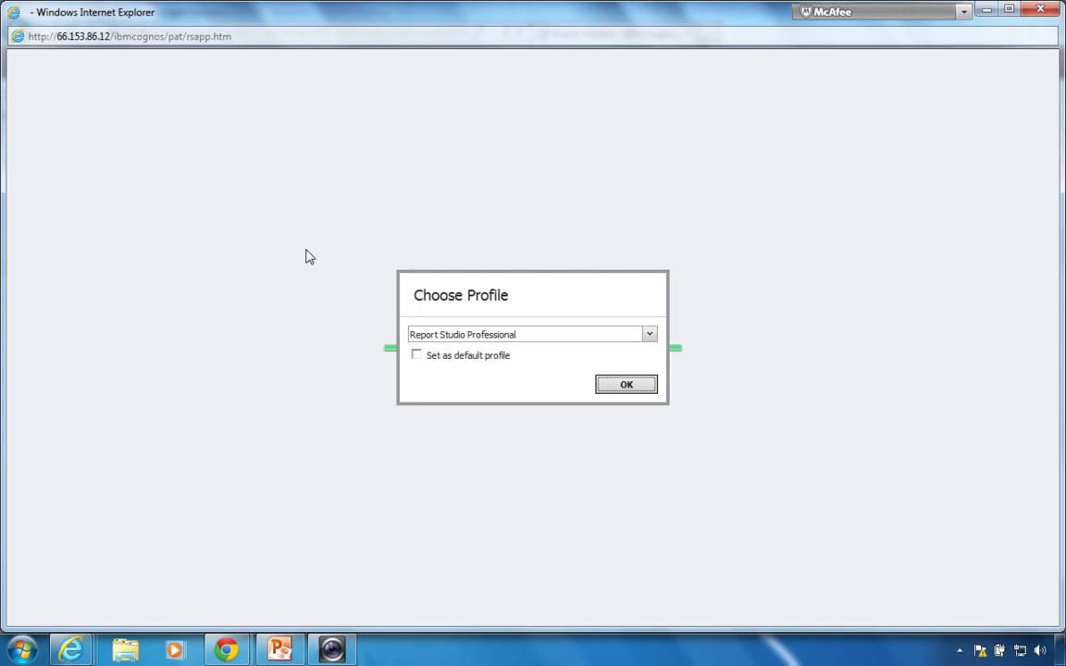
left_click(487, 337)
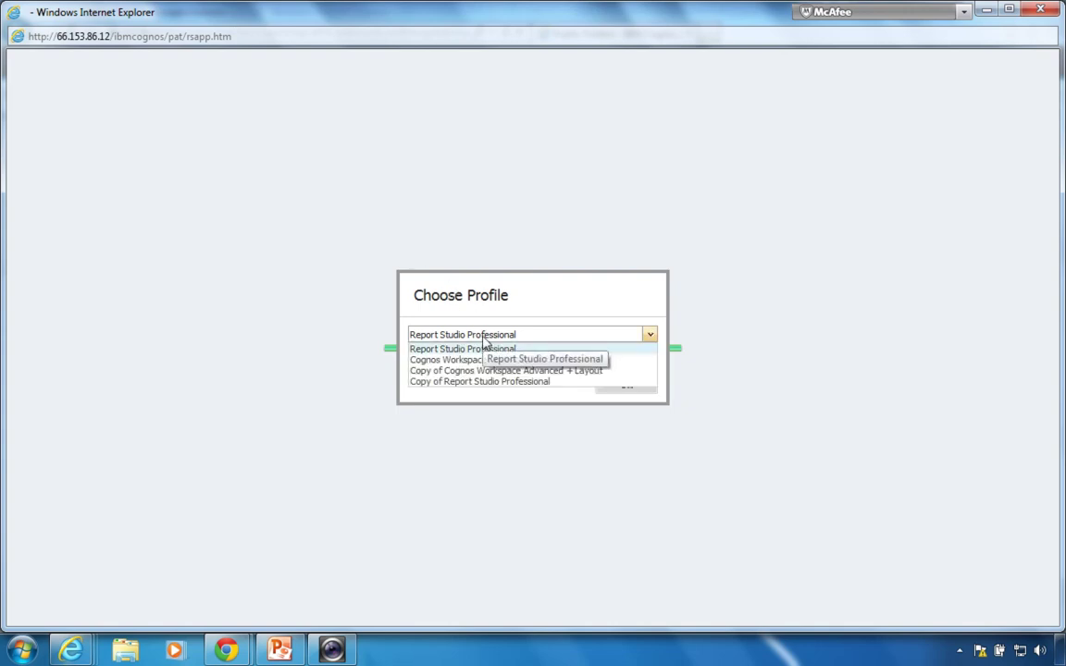
left_click(463, 361)
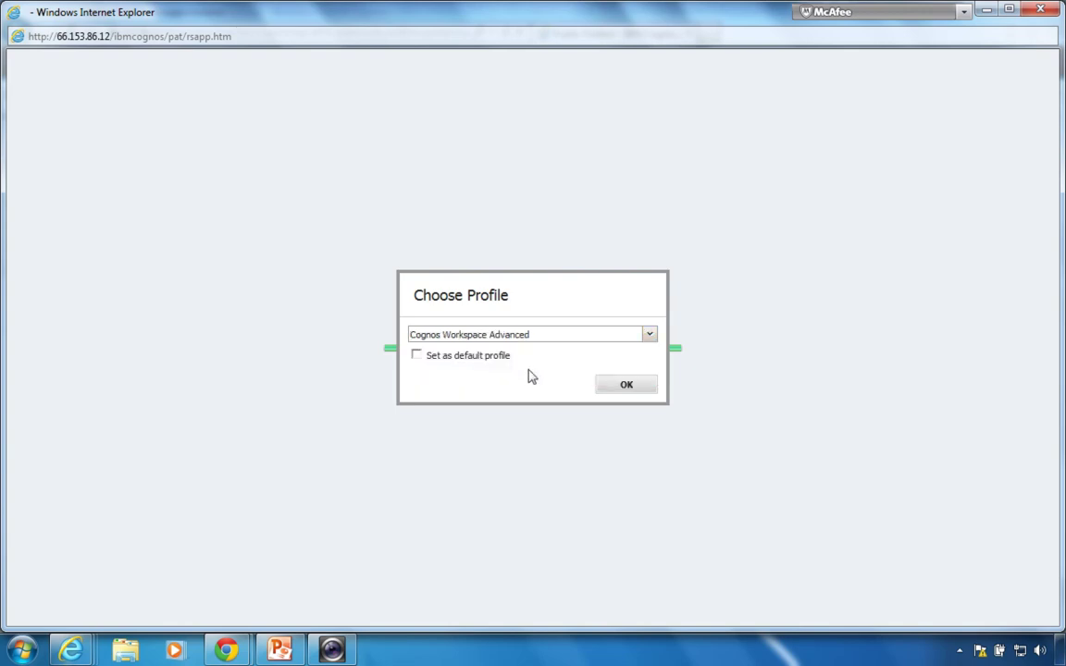
left_click(618, 388)
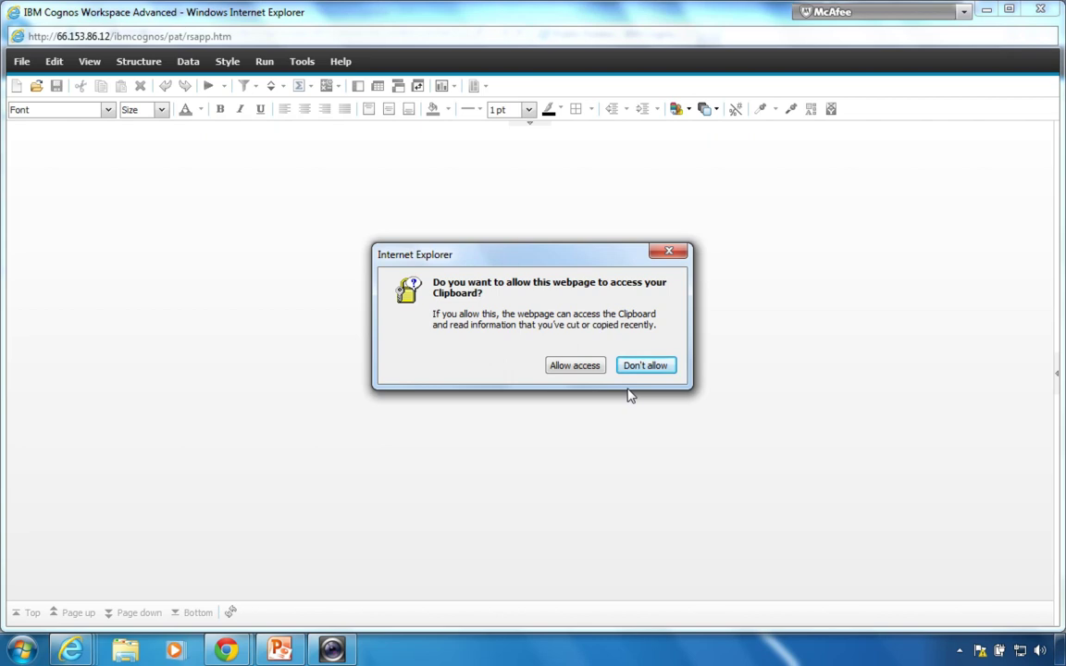
left_click(574, 365)
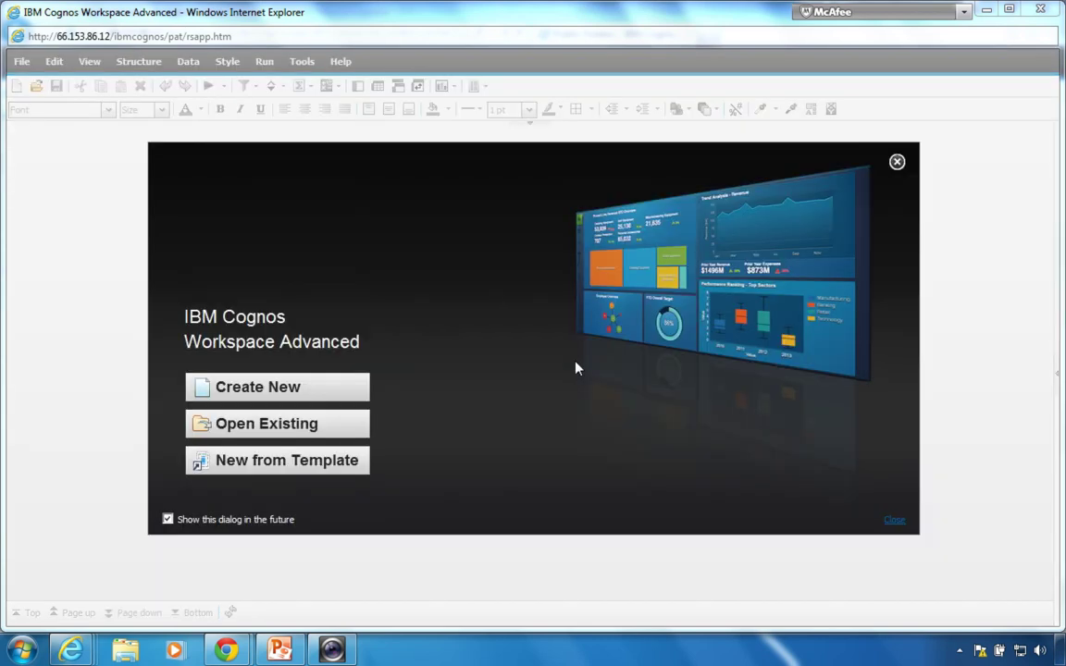
left_click(274, 389)
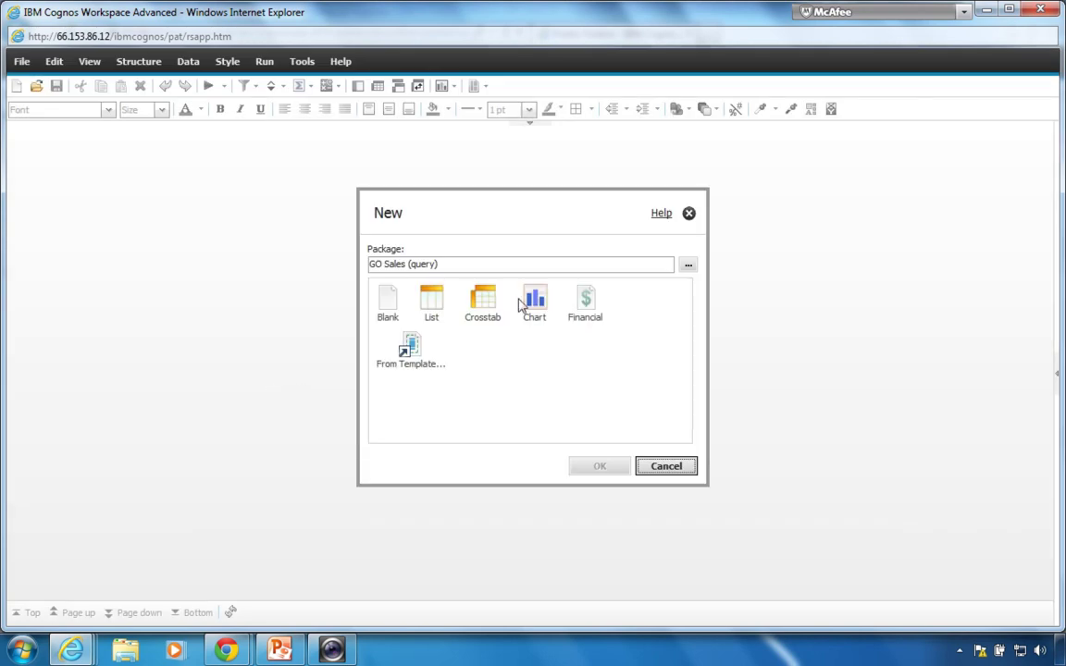
double_click(486, 307)
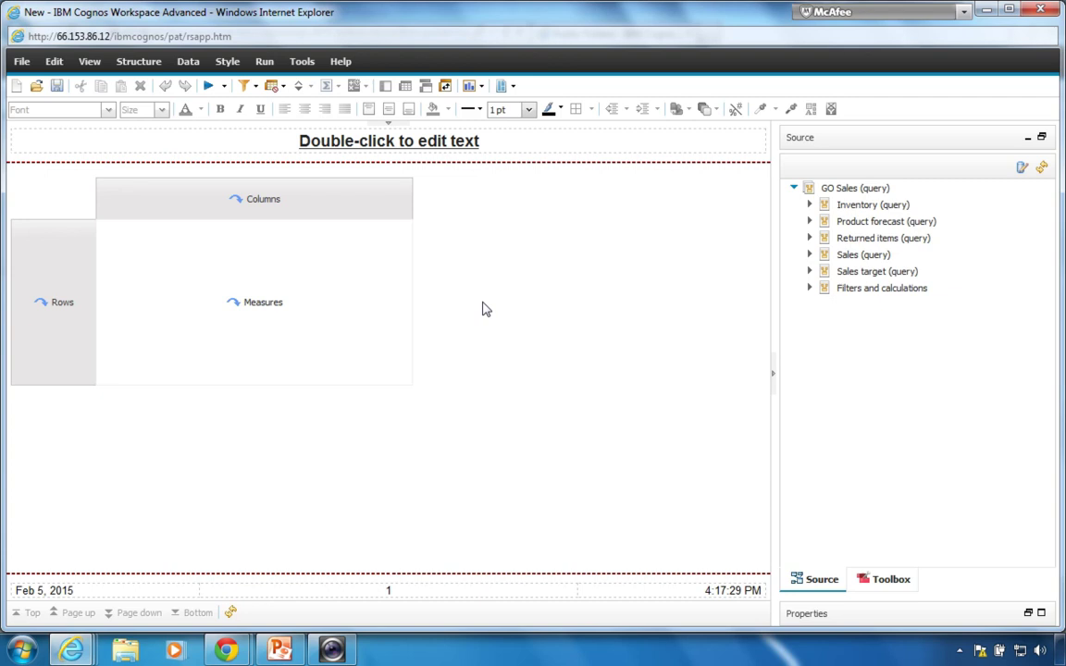
- Examine the run formats and report tools available in the Cognos Workspace Advanced profile
left_click(265, 62)
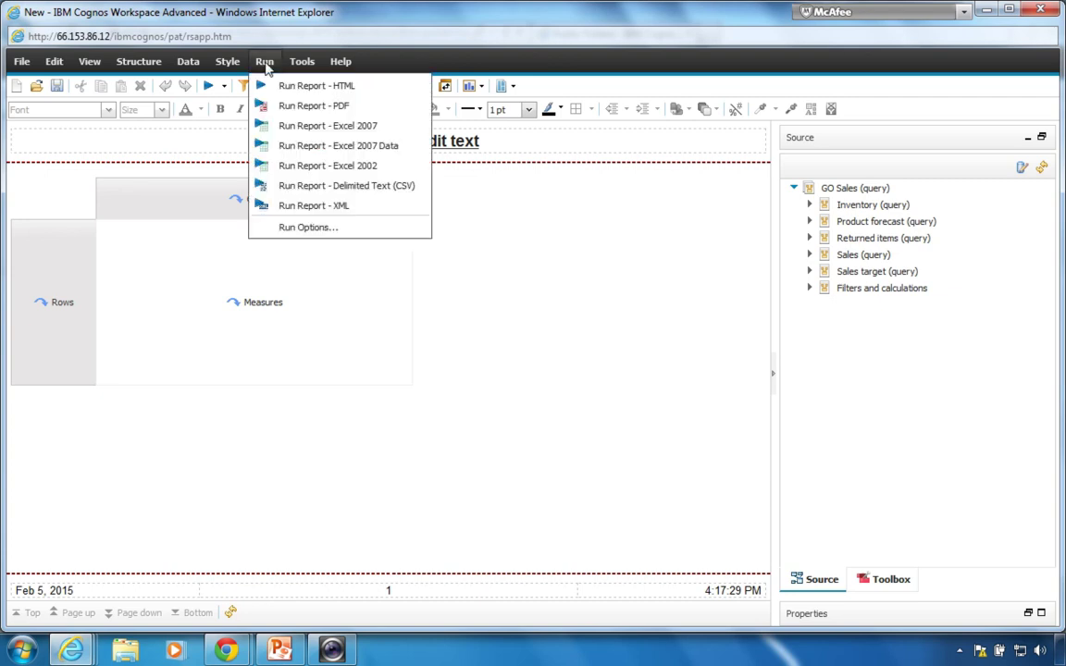
left_click(301, 63)
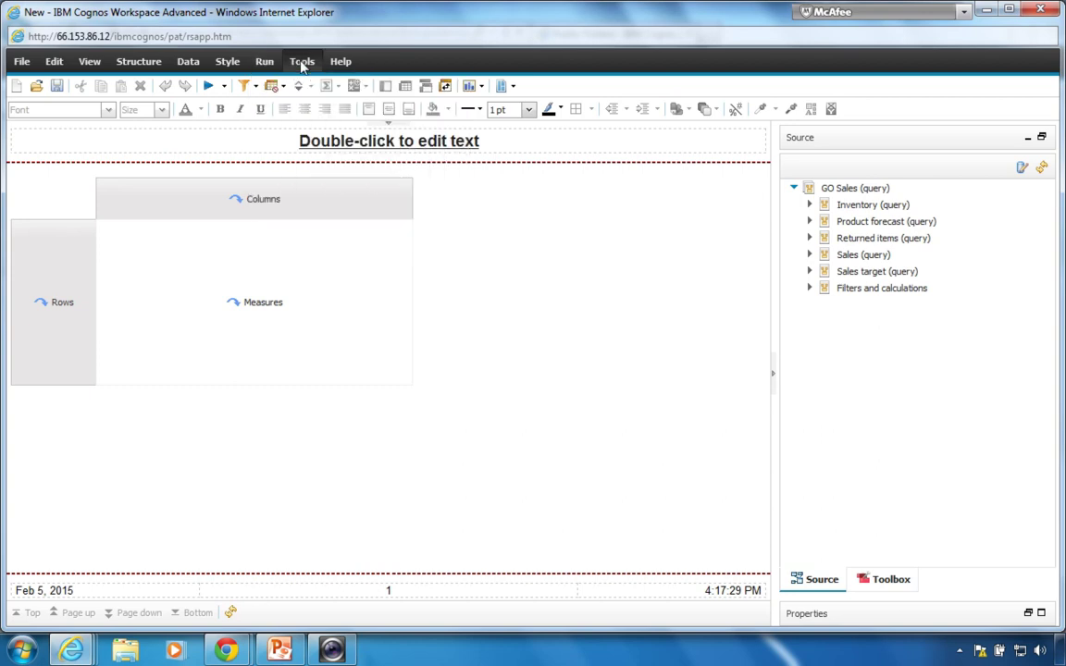
left_click(301, 62)
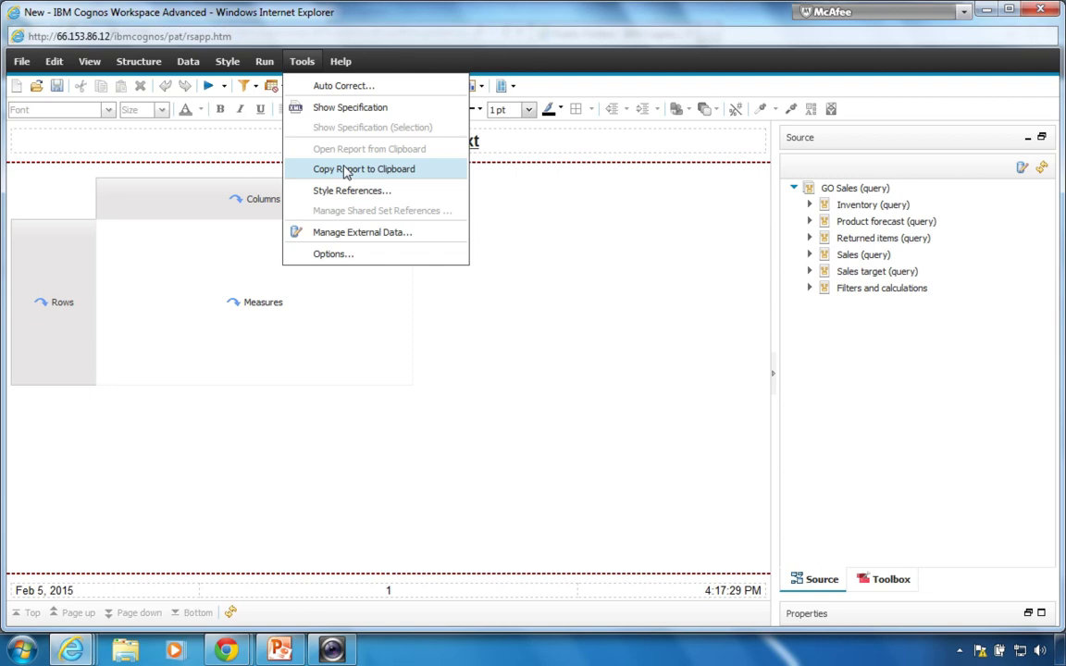
left_click(578, 314)
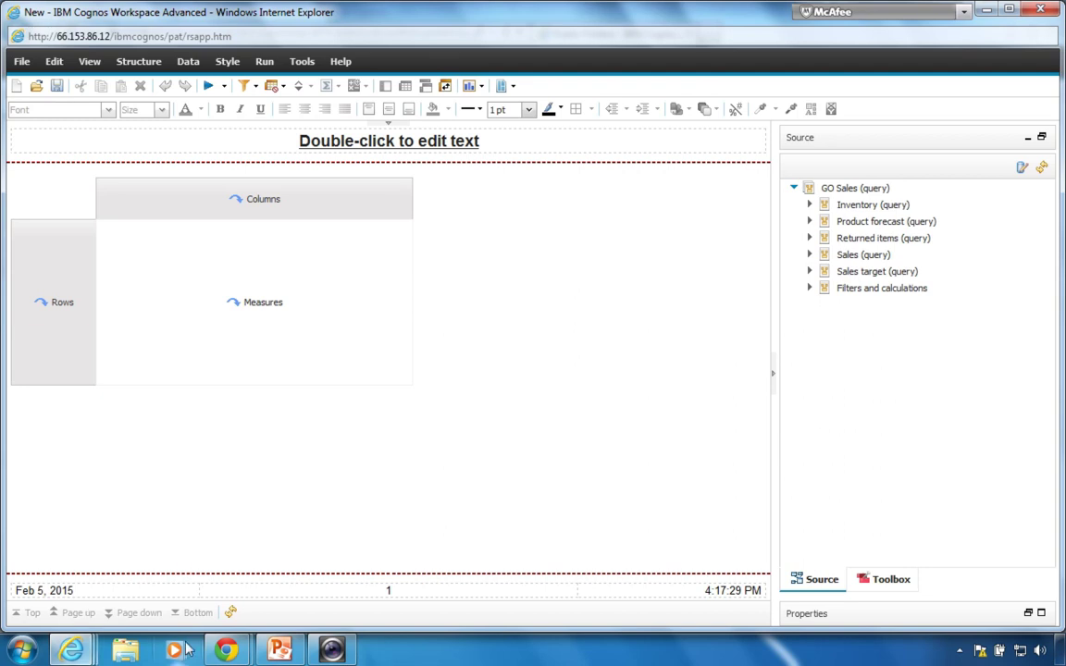
- Switch to the PowerPoint presentation and start the slide show from the closing "Thank You!" slide
left_click(284, 651)
left_click(131, 467)
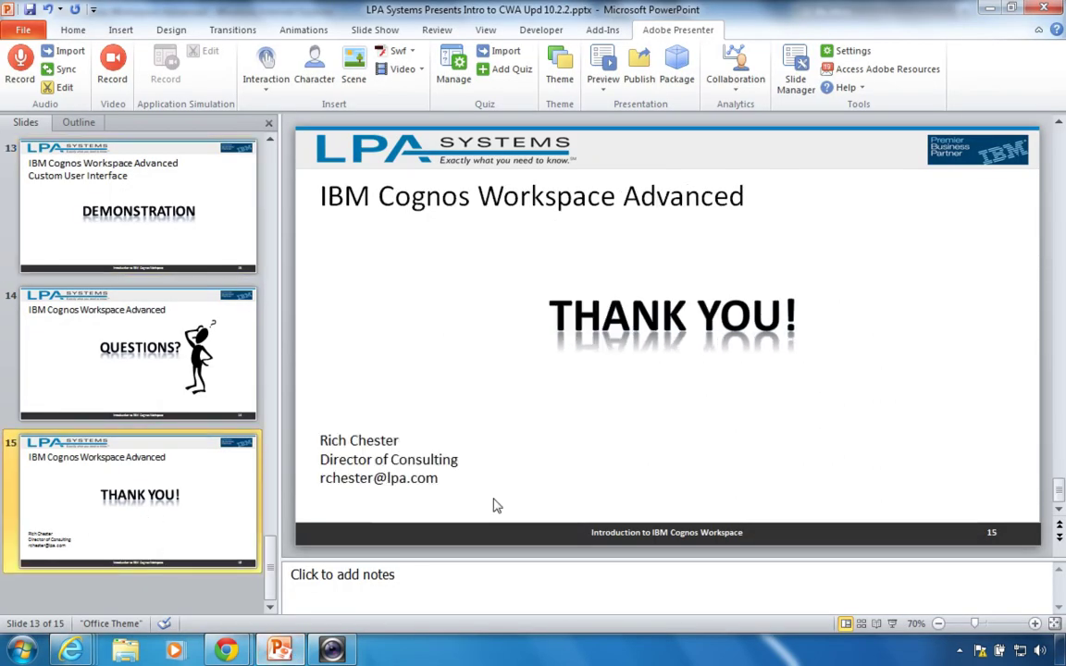
left_click(892, 624)
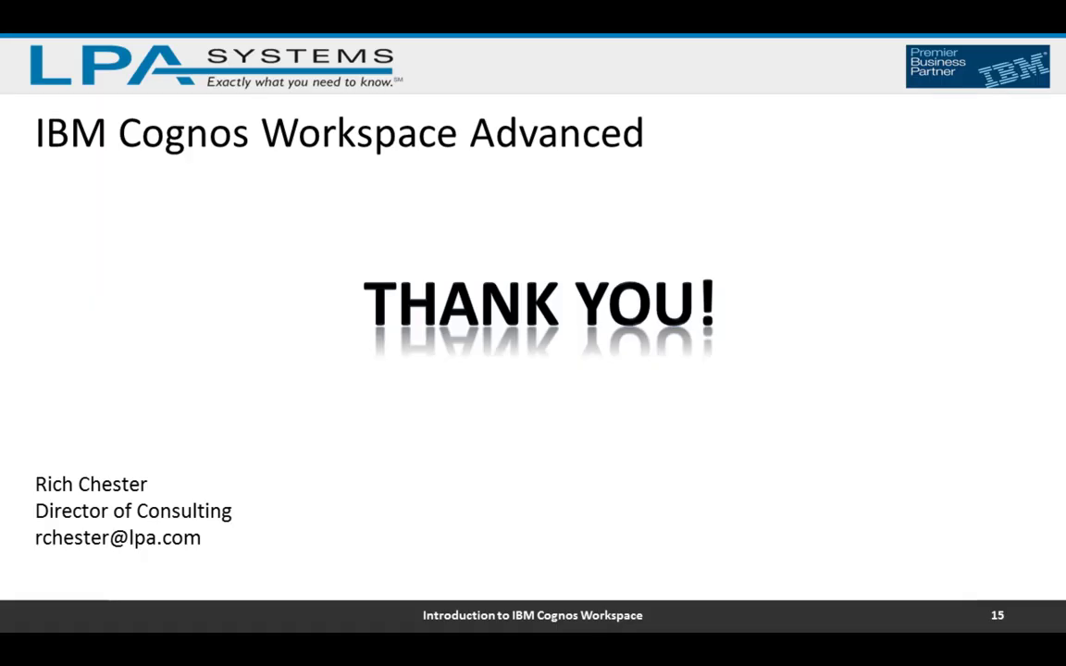